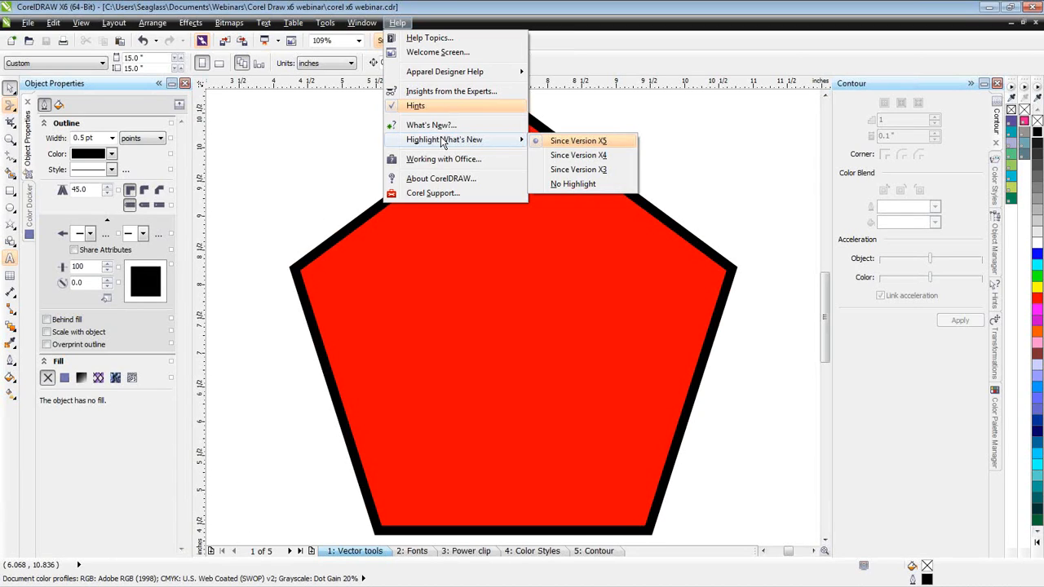
# - Highlight the features that are new since Version X3, and return the highlighting to Since Version X5
pyautogui.click(569, 170)
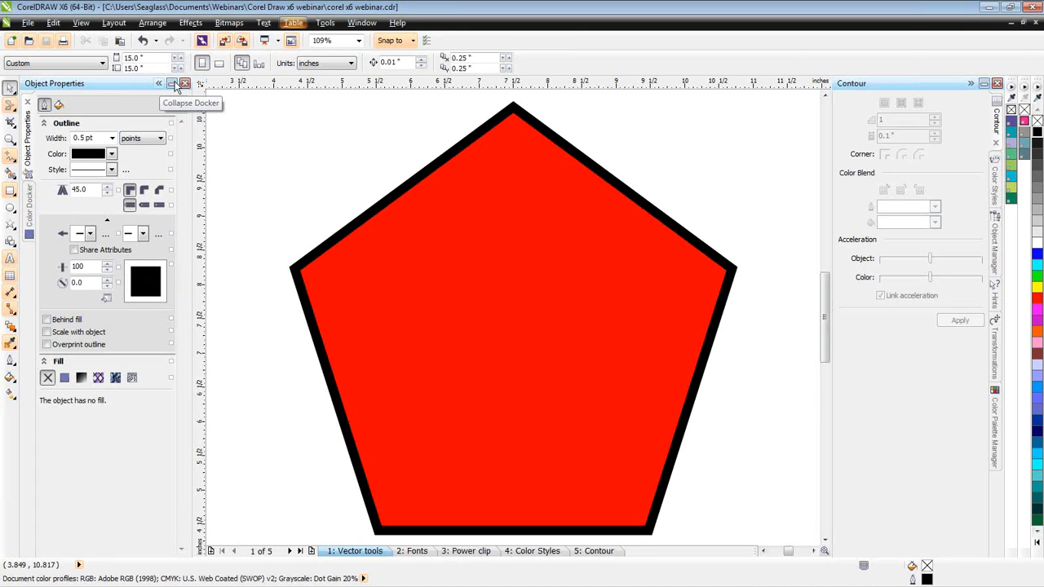
pyautogui.click(401, 27)
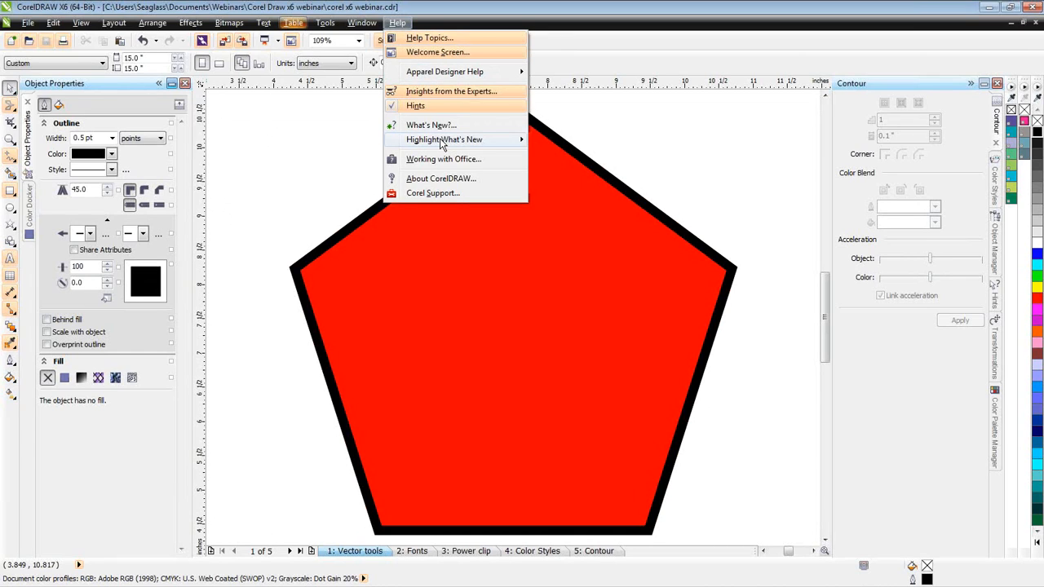
pyautogui.moveTo(441, 144)
pyautogui.moveTo(509, 142)
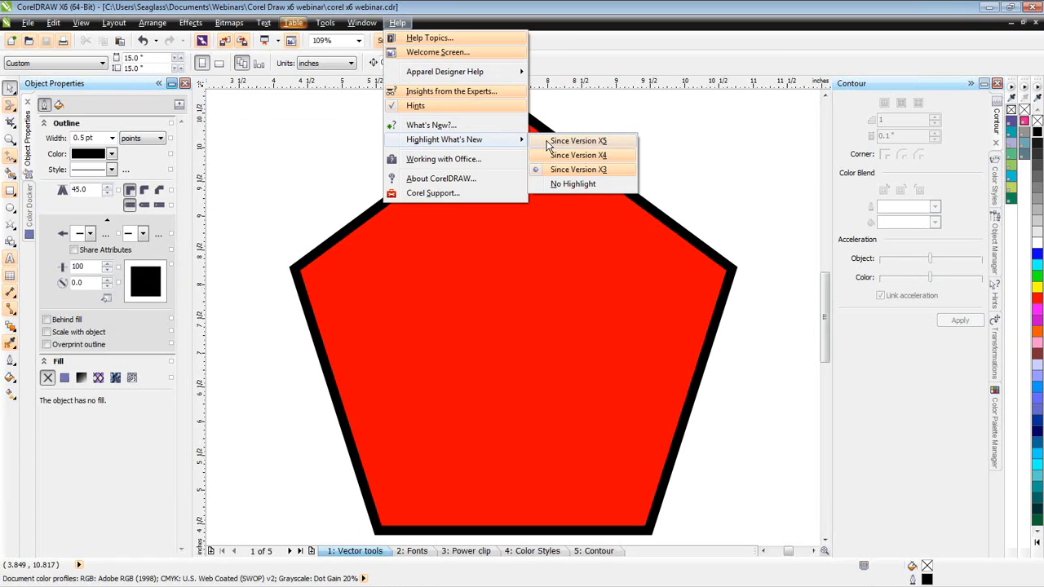
pyautogui.click(552, 144)
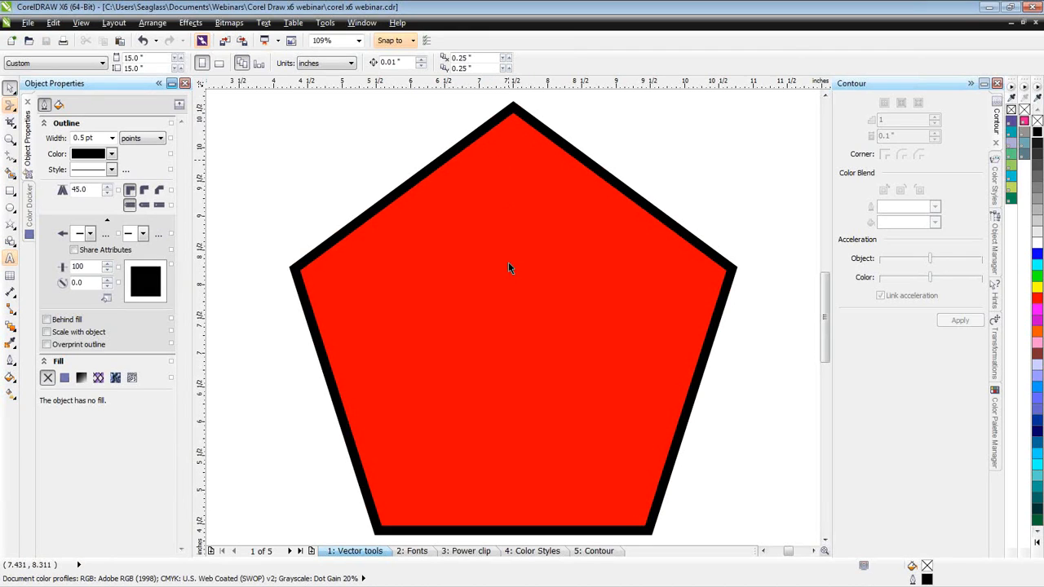
# - Reshape the red pentagon into a slightly twisted five-pointed star by moving its corner and mid-side nodes with the Shape tool
pyautogui.scroll(-2, 514, 319)
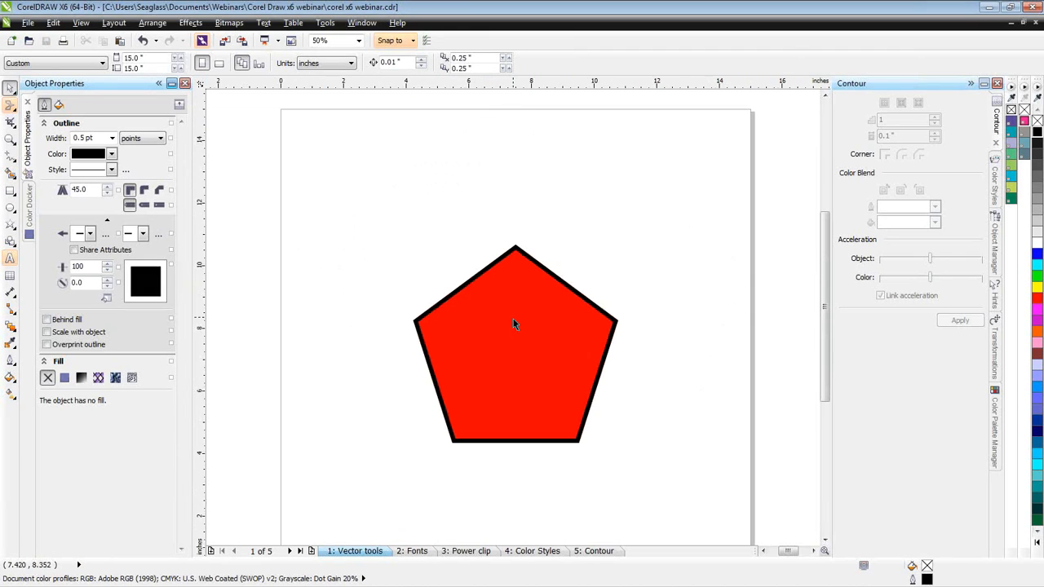
pyautogui.click(557, 346)
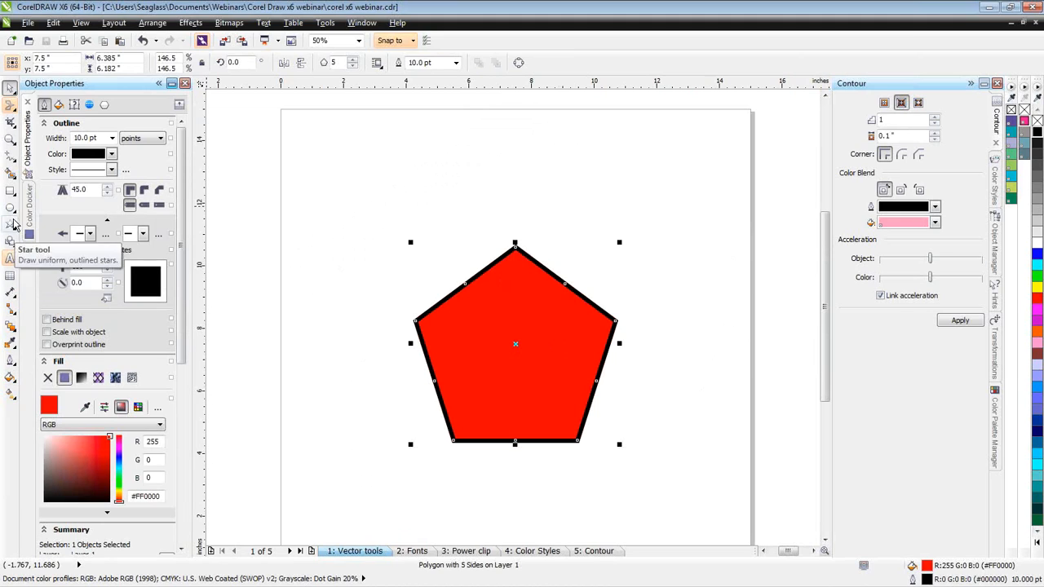
pyautogui.click(13, 226)
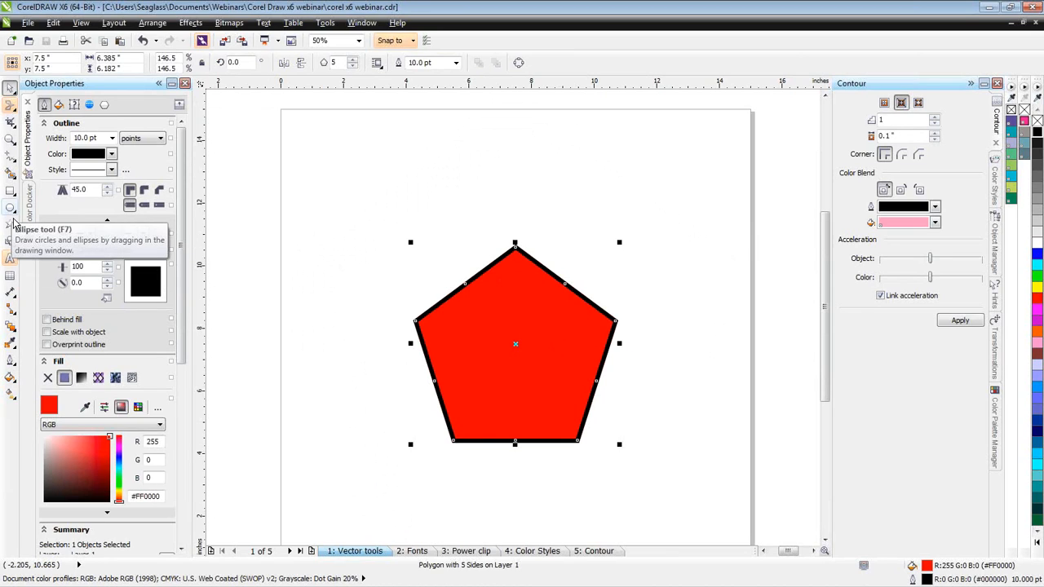
pyautogui.click(14, 225)
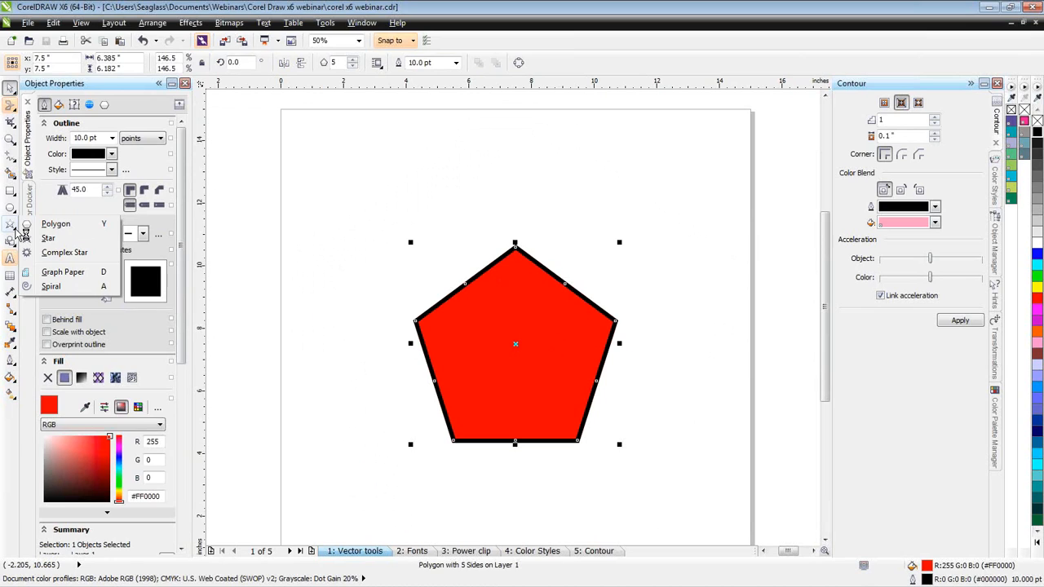
pyautogui.click(69, 231)
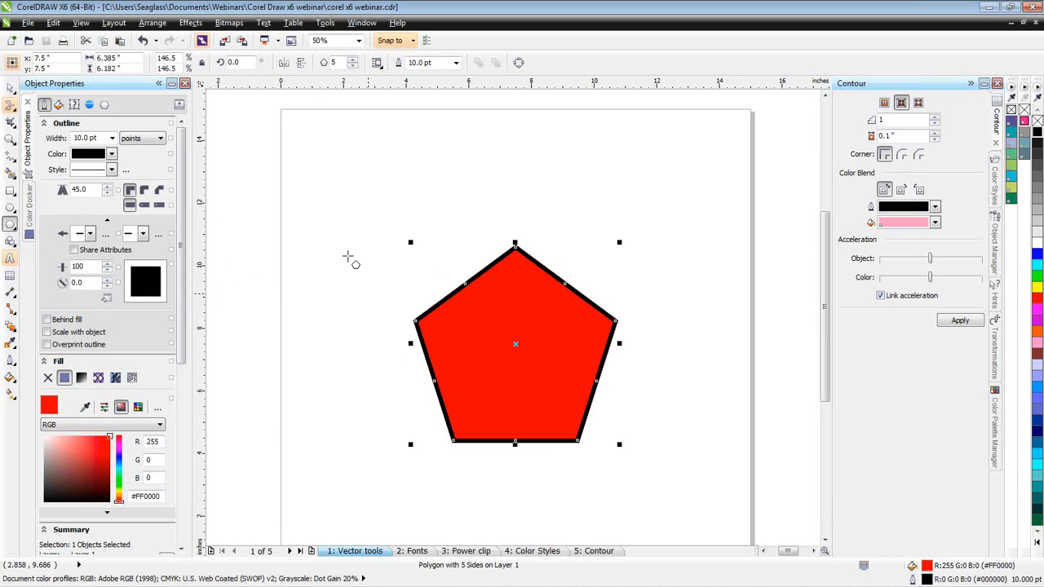
pyautogui.click(14, 108)
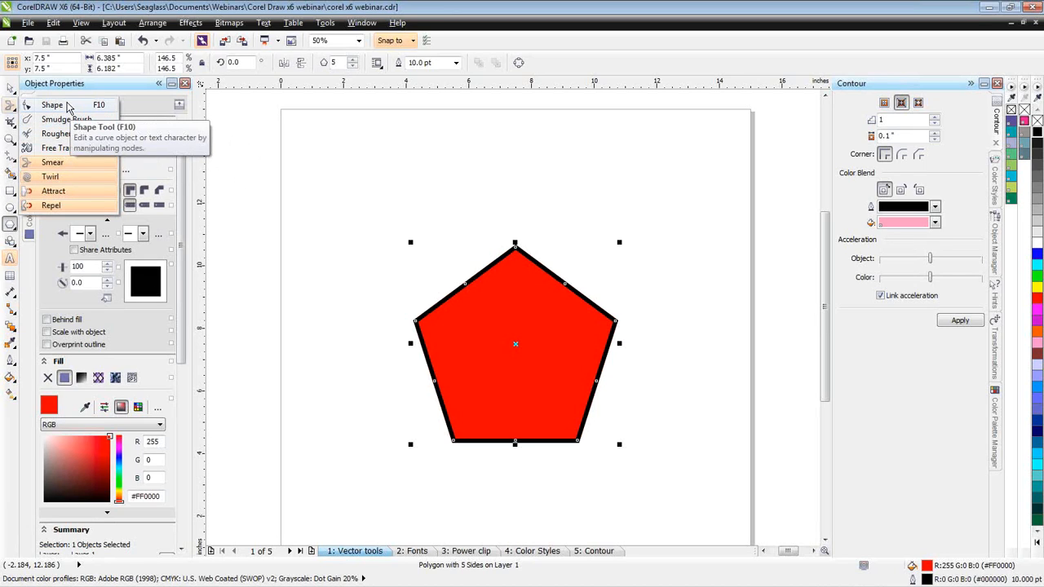
pyautogui.click(69, 106)
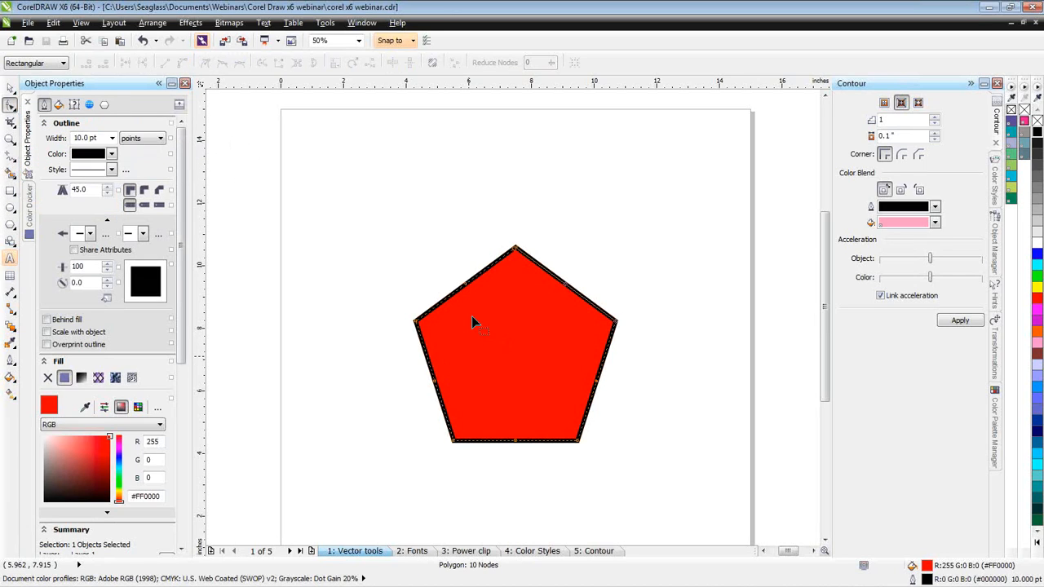
pyautogui.click(465, 285)
pyautogui.moveTo(415, 320); pyautogui.dragTo(374, 316)
pyautogui.moveTo(466, 320); pyautogui.dragTo(481, 343)
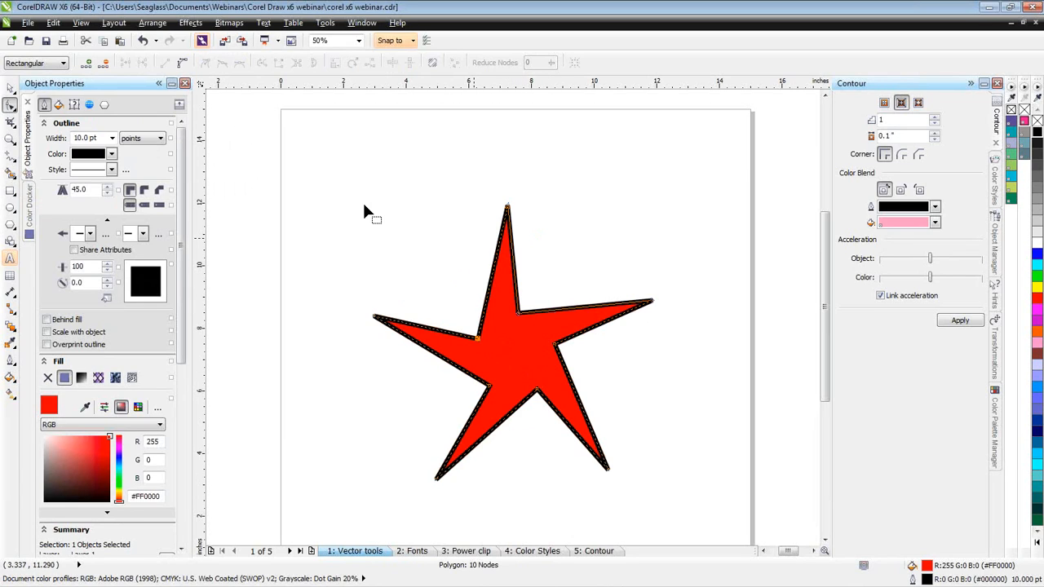
# - Set up the Smear tool with pen pressure enabled and a nib size of about 0.97 inches
pyautogui.click(15, 112)
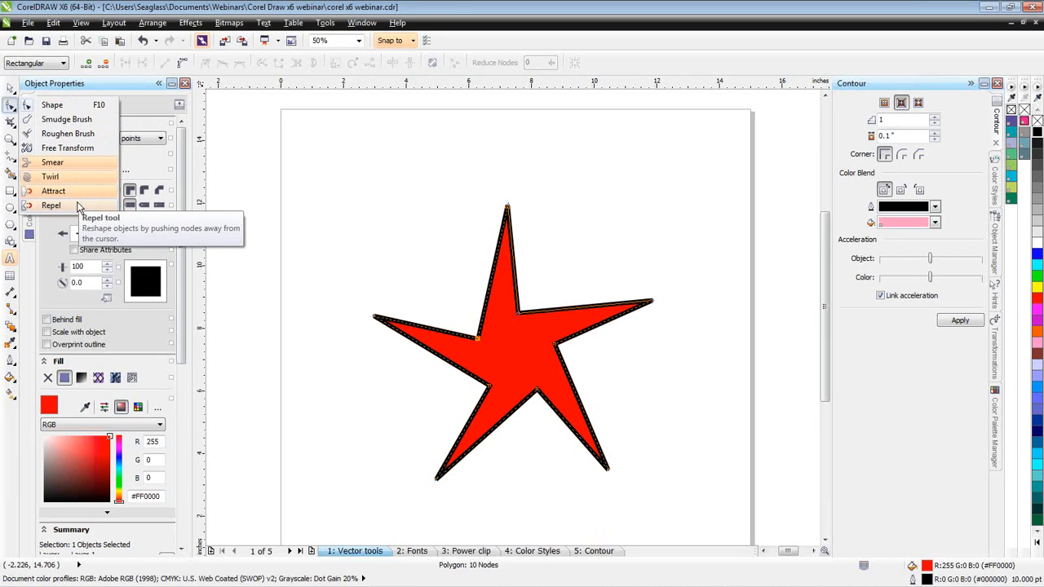
pyautogui.click(72, 163)
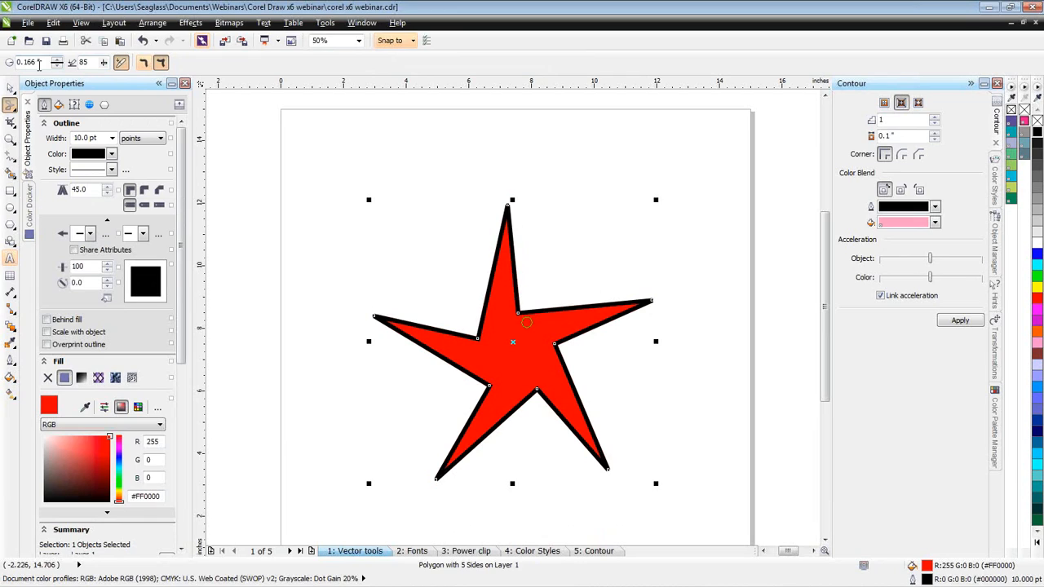
pyautogui.click(121, 63)
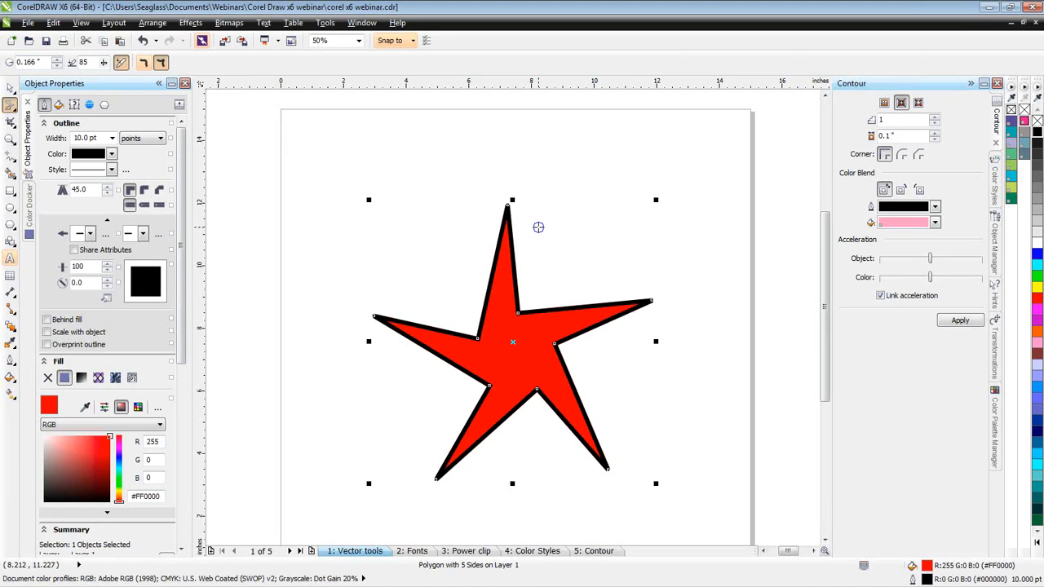
pyautogui.moveTo(541, 224)
pyautogui.mouseDown()
pyautogui.moveTo(612, 156)
pyautogui.moveTo(554, 211)
pyautogui.mouseUp()
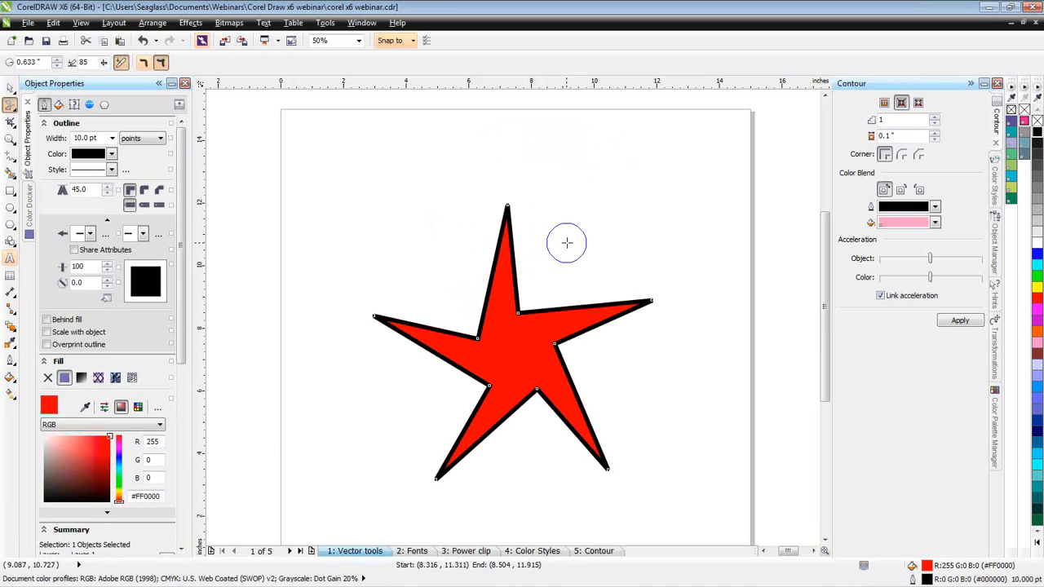
pyautogui.moveTo(567, 242); pyautogui.dragTo(589, 222)
pyautogui.moveTo(610, 198); pyautogui.dragTo(572, 213)
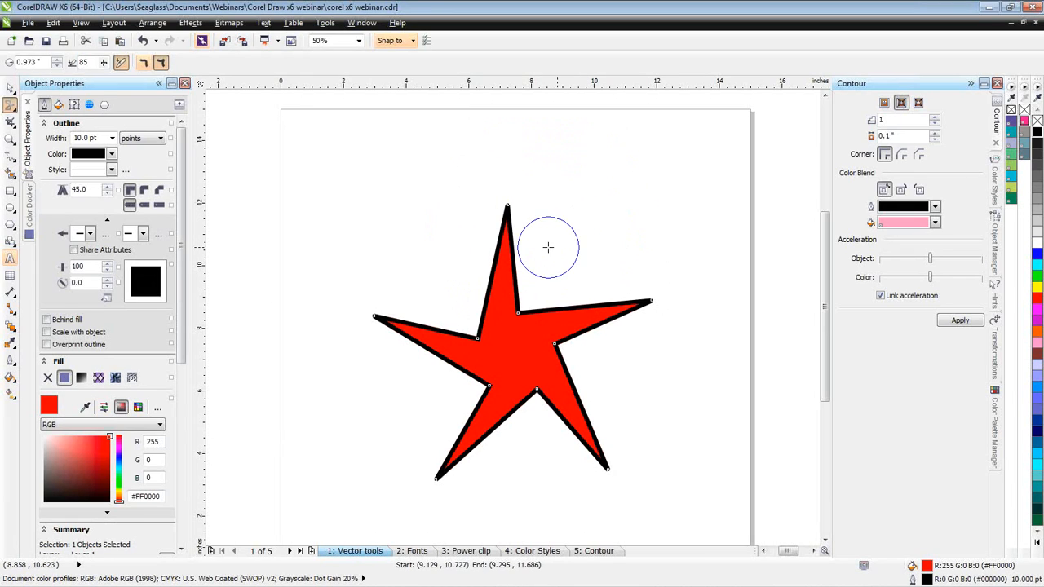
# - Reduce the star's outline width to 3.0 pt
pyautogui.scroll(1, 529, 242)
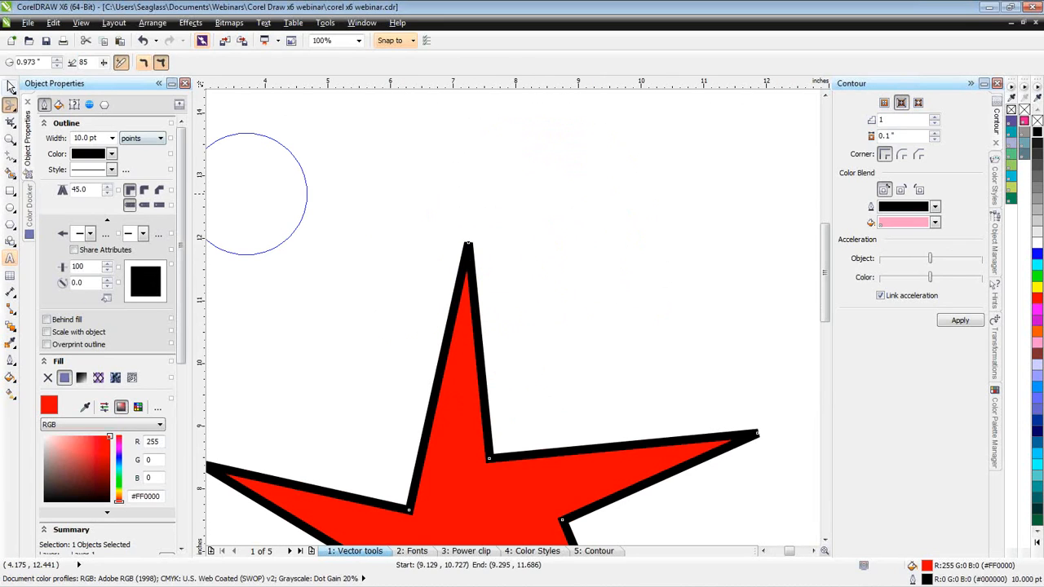
pyautogui.click(9, 86)
pyautogui.click(111, 138)
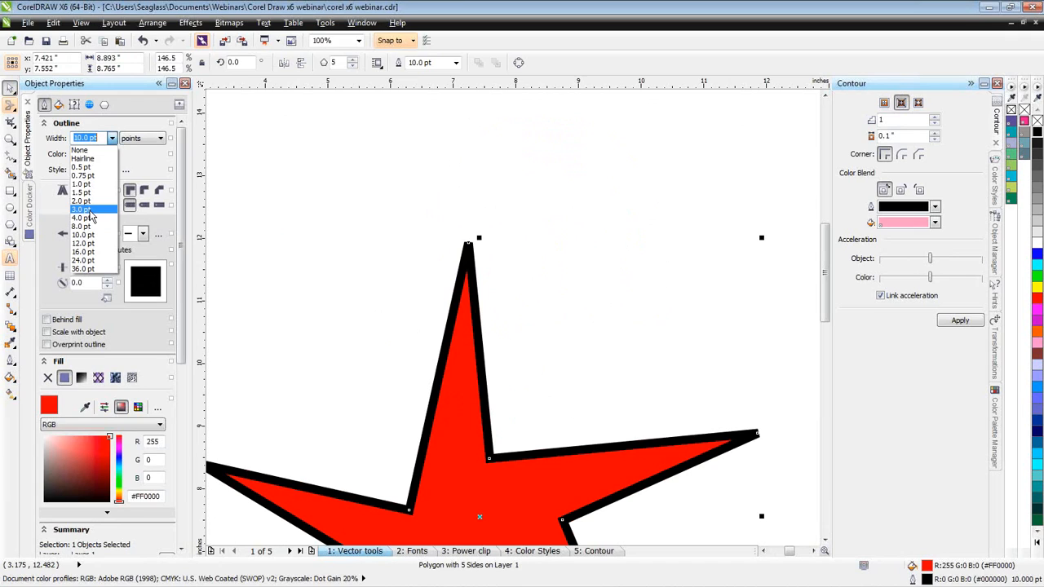
pyautogui.click(90, 211)
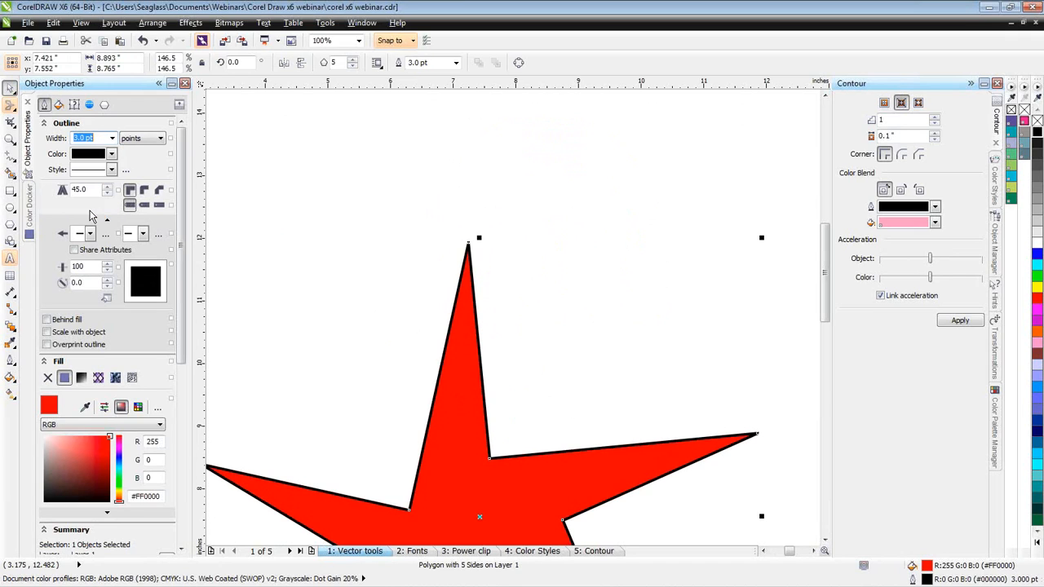
# - Smear the upper edge of the star's right arm into curled, wave-like shapes using a nib of about 0.54 inches
pyautogui.click(10, 110)
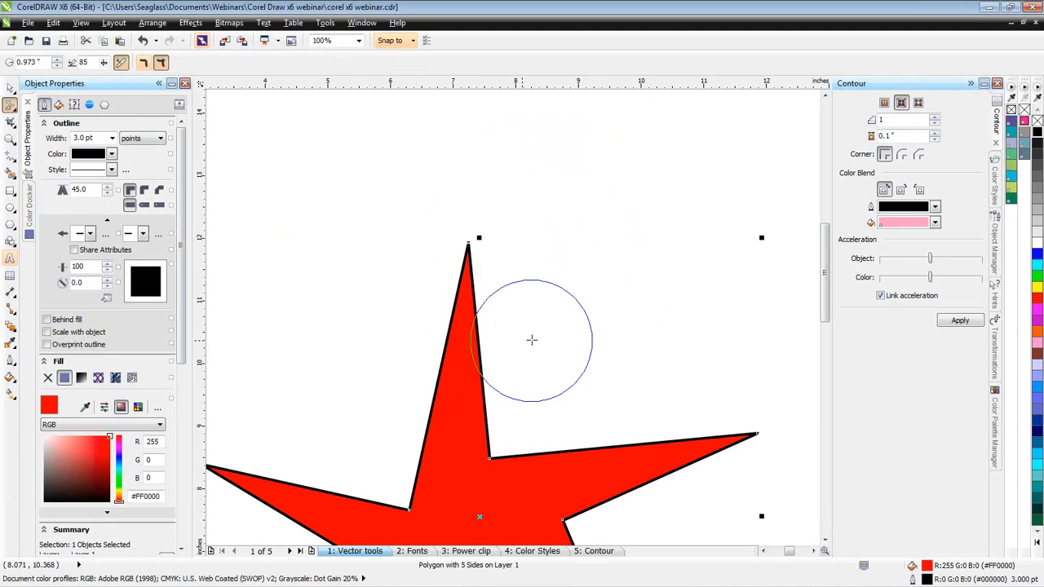
pyautogui.moveTo(537, 331)
pyautogui.mouseDown()
pyautogui.moveTo(580, 289)
pyautogui.moveTo(560, 307)
pyautogui.mouseUp()
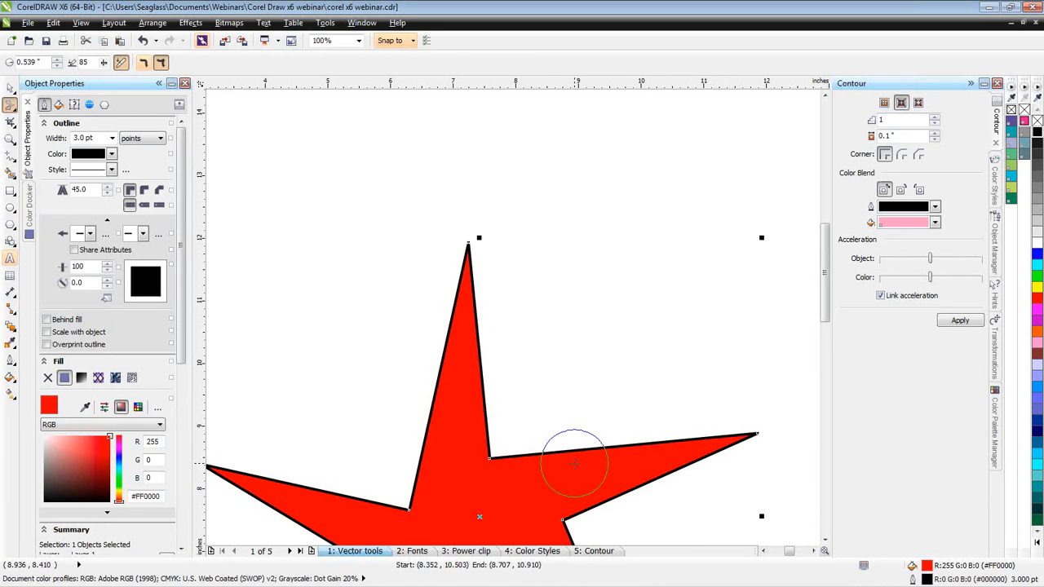
pyautogui.moveTo(573, 463)
pyautogui.mouseDown()
pyautogui.moveTo(599, 408)
pyautogui.moveTo(629, 382)
pyautogui.mouseUp()
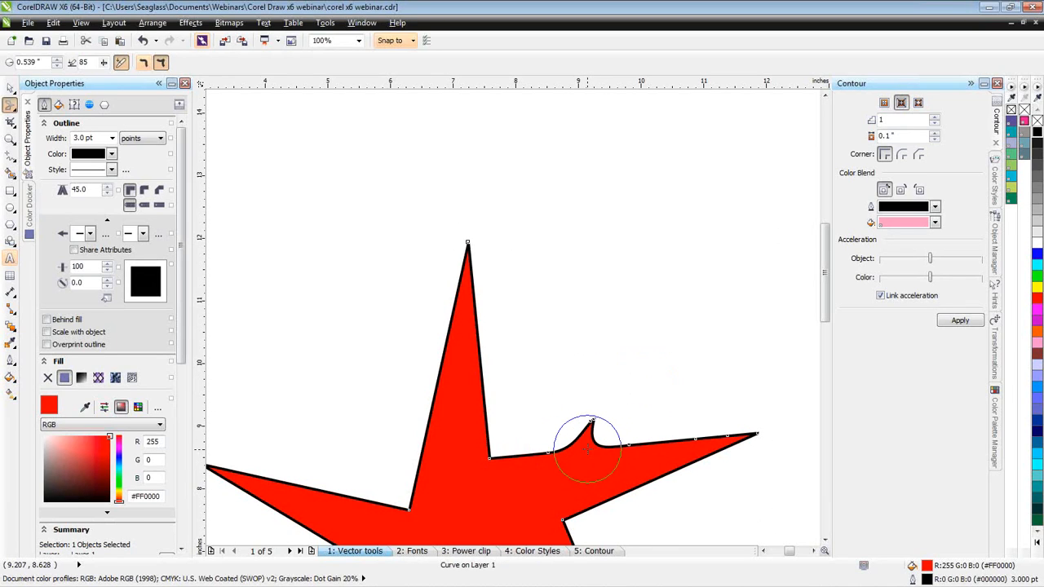
pyautogui.moveTo(597, 424)
pyautogui.mouseDown()
pyautogui.moveTo(623, 378)
pyautogui.moveTo(648, 360)
pyautogui.mouseUp()
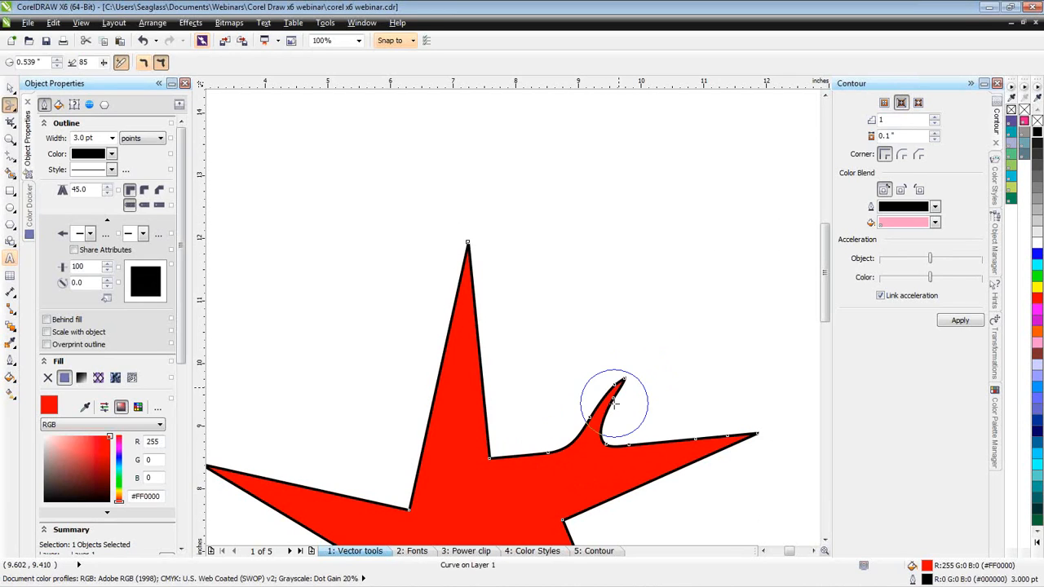
pyautogui.moveTo(599, 417)
pyautogui.mouseDown()
pyautogui.moveTo(627, 376)
pyautogui.moveTo(667, 392)
pyautogui.mouseUp()
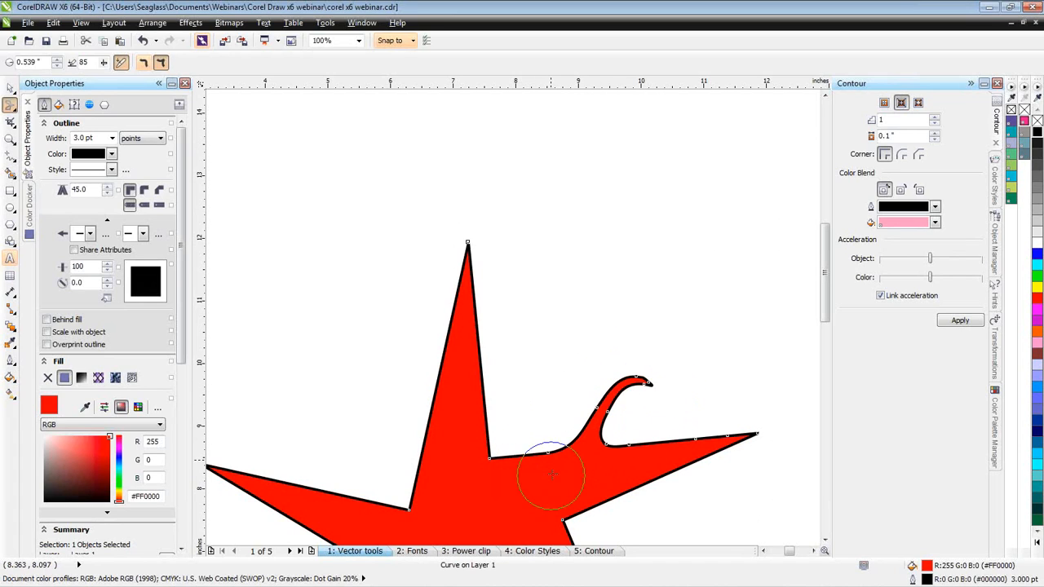
pyautogui.moveTo(527, 478); pyautogui.dragTo(558, 407)
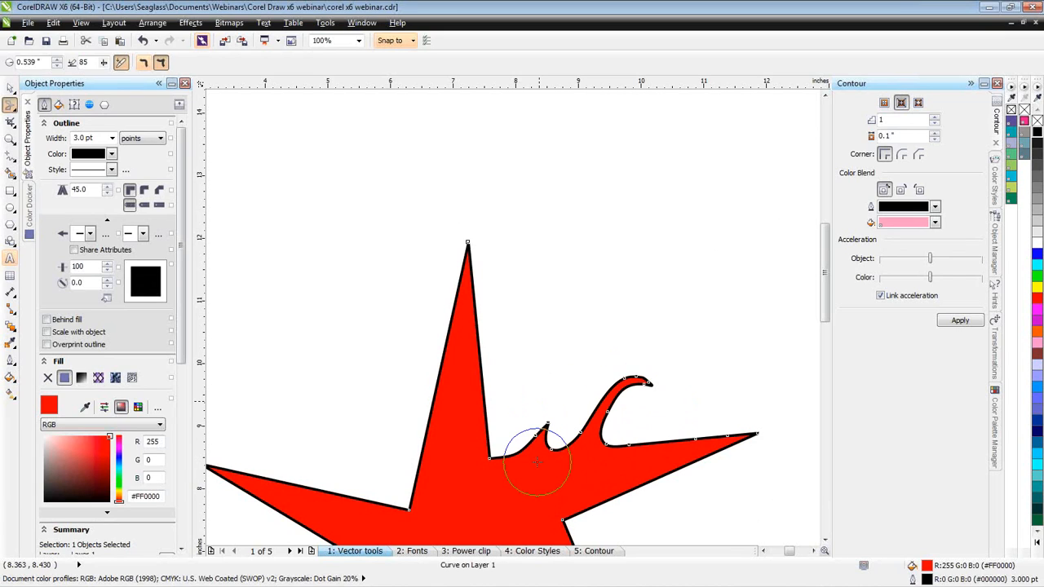
pyautogui.moveTo(537, 462)
pyautogui.mouseDown()
pyautogui.moveTo(590, 399)
pyautogui.moveTo(557, 406)
pyautogui.moveTo(585, 415)
pyautogui.mouseUp()
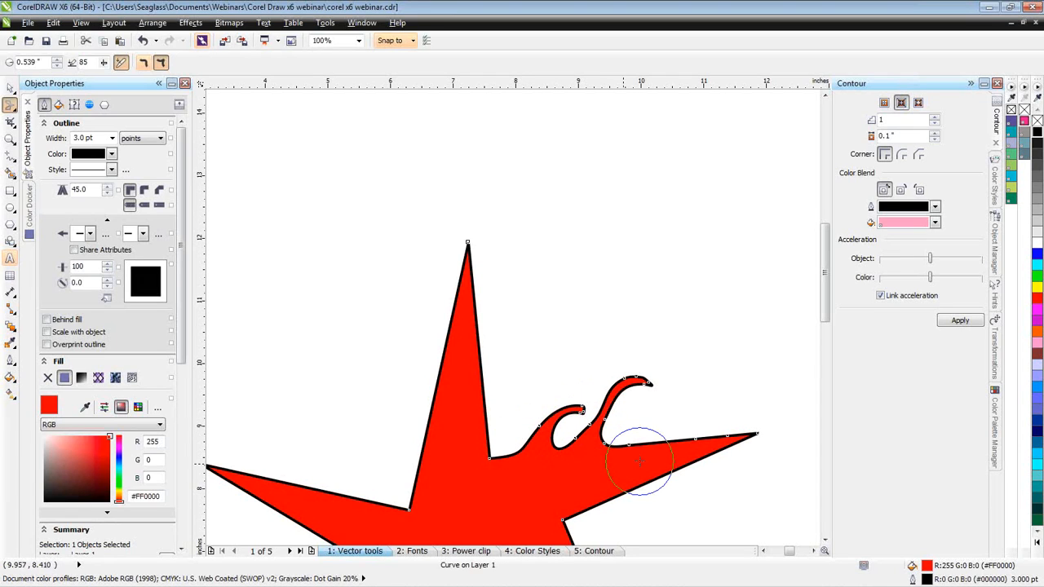
pyautogui.moveTo(647, 459)
pyautogui.mouseDown()
pyautogui.moveTo(648, 424)
pyautogui.moveTo(618, 400)
pyautogui.moveTo(611, 408)
pyautogui.mouseUp()
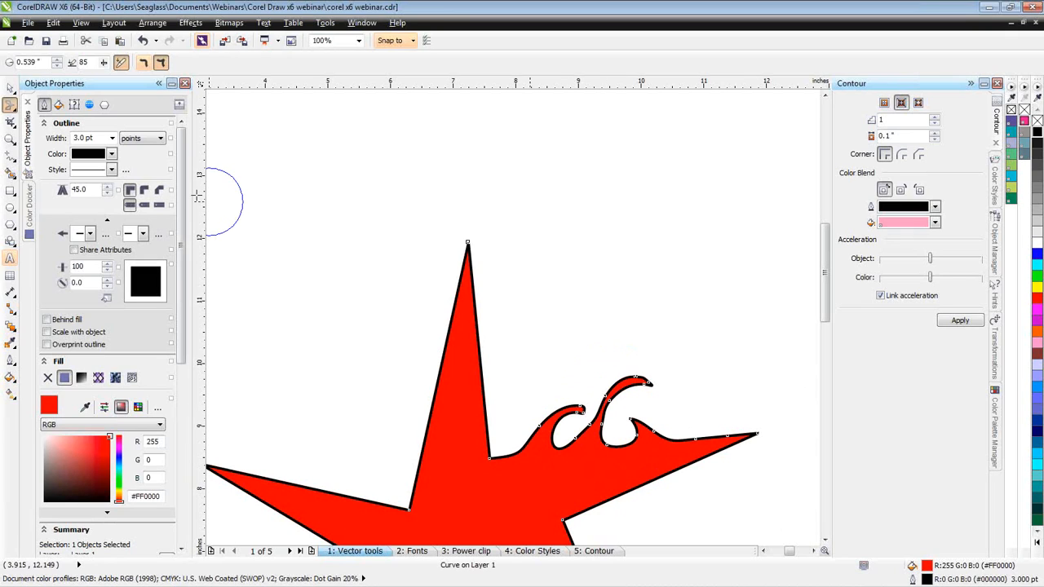
# - Smooth the left side of the tallest smeared wave by deleting its surplus nodes with the Shape tool
pyautogui.click(10, 89)
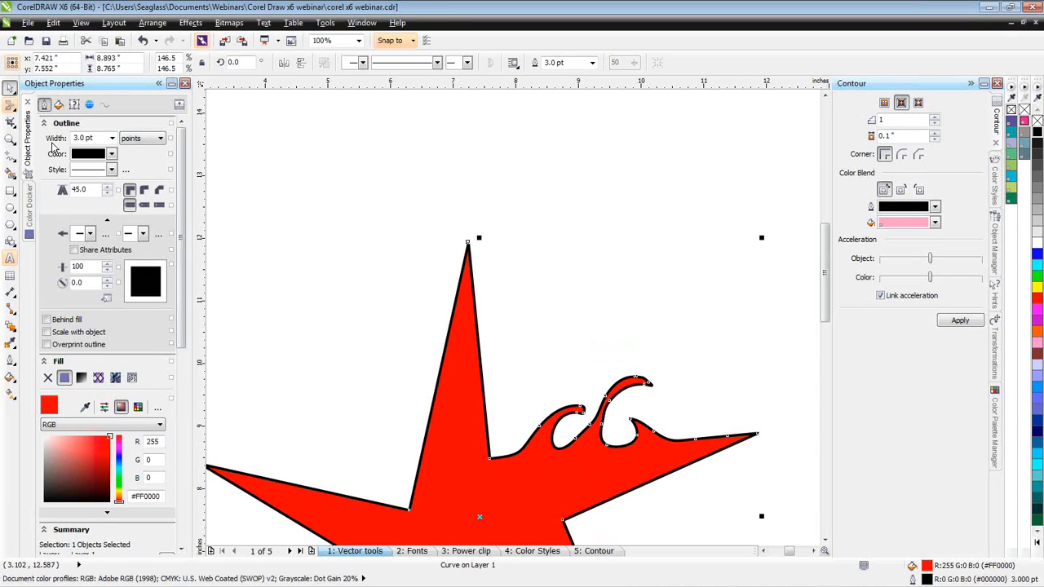
pyautogui.click(610, 396)
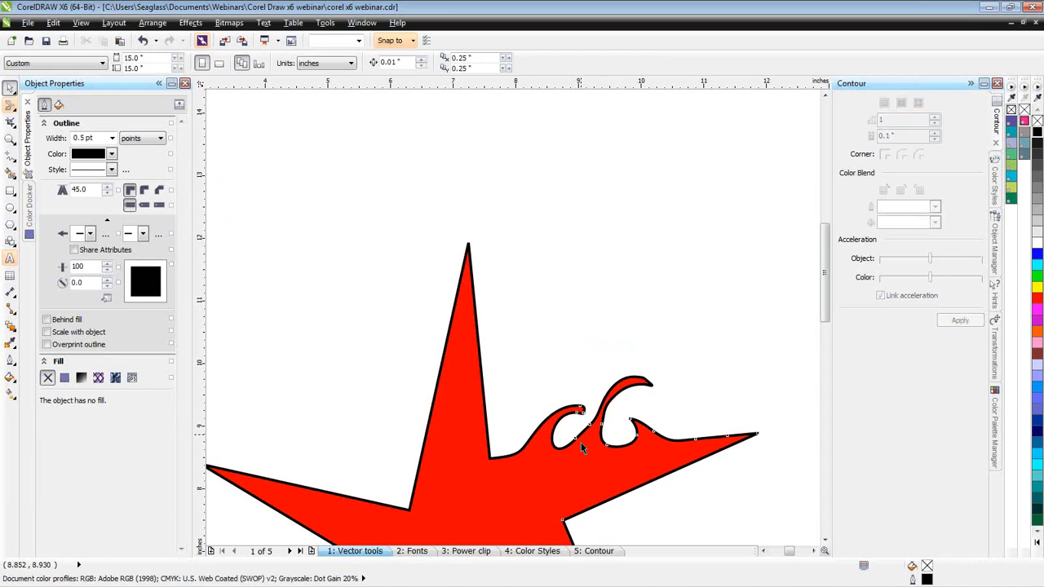
pyautogui.click(616, 420)
pyautogui.scroll(1, 614, 415)
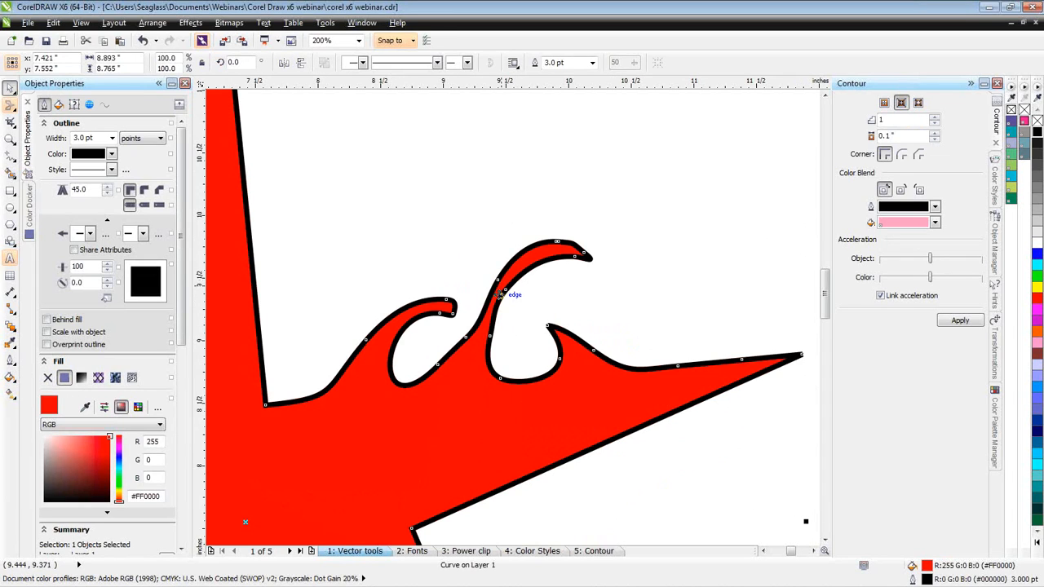
pyautogui.click(14, 109)
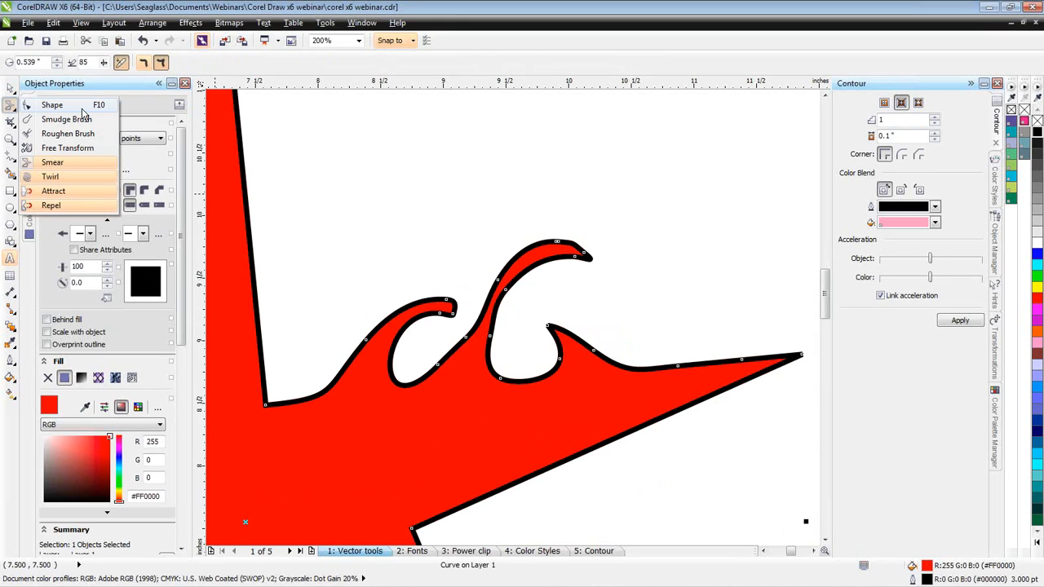
pyautogui.click(411, 207)
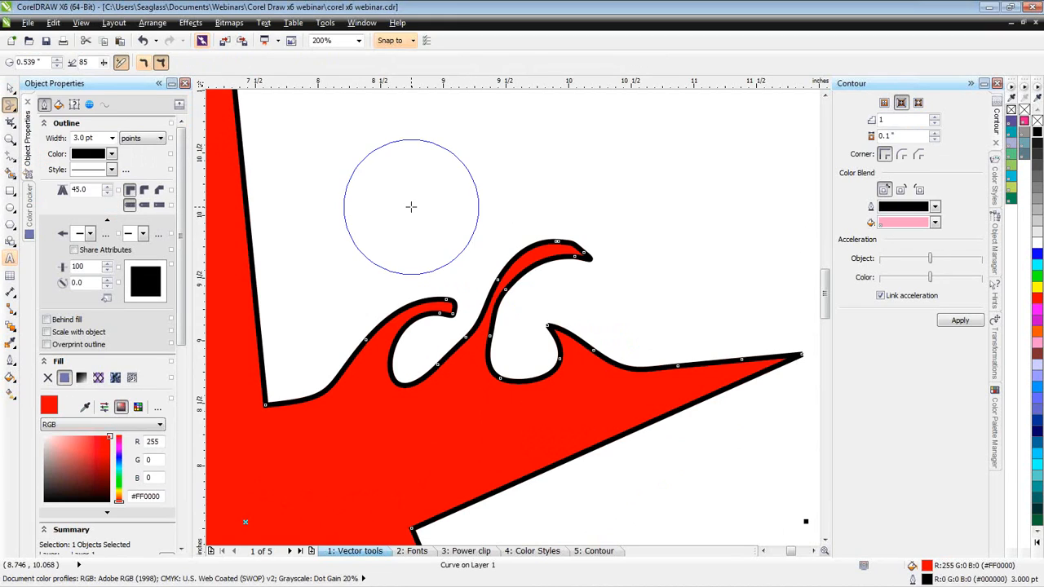
pyautogui.hotkey('ctrl', 'z')
pyautogui.press('F10')
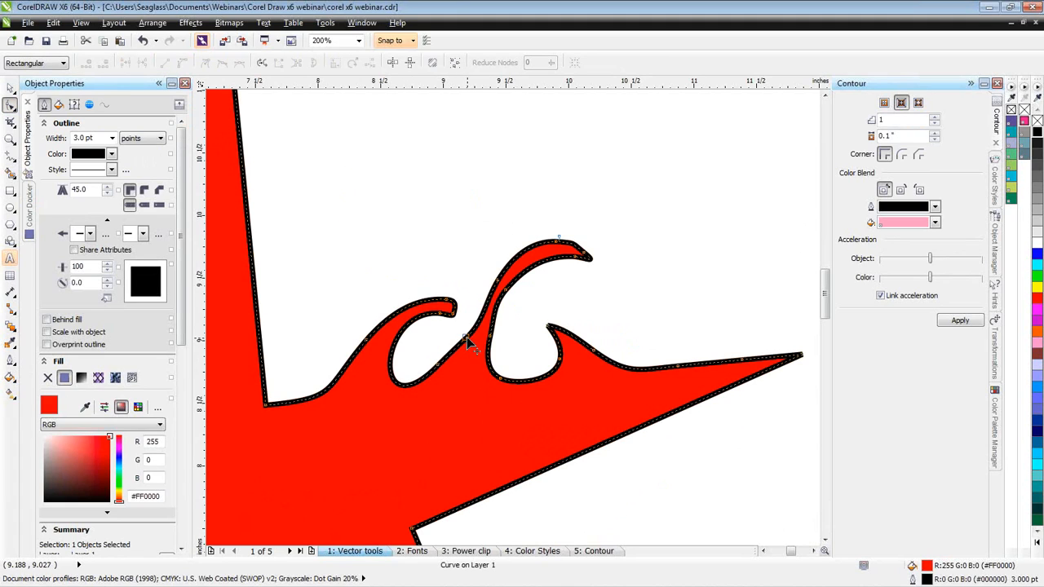
pyautogui.doubleClick(495, 280)
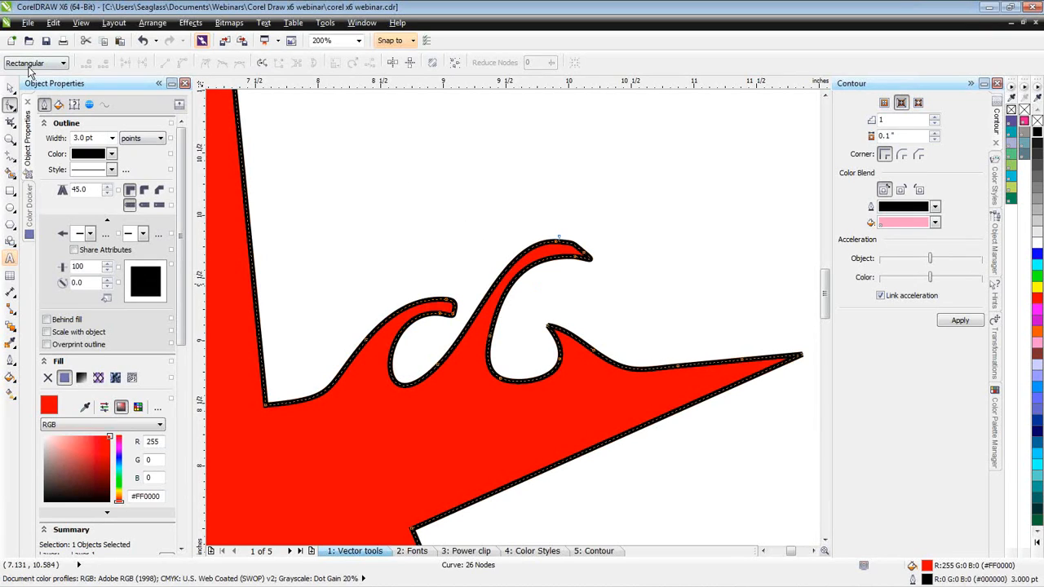
# - Extend the tips of the small right wave and the tallest wave using the Attract tool with a nib of about 0.23 inches
pyautogui.click(14, 112)
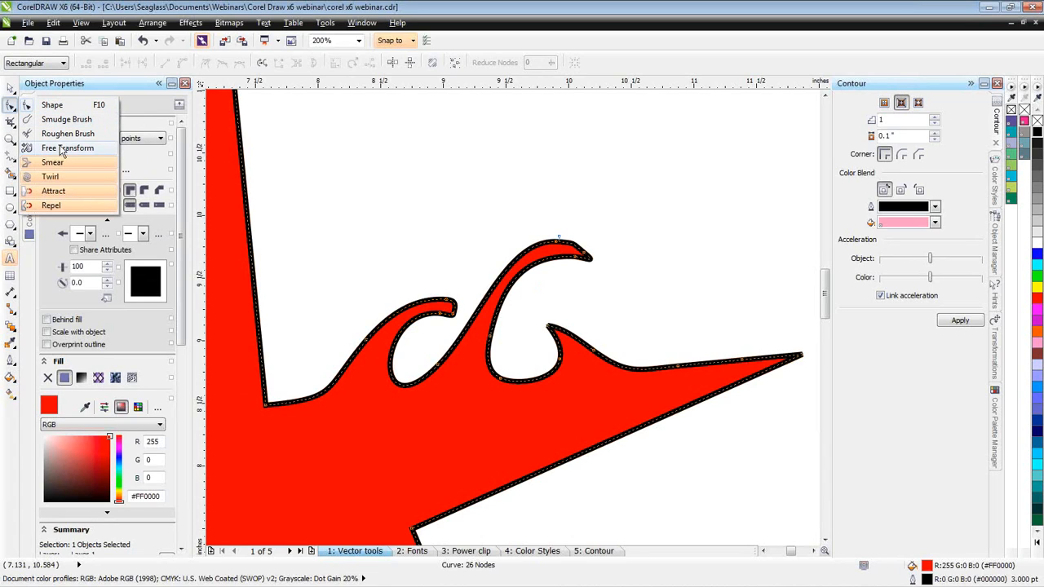
pyautogui.click(53, 193)
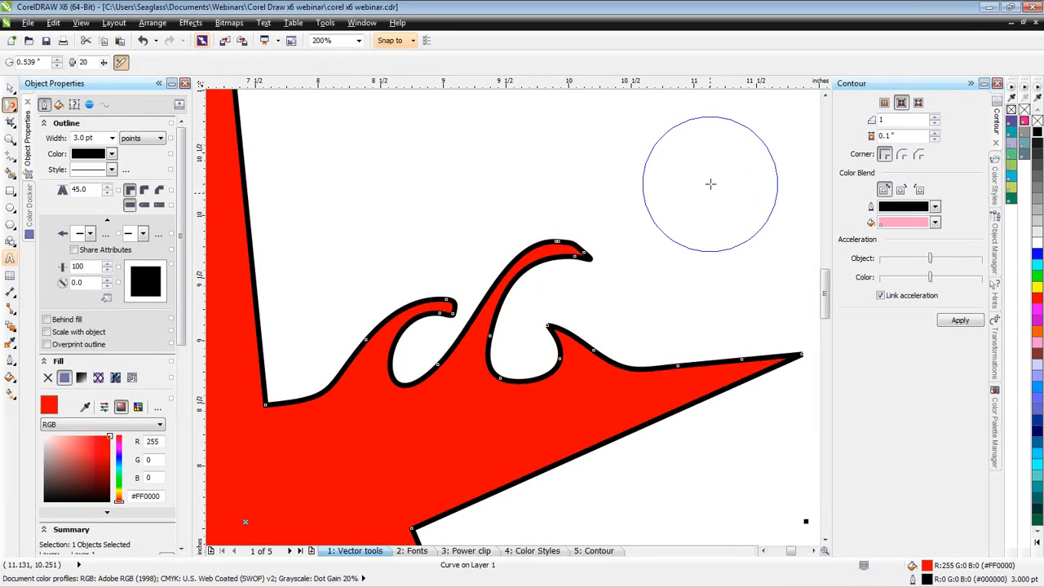
pyautogui.moveTo(711, 183)
pyautogui.mouseDown()
pyautogui.moveTo(756, 138)
pyautogui.moveTo(730, 167)
pyautogui.mouseUp()
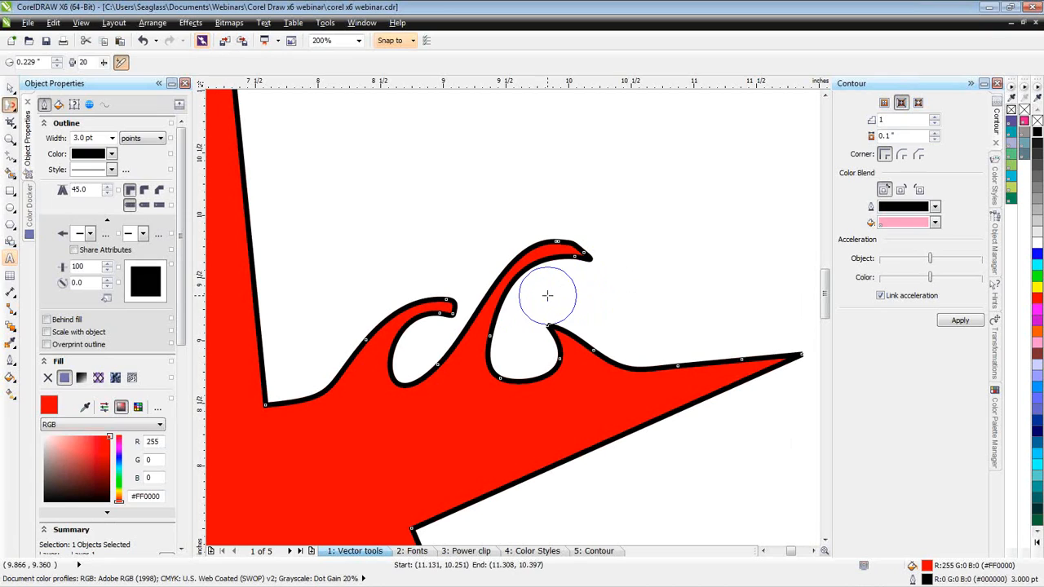
pyautogui.moveTo(534, 310); pyautogui.dragTo(532, 311)
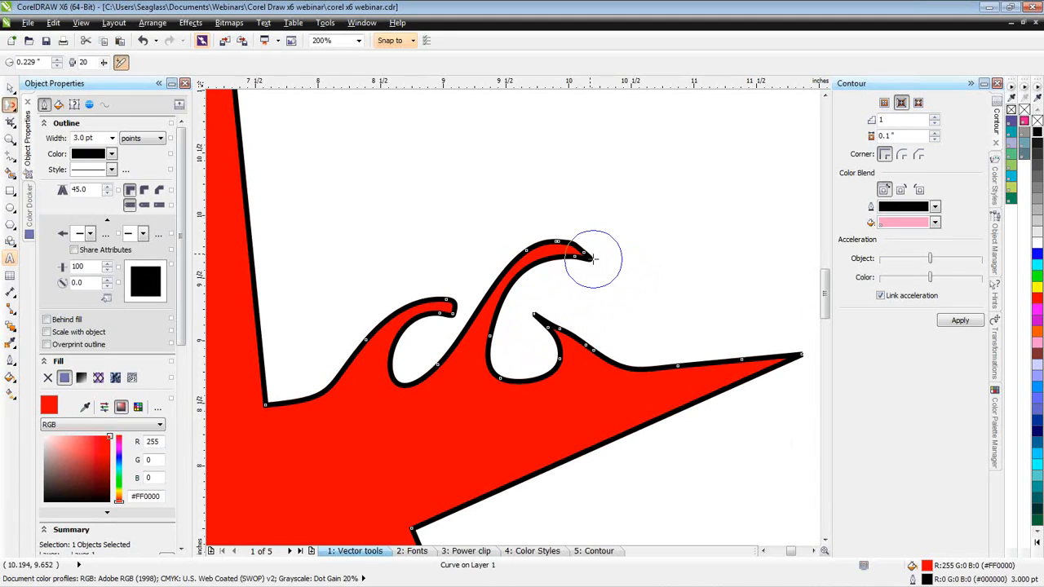
pyautogui.moveTo(601, 262); pyautogui.dragTo(657, 271)
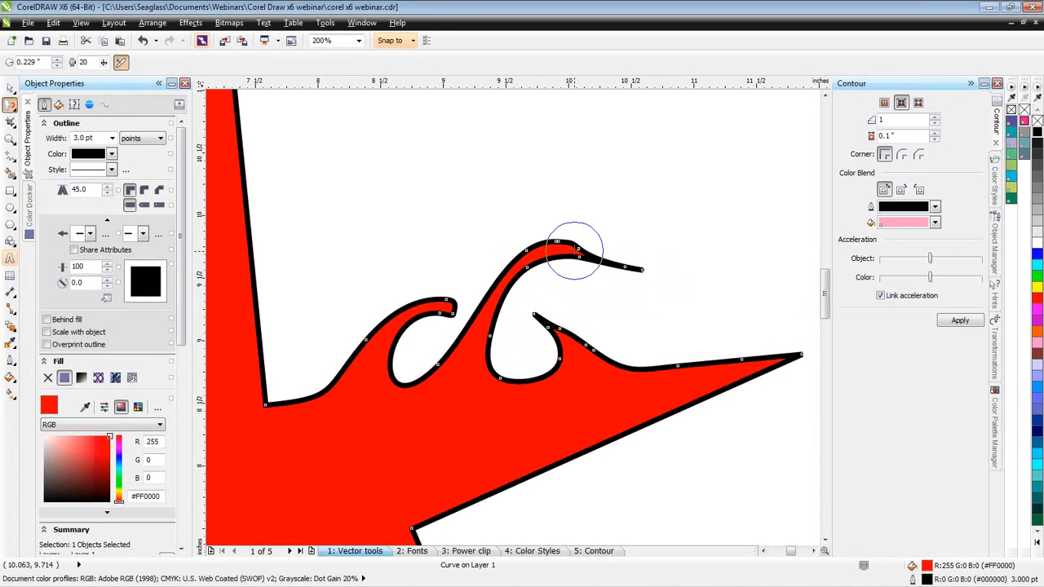
# - Pull the crest of the tallest wave upward into a peak with the Attract tool
pyautogui.moveTo(568, 247); pyautogui.dragTo(626, 206)
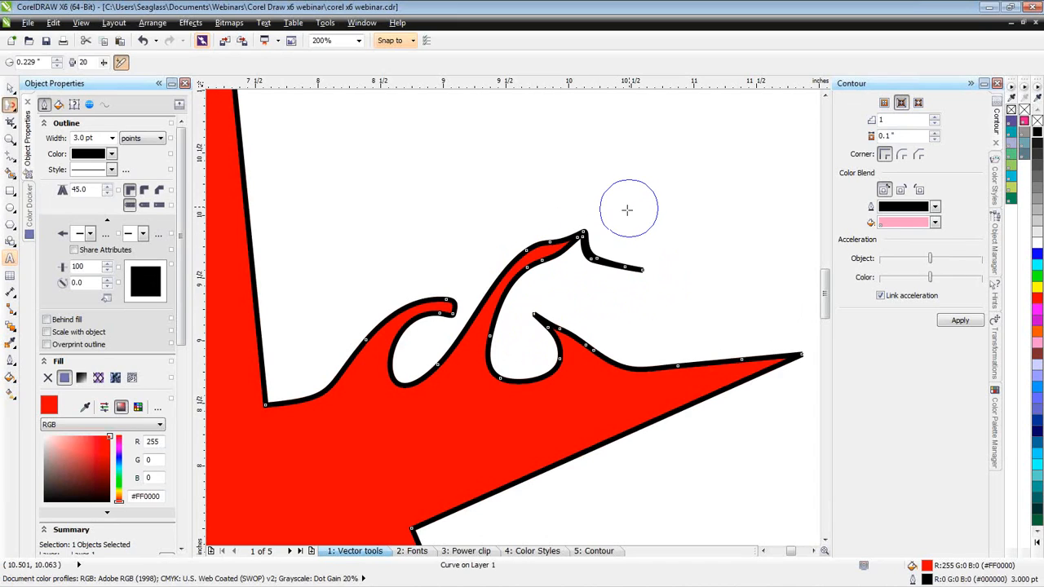
pyautogui.moveTo(611, 272); pyautogui.dragTo(612, 273)
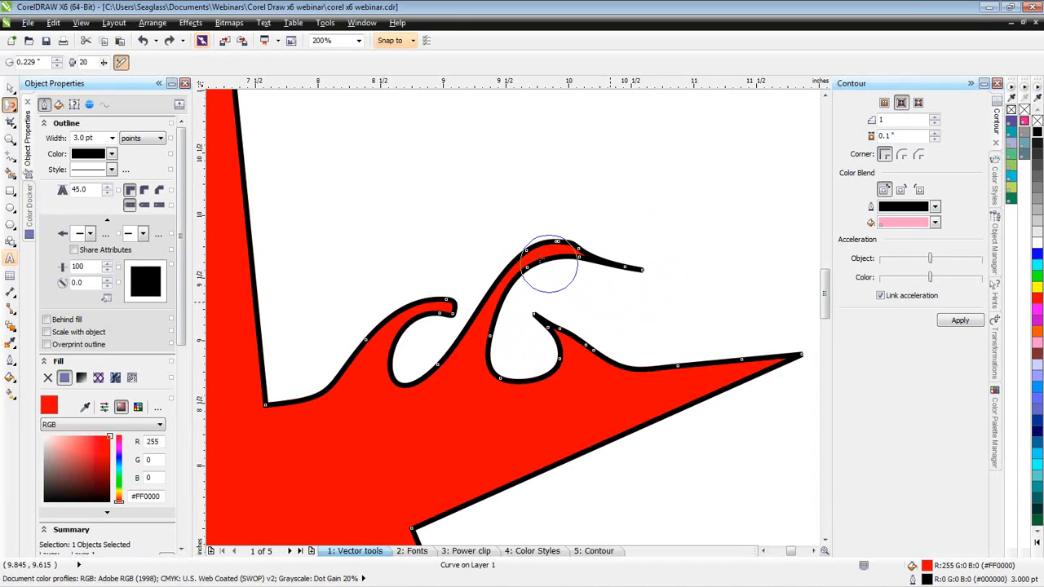
pyautogui.moveTo(536, 240); pyautogui.dragTo(536, 180)
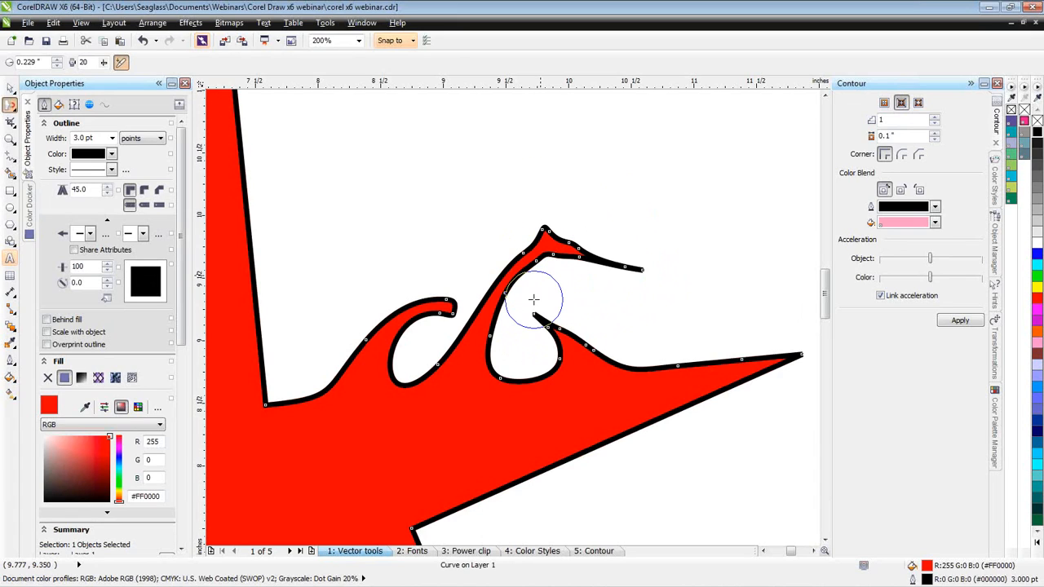
# - Attract the small wave's tip into the tallest wave's inner edge, and curl the star arm's tip upward with a nib of about 0.36 inches
pyautogui.moveTo(522, 306); pyautogui.dragTo(526, 308)
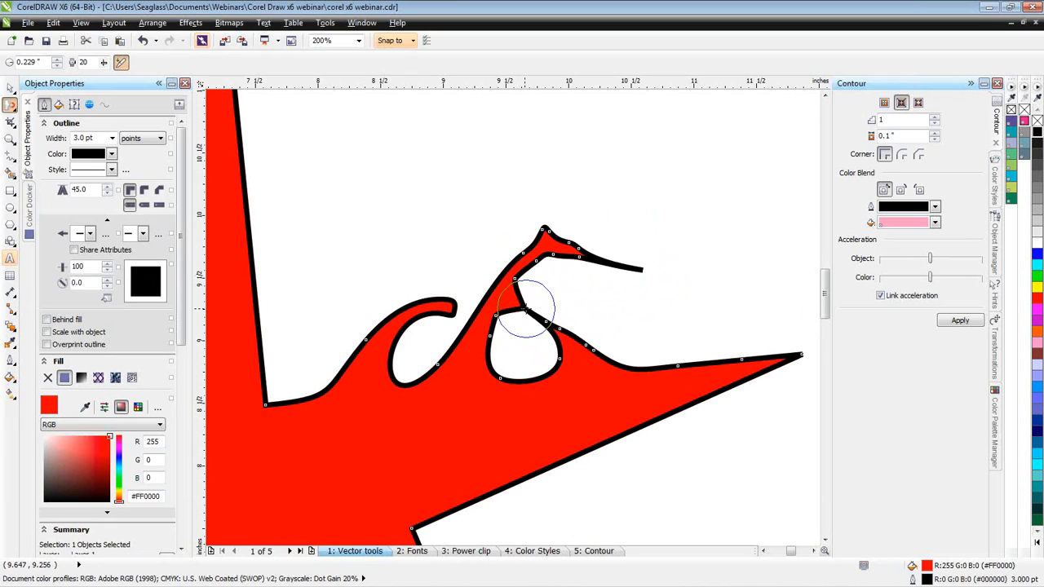
pyautogui.moveTo(516, 350); pyautogui.dragTo(554, 318)
pyautogui.click(521, 348)
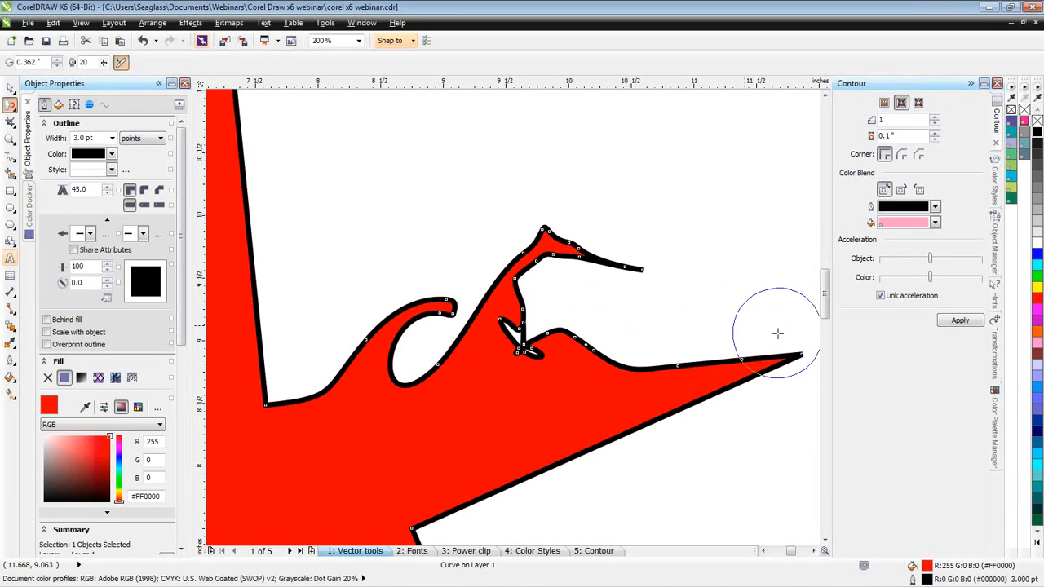
pyautogui.moveTo(785, 333)
pyautogui.mouseDown()
pyautogui.moveTo(792, 313)
pyautogui.moveTo(769, 278)
pyautogui.moveTo(730, 261)
pyautogui.mouseUp()
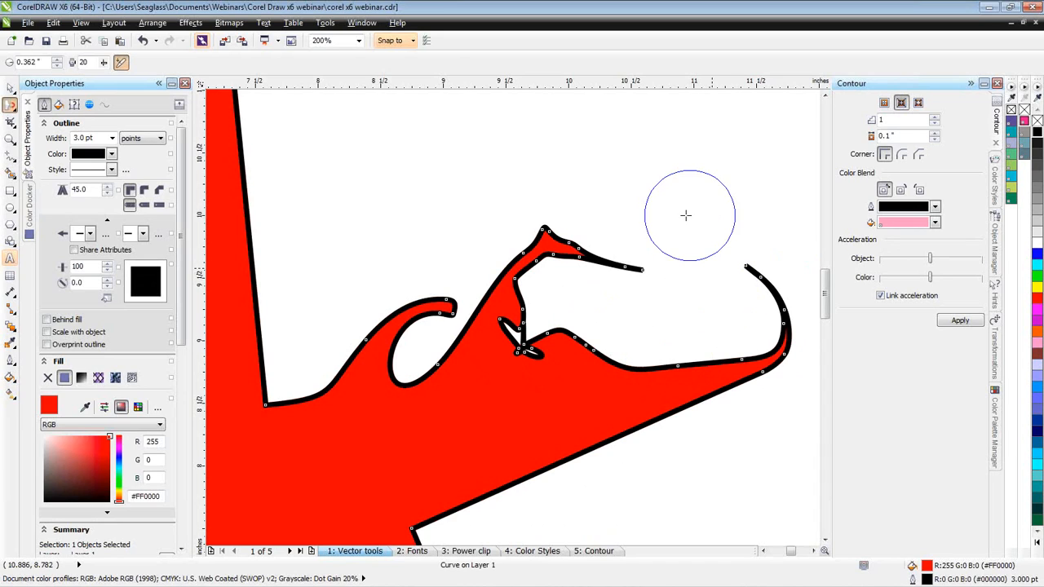
# - Set the star's outline width to 1.0 pt
pyautogui.click(112, 138)
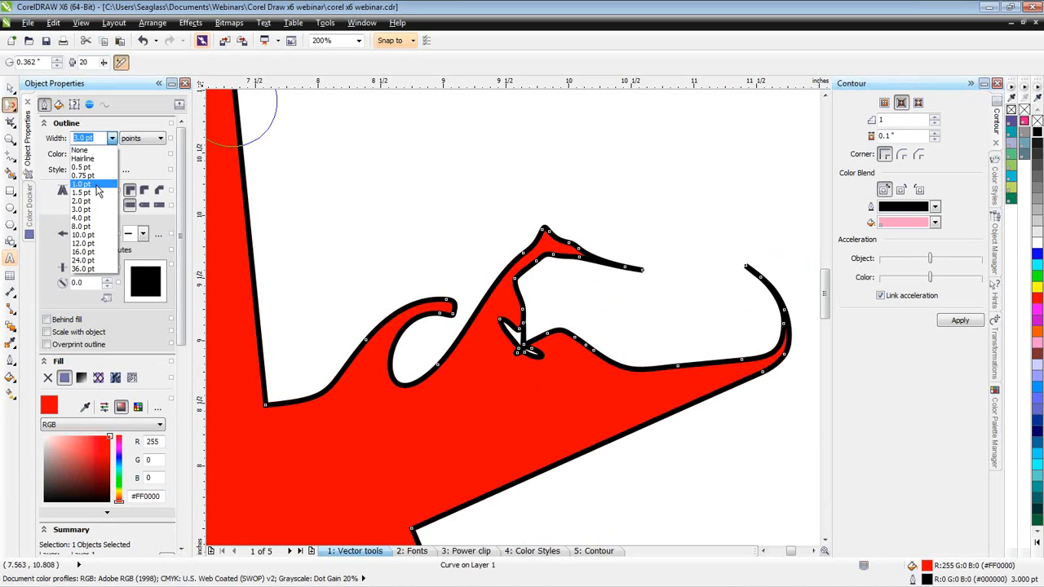
pyautogui.click(82, 209)
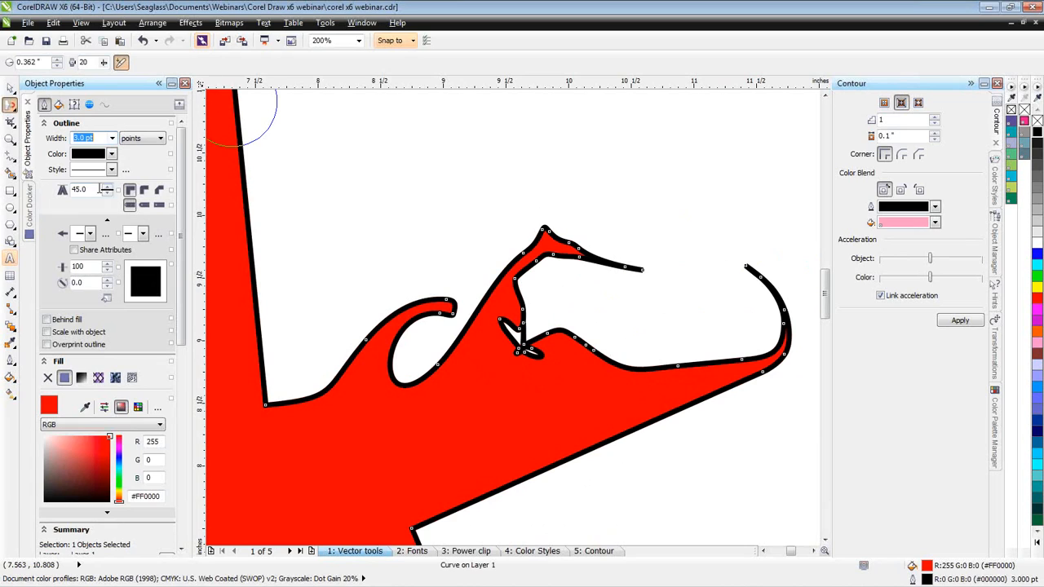
pyautogui.click(11, 89)
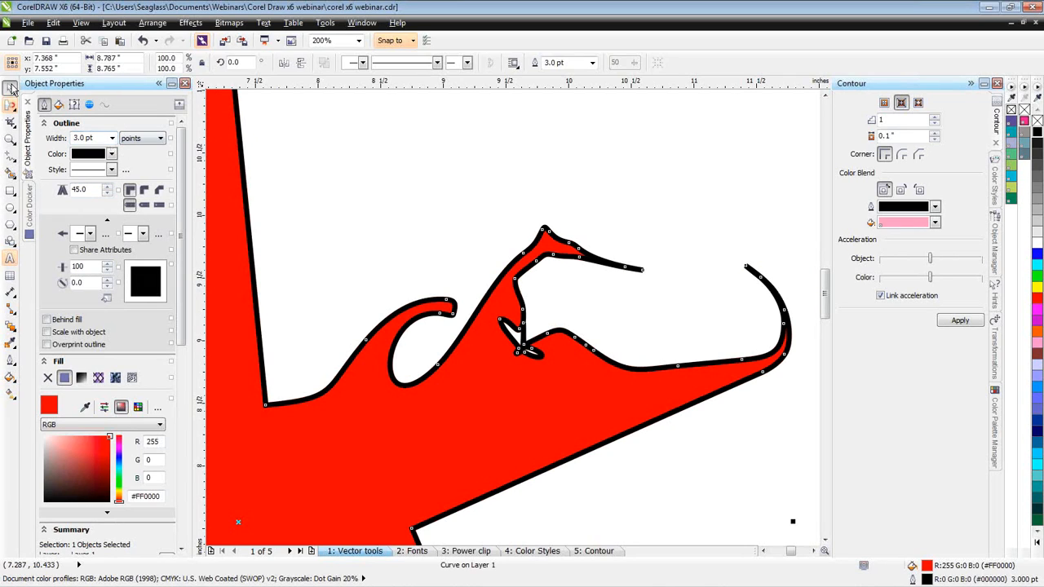
pyautogui.click(112, 138)
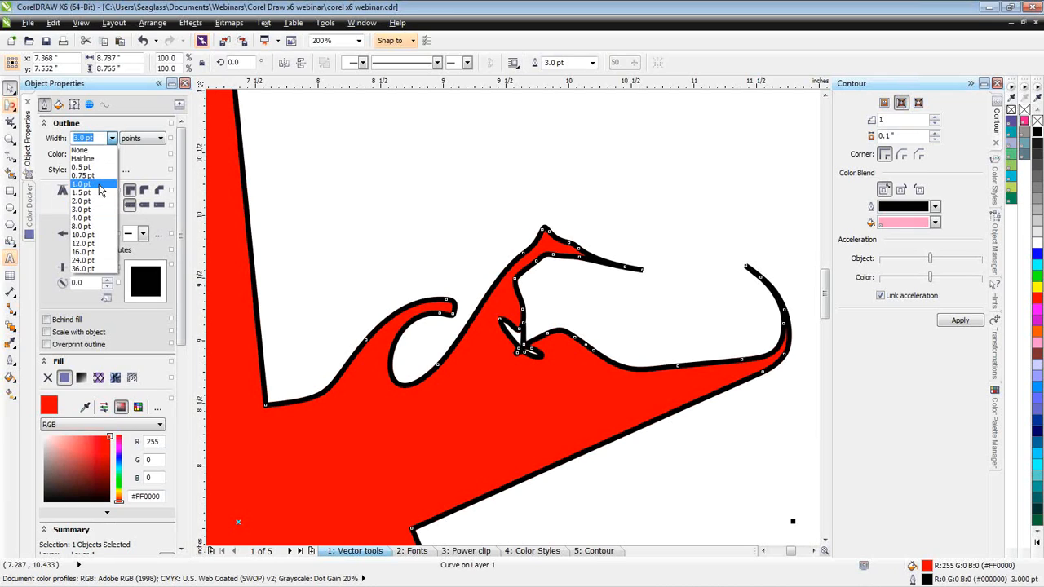
pyautogui.click(82, 185)
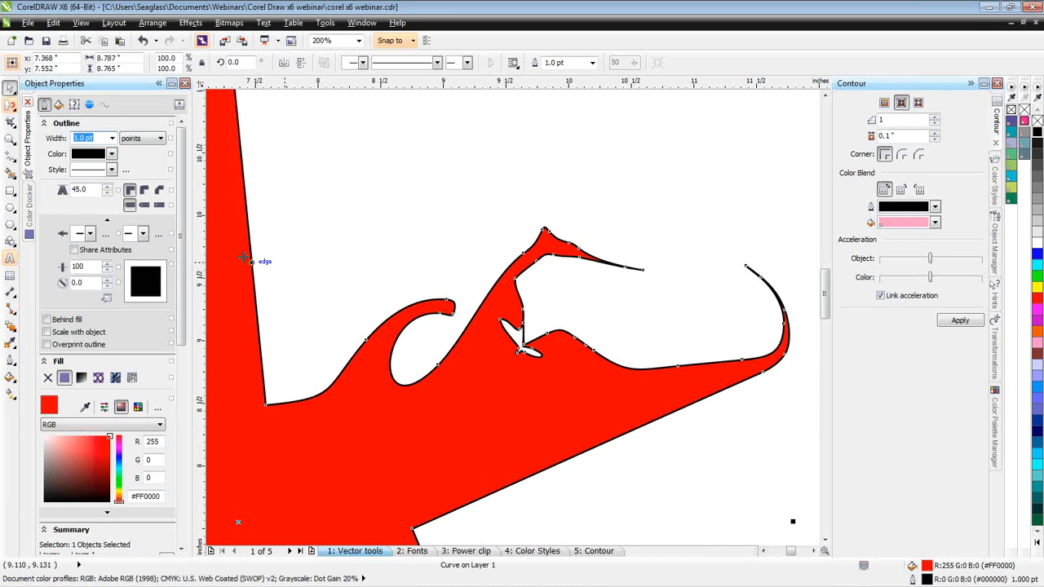
# - Attract the left wave's curled tip up toward the side of the tallest wave
pyautogui.click(9, 107)
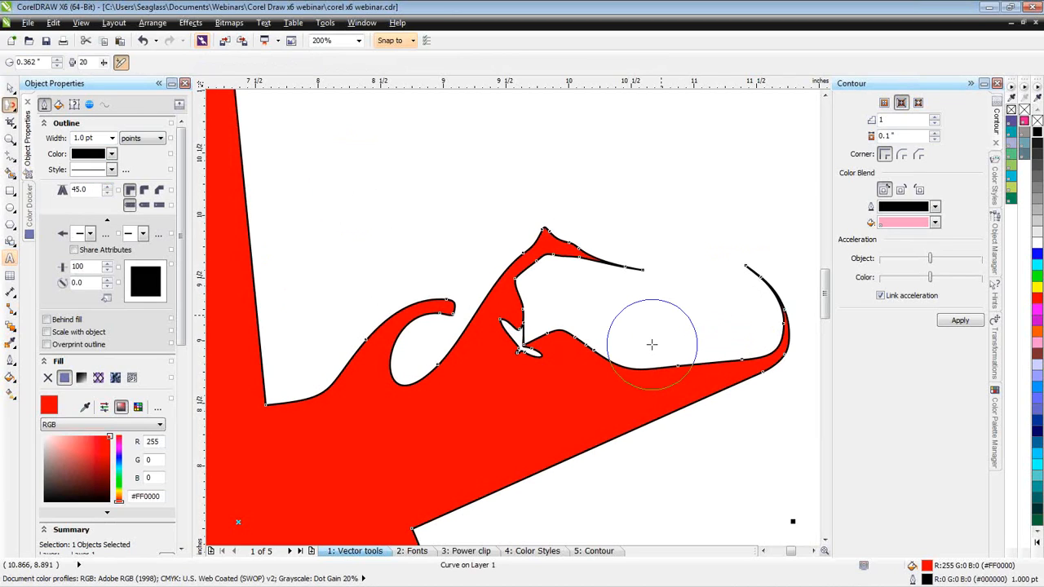
pyautogui.moveTo(443, 312); pyautogui.dragTo(474, 238)
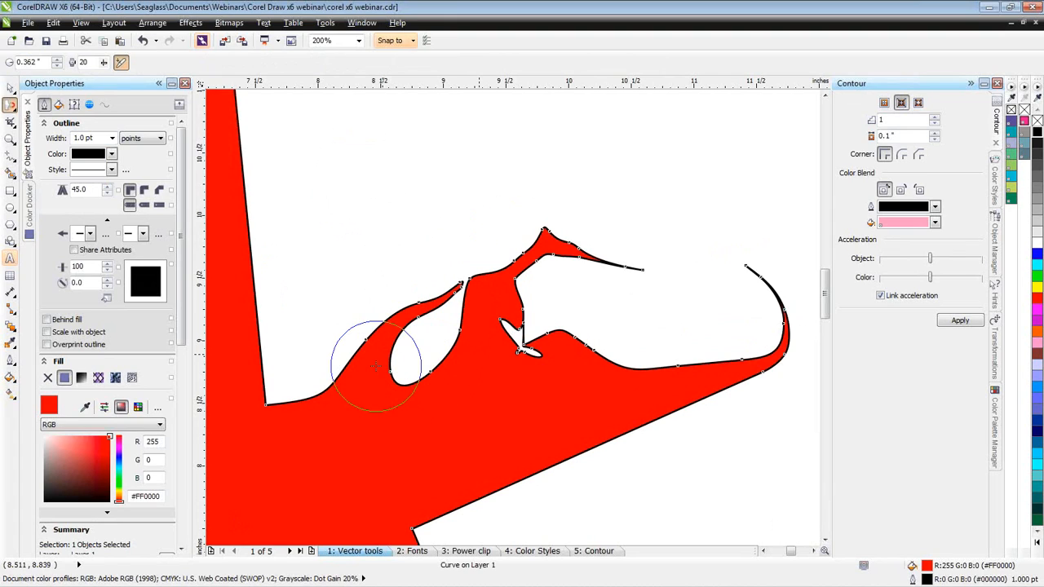
# - Hollow the arm's upper edge into a rounded cavity beside the tallest wave using the Repel tool with a 0.362-inch nib
pyautogui.click(15, 112)
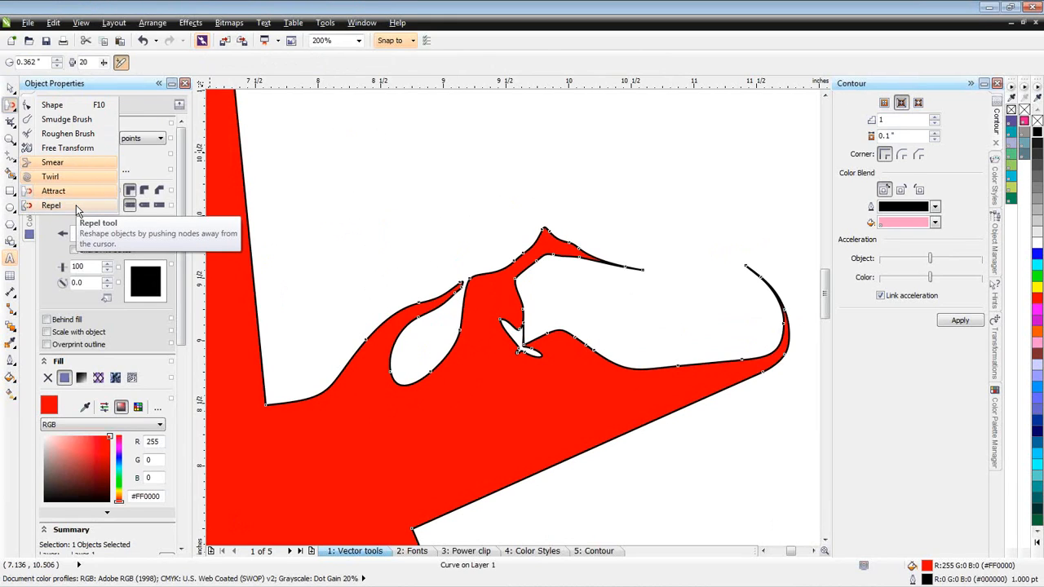
pyautogui.click(76, 207)
pyautogui.moveTo(622, 360)
pyautogui.mouseDown()
pyautogui.moveTo(734, 344)
pyautogui.moveTo(700, 355)
pyautogui.mouseUp()
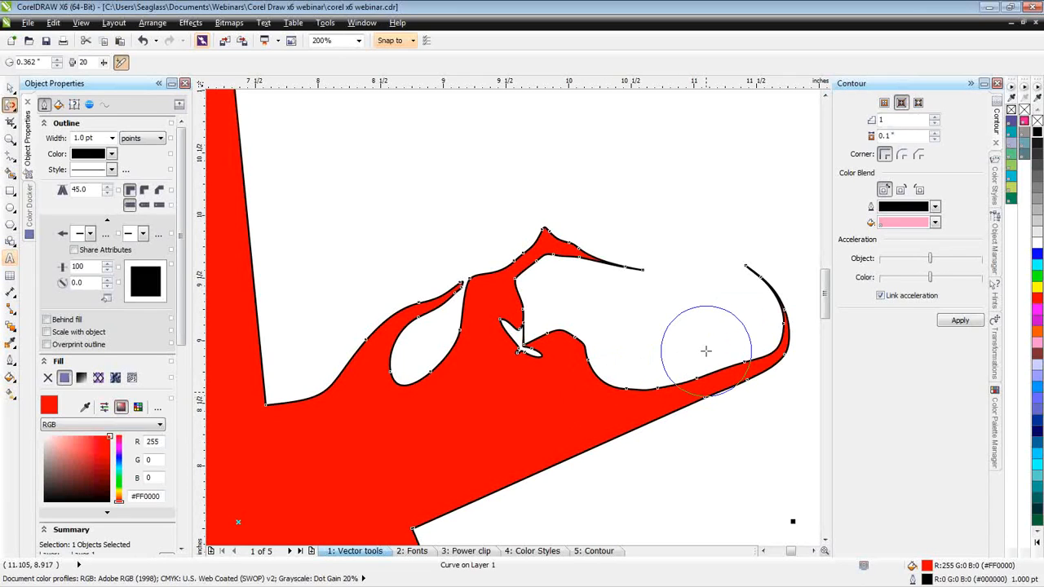
pyautogui.moveTo(567, 347)
pyautogui.mouseDown()
pyautogui.moveTo(574, 340)
pyautogui.moveTo(593, 368)
pyautogui.moveTo(584, 371)
pyautogui.moveTo(594, 370)
pyautogui.mouseUp()
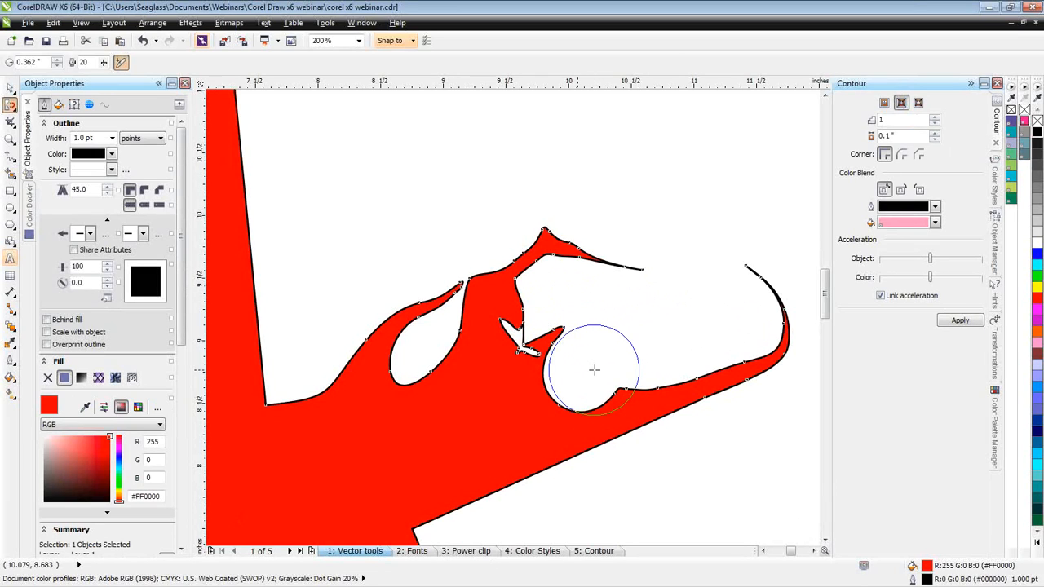
pyautogui.moveTo(644, 368); pyautogui.dragTo(620, 382)
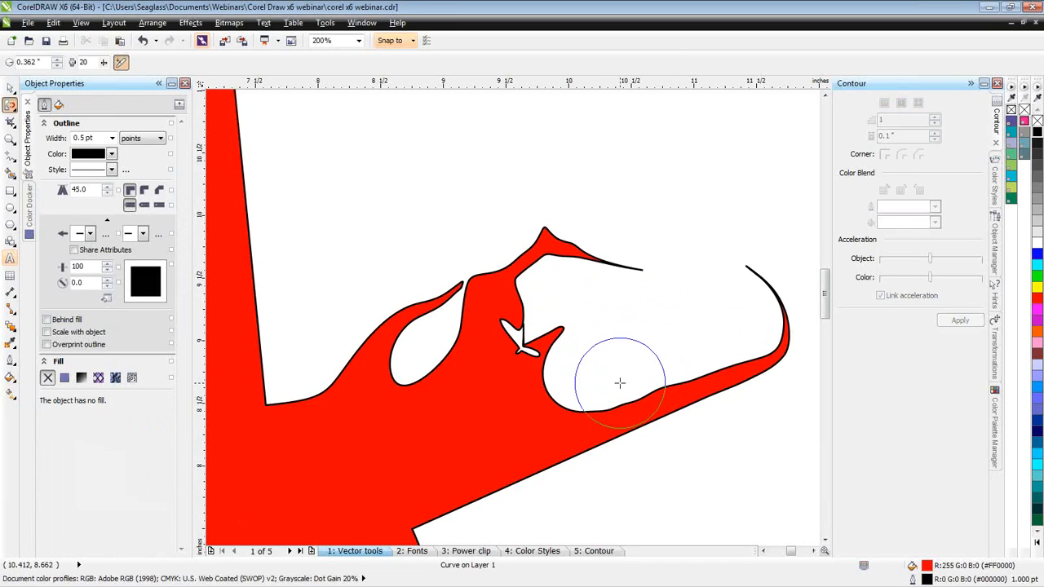
# - Smear the short peak above the cavity to the right into a long tapering wave using a 0.362-inch nib
pyautogui.click(11, 112)
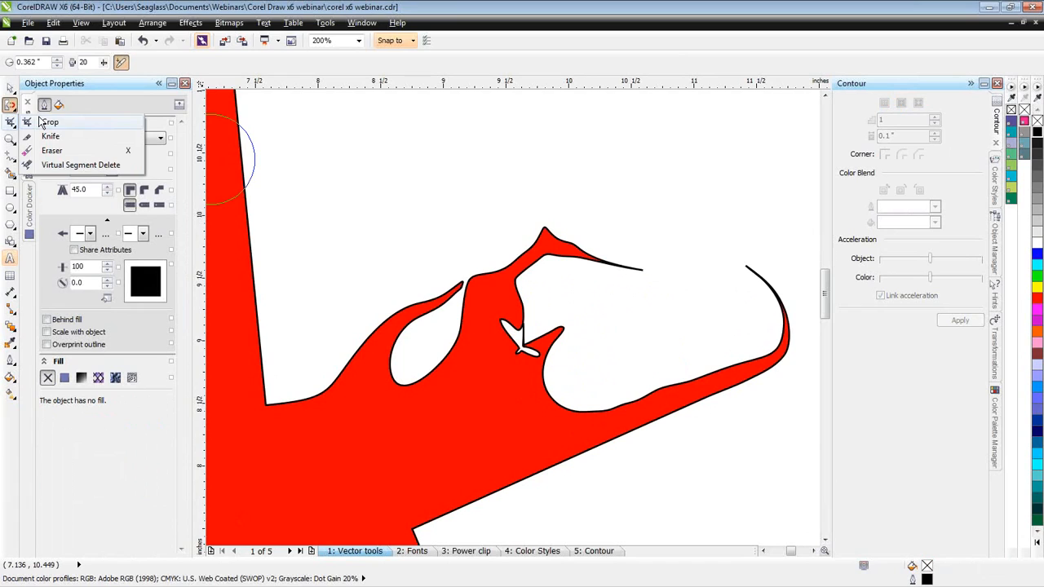
pyautogui.click(14, 109)
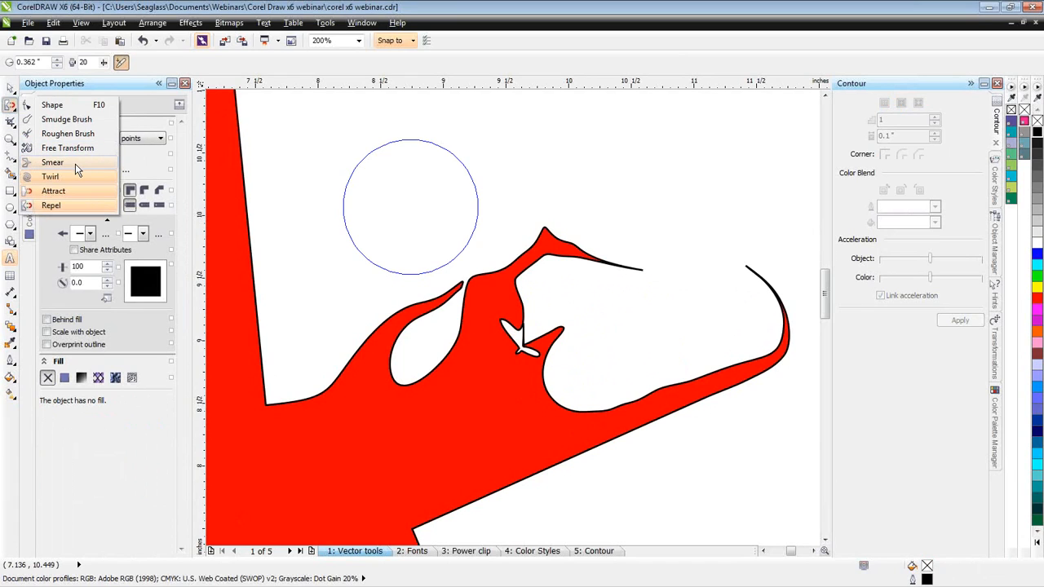
pyautogui.click(75, 164)
pyautogui.moveTo(555, 337)
pyautogui.mouseDown()
pyautogui.moveTo(592, 331)
pyautogui.moveTo(595, 341)
pyautogui.moveTo(579, 331)
pyautogui.moveTo(612, 329)
pyautogui.moveTo(695, 354)
pyautogui.mouseUp()
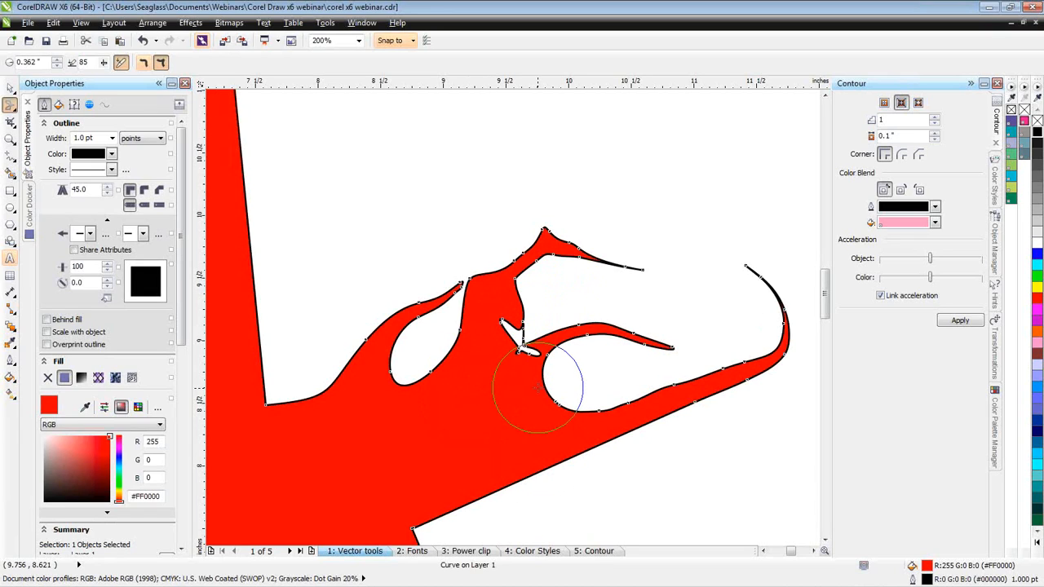
# - Set up the Twirl tool with a rate of 20, counterclockwise direction and a nib size of about 1.04 inches
pyautogui.click(15, 112)
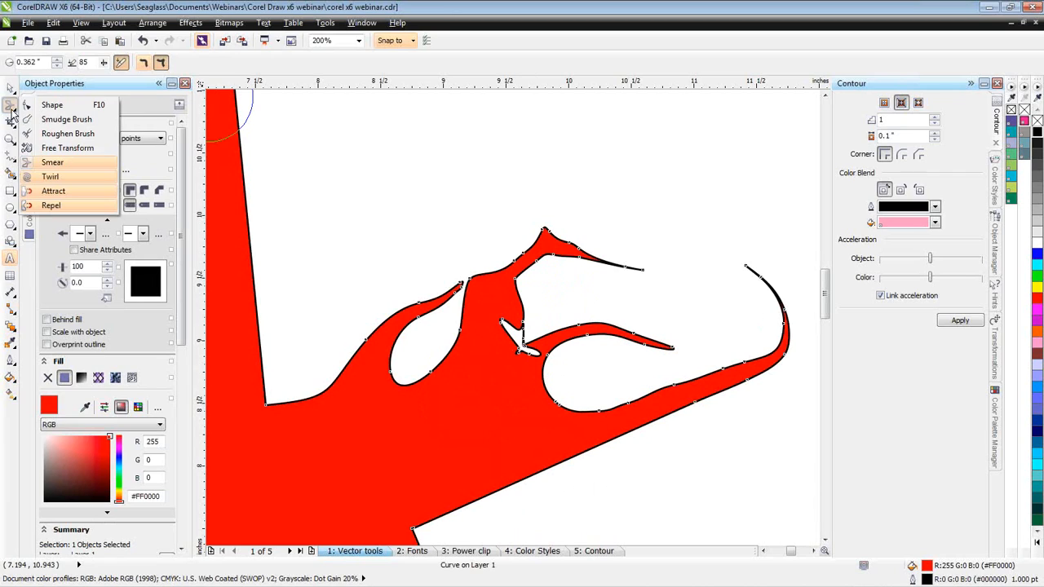
pyautogui.click(71, 174)
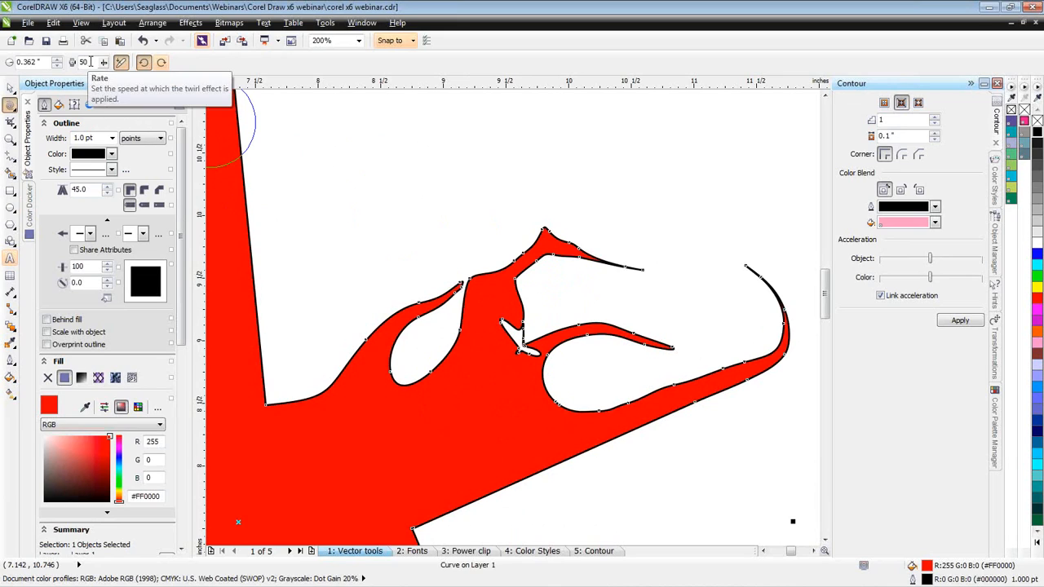
pyautogui.moveTo(88, 62); pyautogui.dragTo(75, 67)
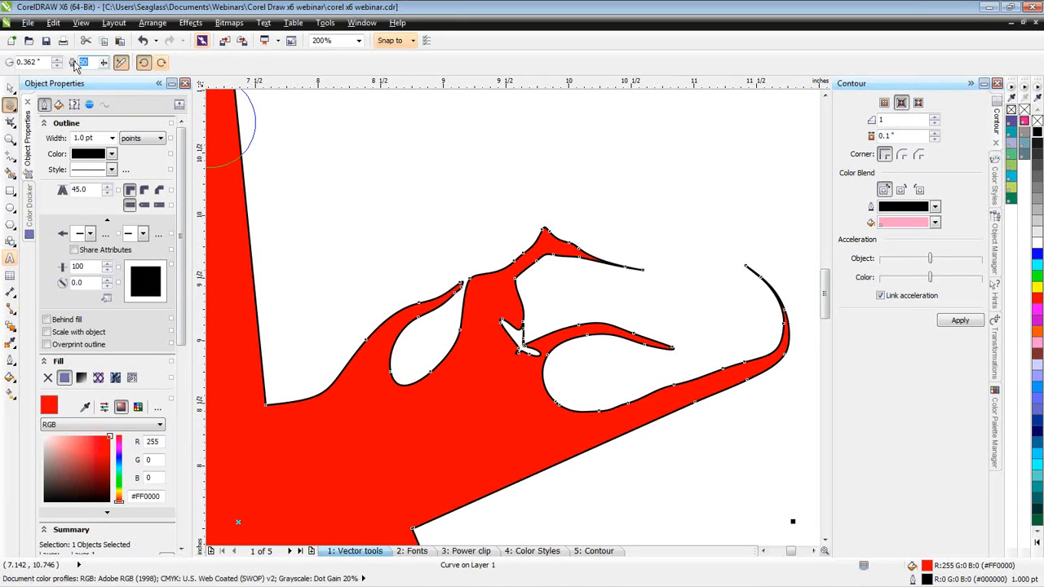
pyautogui.write('20')
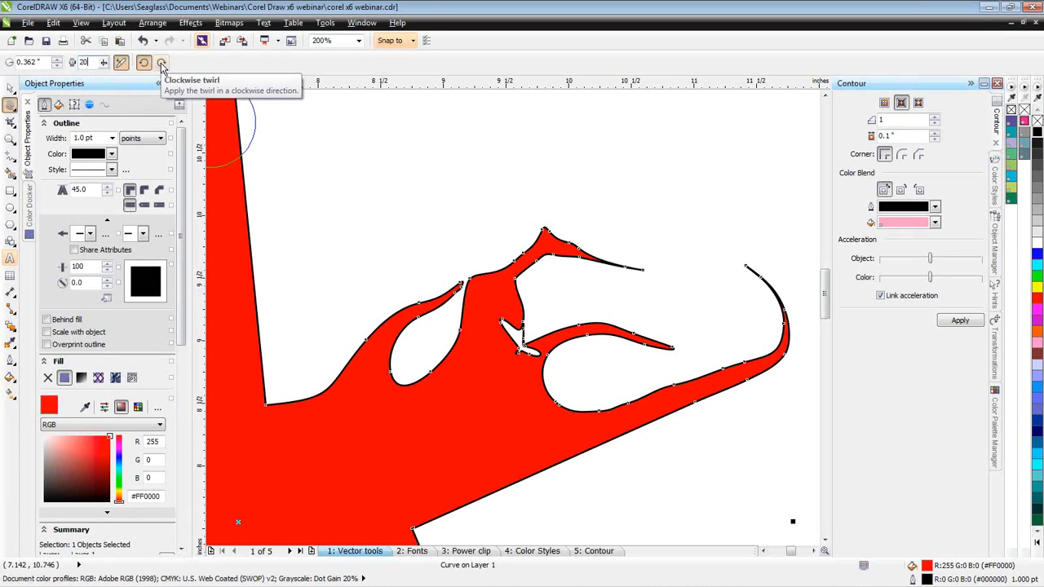
pyautogui.click(143, 63)
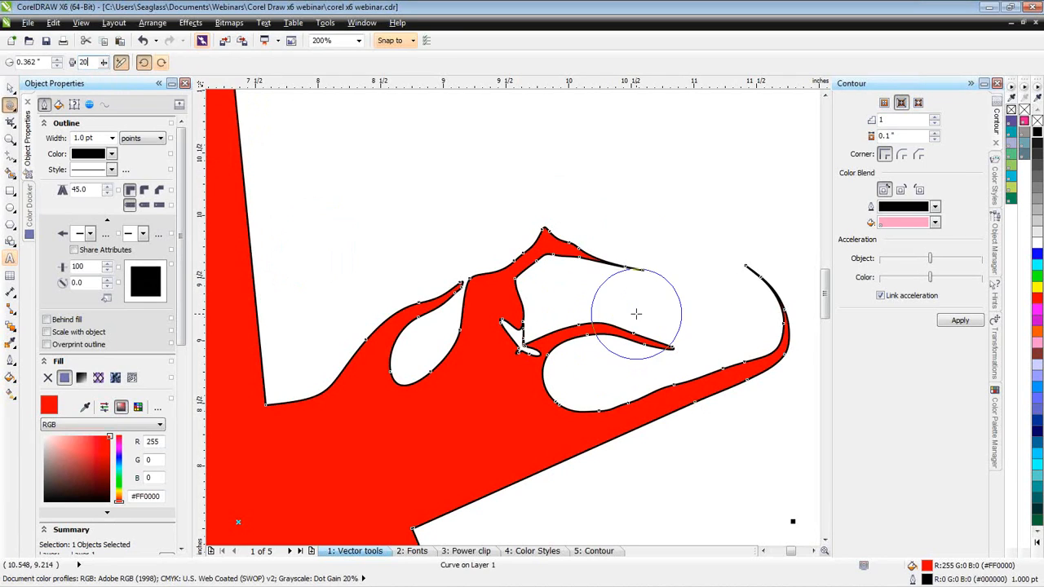
pyautogui.moveTo(669, 317); pyautogui.dragTo(749, 210)
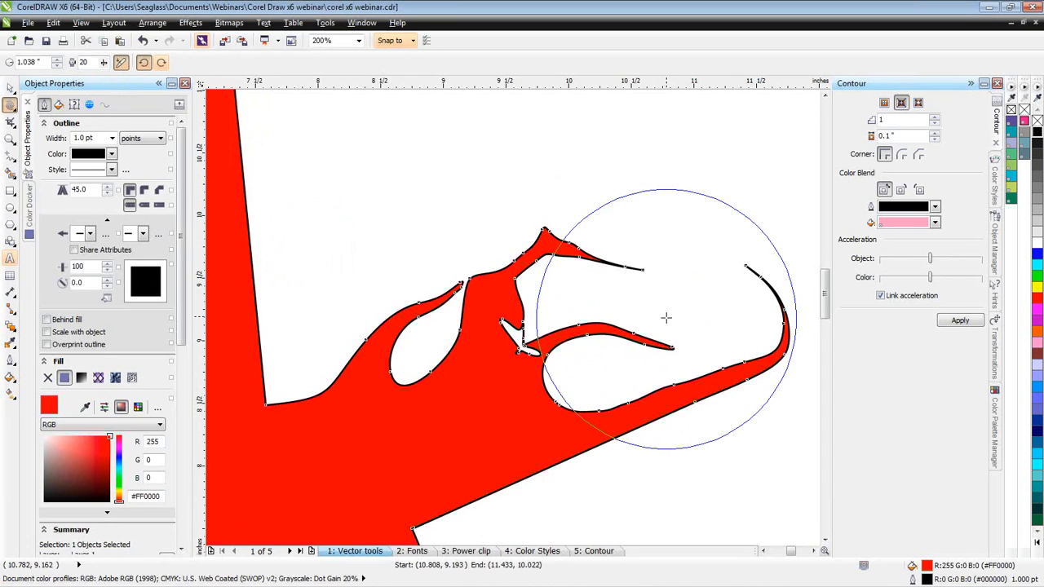
# - Twirl the wave tips and the curled end of the star's arm counterclockwise into long interleaved swirls
pyautogui.moveTo(676, 303)
pyautogui.mouseDown()
pyautogui.moveTo(669, 274)
pyautogui.moveTo(644, 261)
pyautogui.mouseUp()
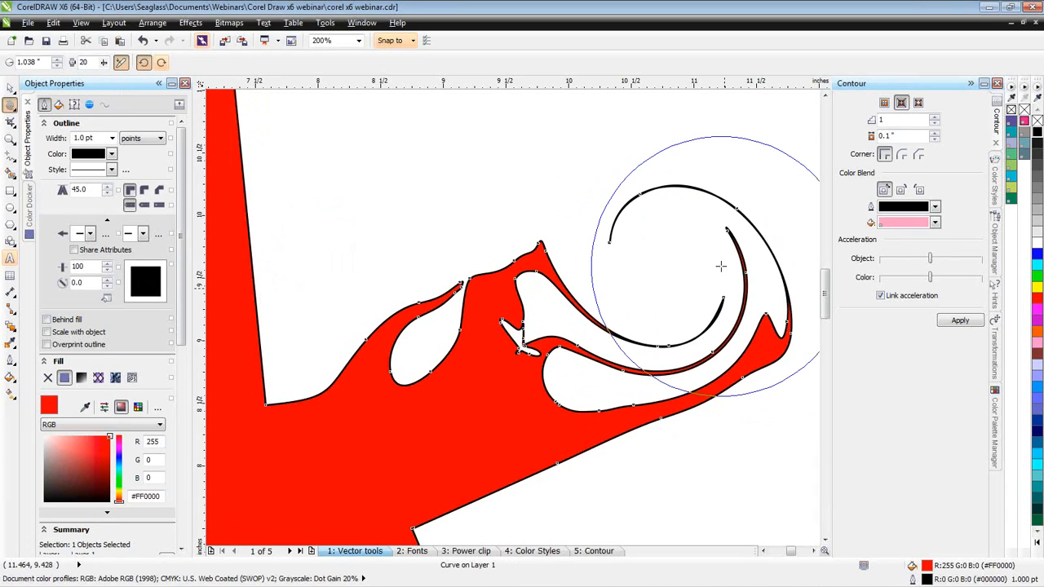
pyautogui.moveTo(721, 266); pyautogui.dragTo(692, 269)
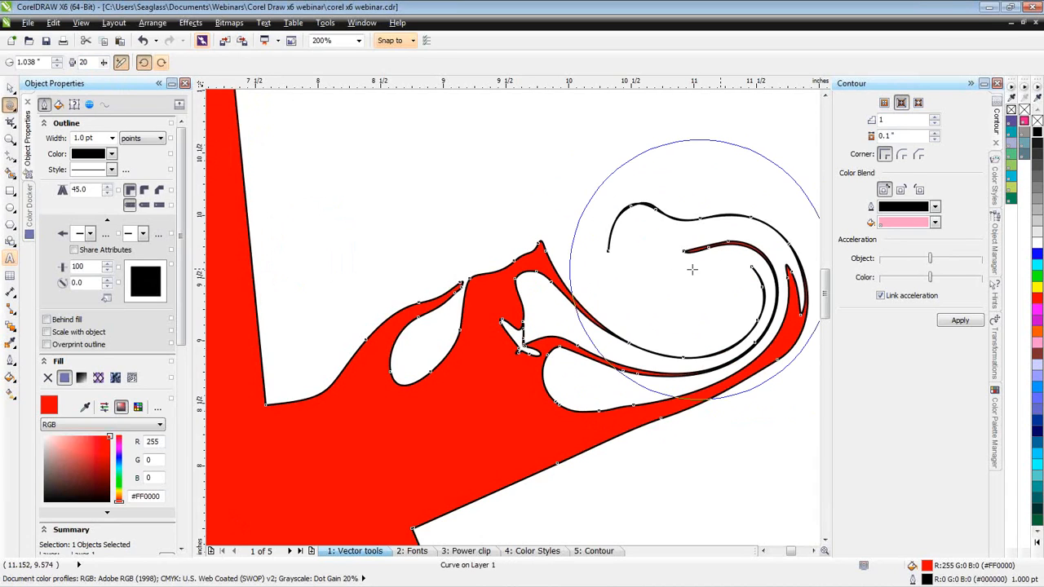
pyautogui.moveTo(633, 236); pyautogui.dragTo(634, 237)
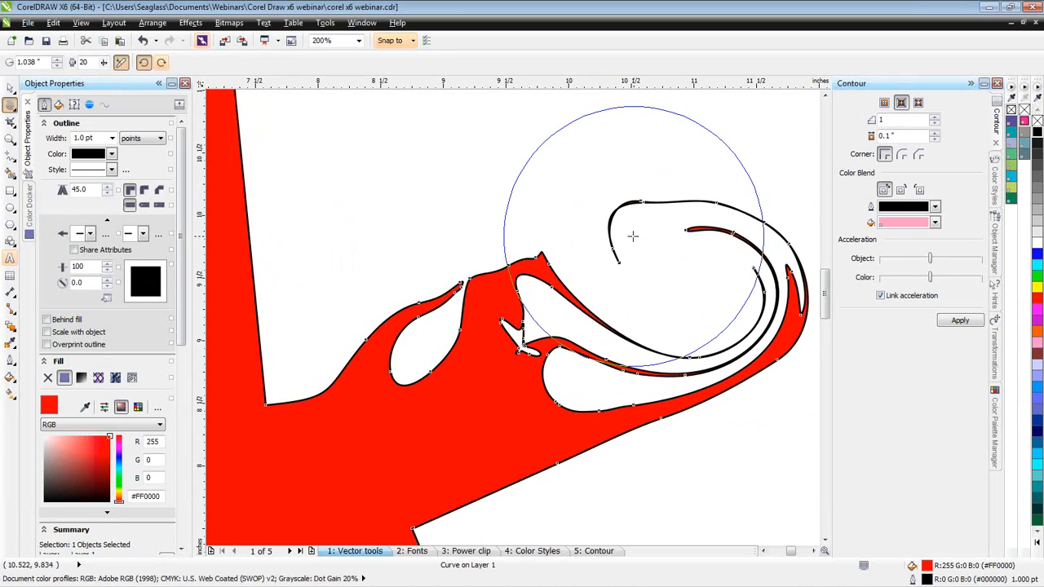
pyautogui.moveTo(561, 248); pyautogui.dragTo(678, 318)
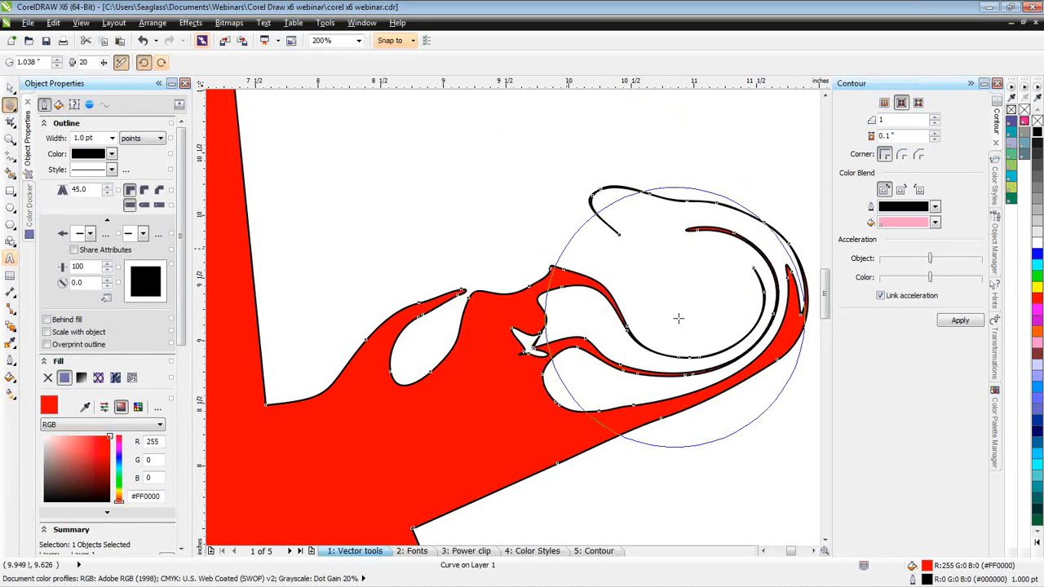
# - Twirl the small wave at the base of the star's upper-right arm clockwise using a 0.427-inch nib
pyautogui.moveTo(429, 332); pyautogui.dragTo(426, 328)
pyautogui.hotkey('ctrl', 'z')
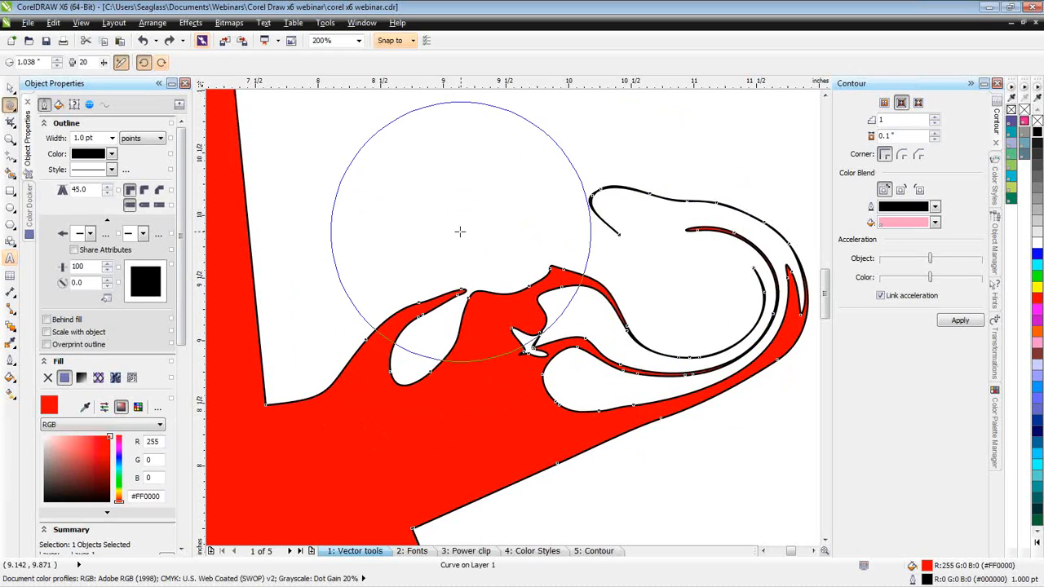
pyautogui.moveTo(460, 232)
pyautogui.mouseDown()
pyautogui.moveTo(514, 180)
pyautogui.moveTo(498, 194)
pyautogui.mouseUp()
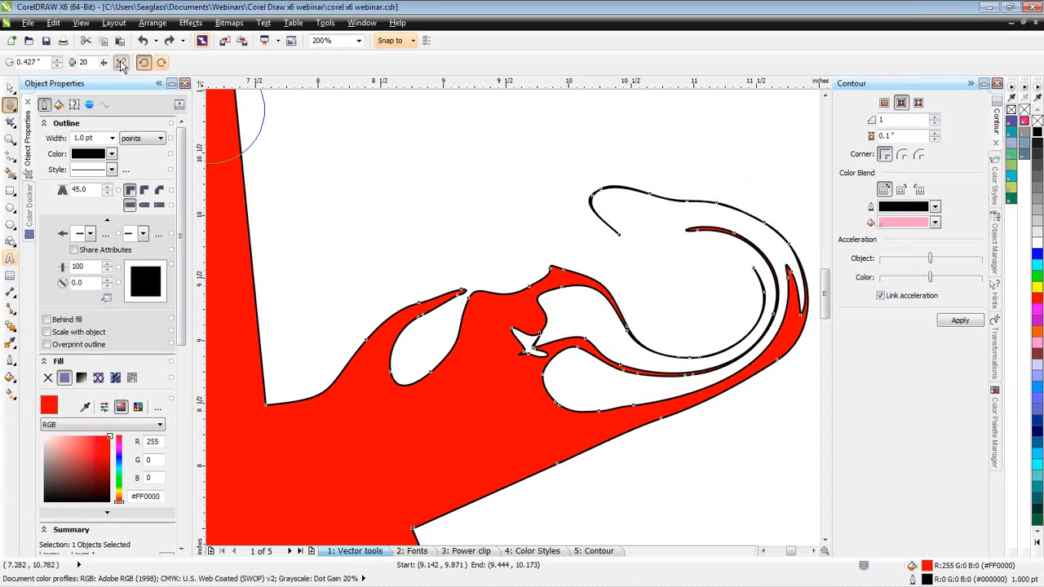
pyautogui.click(161, 63)
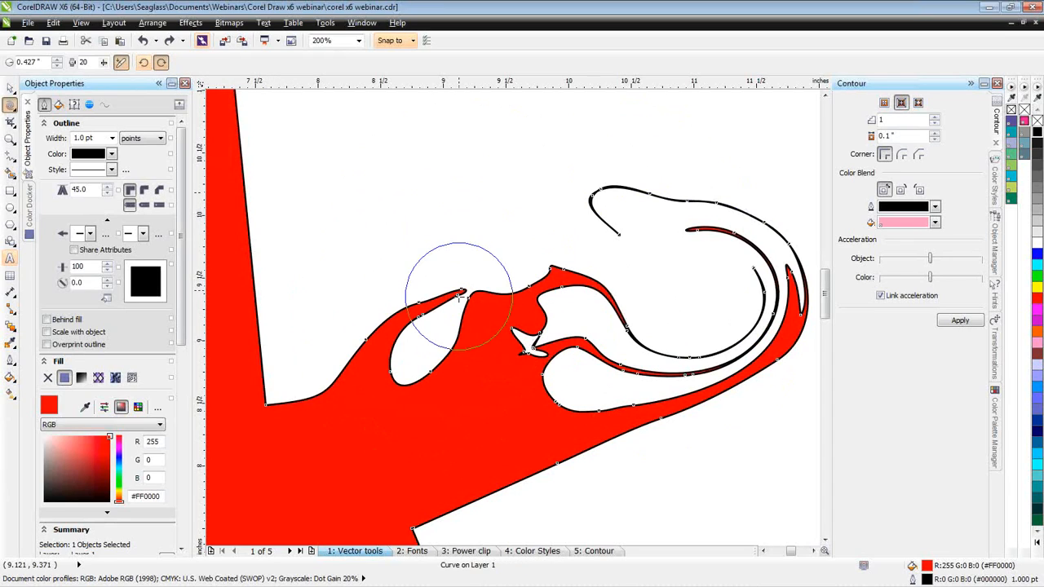
pyautogui.moveTo(459, 300)
pyautogui.mouseDown()
pyautogui.moveTo(467, 318)
pyautogui.moveTo(400, 333)
pyautogui.moveTo(415, 345)
pyautogui.moveTo(401, 343)
pyautogui.moveTo(408, 361)
pyautogui.mouseUp()
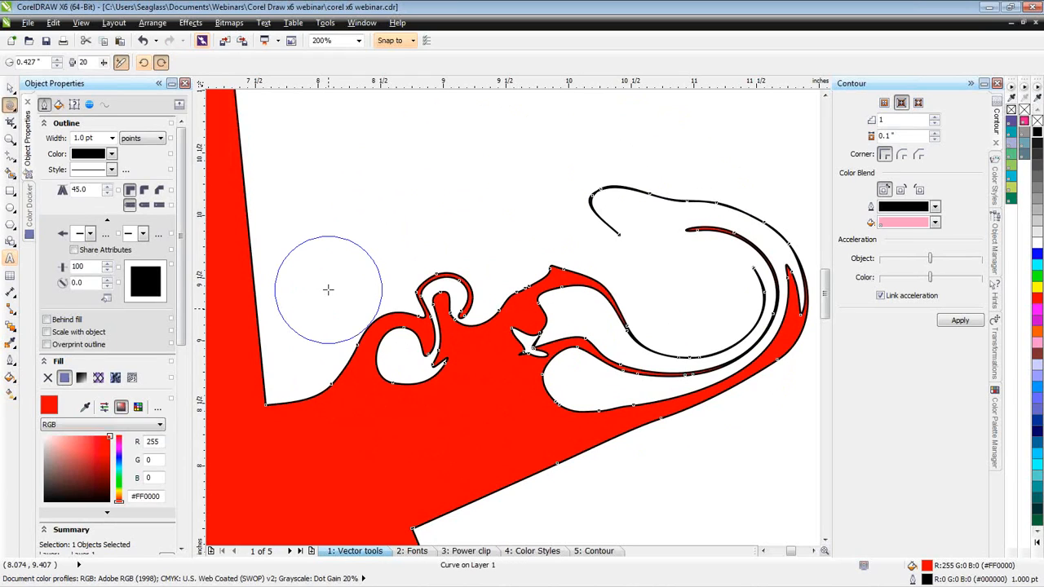
# - Smear the left edge of the star's top arm outward and upward into a long curved branch using a 0.722-inch nib
pyautogui.scroll(-1, 382, 265)
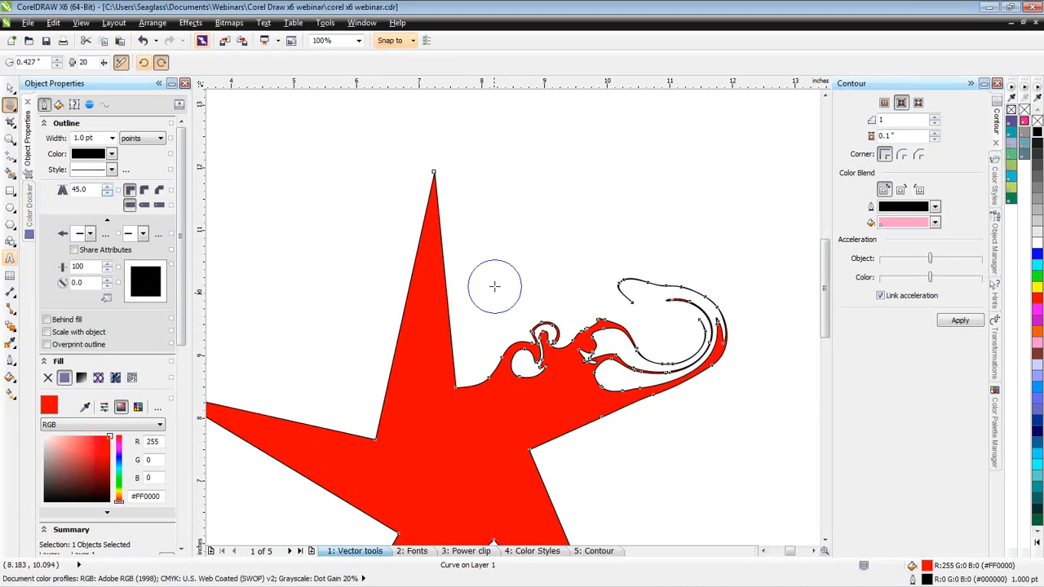
pyautogui.moveTo(523, 238)
pyautogui.mouseDown()
pyautogui.moveTo(583, 191)
pyautogui.moveTo(560, 199)
pyautogui.moveTo(567, 181)
pyautogui.moveTo(555, 209)
pyautogui.mouseUp()
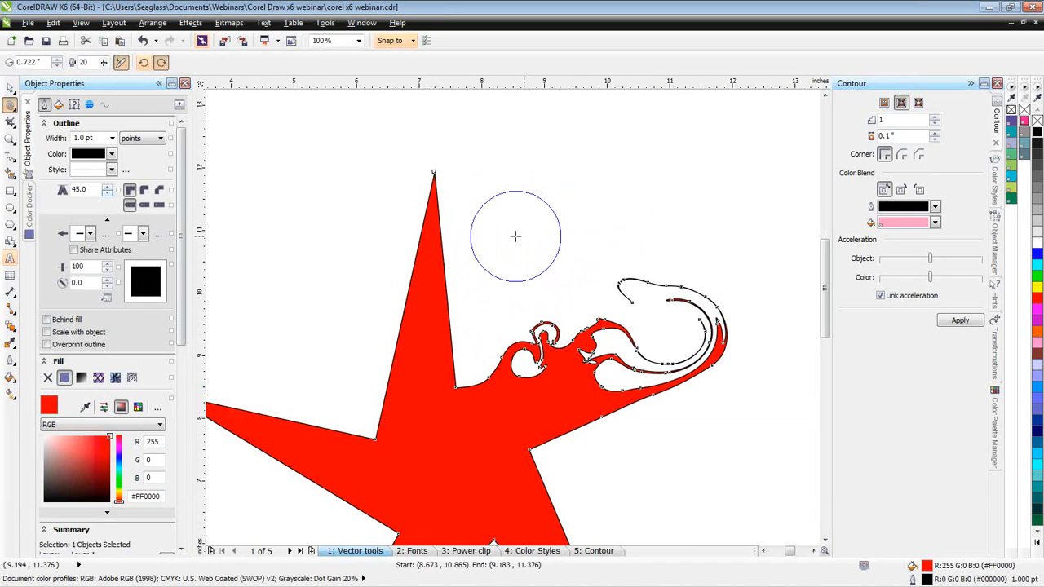
pyautogui.click(13, 109)
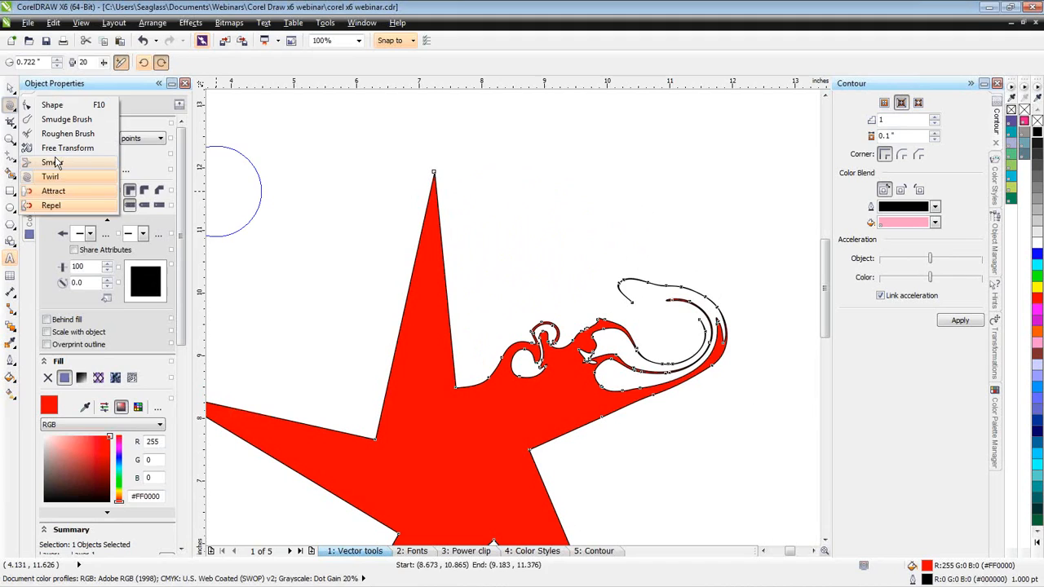
pyautogui.click(52, 163)
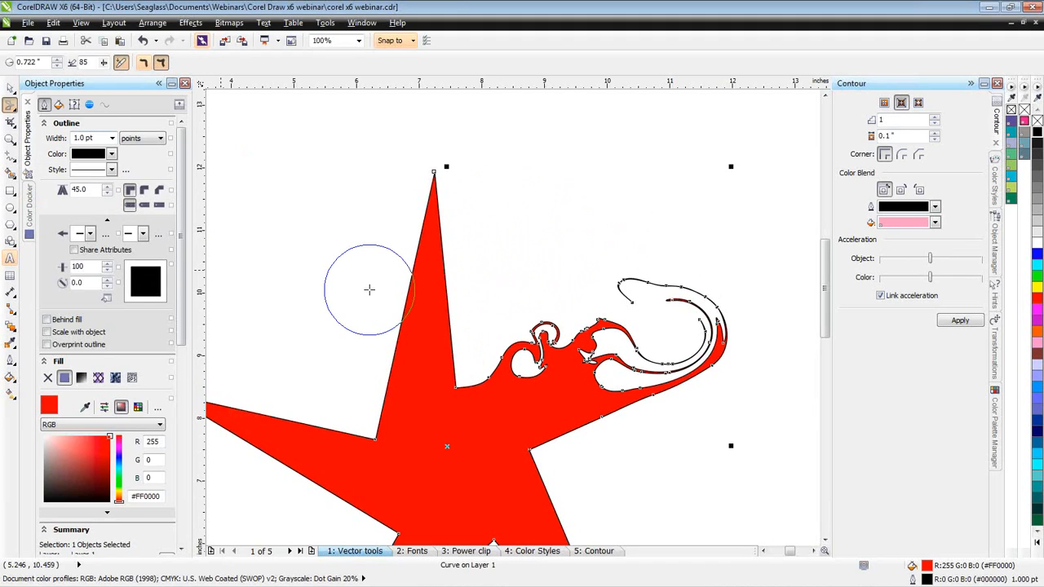
pyautogui.moveTo(428, 315)
pyautogui.mouseDown()
pyautogui.moveTo(373, 289)
pyautogui.moveTo(345, 241)
pyautogui.mouseUp()
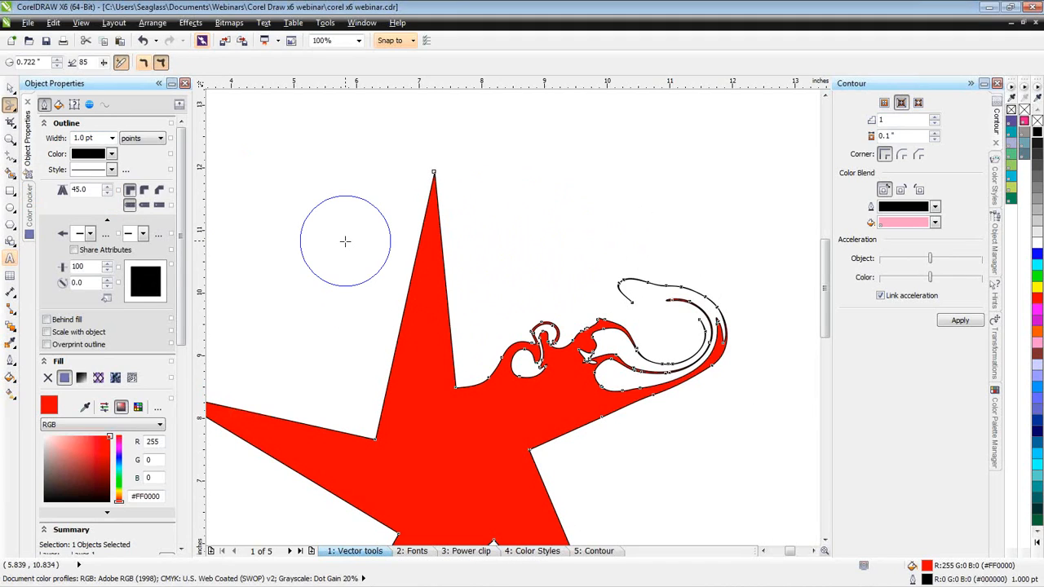
pyautogui.moveTo(389, 303); pyautogui.dragTo(343, 215)
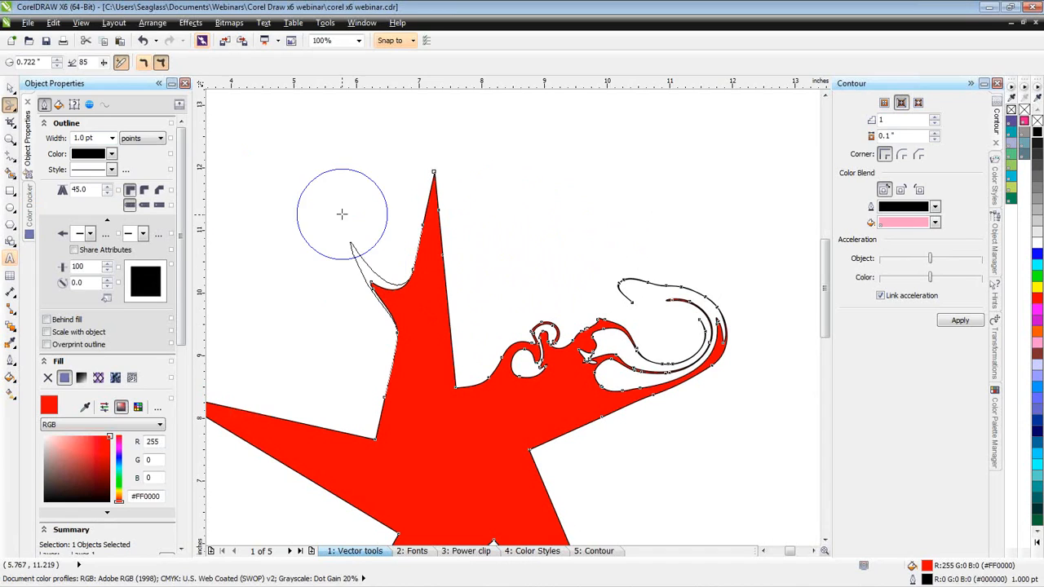
pyautogui.moveTo(376, 283)
pyautogui.mouseDown()
pyautogui.moveTo(331, 182)
pyautogui.moveTo(333, 193)
pyautogui.moveTo(348, 147)
pyautogui.moveTo(363, 142)
pyautogui.moveTo(382, 158)
pyautogui.mouseUp()
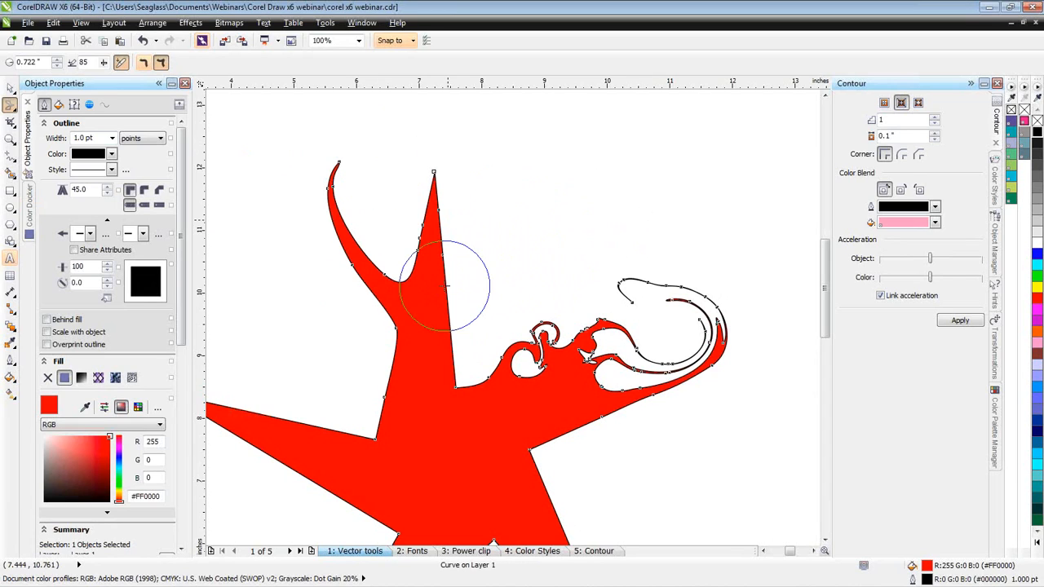
# - Smear further antler-like spikes out of both sides of the star's top arm, including a long one reaching up to the right
pyautogui.moveTo(416, 262)
pyautogui.mouseDown()
pyautogui.moveTo(396, 221)
pyautogui.moveTo(400, 188)
pyautogui.mouseUp()
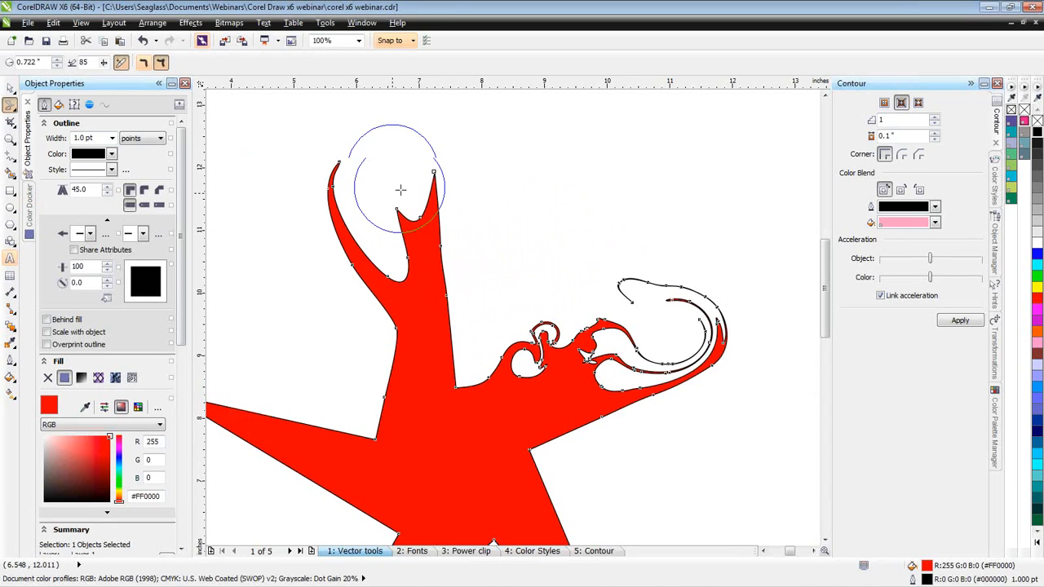
pyautogui.moveTo(411, 233)
pyautogui.mouseDown()
pyautogui.moveTo(384, 196)
pyautogui.moveTo(390, 157)
pyautogui.mouseUp()
pyautogui.moveTo(428, 251); pyautogui.dragTo(482, 179)
pyautogui.moveTo(438, 236)
pyautogui.mouseDown()
pyautogui.moveTo(473, 211)
pyautogui.moveTo(502, 166)
pyautogui.moveTo(500, 182)
pyautogui.moveTo(519, 134)
pyautogui.moveTo(499, 176)
pyautogui.moveTo(530, 127)
pyautogui.moveTo(563, 135)
pyautogui.mouseUp()
pyautogui.moveTo(466, 315)
pyautogui.mouseDown()
pyautogui.moveTo(443, 342)
pyautogui.moveTo(480, 300)
pyautogui.mouseUp()
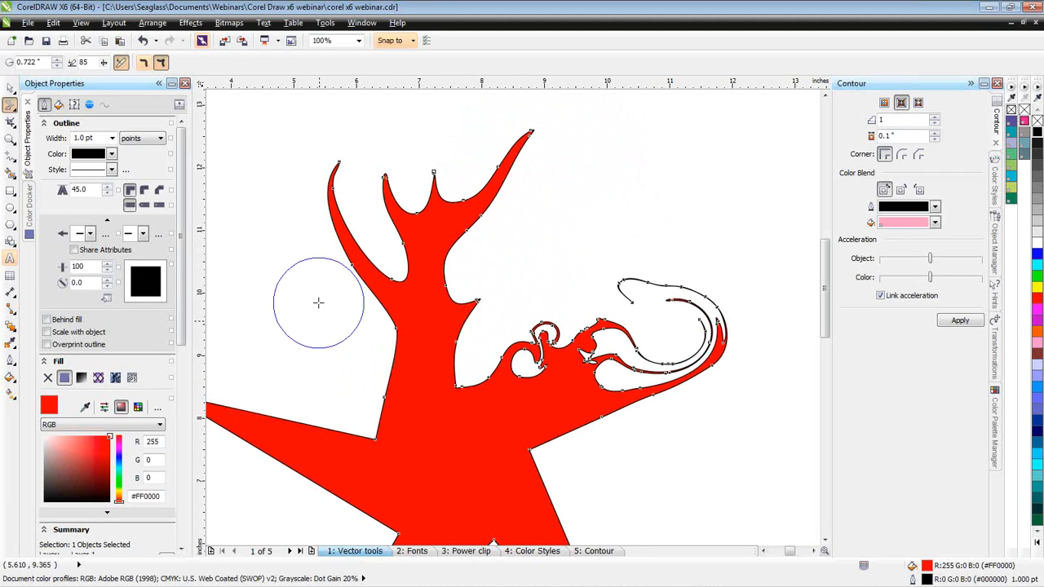
pyautogui.moveTo(350, 378); pyautogui.dragTo(324, 322)
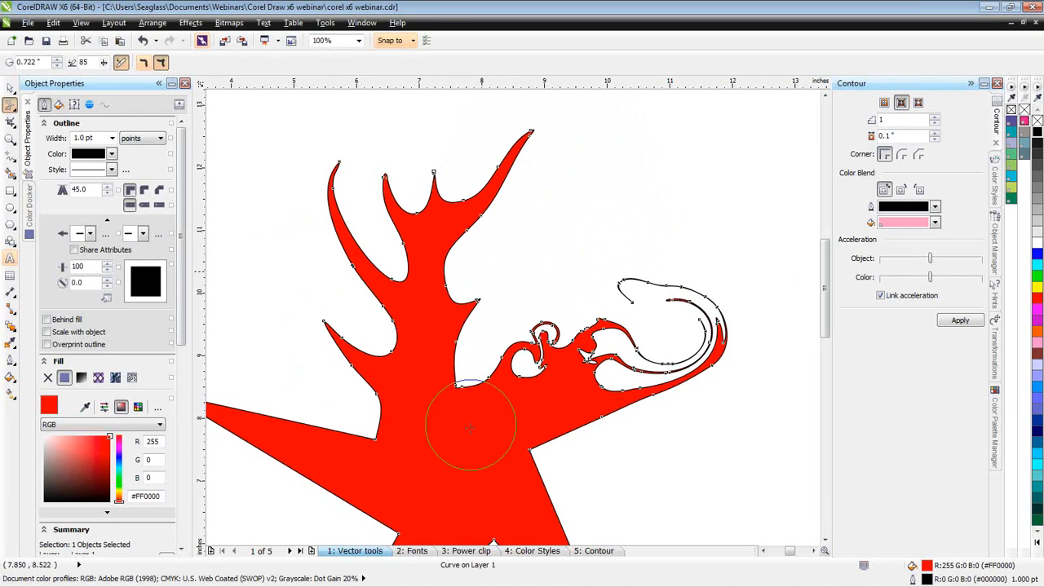
# - Add nodes on the upper edge of the star's left arm with the Shape tool and convert the segment between them to a curve
pyautogui.press('space')
pyautogui.click(477, 319)
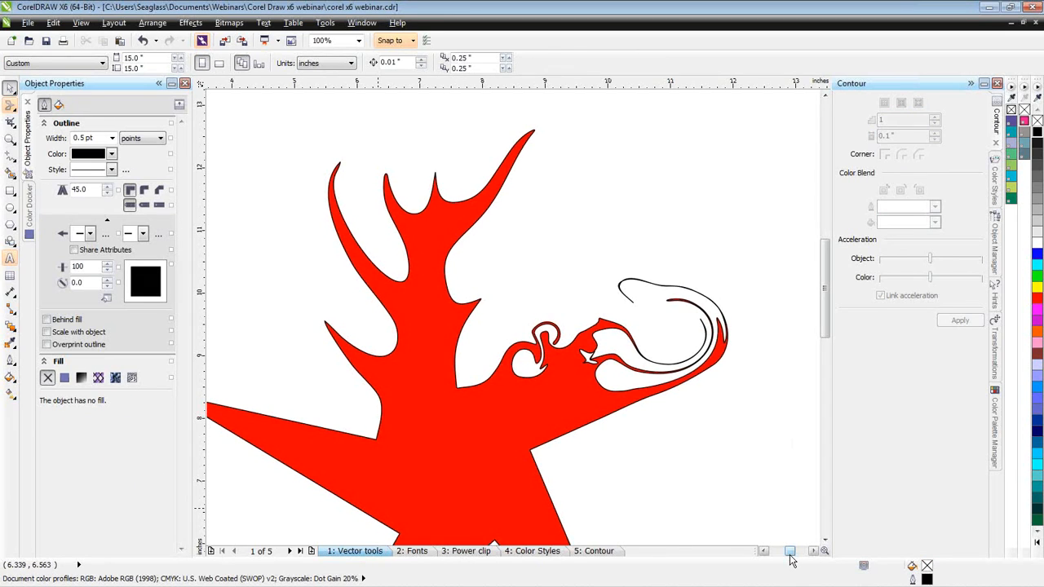
pyautogui.moveTo(790, 556); pyautogui.dragTo(788, 556)
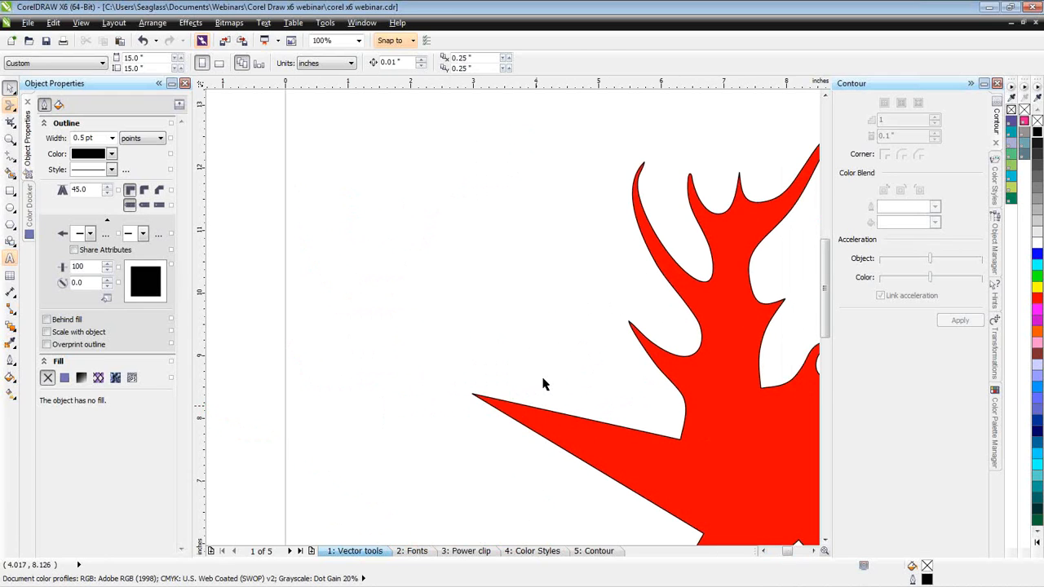
pyautogui.doubleClick(538, 411)
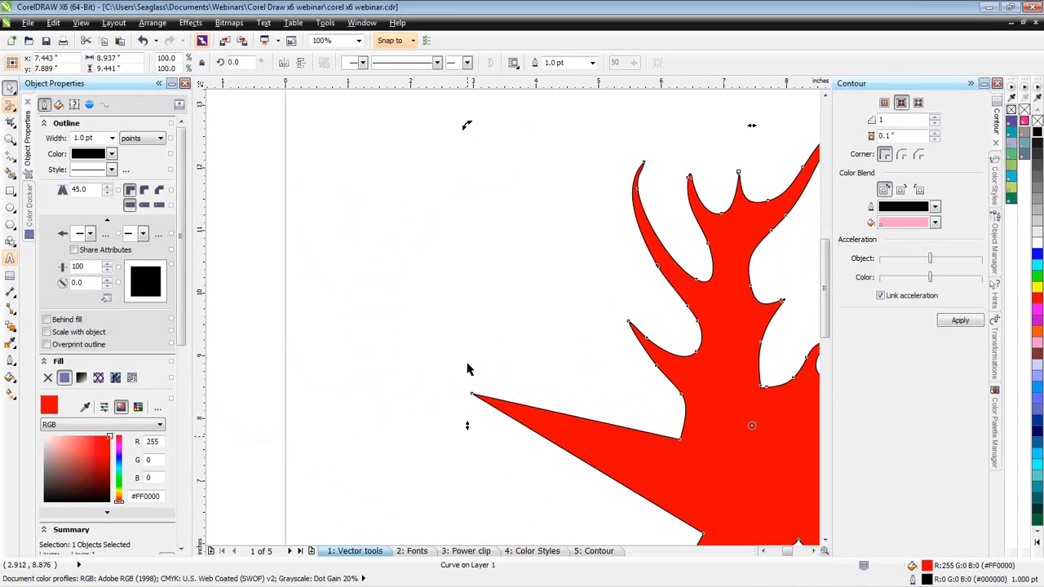
pyautogui.press('F10')
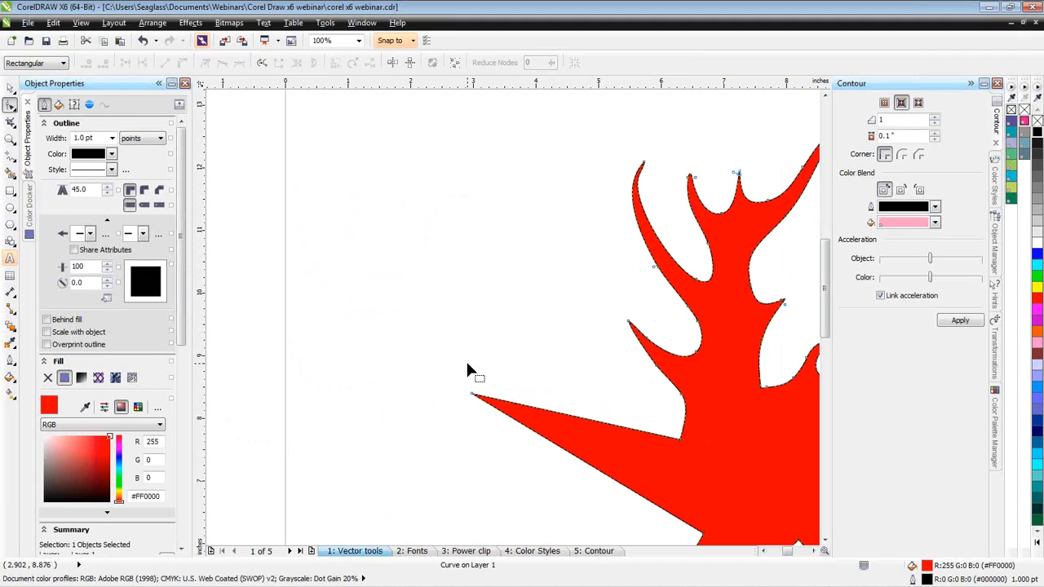
pyautogui.click(581, 419)
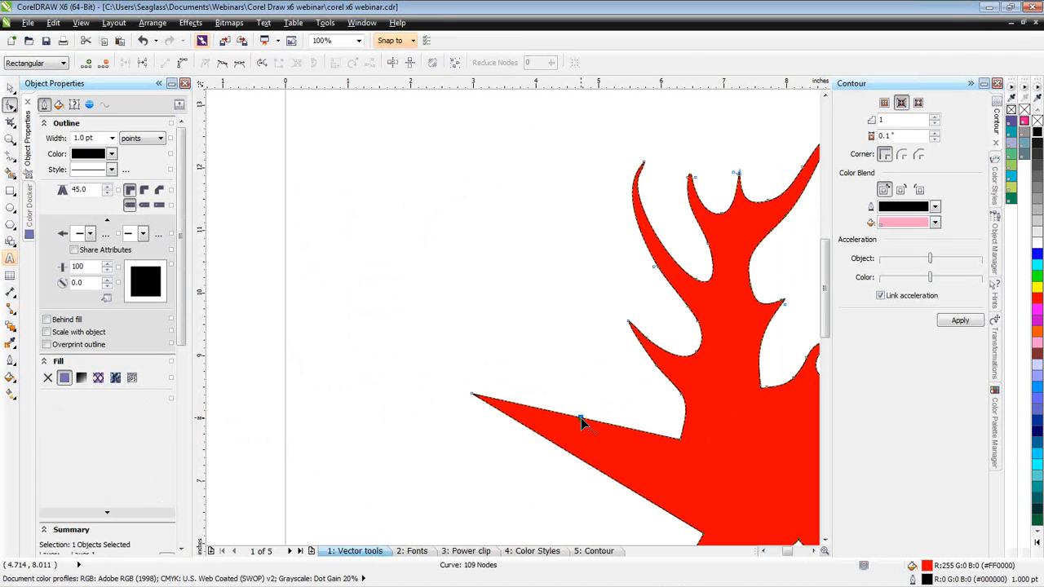
pyautogui.rightClick(613, 426)
pyautogui.click(651, 264)
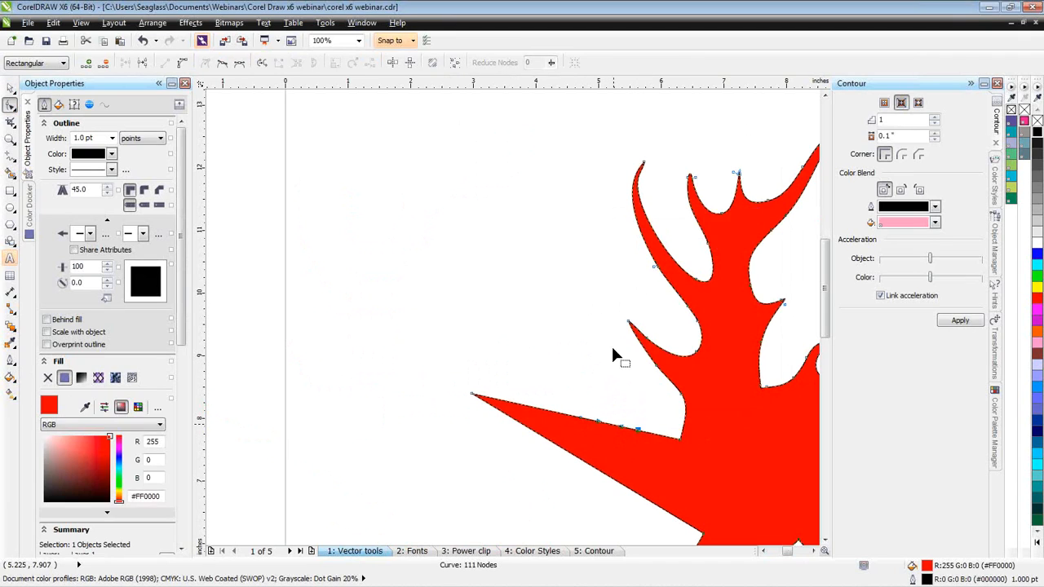
# - Pull the new curve segment's control handles up and to the left to form a tall rounded spike on the left arm
pyautogui.rightClick(582, 418)
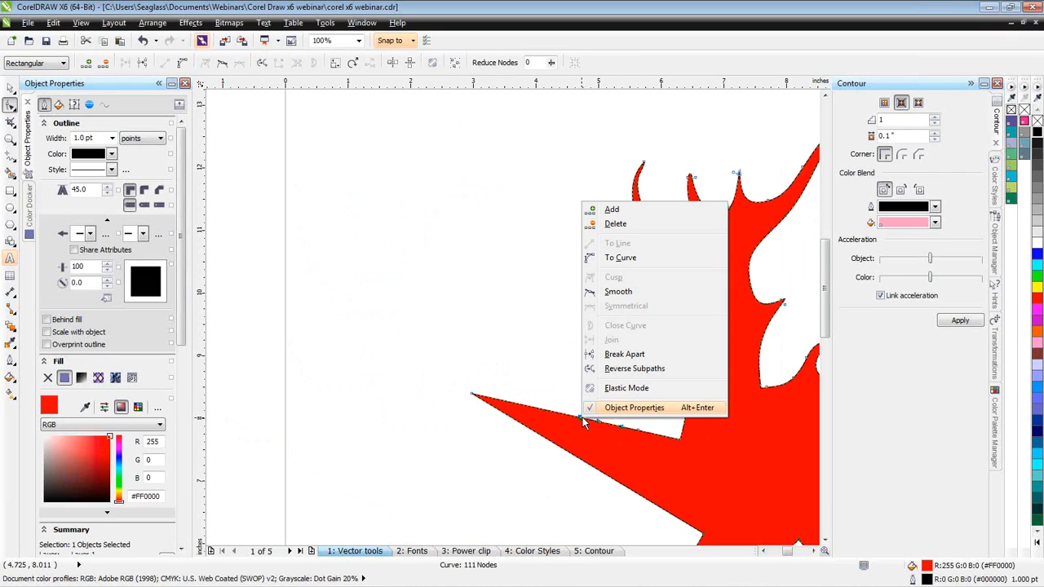
pyautogui.click(620, 356)
pyautogui.moveTo(600, 421); pyautogui.dragTo(520, 279)
pyautogui.moveTo(625, 432); pyautogui.dragTo(576, 340)
pyautogui.moveTo(498, 260); pyautogui.dragTo(401, 197)
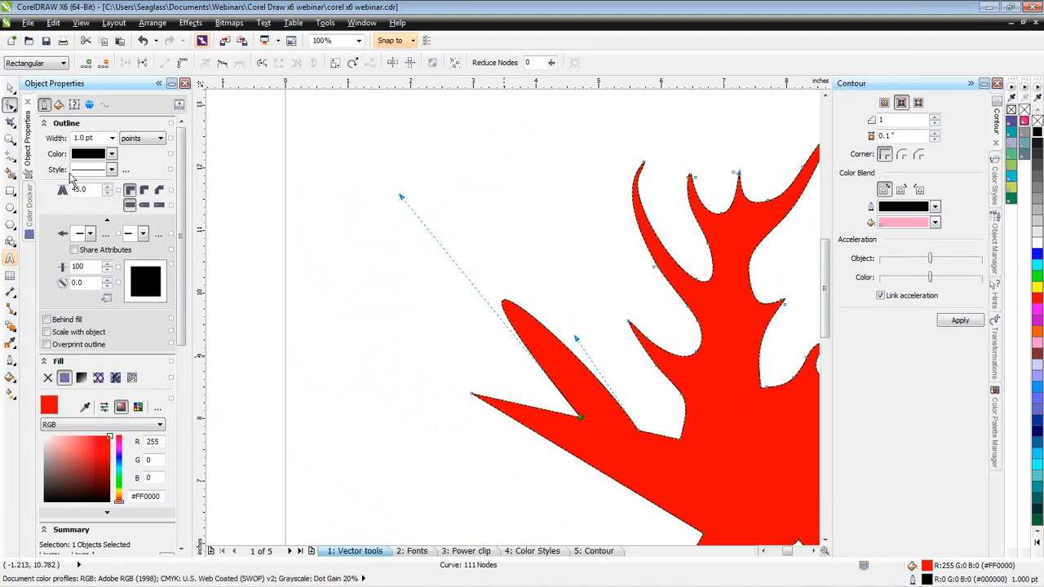
# - Smear the lower edge of the star's left arm into a long upturned spike, deselect the star and fit it in view
pyautogui.click(12, 110)
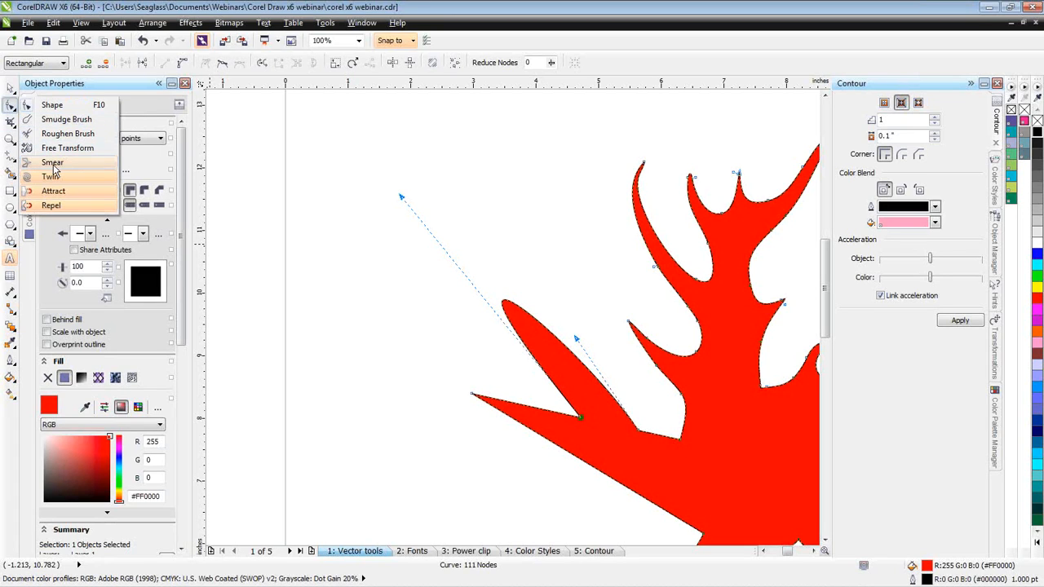
pyautogui.click(53, 165)
pyautogui.moveTo(598, 459)
pyautogui.mouseDown()
pyautogui.moveTo(576, 478)
pyautogui.moveTo(475, 479)
pyautogui.mouseUp()
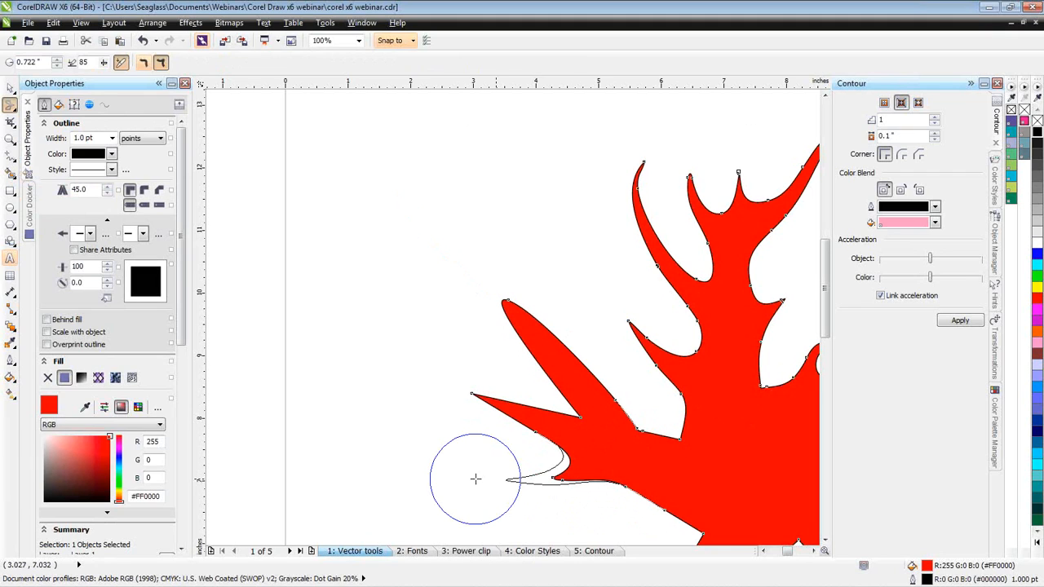
pyautogui.moveTo(580, 476)
pyautogui.mouseDown()
pyautogui.moveTo(531, 478)
pyautogui.moveTo(479, 458)
pyautogui.moveTo(463, 433)
pyautogui.mouseUp()
pyautogui.moveTo(501, 466); pyautogui.dragTo(399, 391)
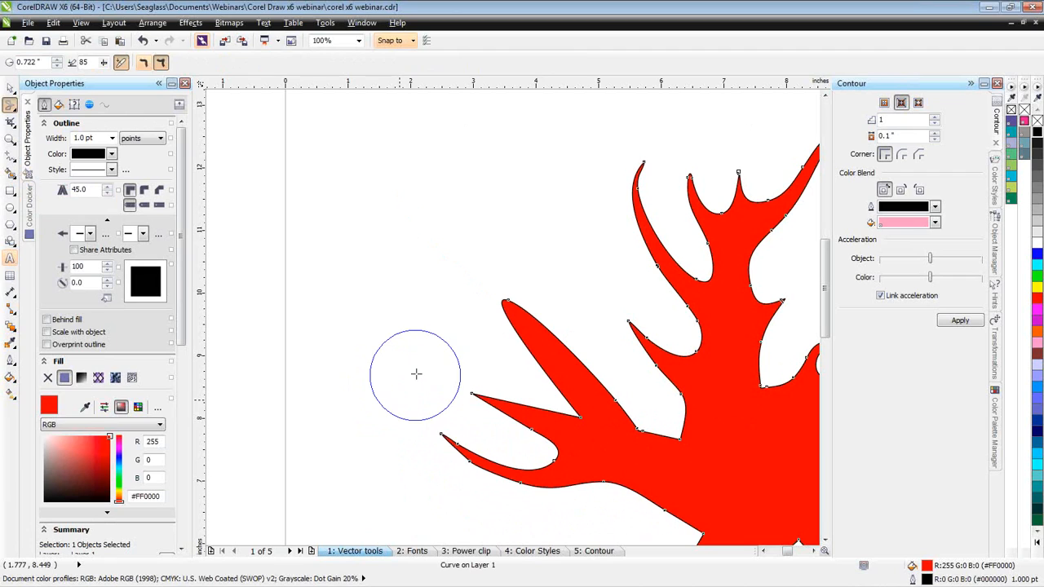
pyautogui.click(403, 276)
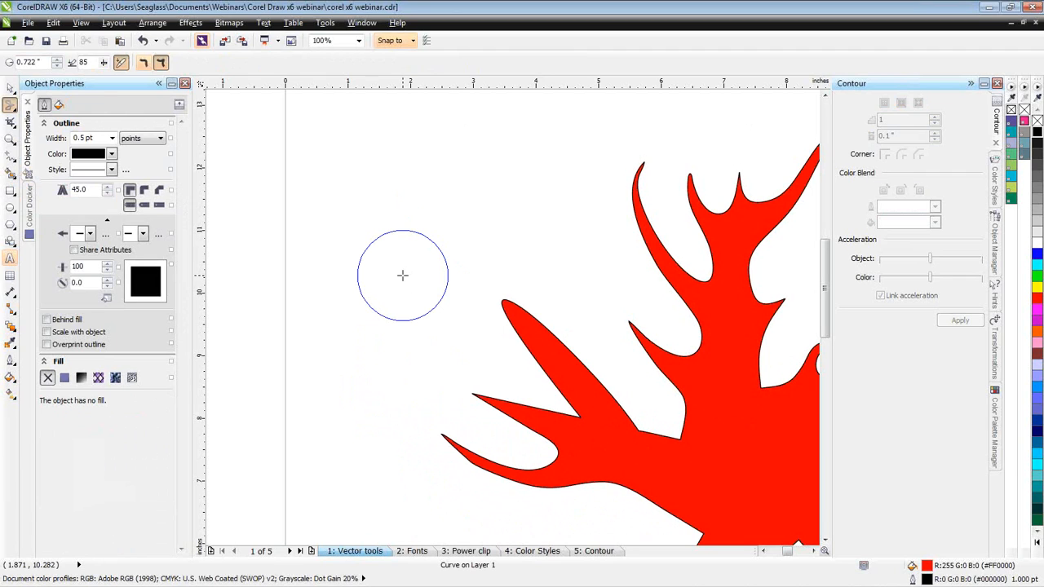
pyautogui.press('F4')
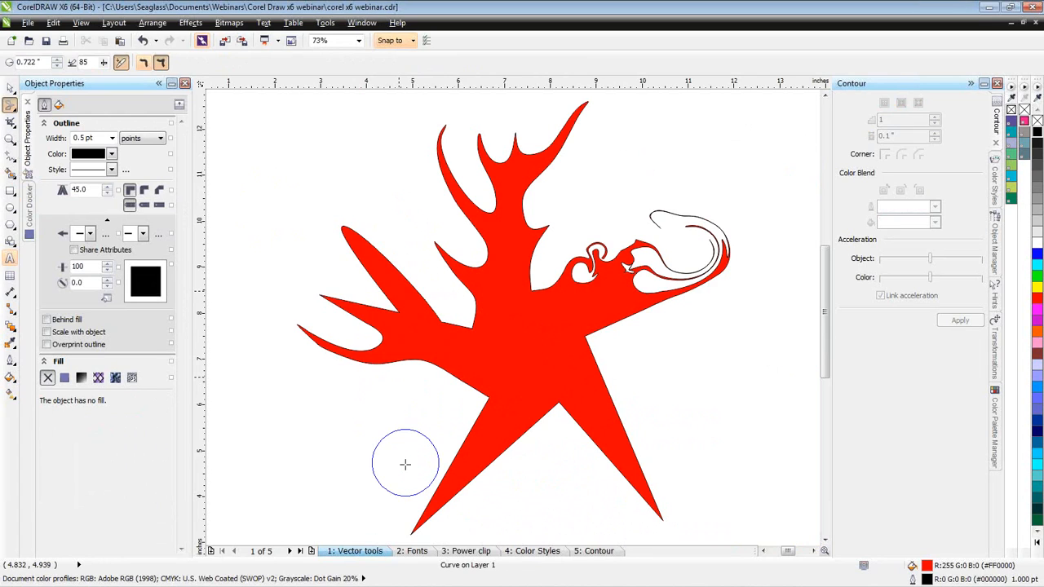
# - Go to the Fonts page and select the "Lobster font type" artistic text with the Pick tool
pyautogui.click(412, 552)
pyautogui.press('space')
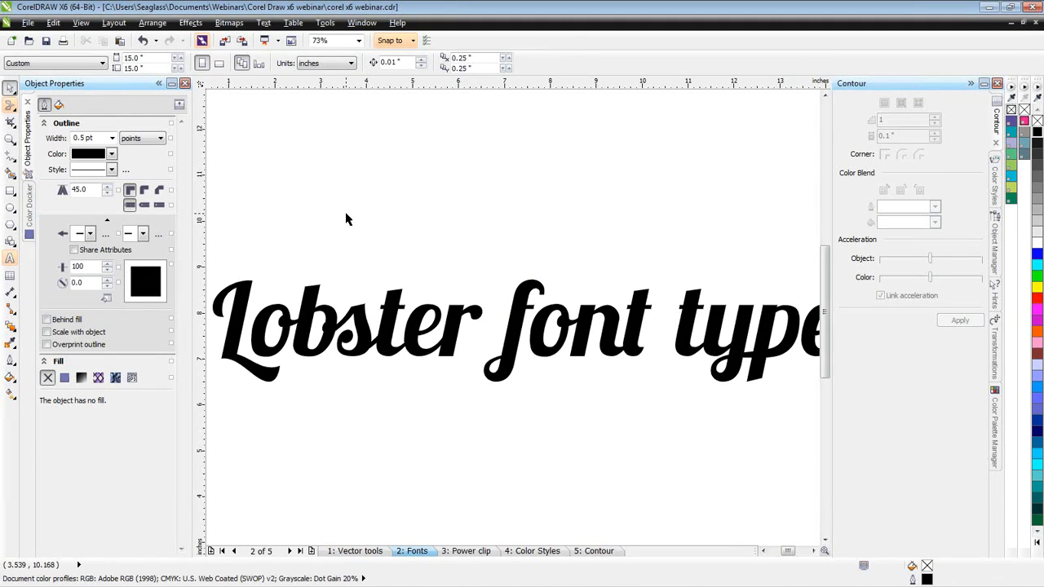
pyautogui.scroll(-1, 346, 218)
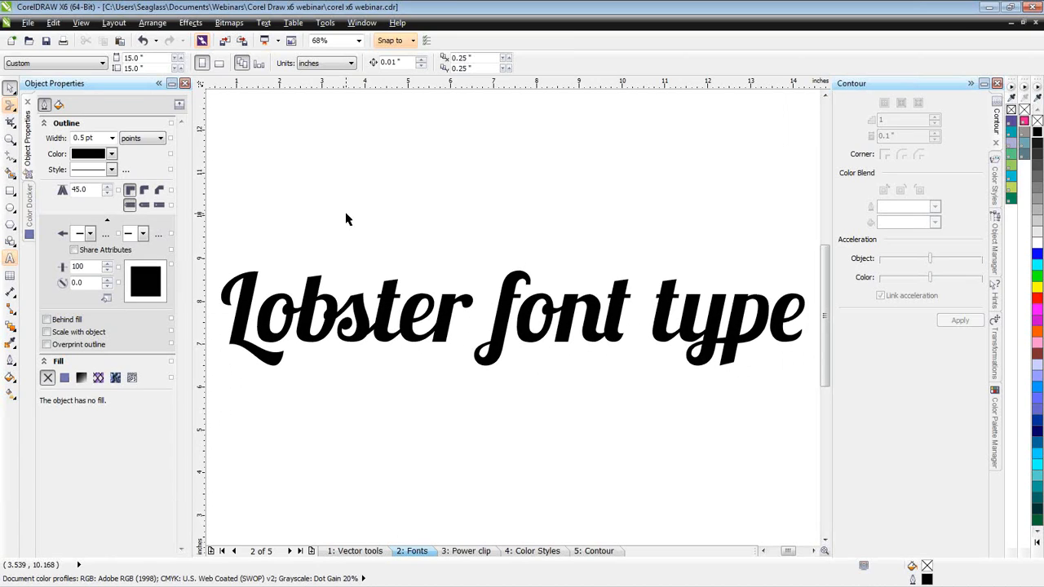
pyautogui.click(506, 310)
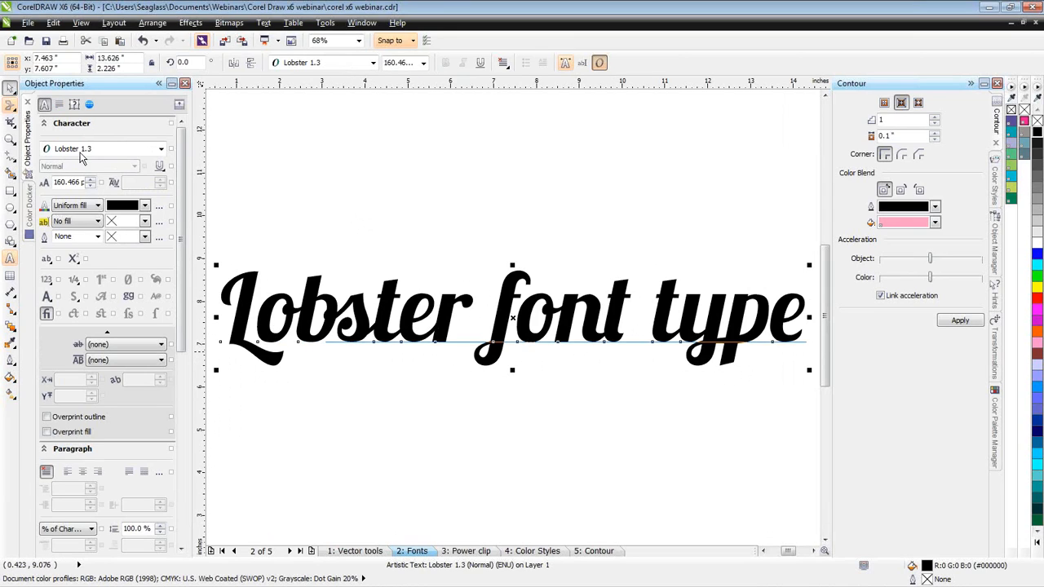
# - Try moving the letters b and s above the rest of the text with the Shape tool, and undo the move
pyautogui.press('Escape')
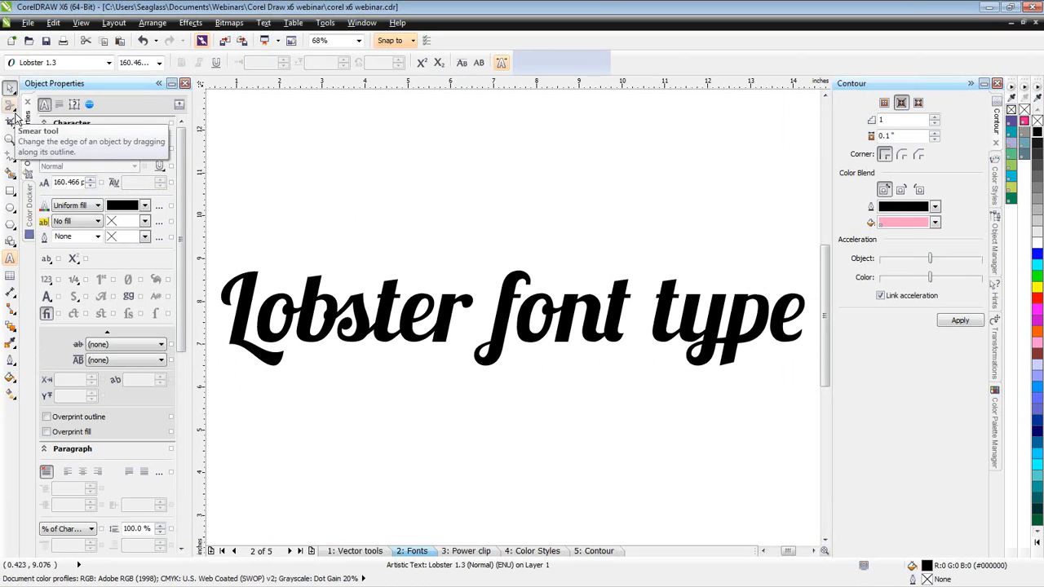
pyautogui.press('F10')
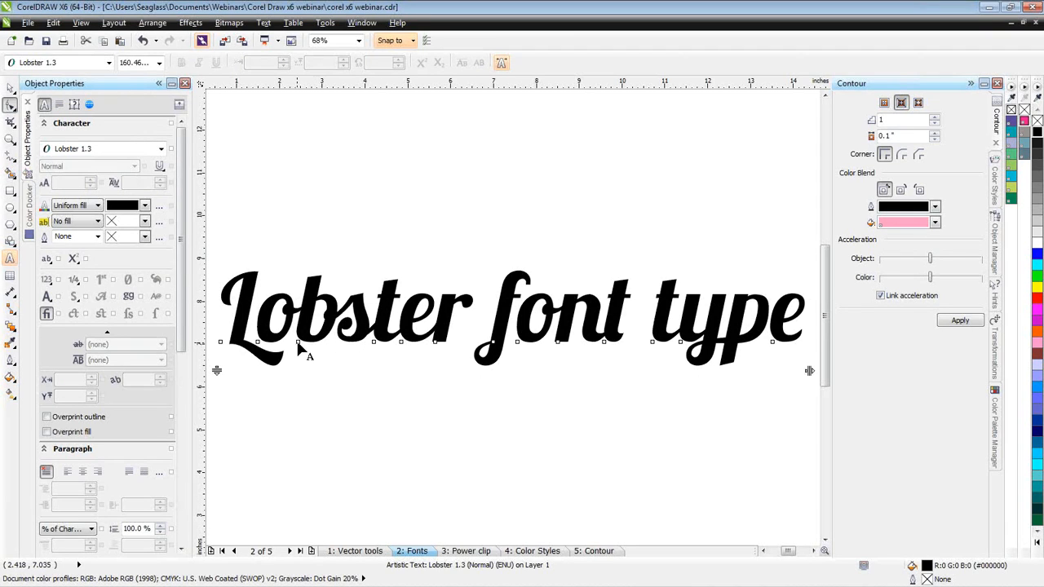
pyautogui.moveTo(298, 345); pyautogui.dragTo(327, 227)
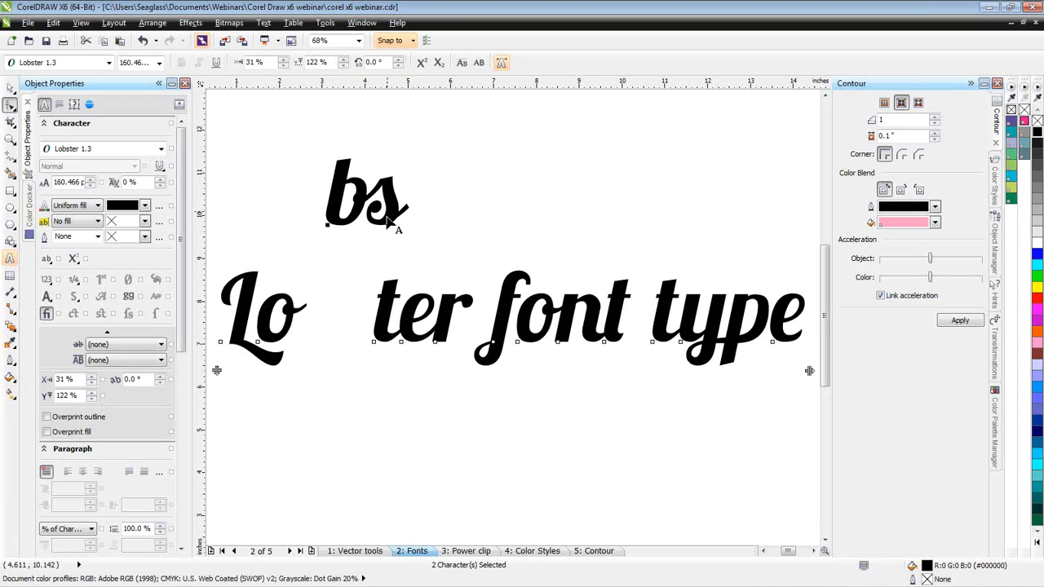
pyautogui.hotkey('ctrl', 'z')
pyautogui.hotkey('ctrl', 'z')
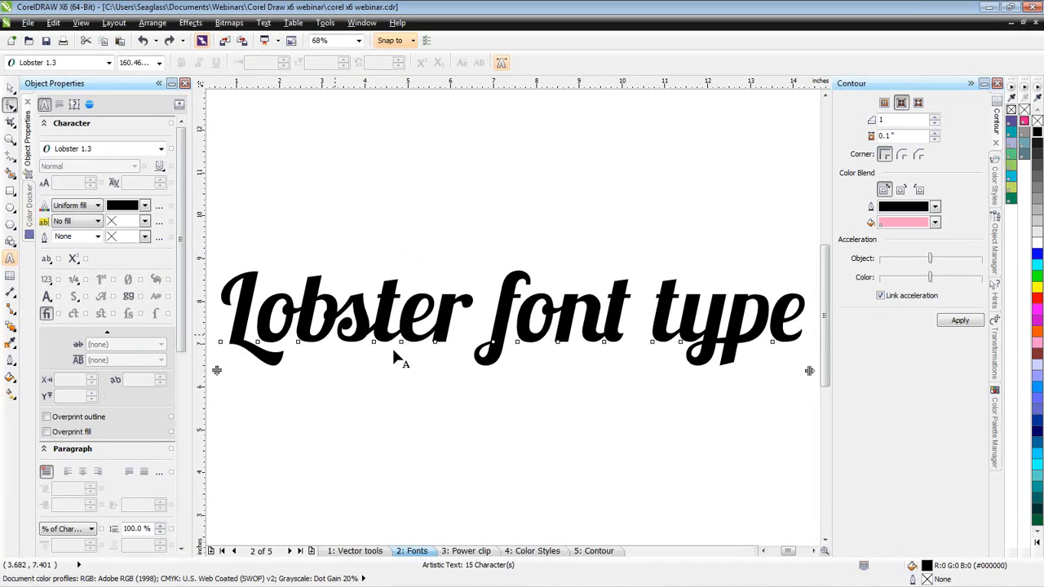
pyautogui.click(10, 86)
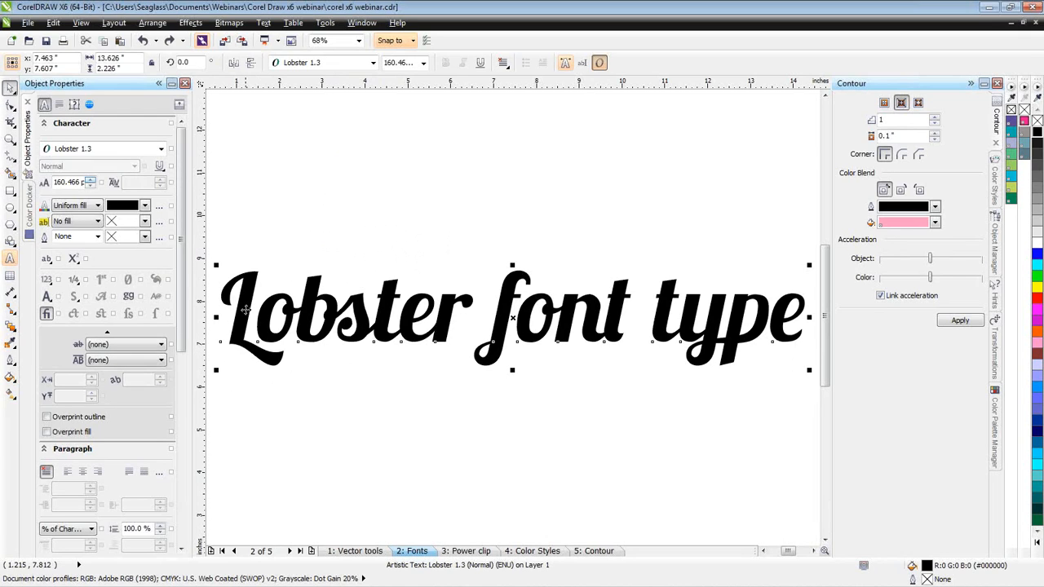
# - Select the whole "Lobster font type" text for editing and apply the Remove Standard Ligatures OpenType option
pyautogui.doubleClick(245, 309)
pyautogui.moveTo(255, 308); pyautogui.dragTo(794, 355)
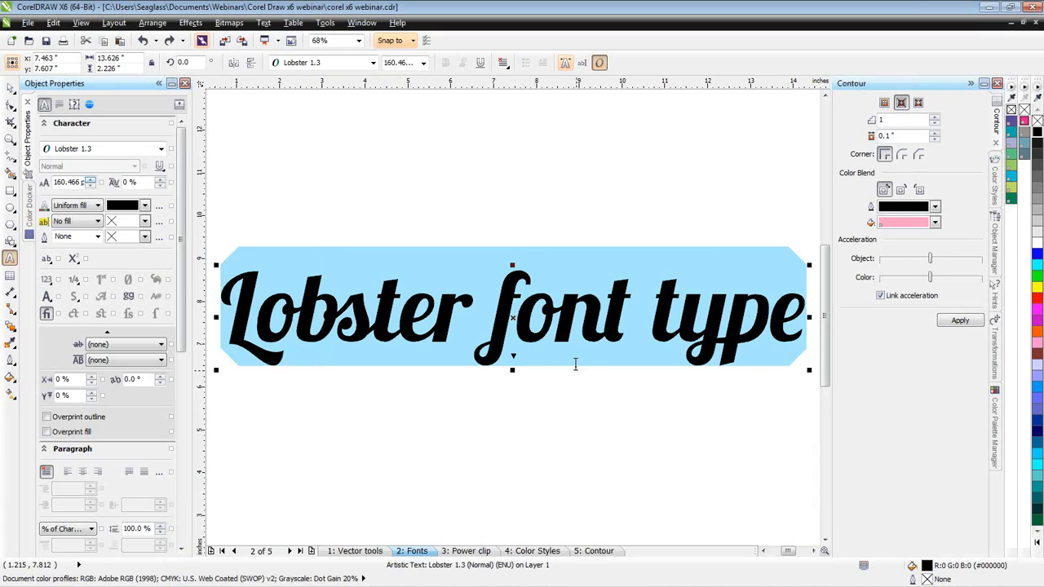
pyautogui.click(514, 359)
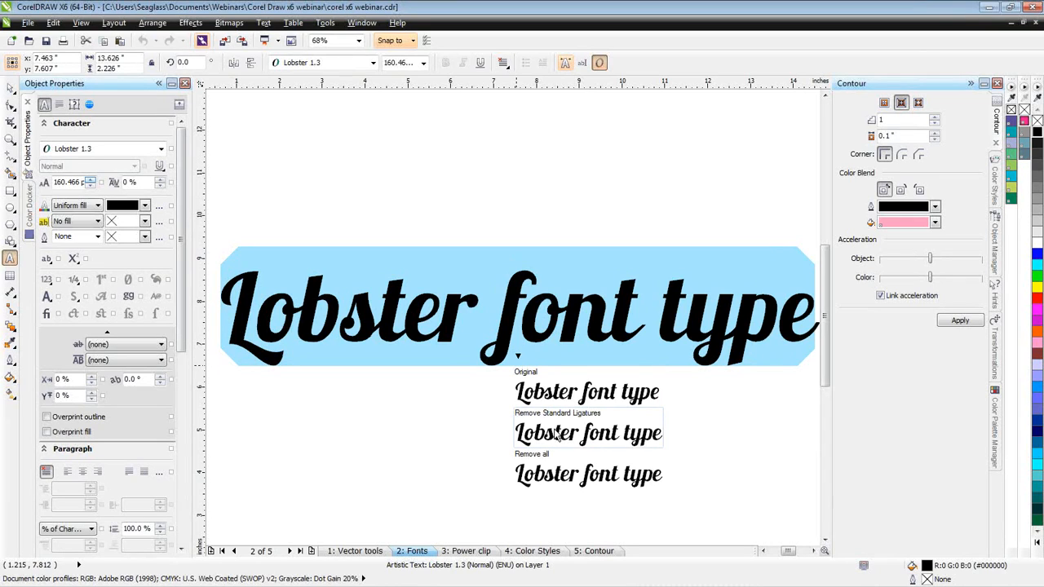
pyautogui.click(555, 433)
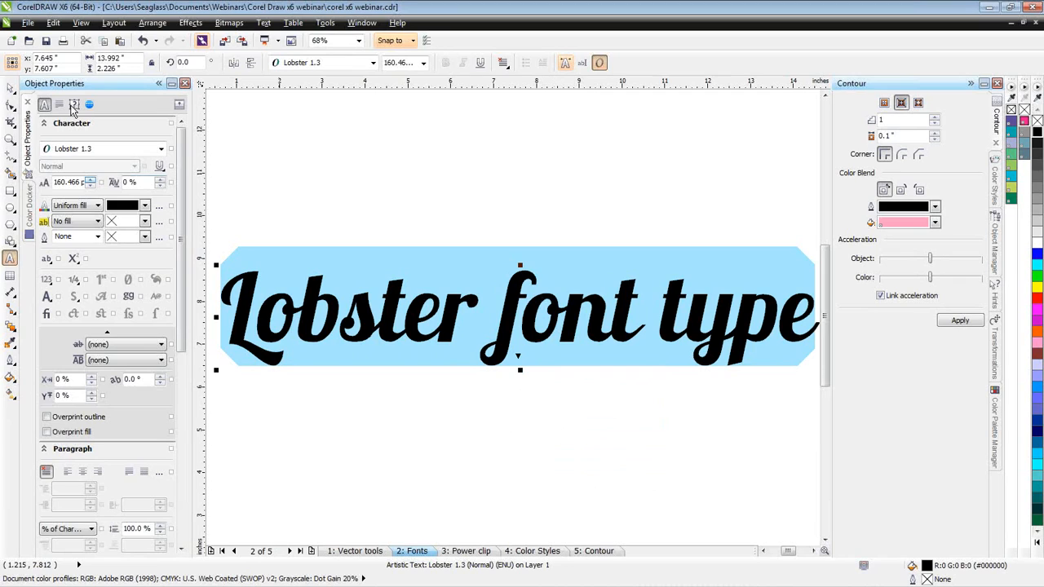
# - Try moving the separate letters s and b above the word with the Shape tool, and undo both moves
pyautogui.click(10, 107)
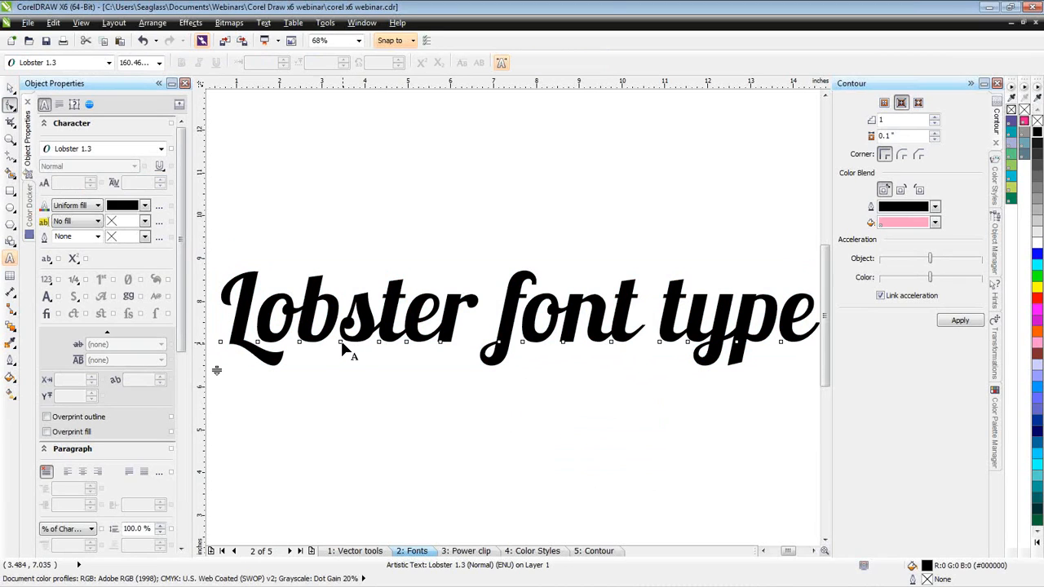
pyautogui.click(343, 344)
pyautogui.moveTo(342, 343); pyautogui.dragTo(359, 230)
pyautogui.moveTo(298, 341); pyautogui.dragTo(281, 194)
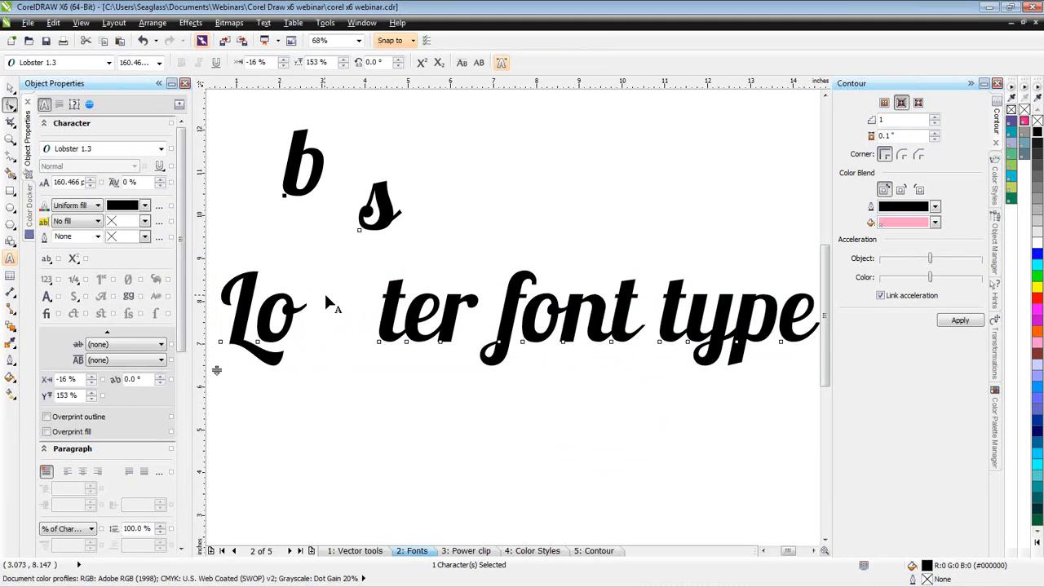
pyautogui.hotkey('ctrl', 'z')
pyautogui.hotkey('ctrl', 'z')
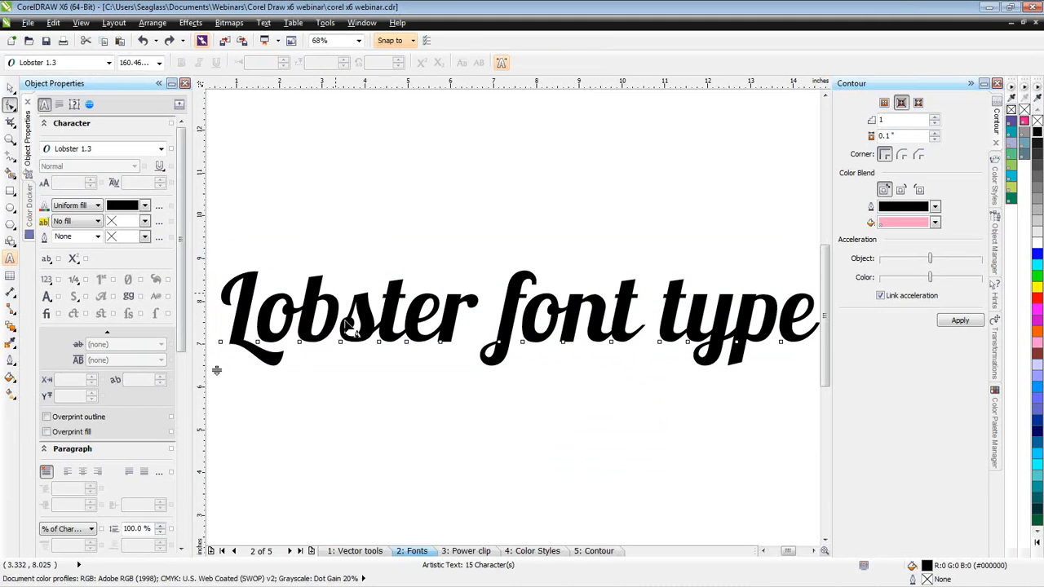
# - Try another OpenType option on the whole text and check the letters with the Shape tool
pyautogui.click(10, 88)
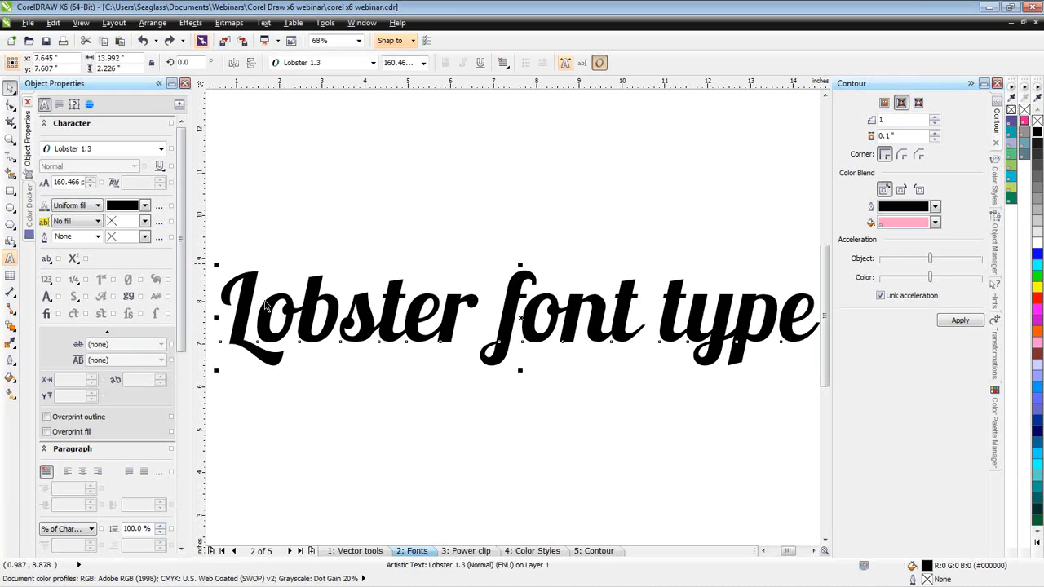
pyautogui.moveTo(231, 306); pyautogui.dragTo(815, 338)
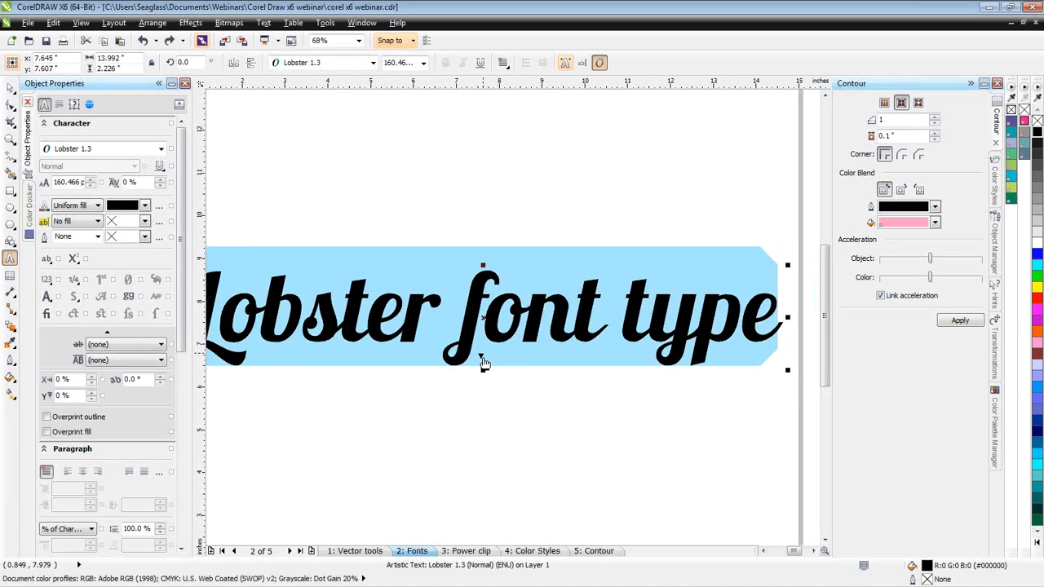
pyautogui.click(481, 356)
pyautogui.click(505, 385)
pyautogui.click(10, 106)
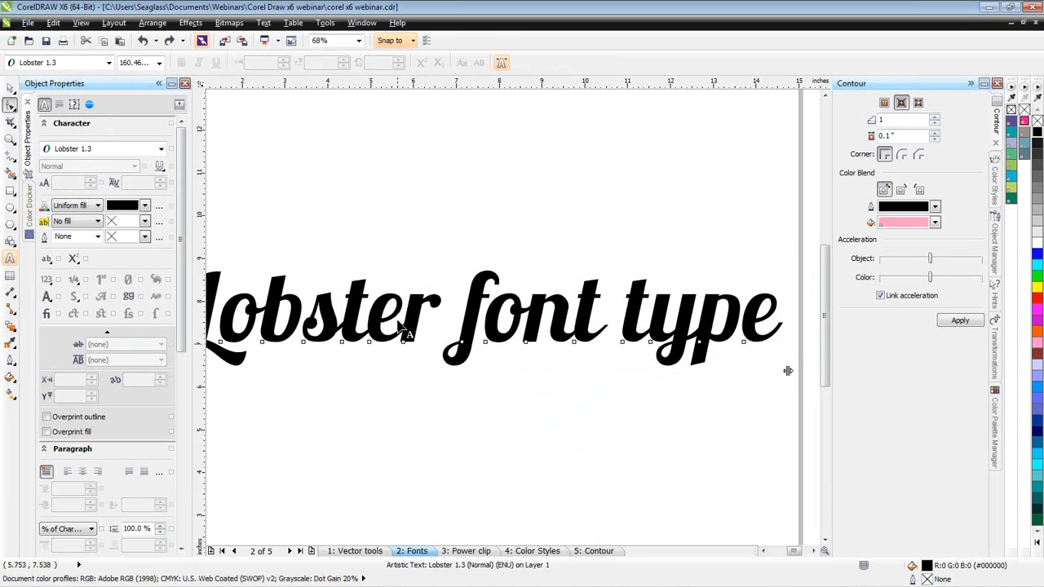
pyautogui.press('space')
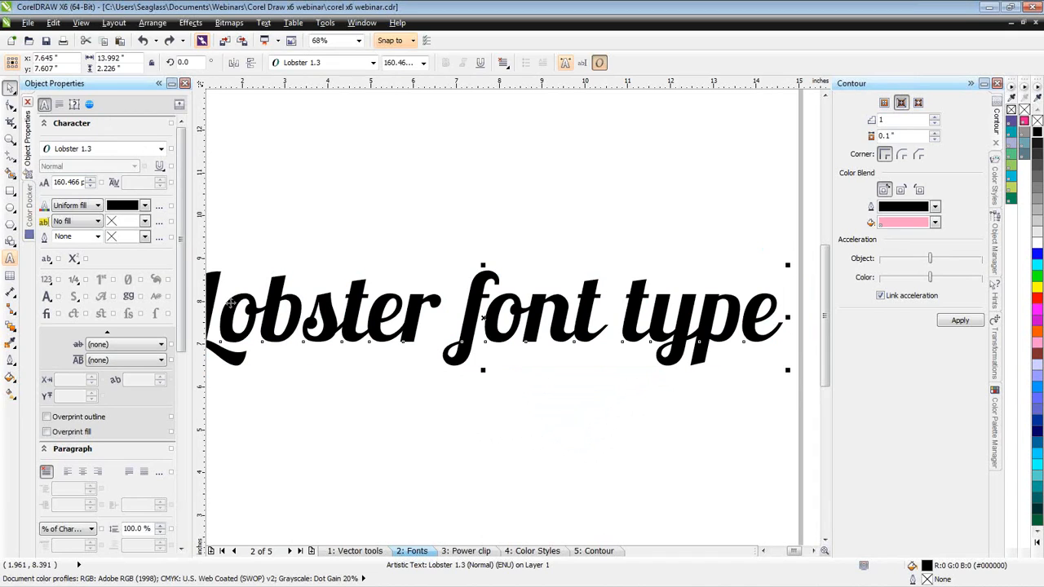
# - Apply the Standard Ligatures OpenType option to the "Lobster font ty" portion of the text and deselect the characters
pyautogui.scroll(-3, 514, 316)
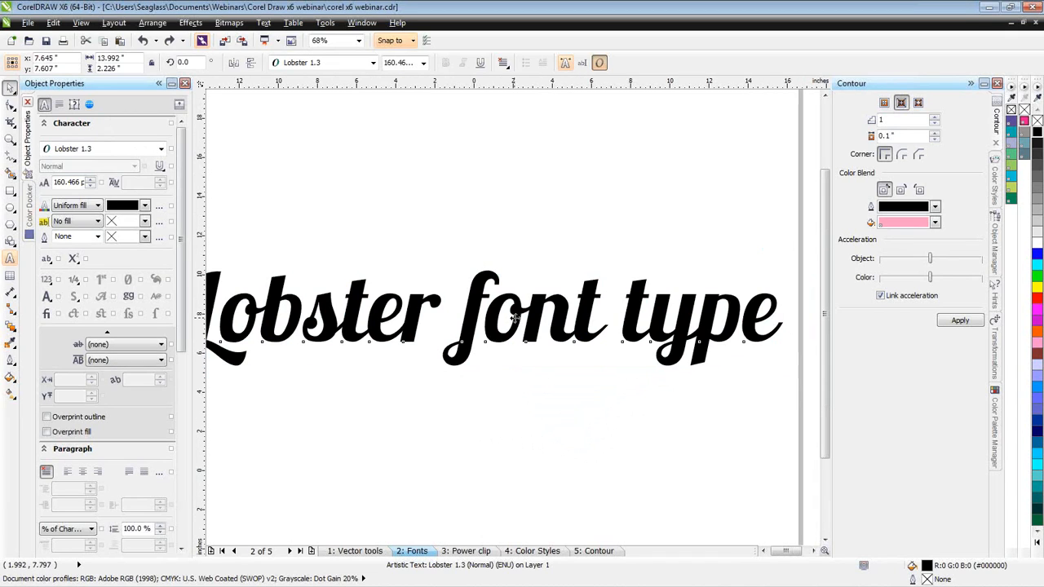
pyautogui.scroll(3, 566, 319)
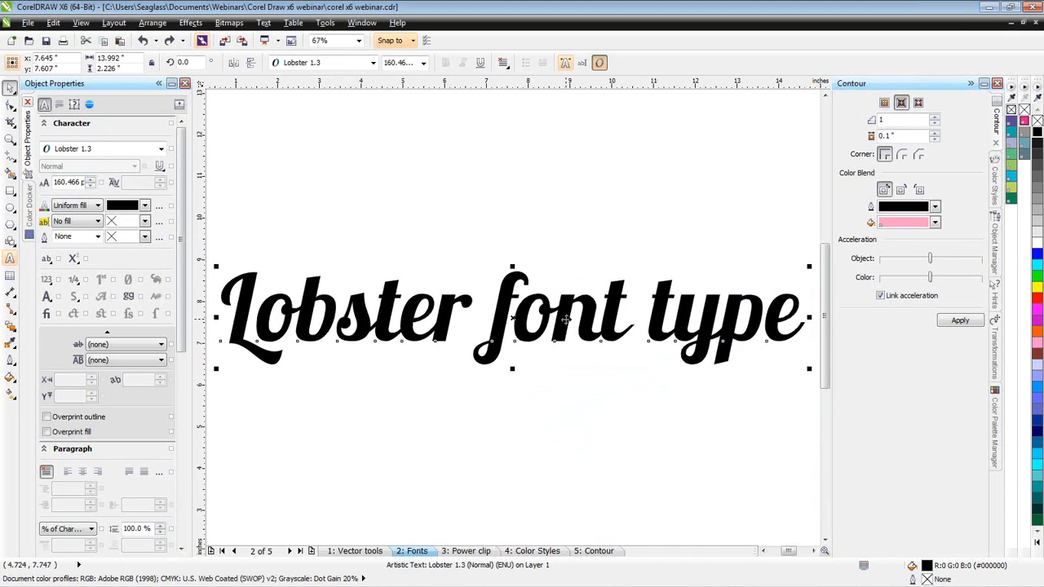
pyautogui.moveTo(249, 278); pyautogui.dragTo(669, 348)
pyautogui.click(410, 355)
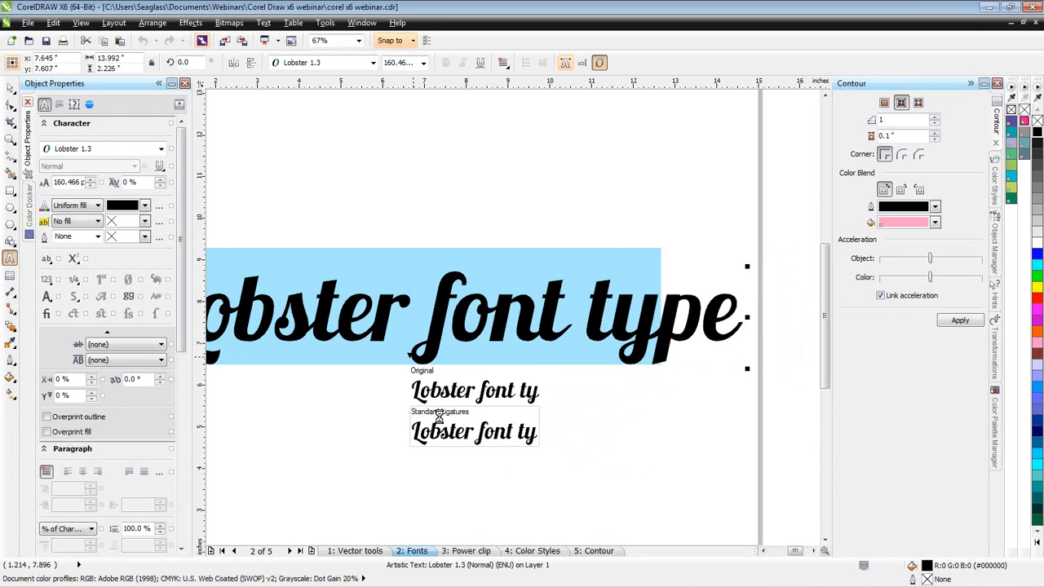
pyautogui.click(438, 416)
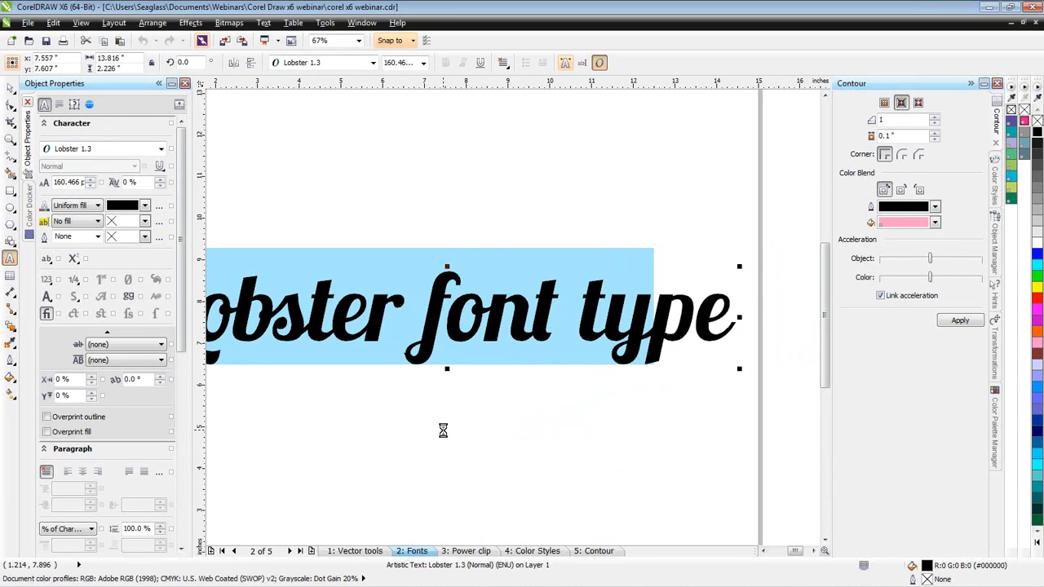
pyautogui.click(336, 427)
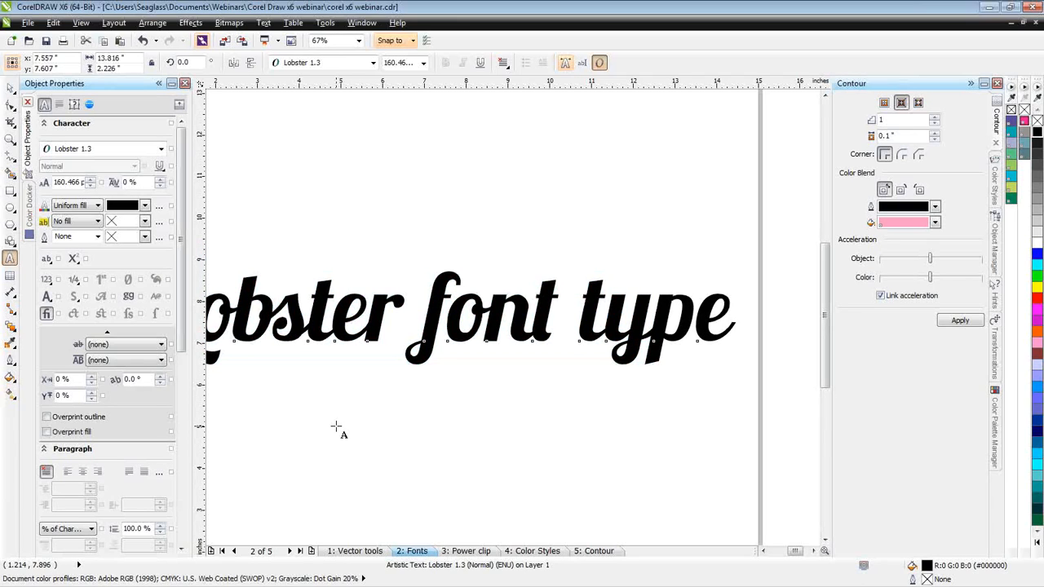
# - Try moving the letter y above the word "type" with the Shape tool, and undo the move
pyautogui.click(12, 104)
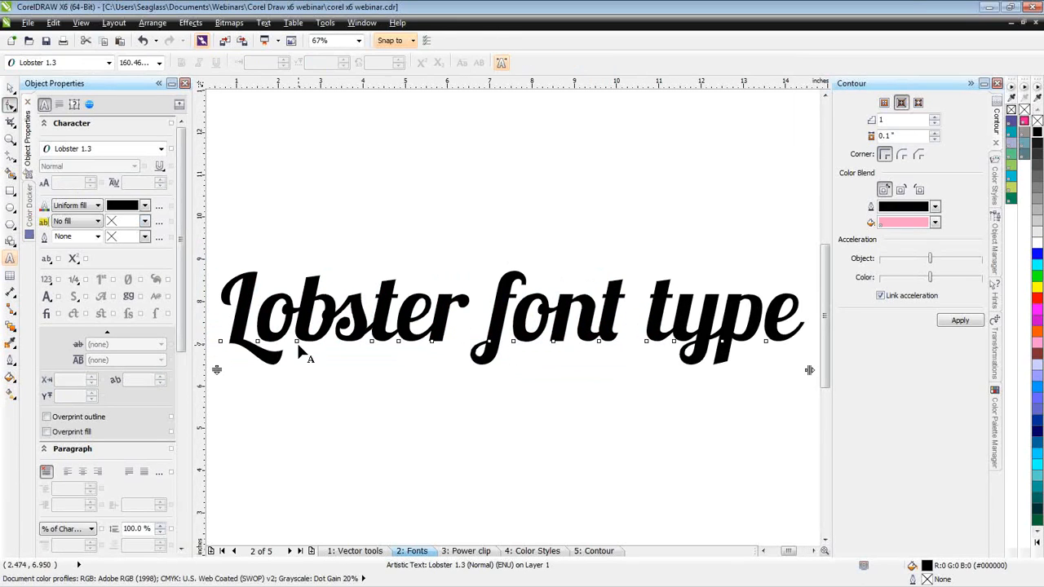
pyautogui.click(675, 349)
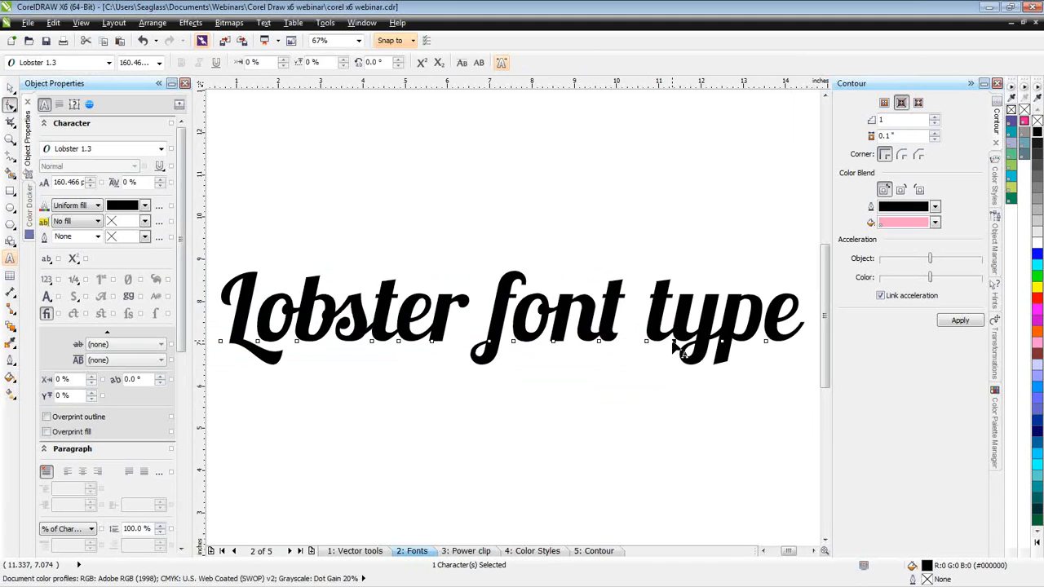
pyautogui.moveTo(676, 349); pyautogui.dragTo(659, 233)
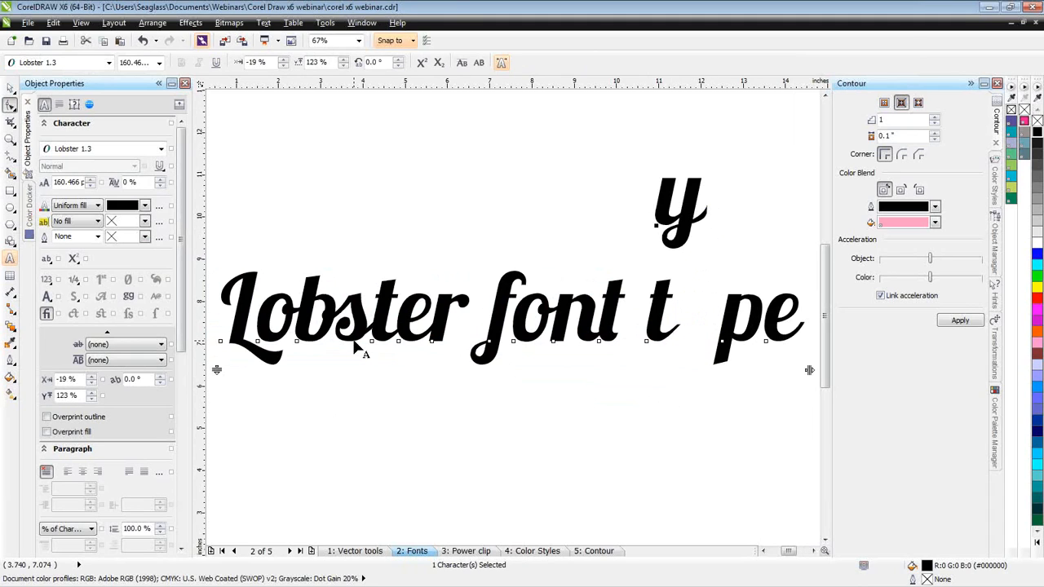
pyautogui.hotkey('ctrl', 'z')
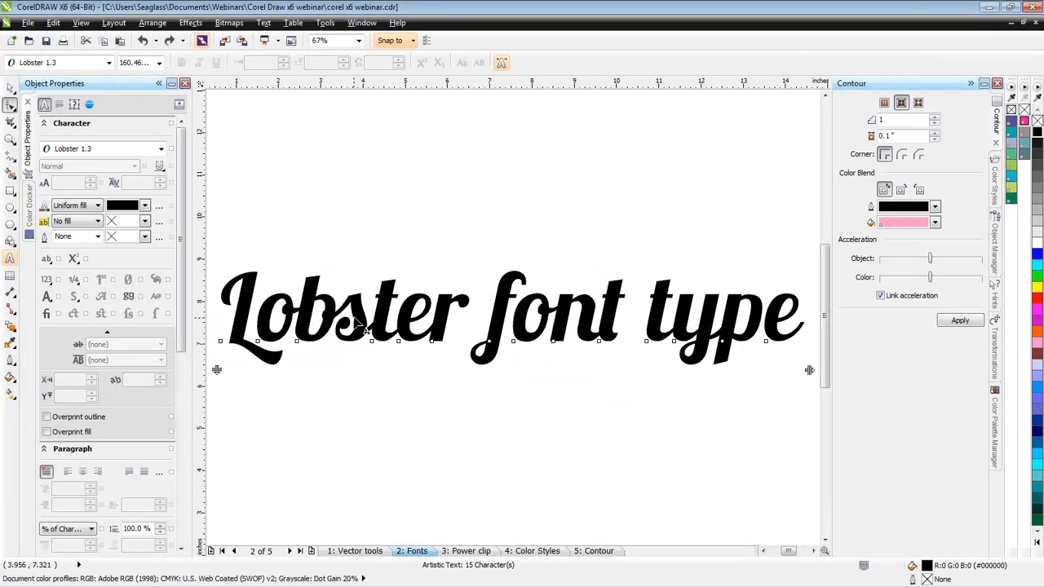
# - Examine how the letter outlines join in Simple Wireframe view and return to Enhanced view
pyautogui.click(82, 24)
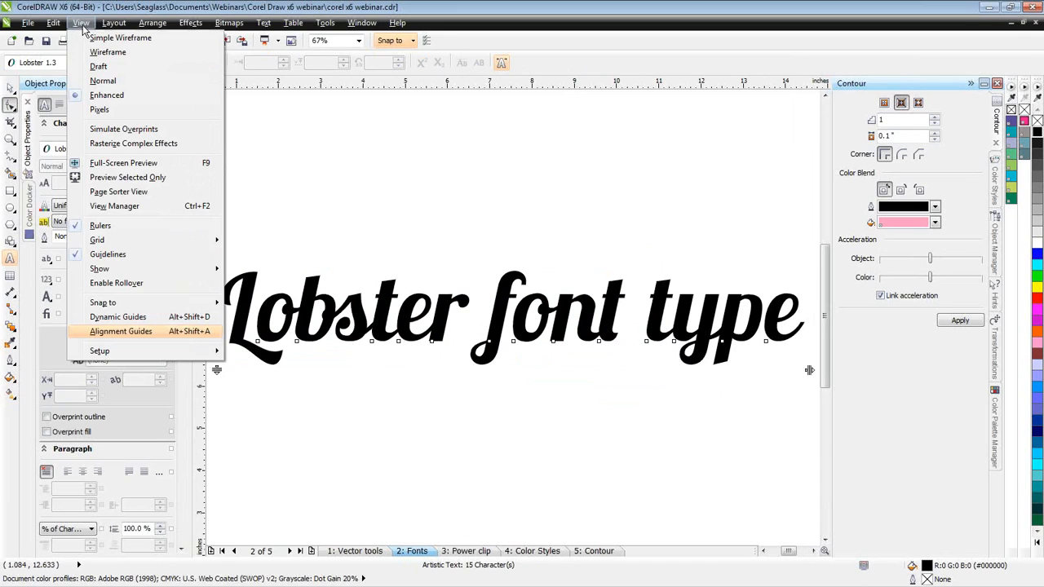
pyautogui.click(91, 39)
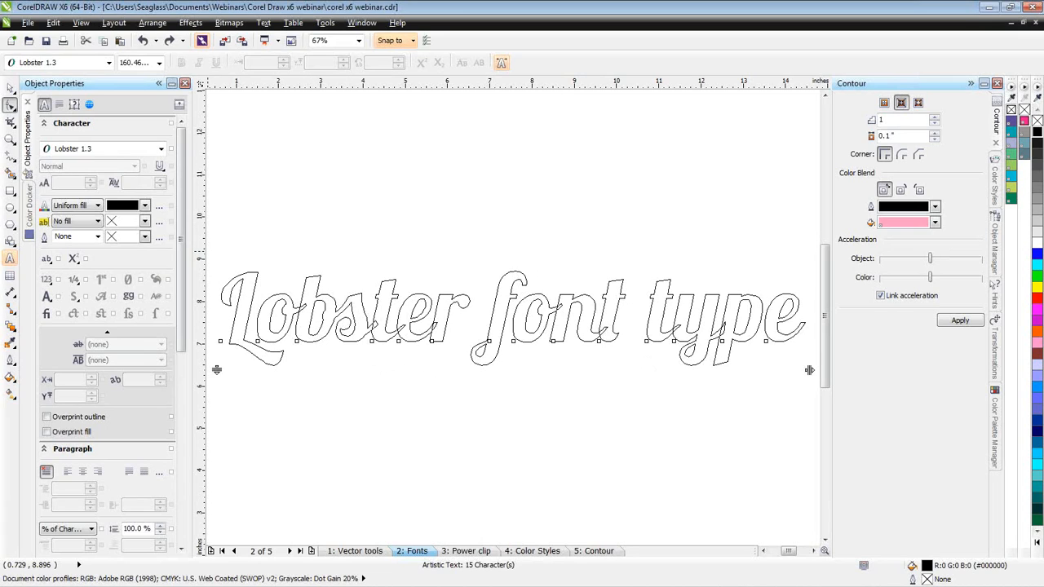
pyautogui.click(9, 89)
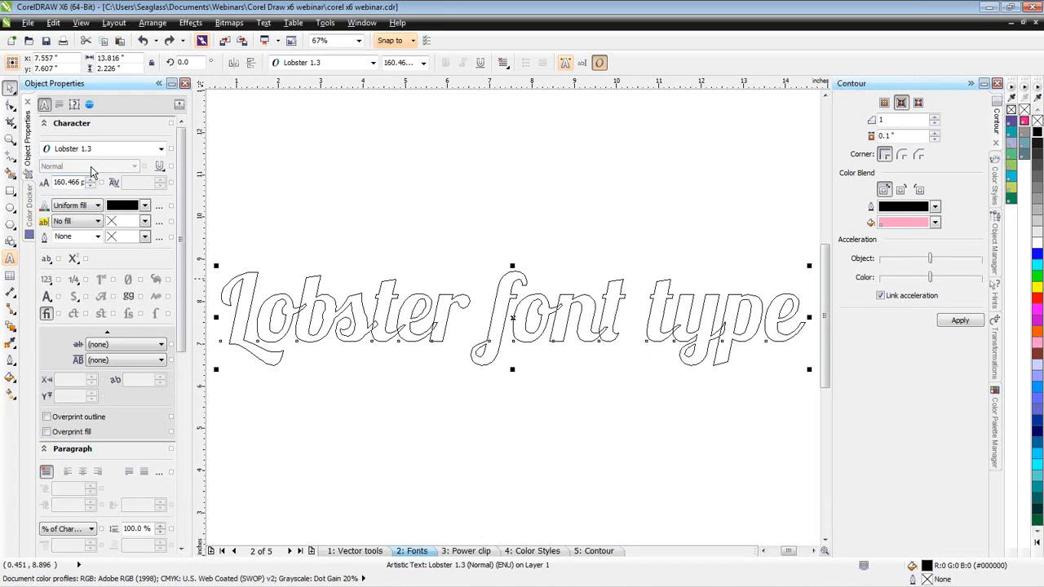
pyautogui.click(81, 23)
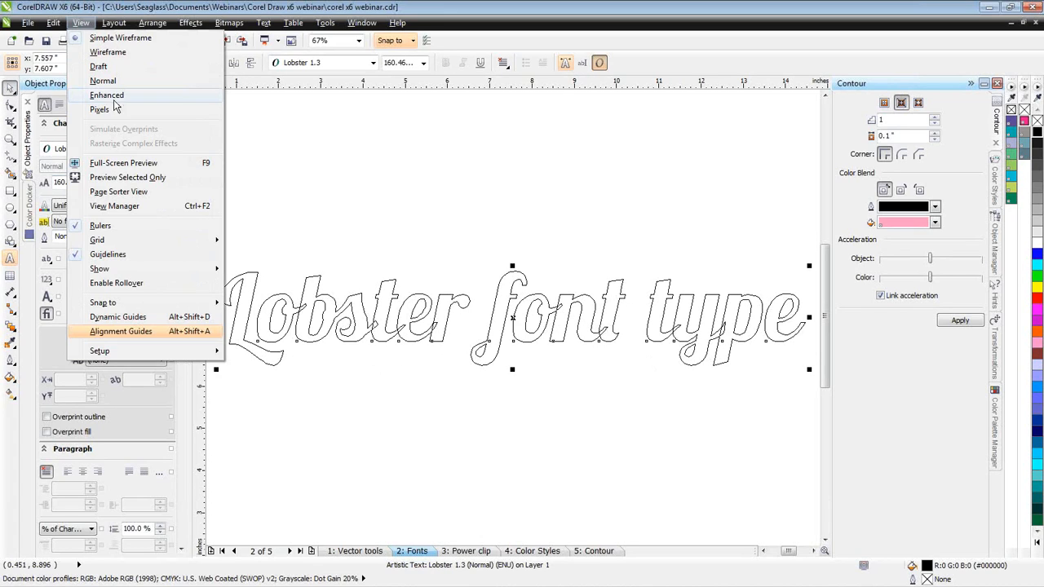
pyautogui.click(107, 95)
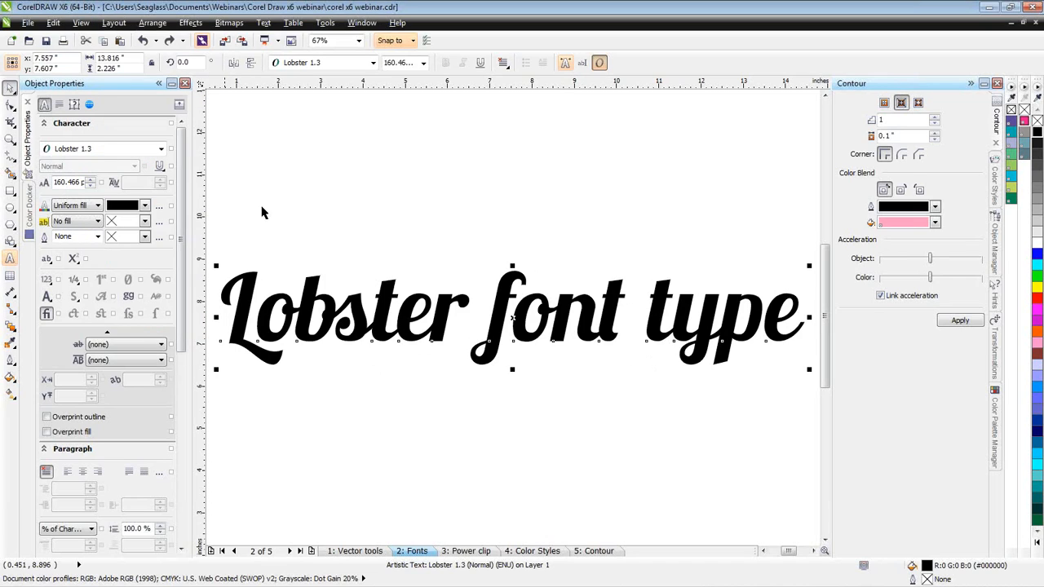
# - Select all characters of the artistic text and preview its available OpenType ligature options
pyautogui.doubleClick(243, 305)
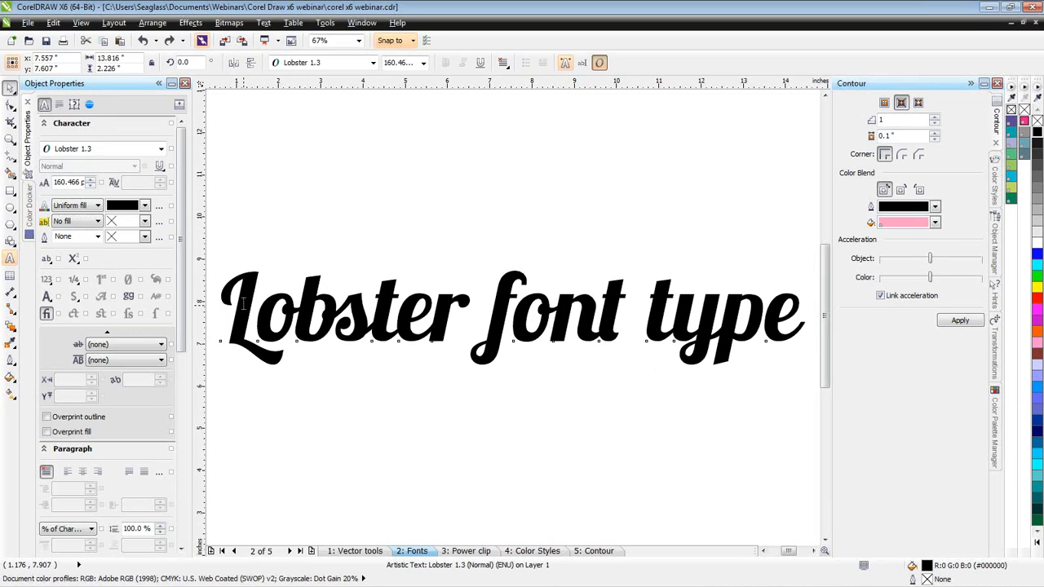
pyautogui.moveTo(243, 305); pyautogui.dragTo(791, 327)
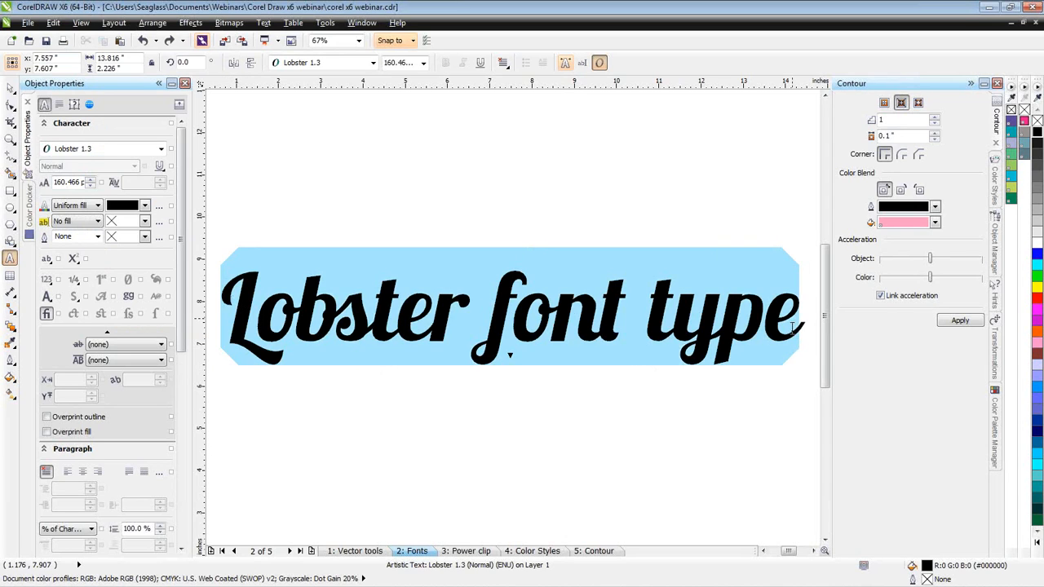
pyautogui.click(510, 356)
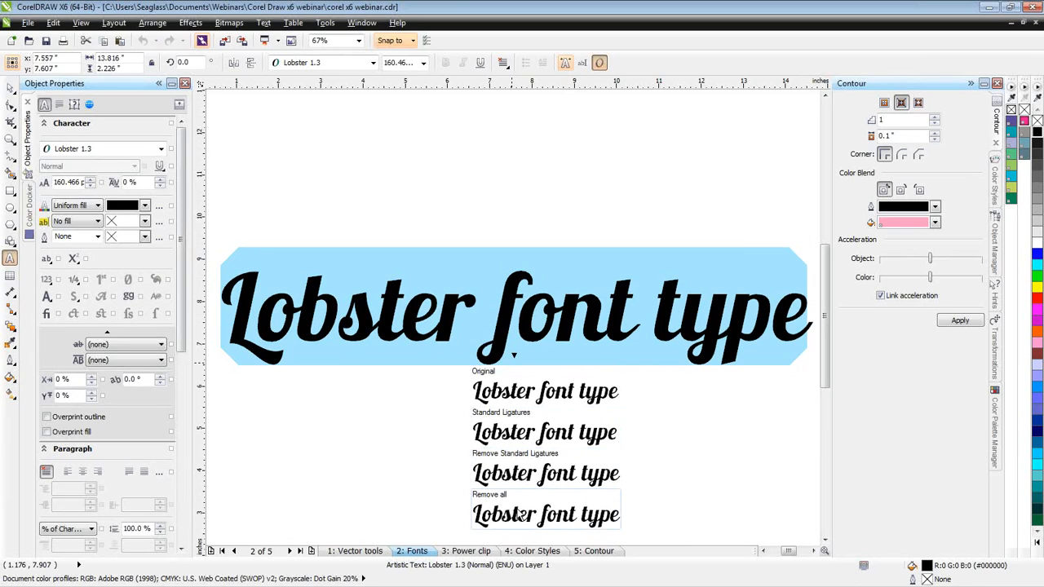
pyautogui.click(538, 406)
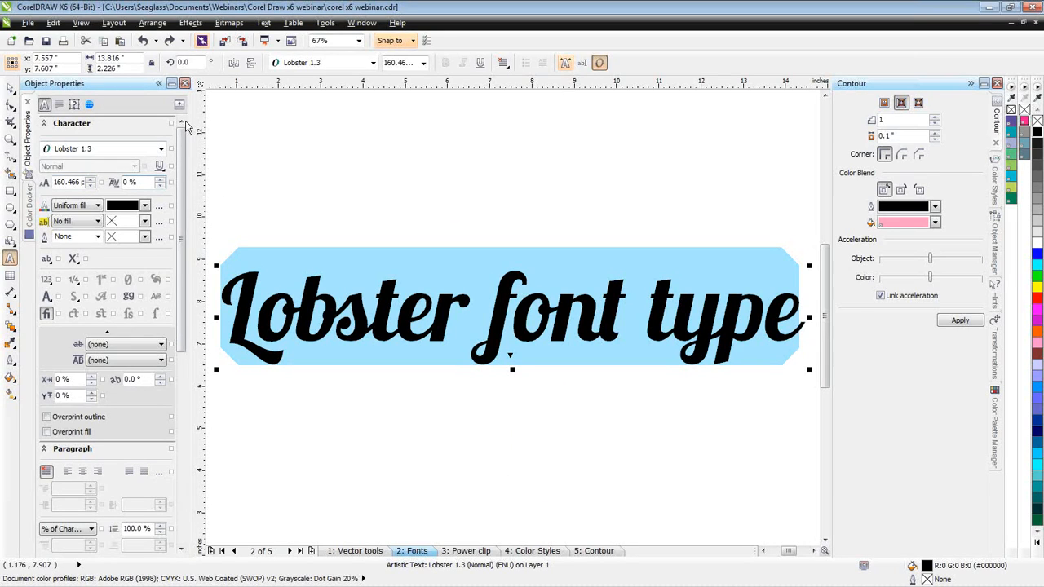
# - Examine the list of available dockers and the text's Character, Paragraph, Summary and Internet settings in Object Properties
pyautogui.click(361, 24)
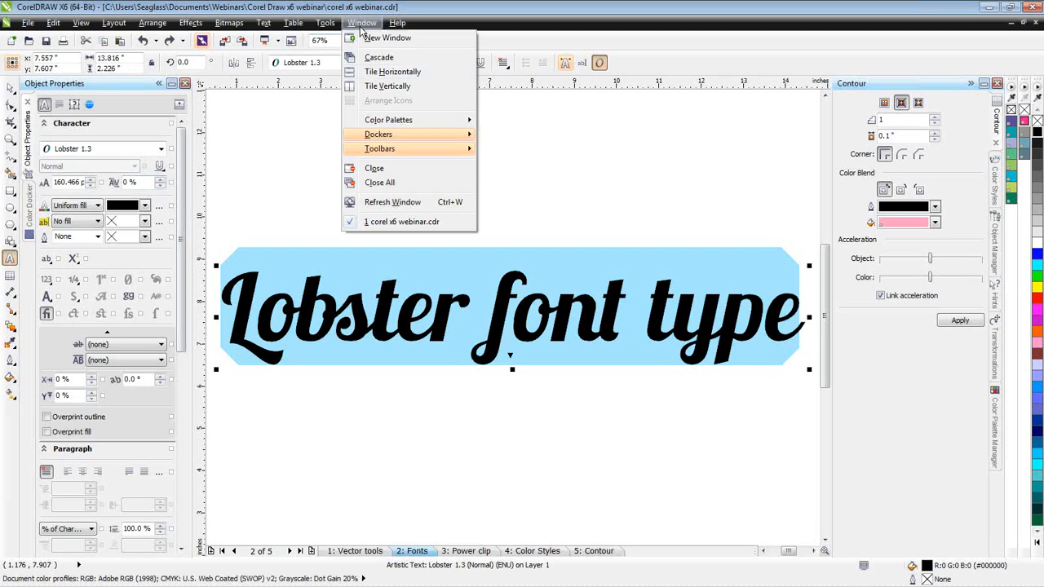
pyautogui.moveTo(384, 134)
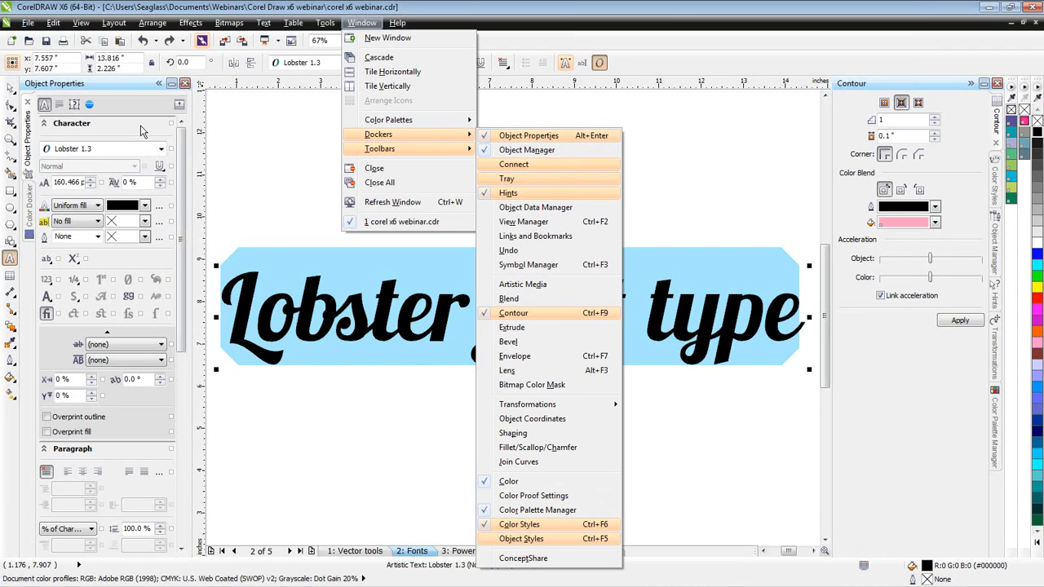
pyautogui.click(114, 125)
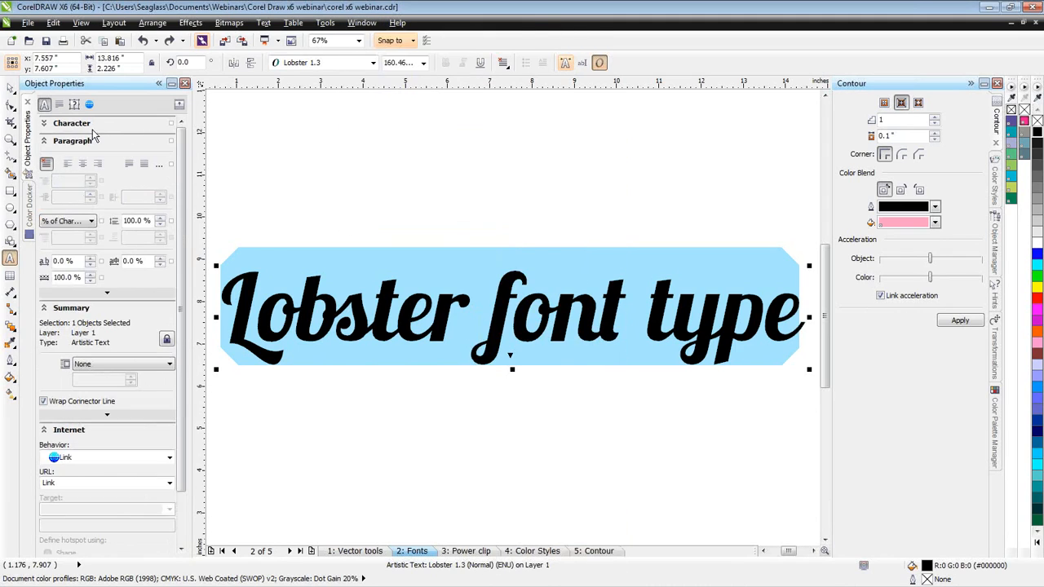
pyautogui.click(45, 126)
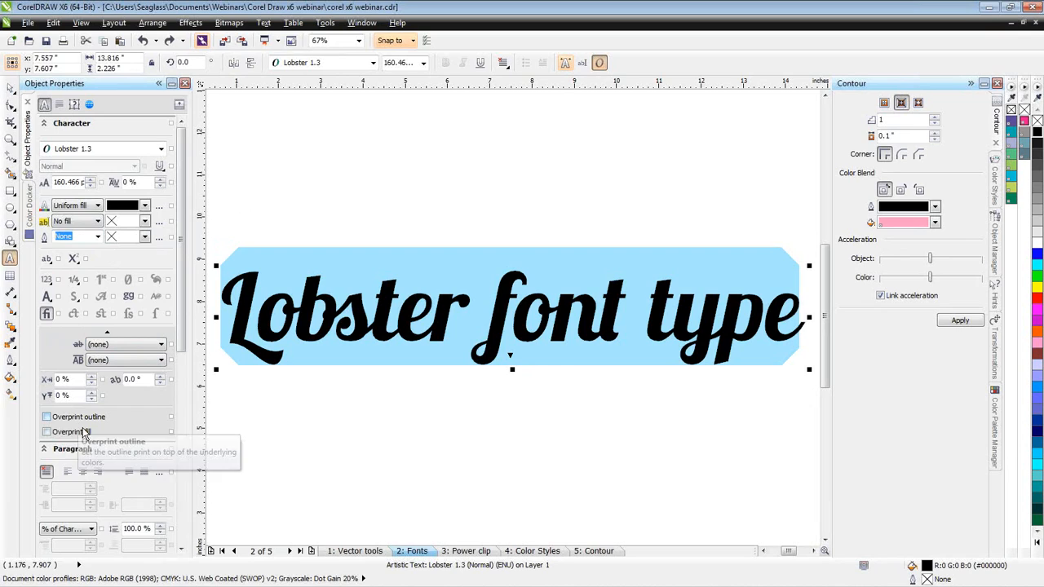
pyautogui.moveTo(182, 288); pyautogui.dragTo(187, 366)
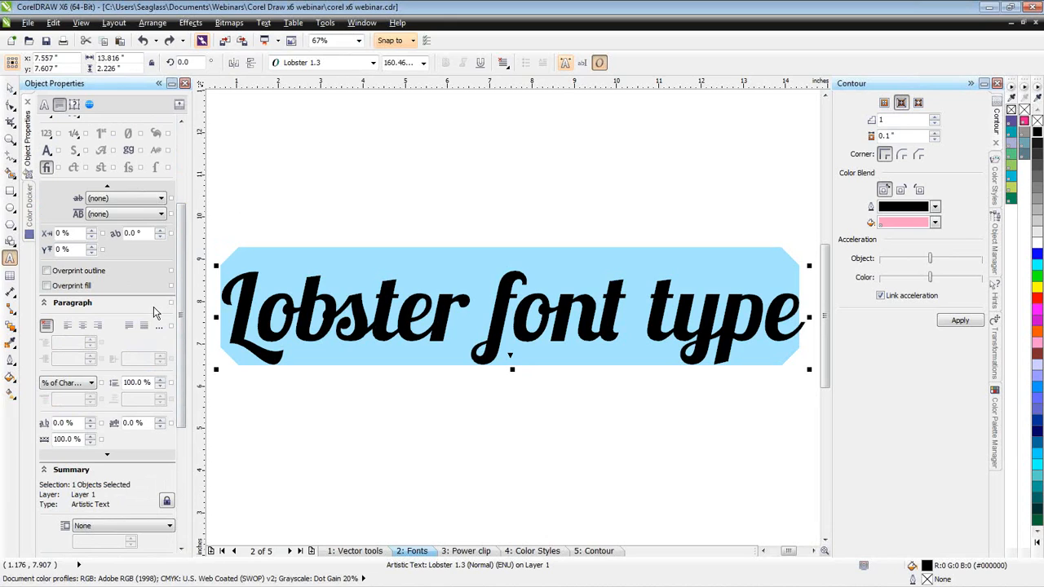
pyautogui.moveTo(183, 213); pyautogui.dragTo(189, 333)
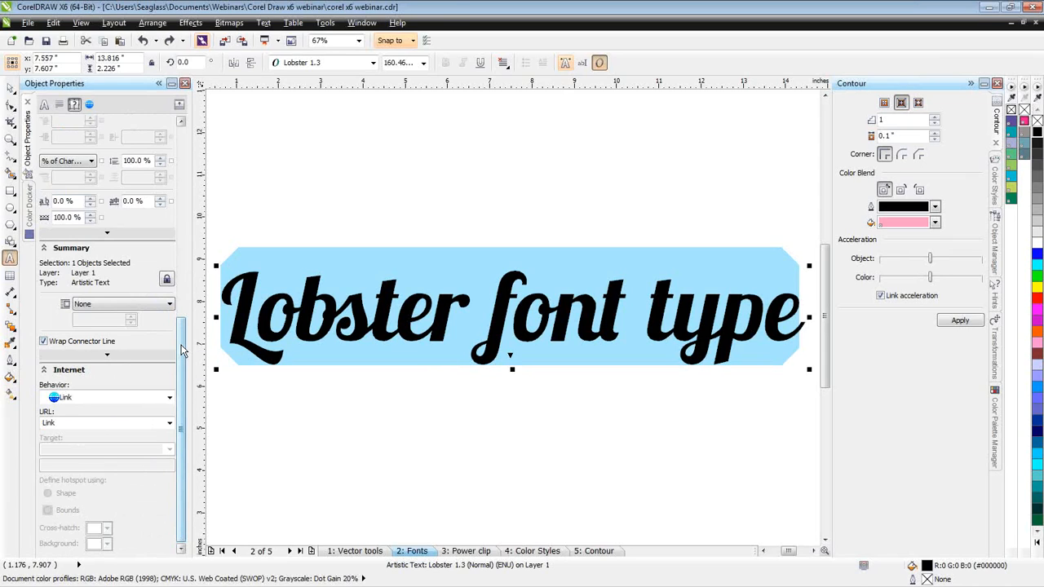
pyautogui.moveTo(183, 351); pyautogui.dragTo(185, 156)
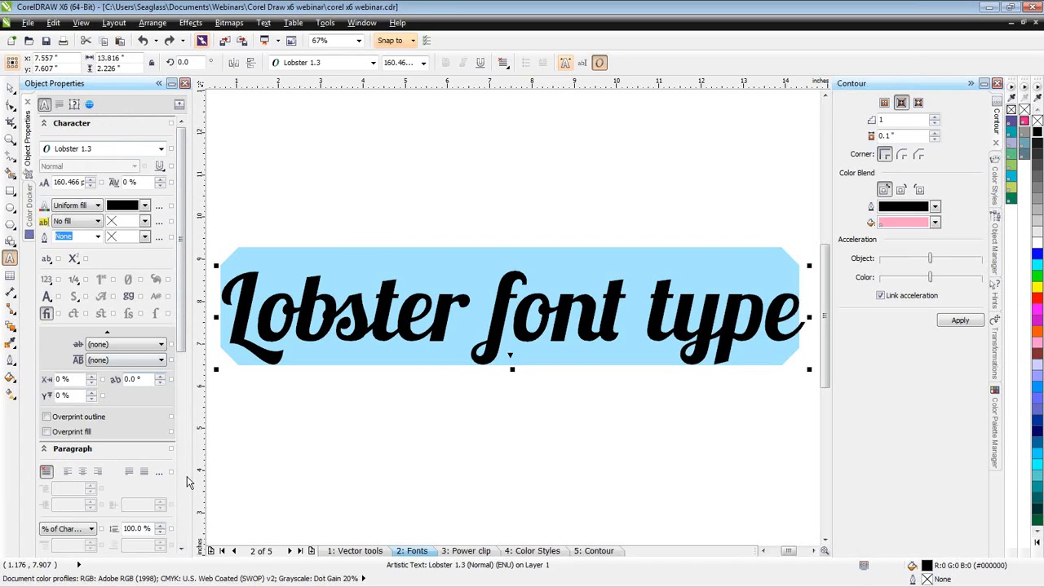
# - Select the red star curve on the Vector tools page and reshape its calligraphic nib to about 51 stretch and 31° angle
pyautogui.click(356, 551)
pyautogui.hotkey('ctrl', 'space')
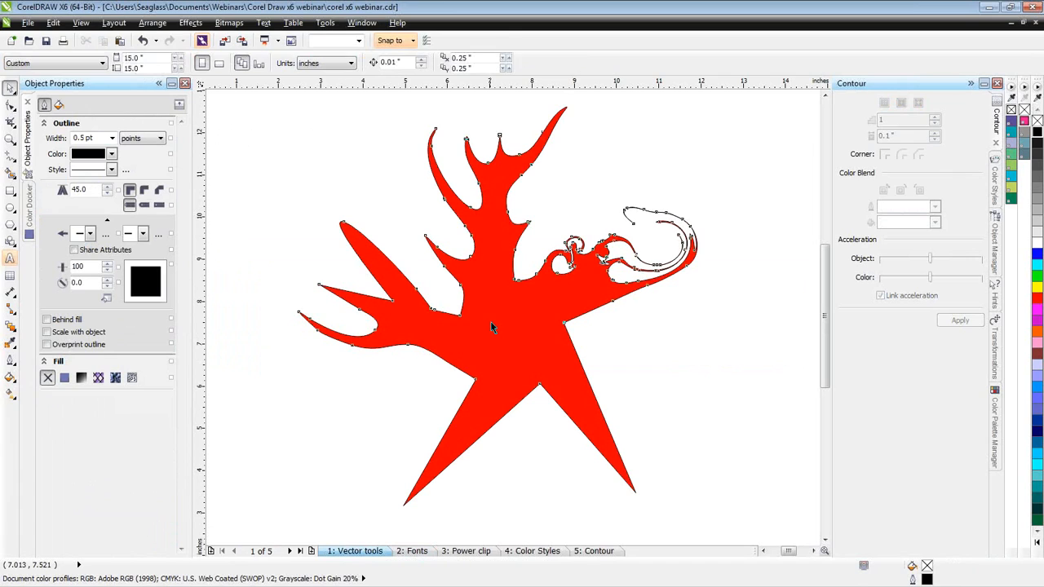
pyautogui.click(492, 327)
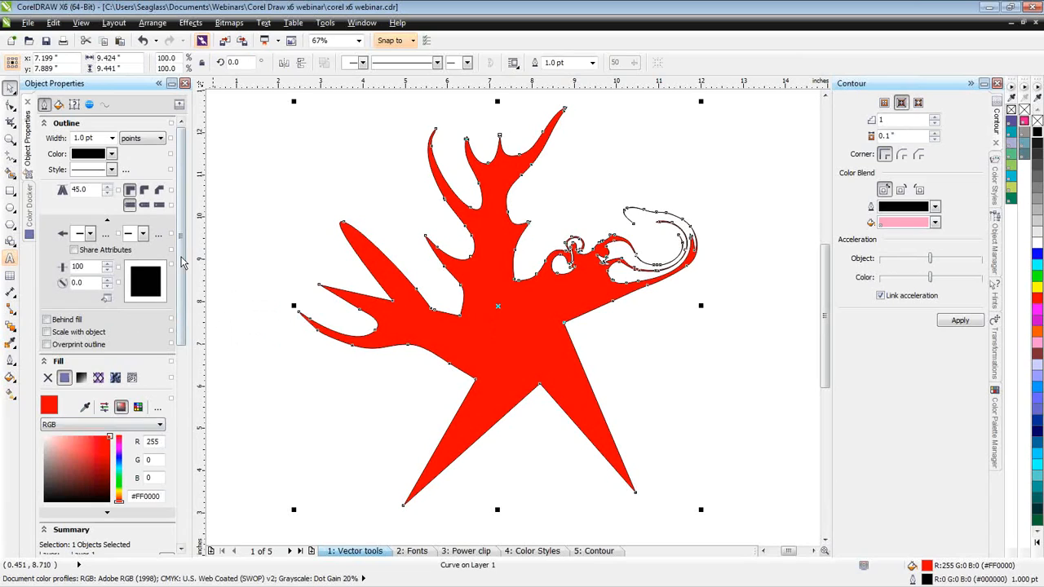
pyautogui.moveTo(155, 281); pyautogui.dragTo(161, 269)
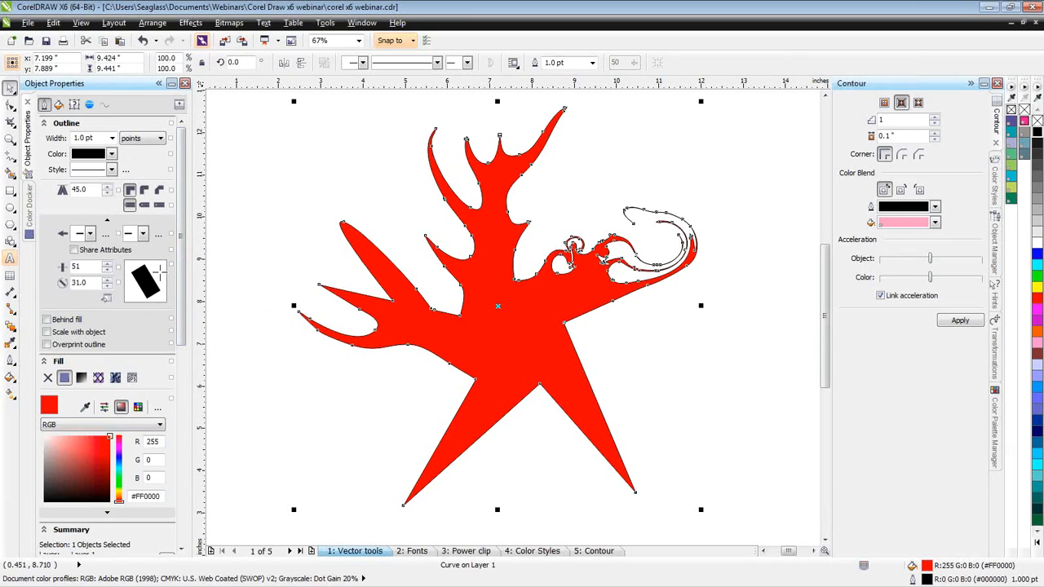
# - Set the star's outline width to 12 pt, then vary its calligraphic nib and finish at 100 stretch and about 59.6° angle
pyautogui.click(113, 140)
pyautogui.click(113, 139)
pyautogui.click(101, 243)
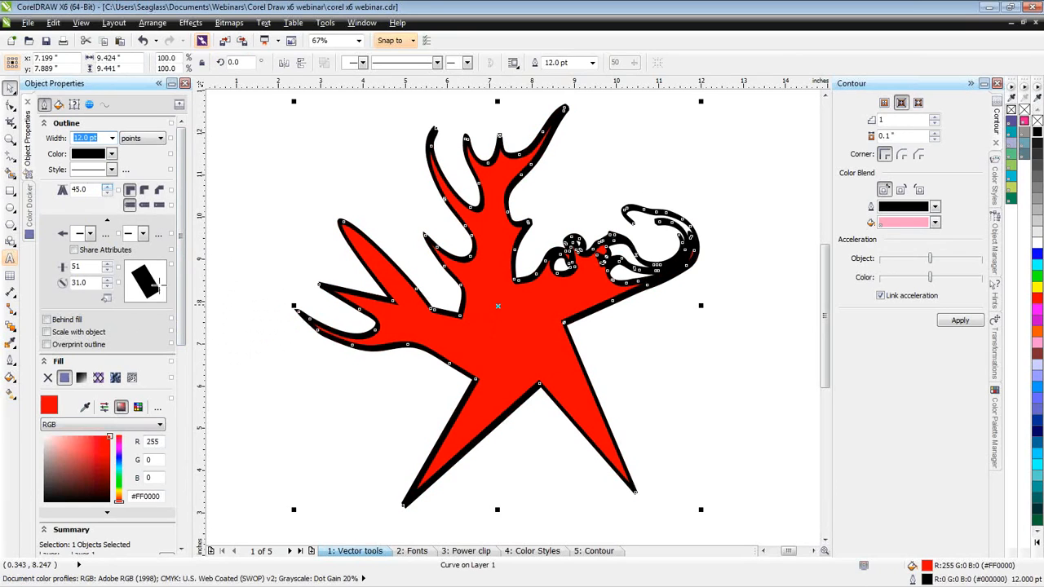
pyautogui.moveTo(147, 279); pyautogui.dragTo(147, 279)
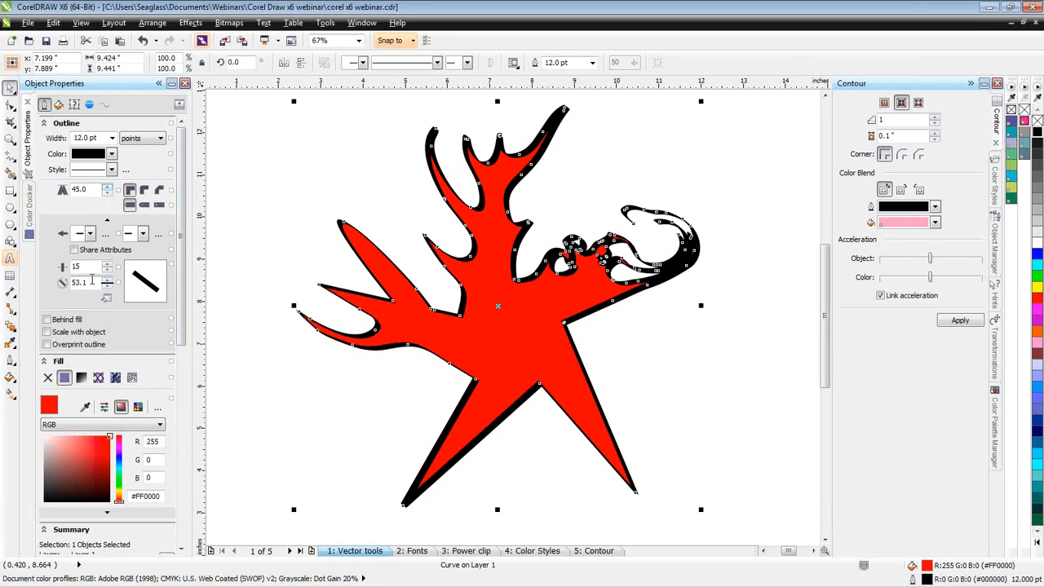
pyautogui.moveTo(134, 276); pyautogui.dragTo(156, 263)
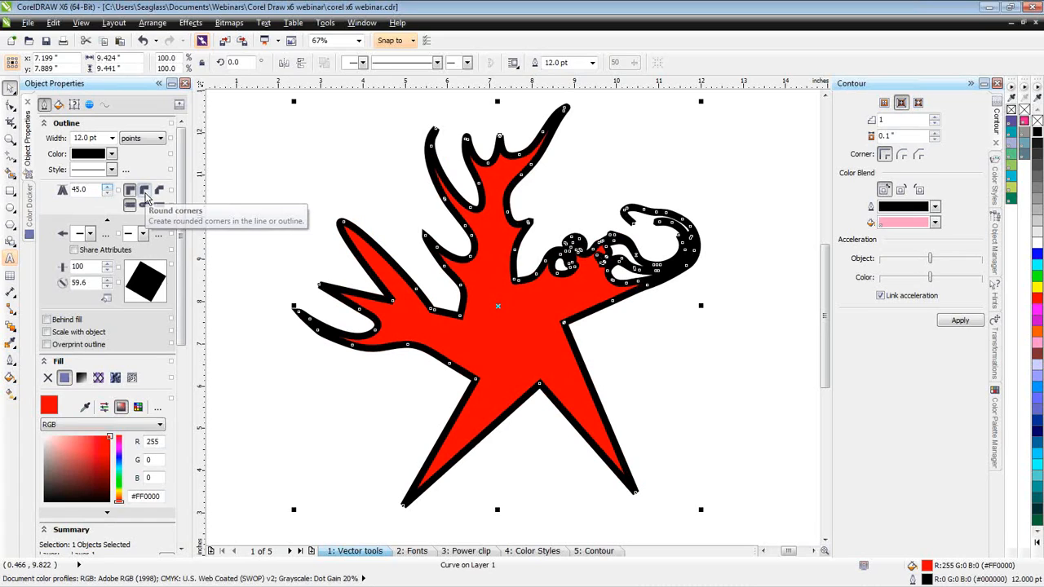
# - Give the star's outline round corners and round caps, and place the outline behind the fill
pyautogui.click(145, 194)
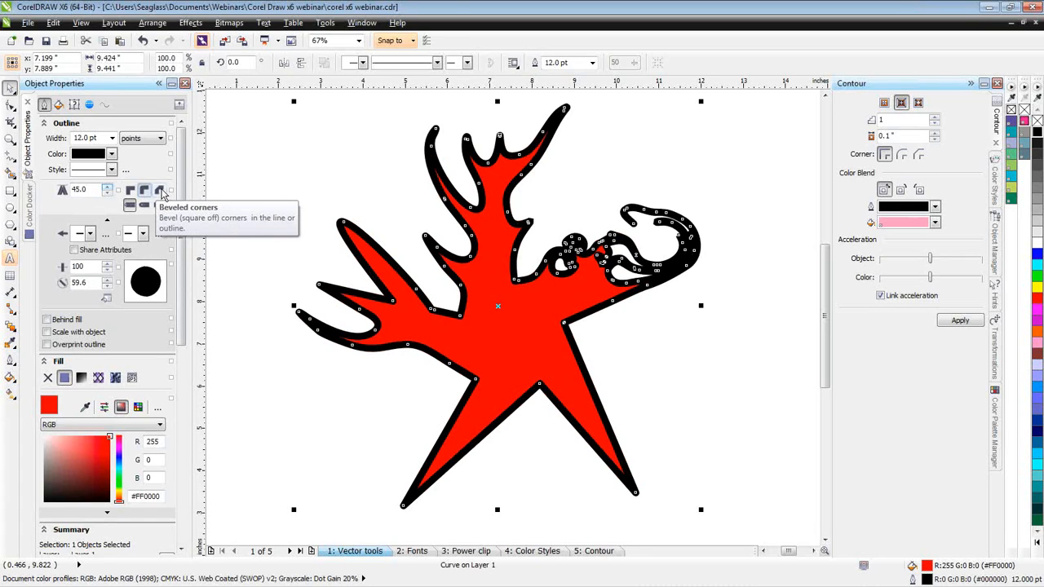
pyautogui.click(163, 194)
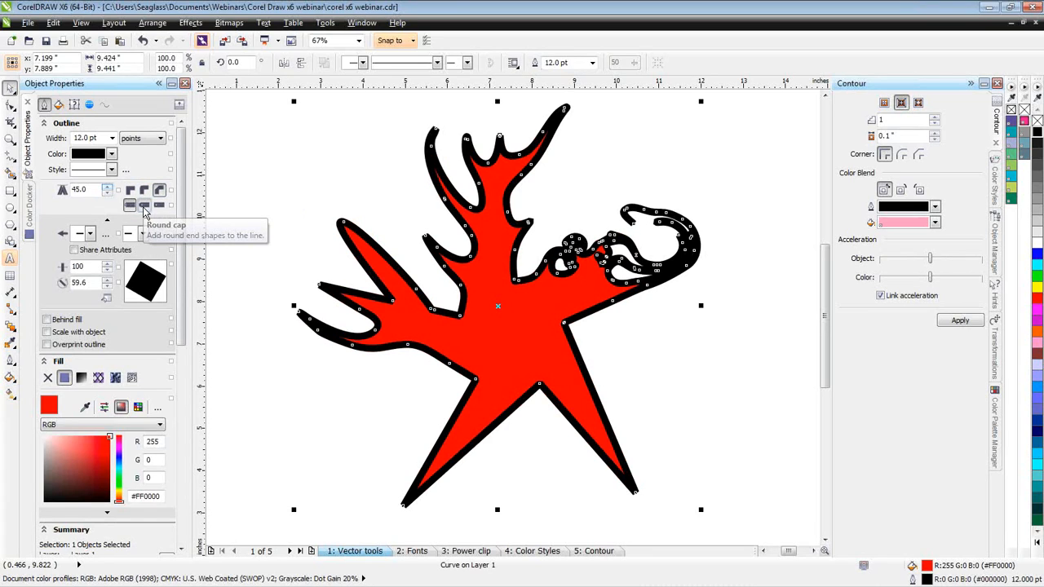
pyautogui.click(144, 205)
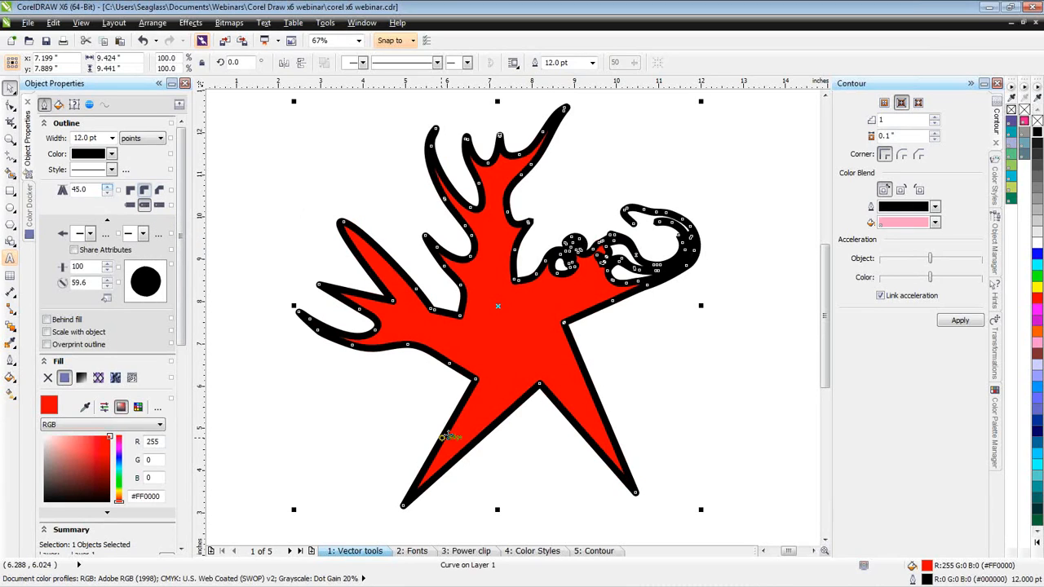
pyautogui.click(61, 321)
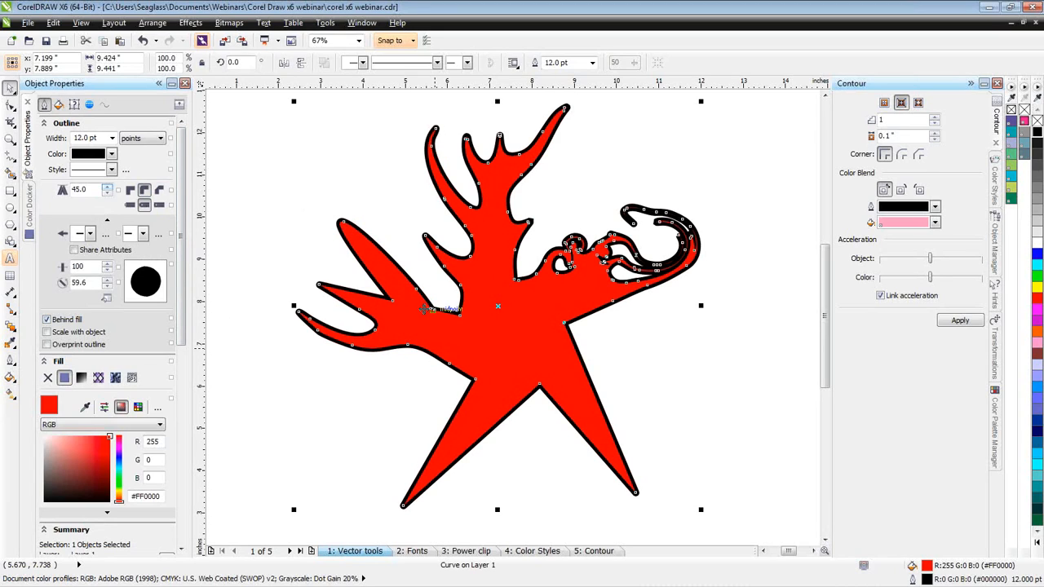
# - Try a full-color pattern fill and a fountain fill on the star, and return it to the uniform red fill
pyautogui.click(59, 109)
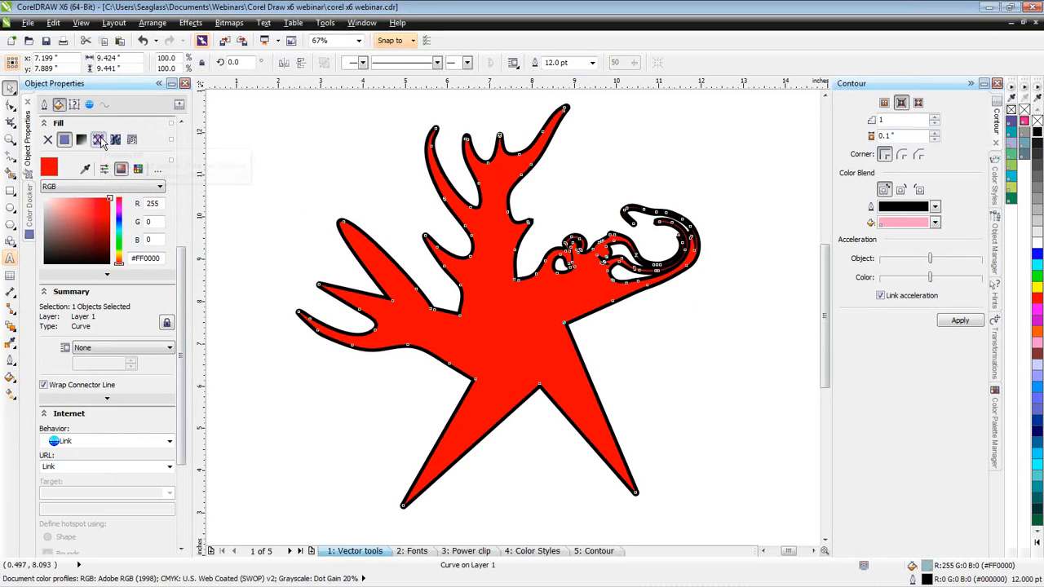
pyautogui.click(98, 140)
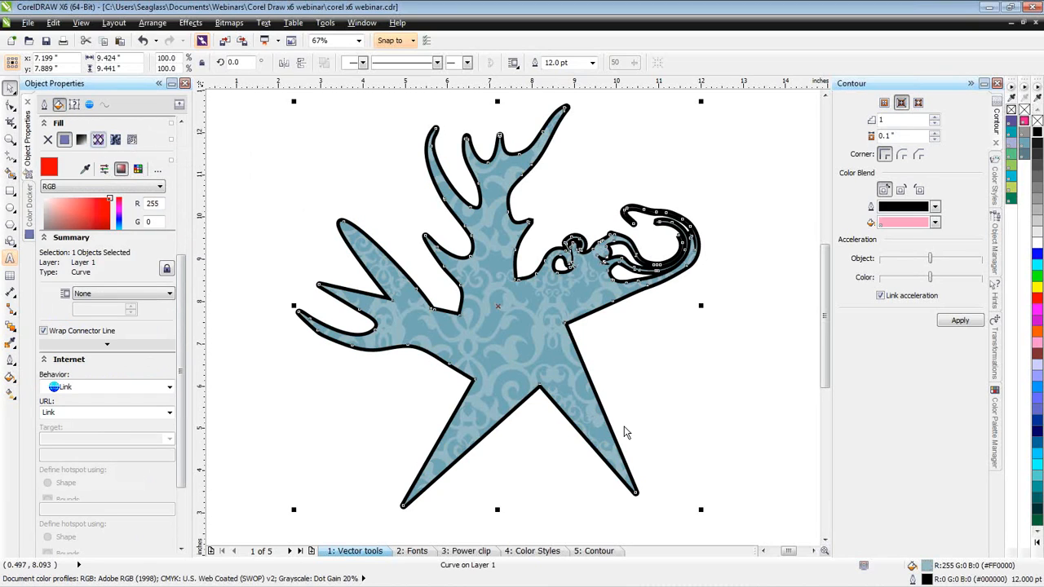
pyautogui.click(82, 140)
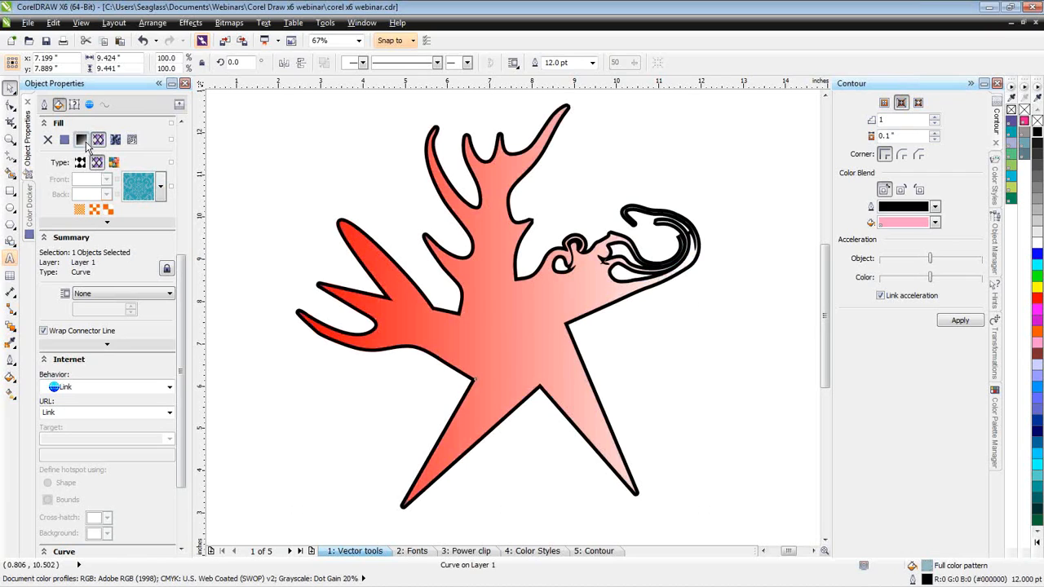
pyautogui.click(65, 140)
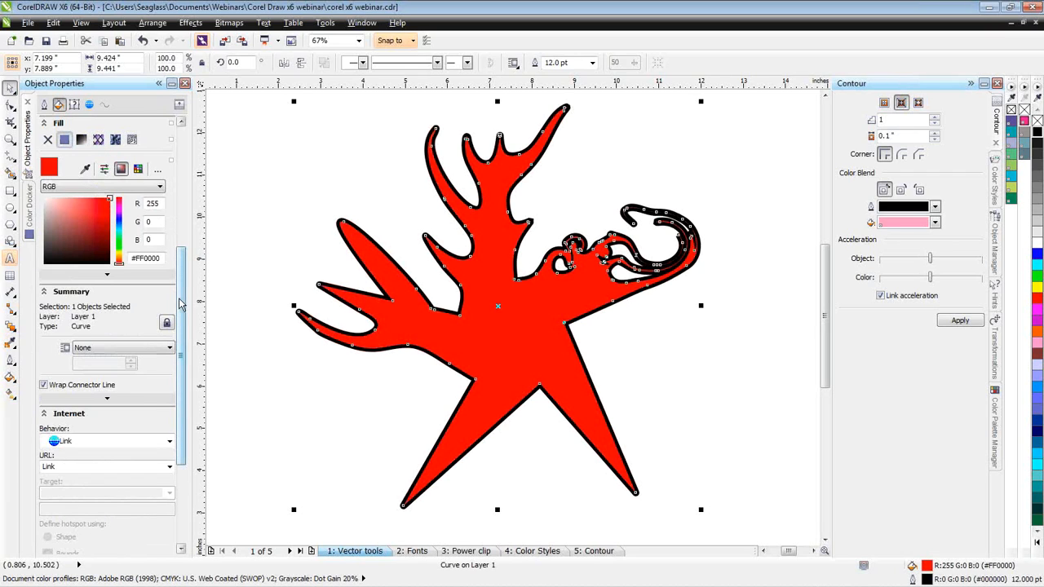
pyautogui.click(56, 294)
pyautogui.click(56, 293)
pyautogui.moveTo(182, 357); pyautogui.dragTo(184, 245)
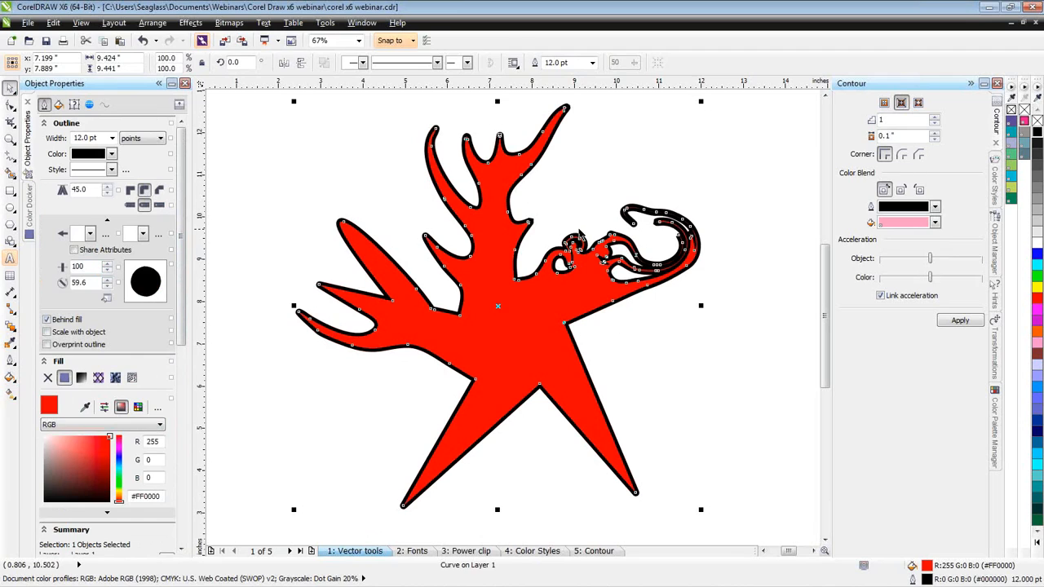
# - On the Power clip page, move the paw-print bitmap over the BULLDOGS text and back below it
pyautogui.click(458, 552)
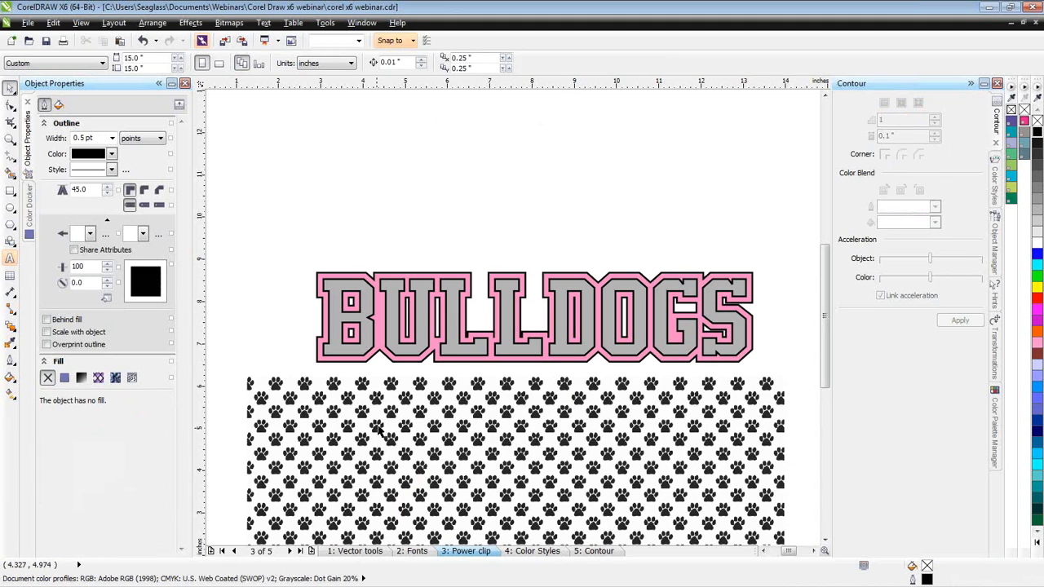
pyautogui.click(381, 418)
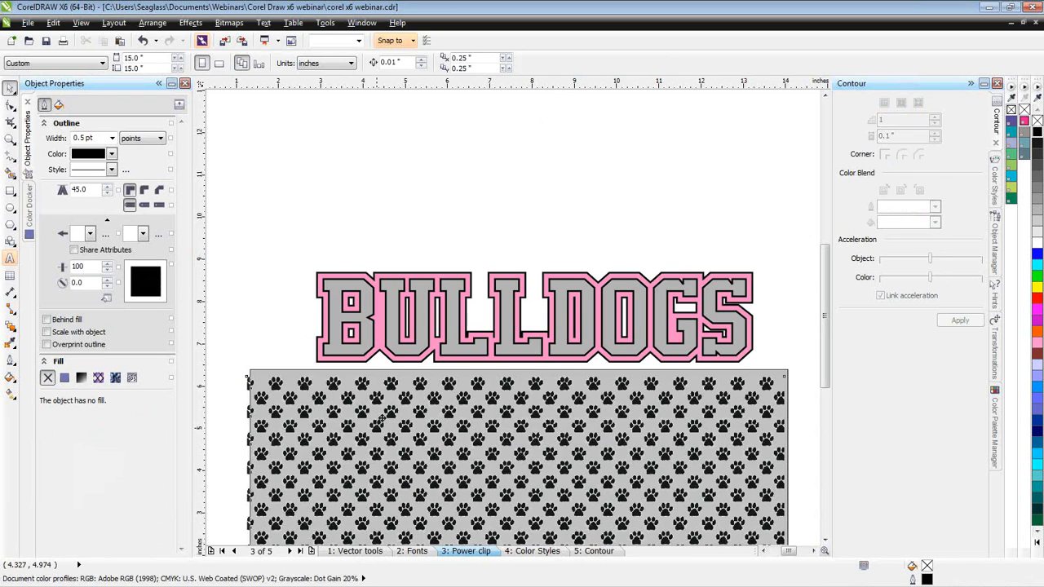
pyautogui.moveTo(382, 418); pyautogui.dragTo(400, 264)
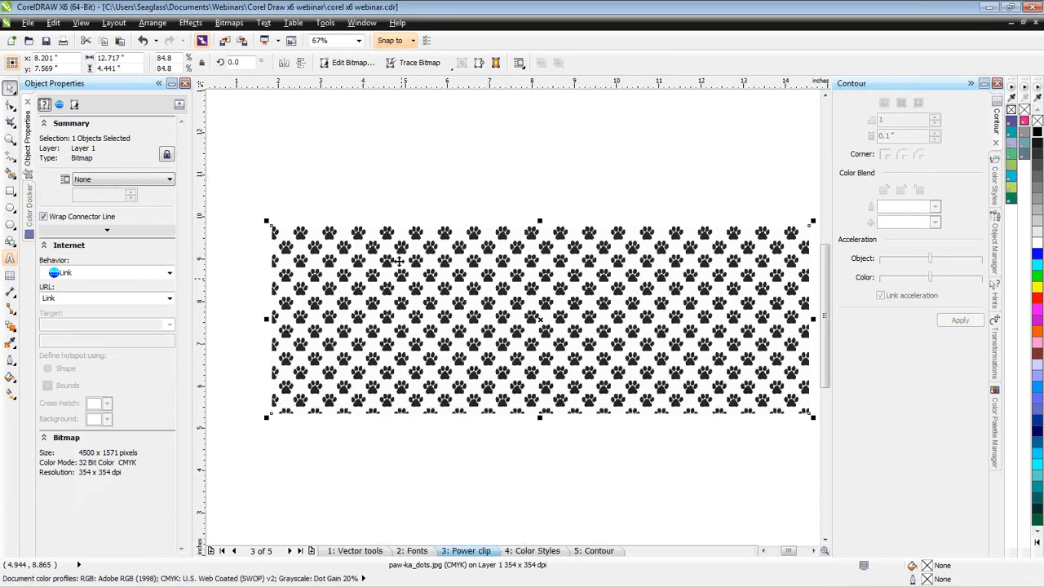
pyautogui.moveTo(399, 262); pyautogui.dragTo(414, 391)
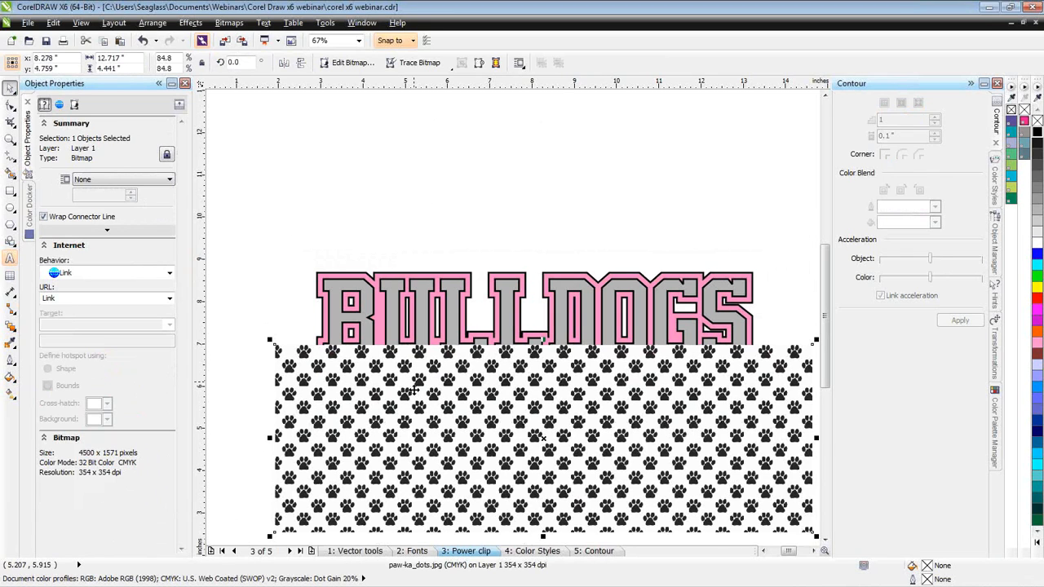
pyautogui.moveTo(413, 390); pyautogui.dragTo(395, 422)
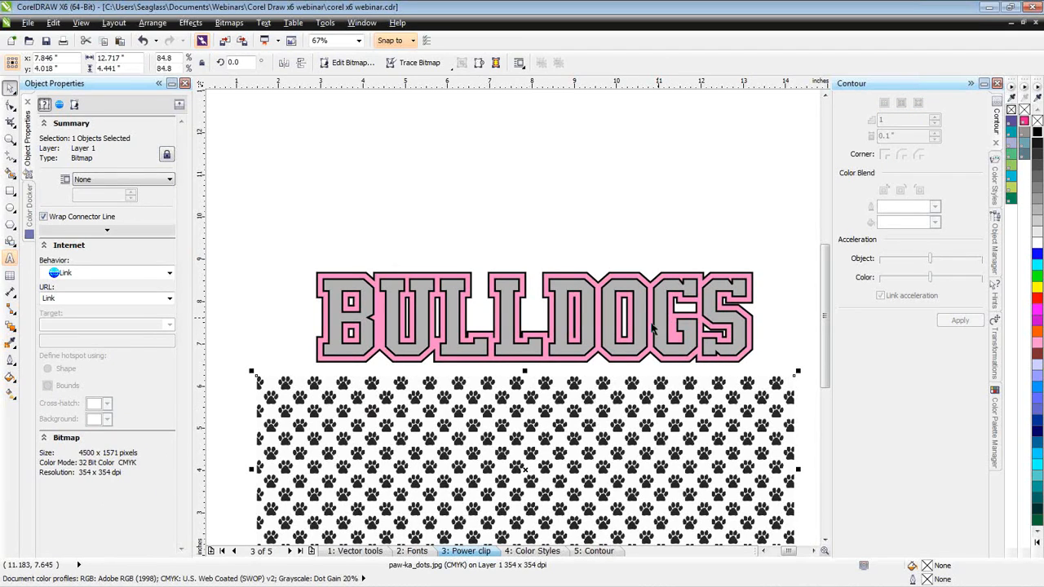
# - Select the BULLDOGS text and the paw-print bitmap in turn to compare their object properties
pyautogui.click(565, 282)
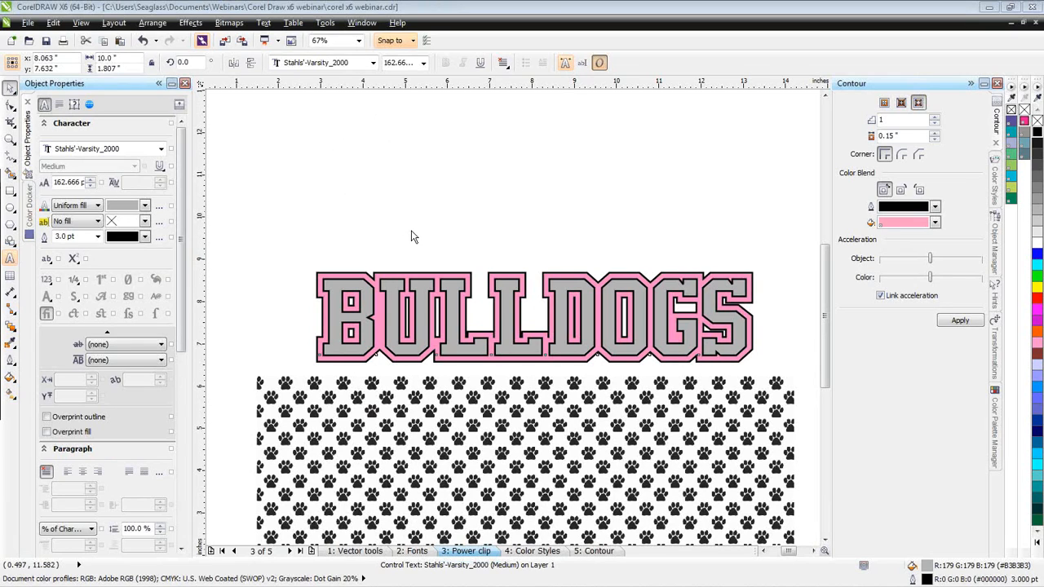
pyautogui.click(415, 150)
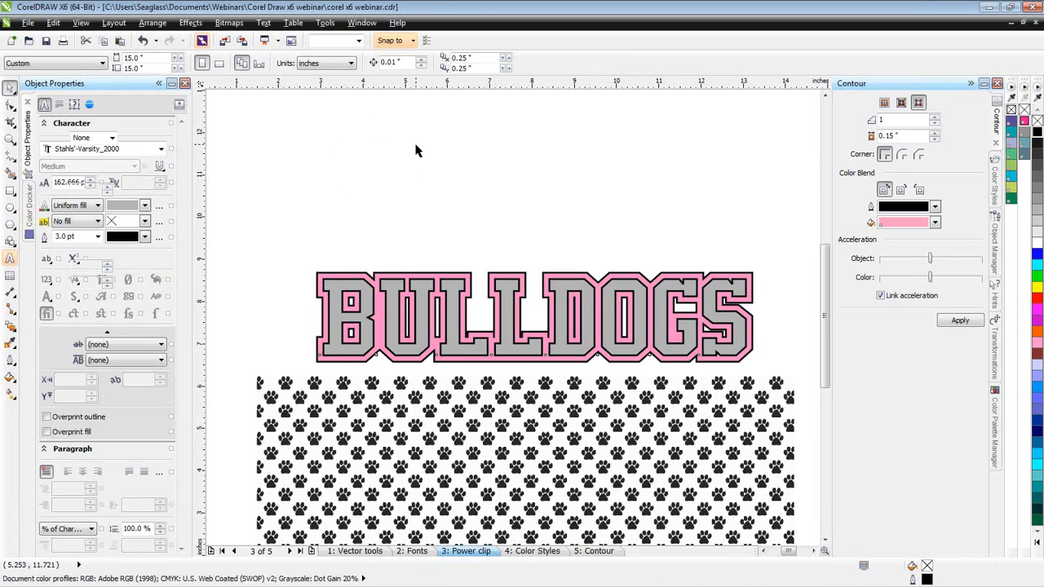
pyautogui.click(340, 322)
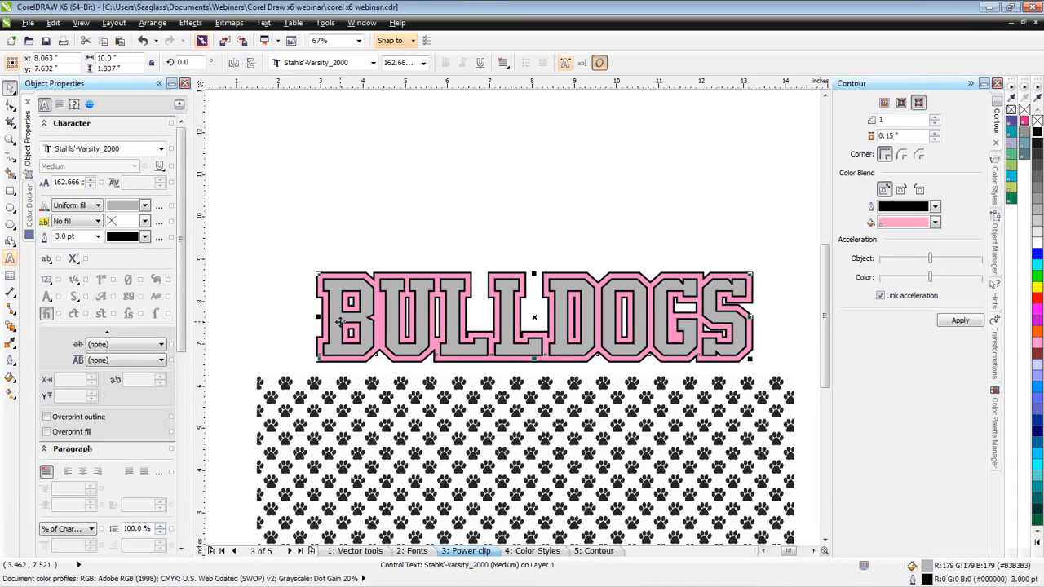
pyautogui.click(351, 440)
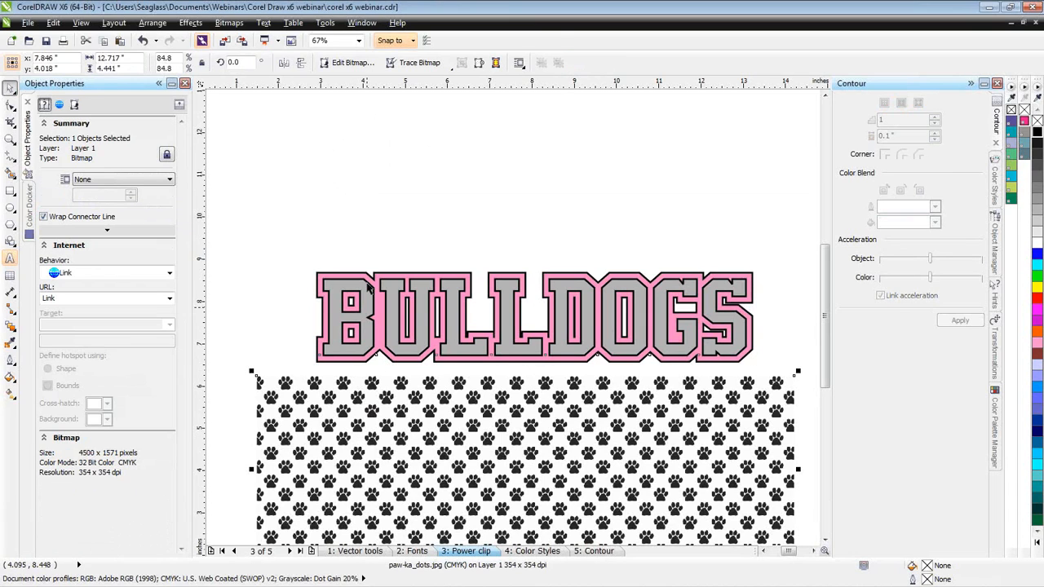
pyautogui.click(368, 285)
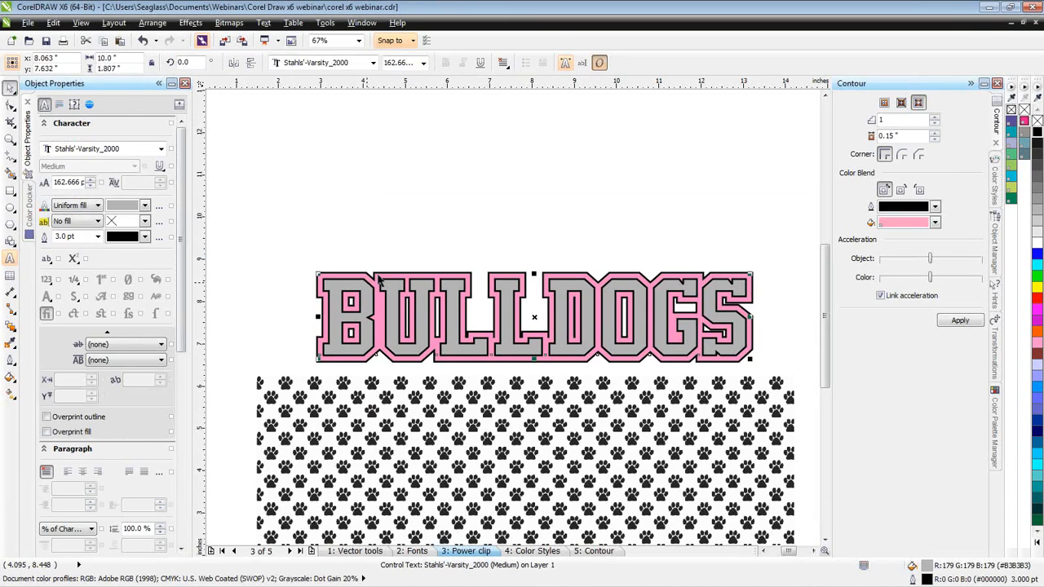
pyautogui.click(363, 222)
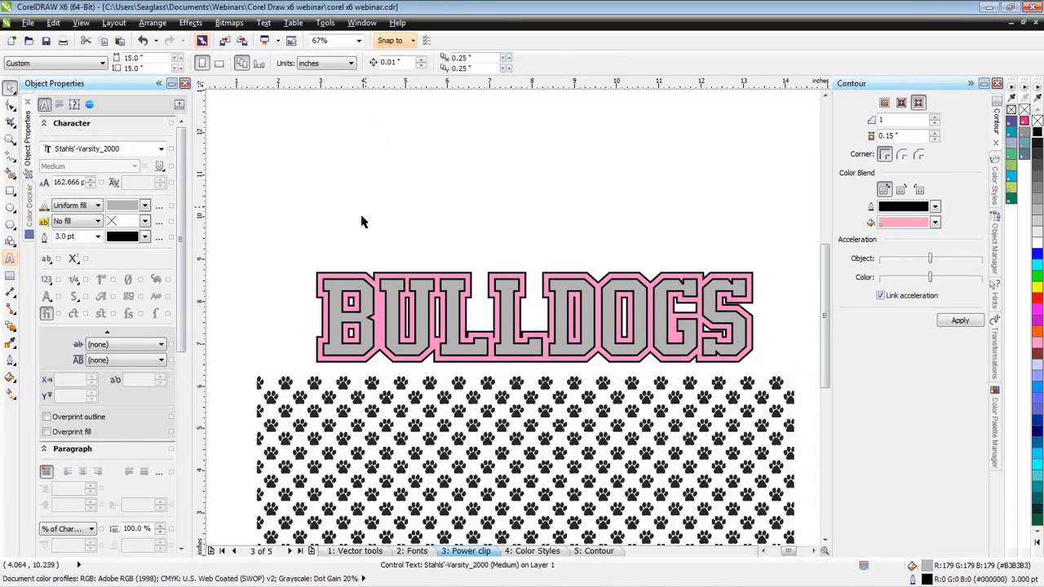
# - Try moving the BULLDOGS text upward, undo the move, and look through the outline color choices
pyautogui.click(355, 304)
pyautogui.click(364, 276)
pyautogui.moveTo(364, 276); pyautogui.dragTo(383, 231)
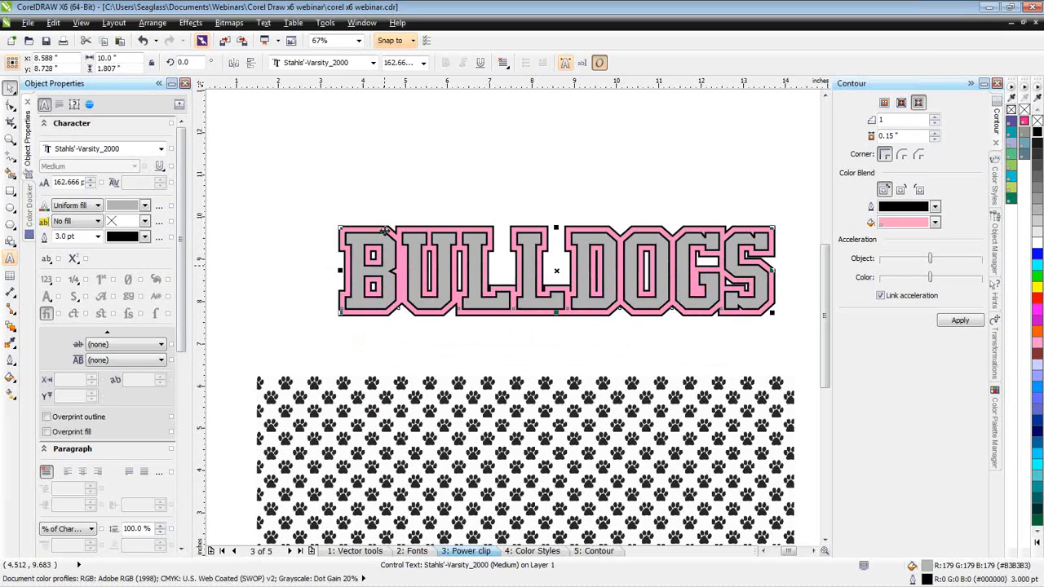
pyautogui.hotkey('ctrl', 'z')
pyautogui.hotkey('ctrl', 'z')
pyautogui.click(133, 237)
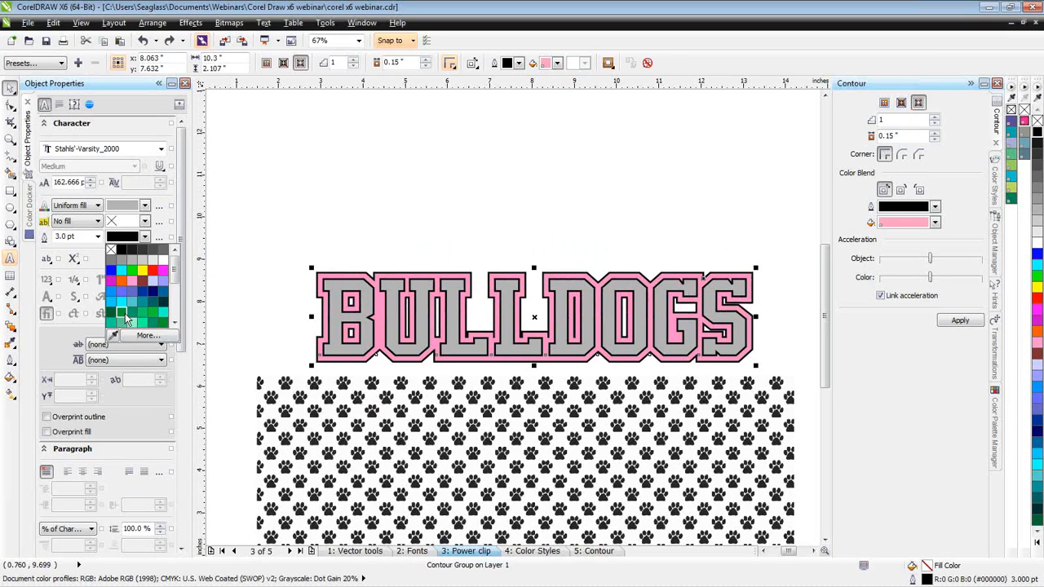
pyautogui.click(133, 239)
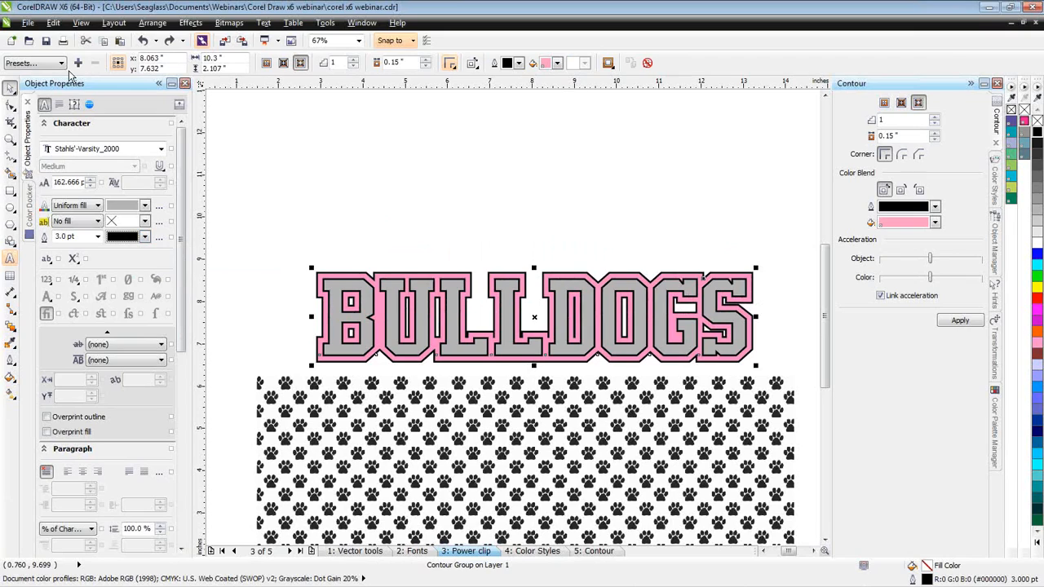
# - PowerClip the paw-print bitmap inside the letters of the BULLDOGS text
pyautogui.click(375, 451)
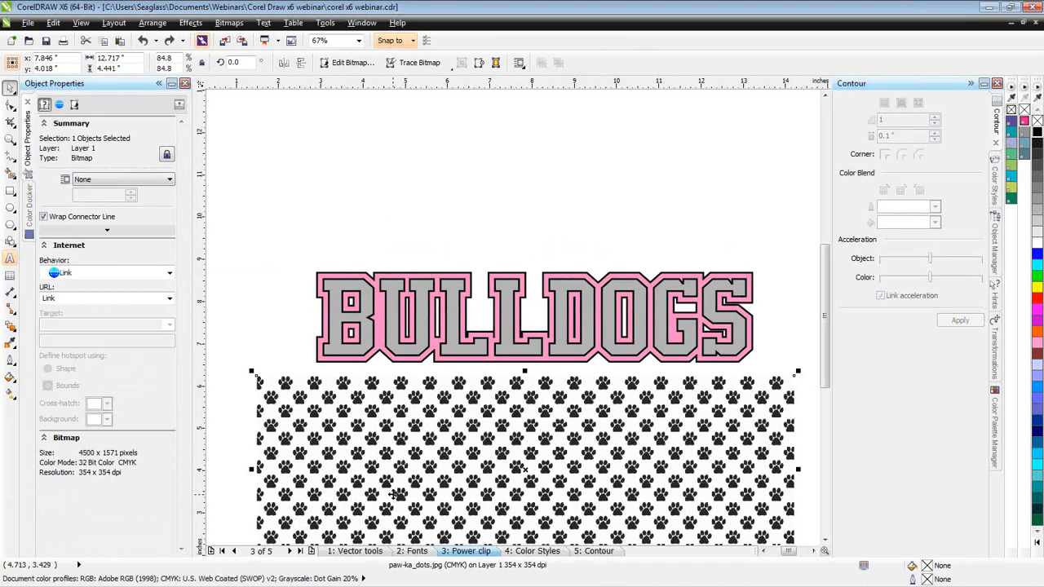
pyautogui.moveTo(394, 495); pyautogui.dragTo(396, 465)
pyautogui.press('Escape')
pyautogui.click(192, 24)
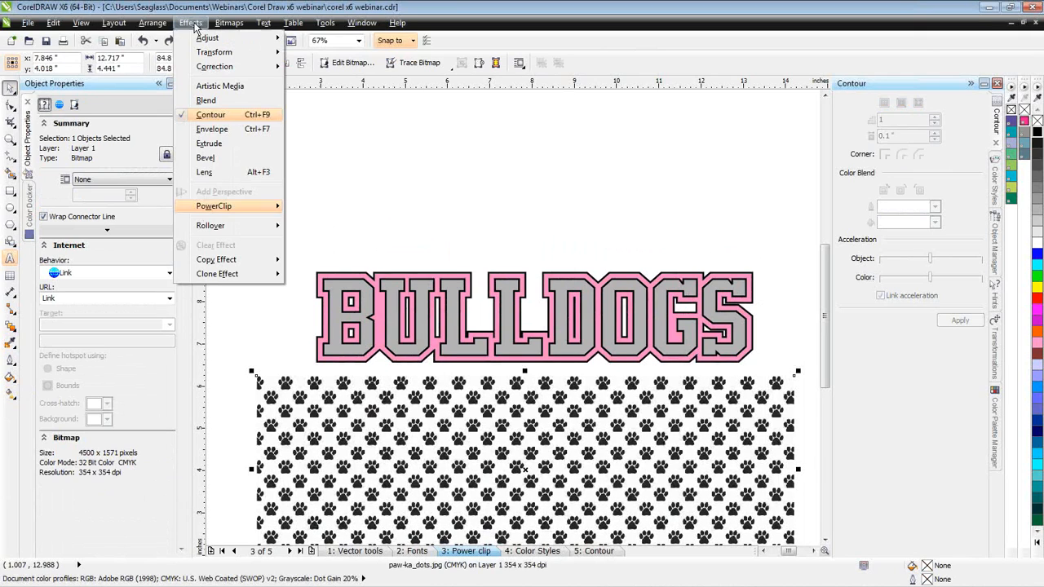
pyautogui.moveTo(235, 210)
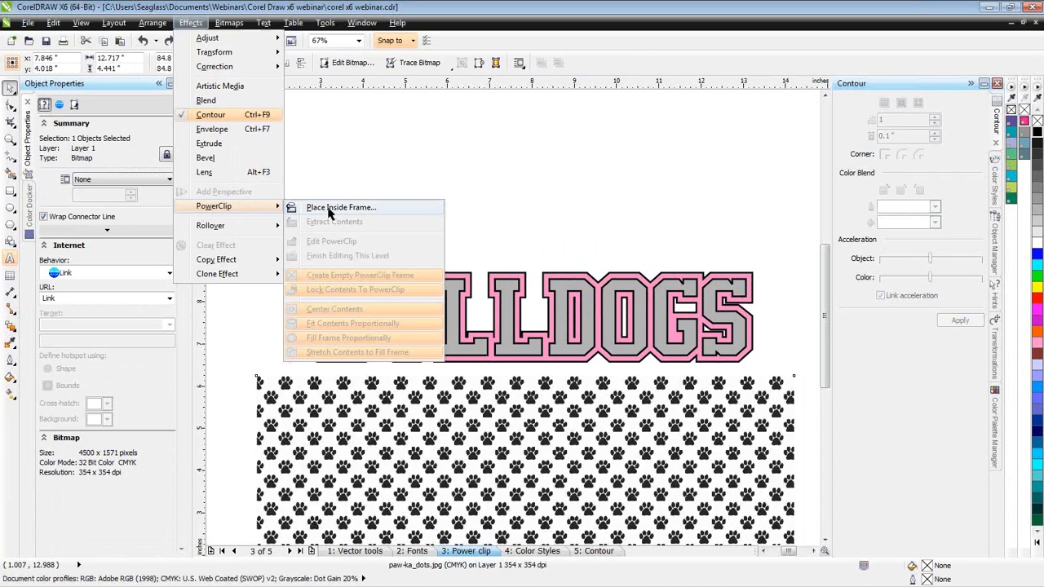
pyautogui.click(330, 210)
pyautogui.click(380, 295)
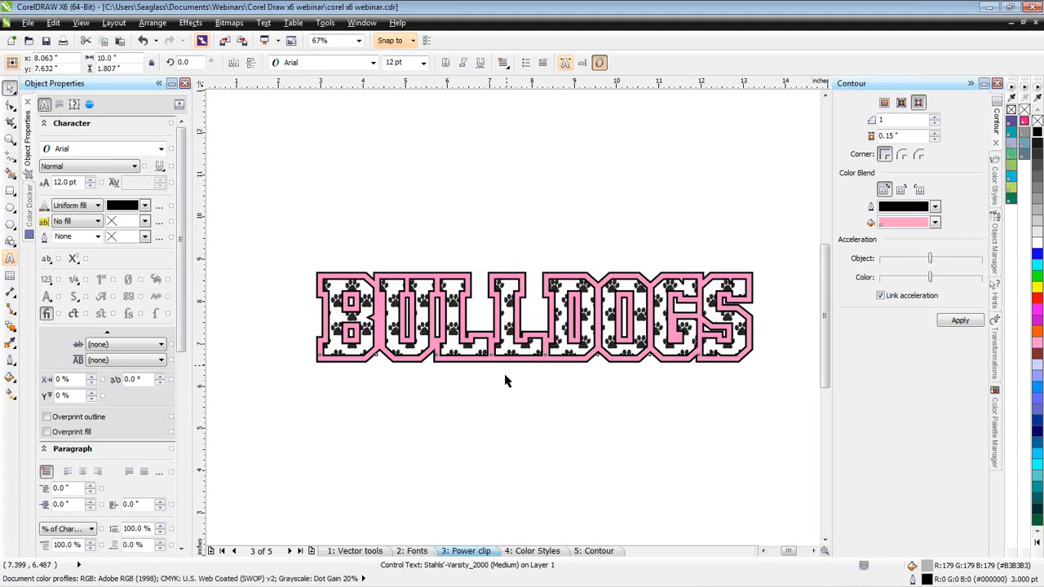
# - Open the BULLDOGS PowerClip contents for editing and scale the paw-print bitmap to about 11.4 by 4.0 inches
pyautogui.click(505, 380)
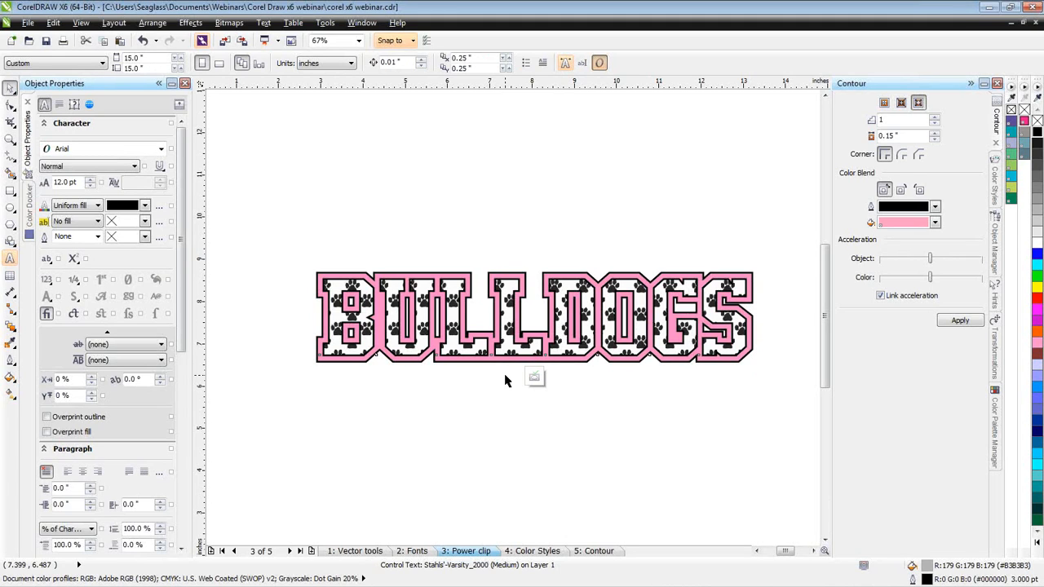
pyautogui.click(534, 376)
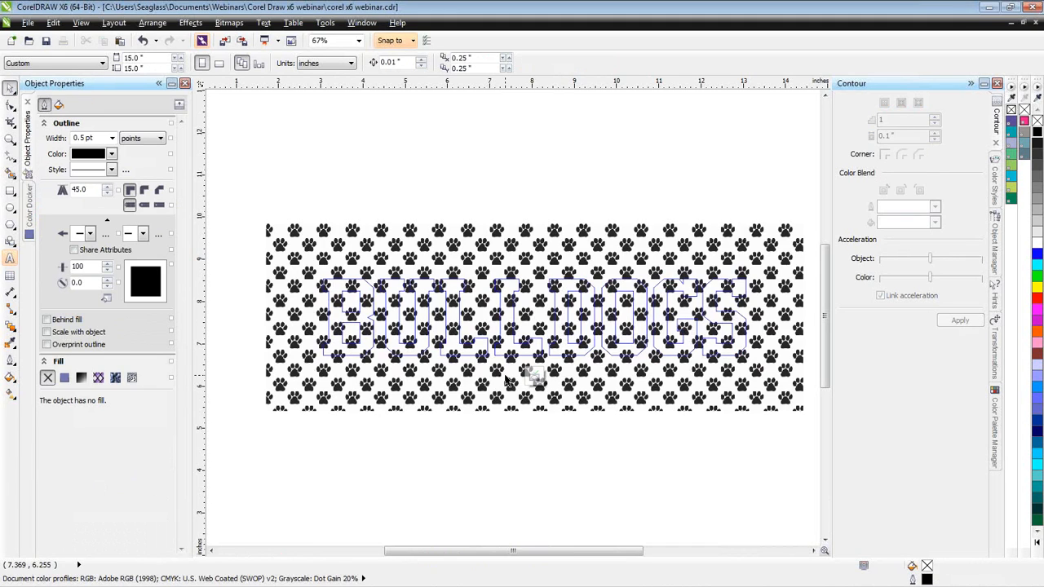
pyautogui.click(318, 261)
pyautogui.click(318, 260)
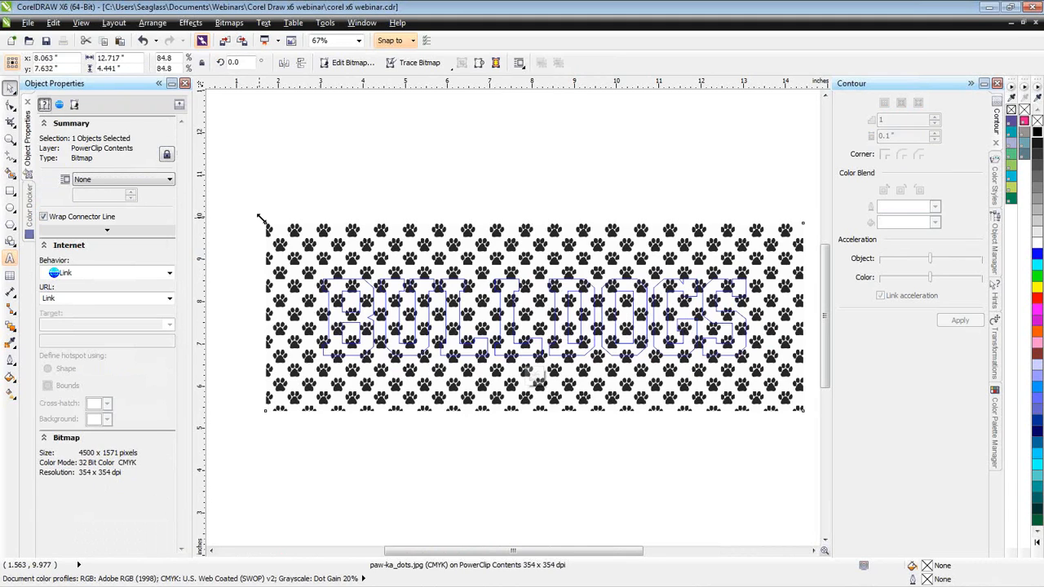
pyautogui.moveTo(259, 219); pyautogui.dragTo(273, 228)
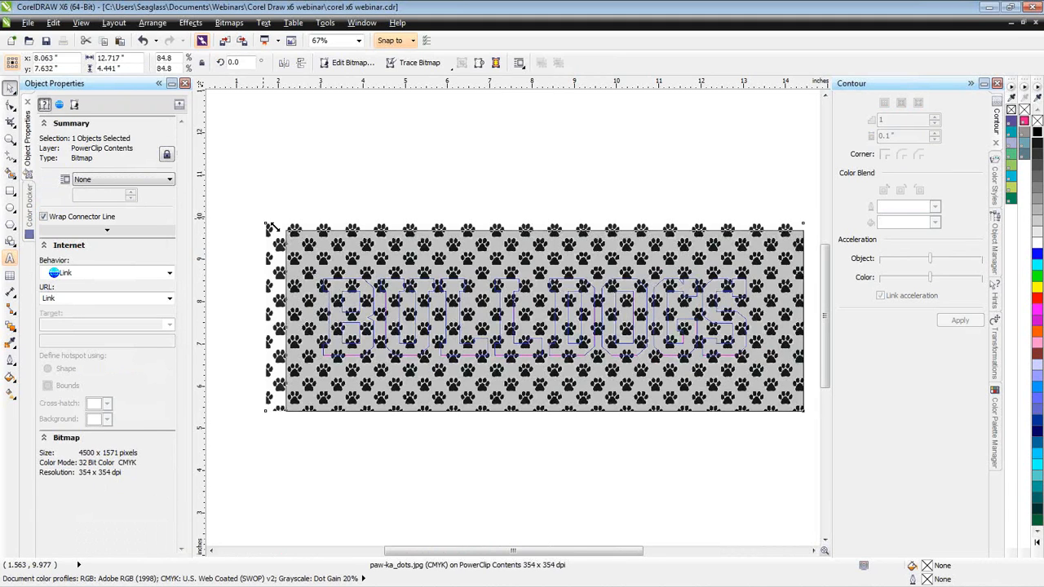
pyautogui.moveTo(272, 227); pyautogui.dragTo(282, 238)
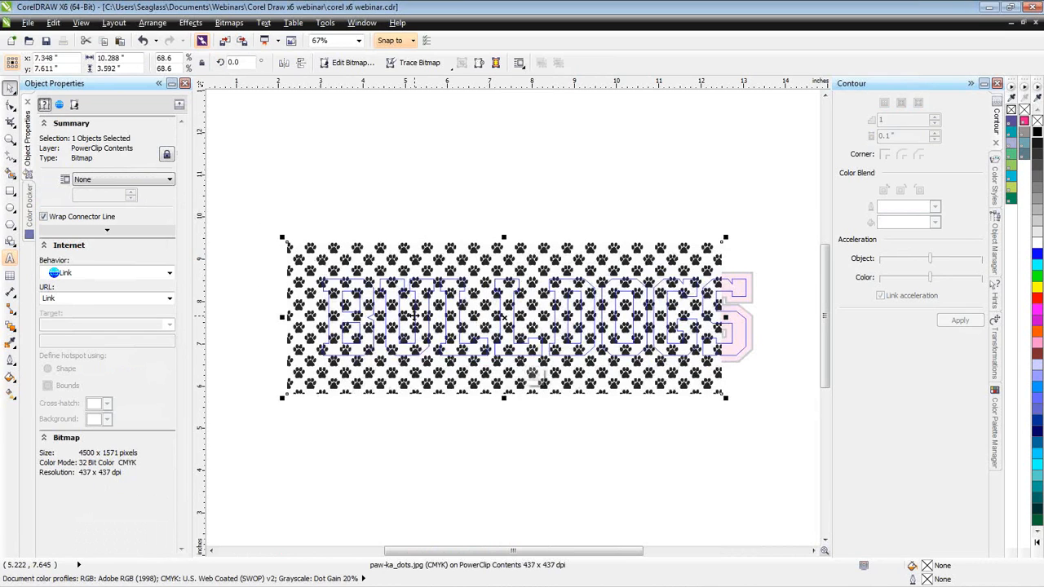
pyautogui.moveTo(727, 238); pyautogui.dragTo(774, 220)
# - Reselect the paw-print bitmap and finish editing the PowerClip contents
pyautogui.click(567, 200)
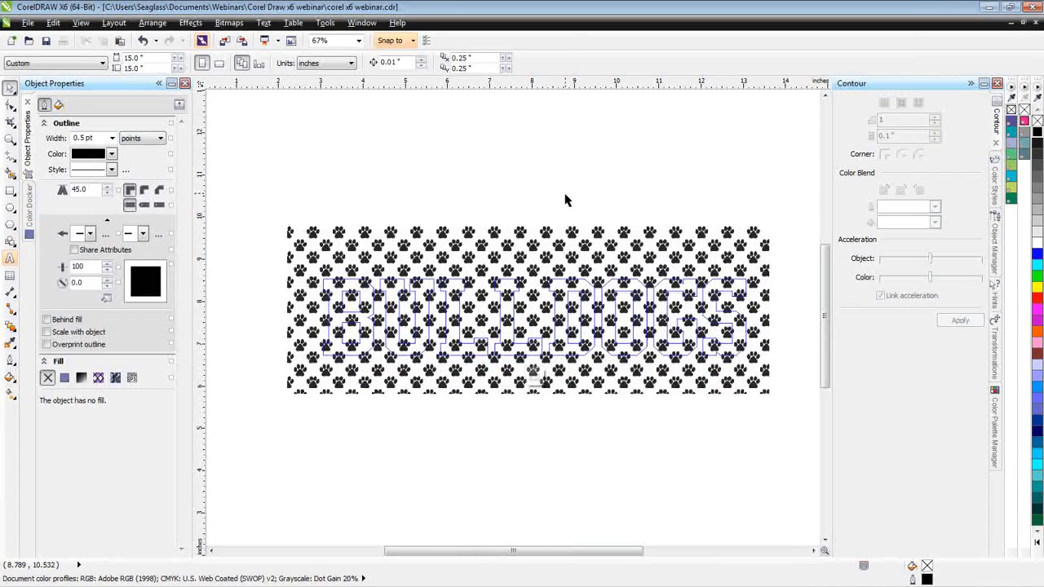
pyautogui.rightClick(553, 239)
pyautogui.click(515, 310)
pyautogui.click(517, 310)
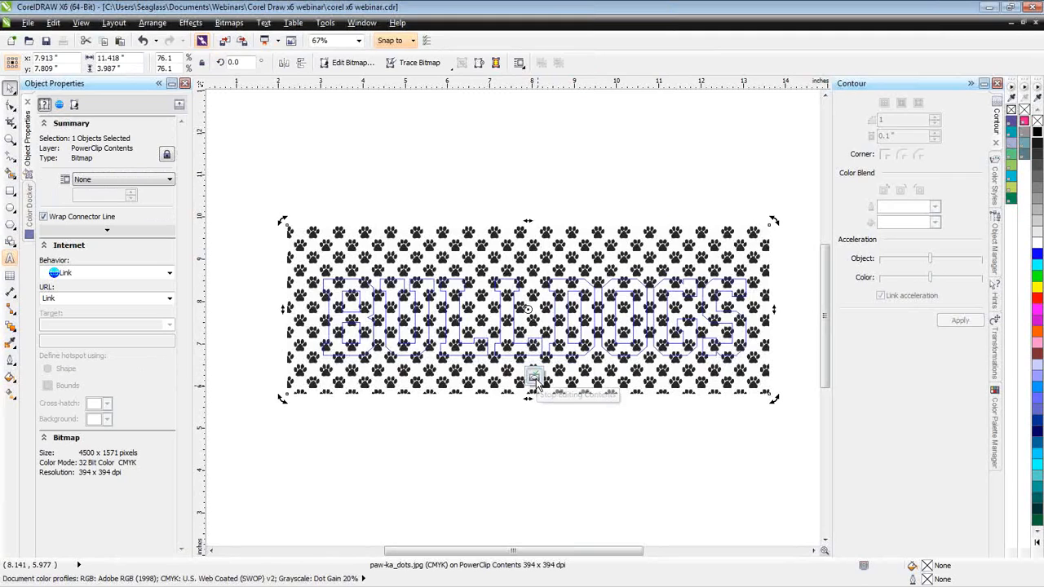
pyautogui.click(534, 379)
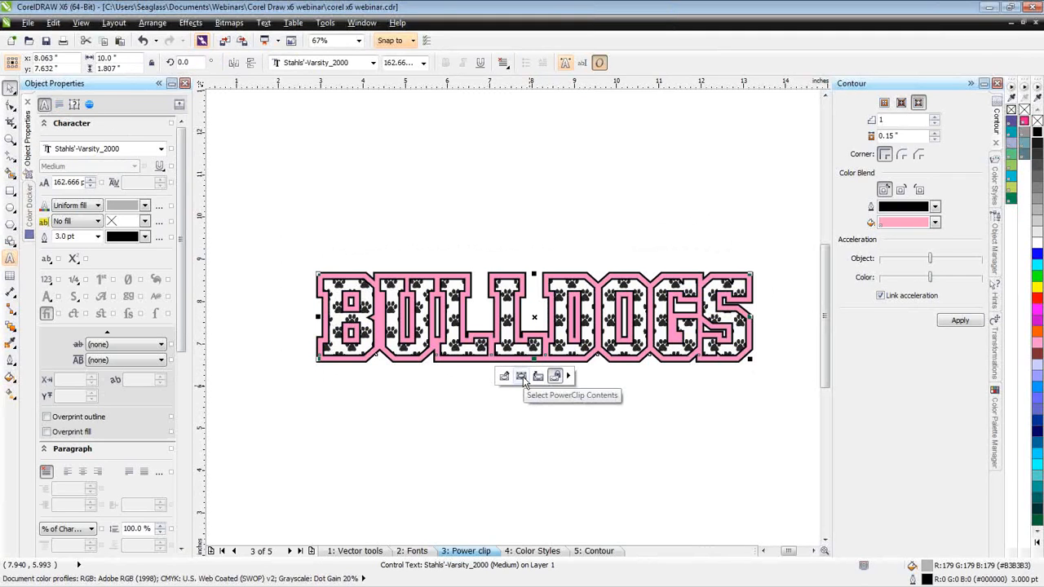
# - Select the paw-print contents directly inside the BULLDOGS text and resize them to about 10.7 by 3.4 inches
pyautogui.click(522, 377)
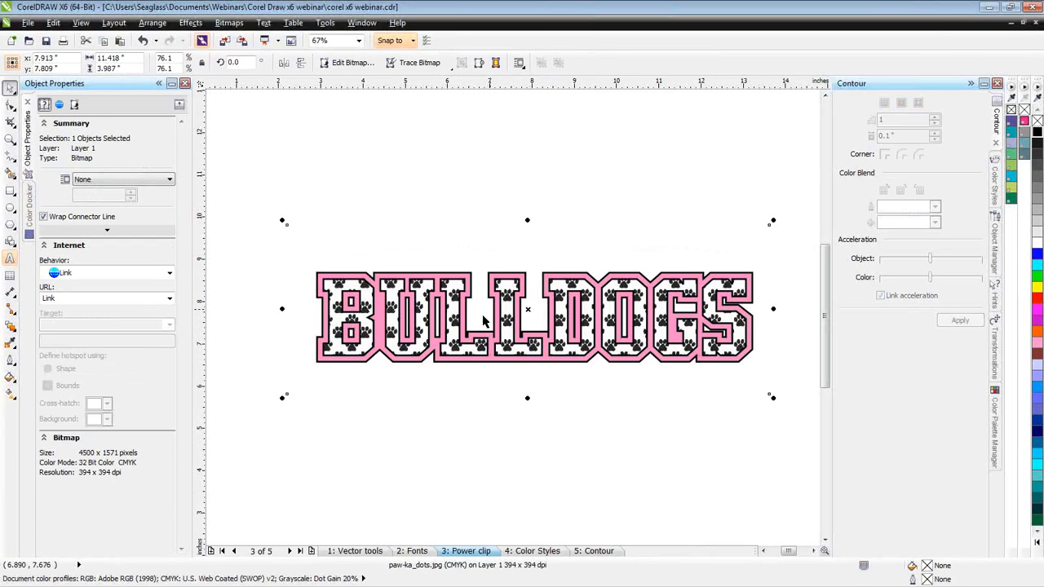
pyautogui.moveTo(282, 220); pyautogui.dragTo(305, 244)
pyautogui.moveTo(497, 329); pyautogui.dragTo(453, 317)
pyautogui.moveTo(724, 320); pyautogui.dragTo(763, 321)
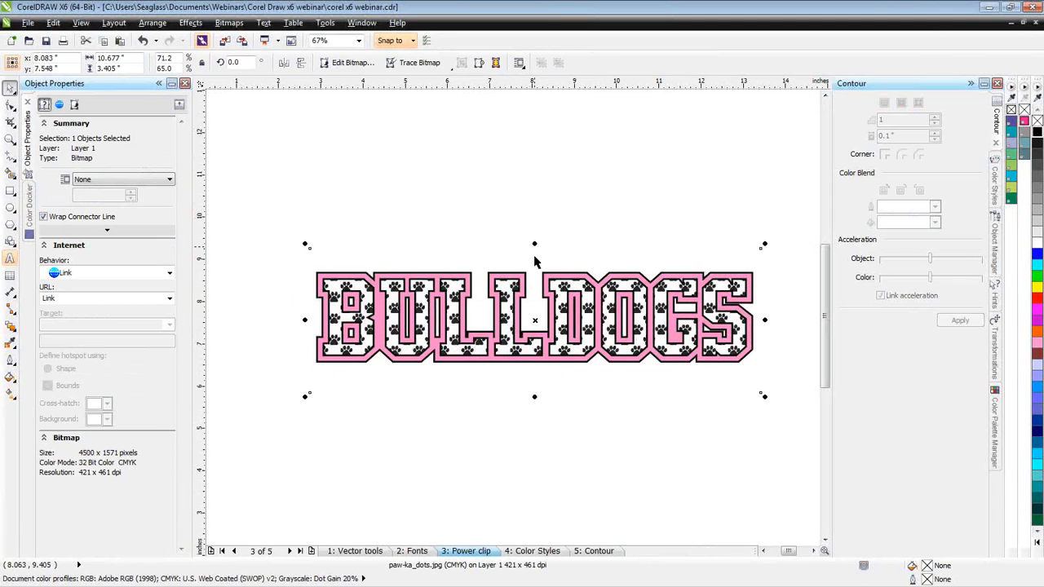
# - Rotate the selected paw-print contents counterclockwise by about 7.7 degrees inside the letters and deselect them
pyautogui.click(535, 261)
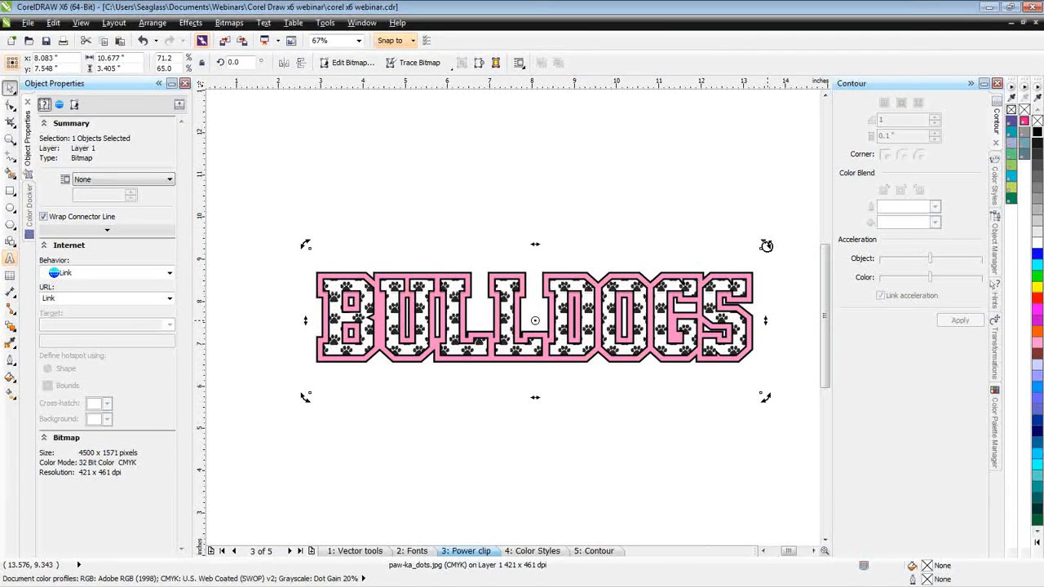
pyautogui.moveTo(767, 247); pyautogui.dragTo(742, 222)
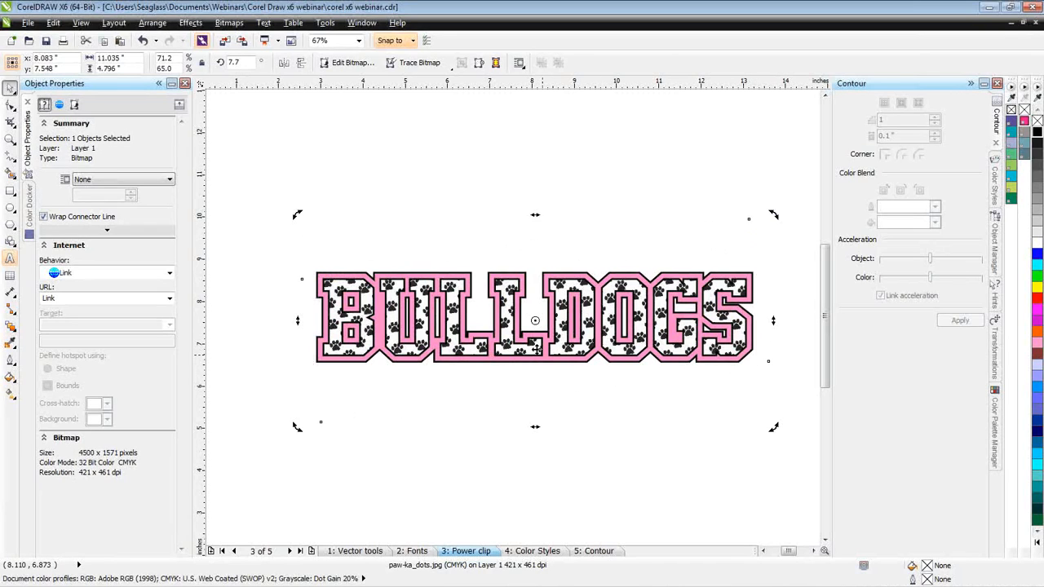
pyautogui.click(530, 395)
pyautogui.click(492, 443)
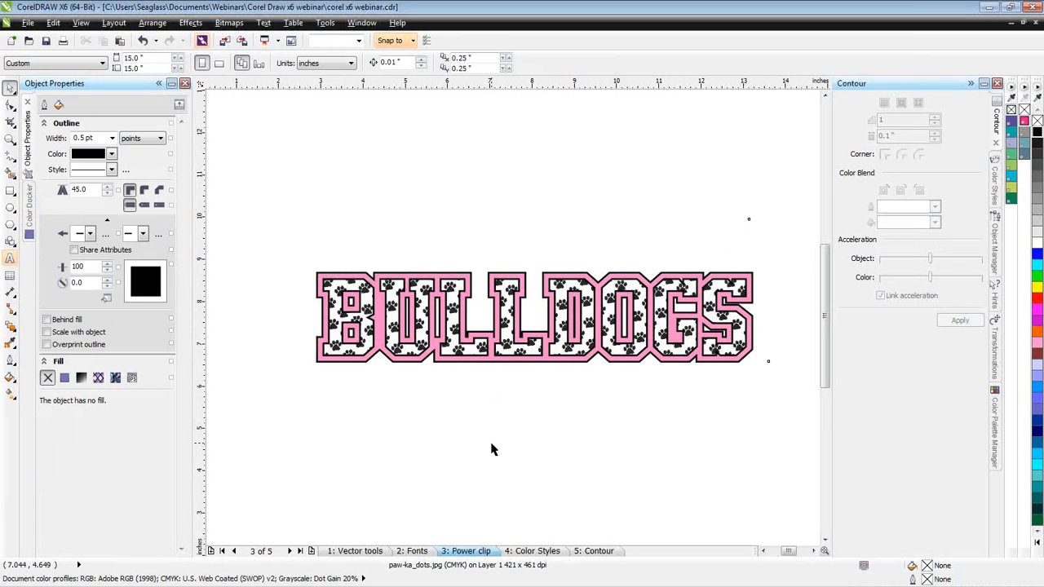
# - Try extracting the paw-print bitmap from the BULLDOGS text and enlarging it, and undo back to the clipped text
pyautogui.click(471, 349)
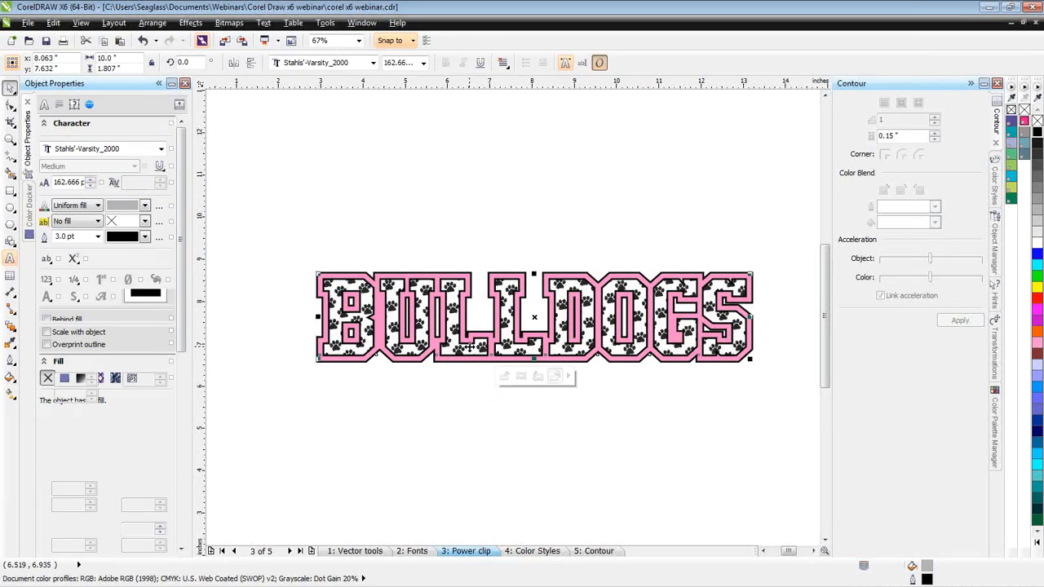
pyautogui.click(539, 377)
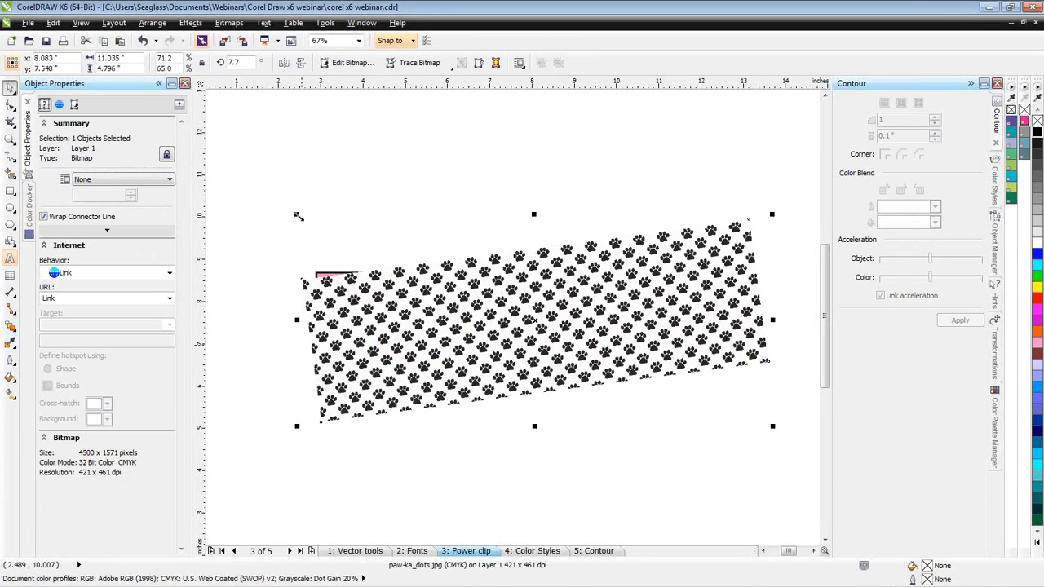
pyautogui.moveTo(299, 216); pyautogui.dragTo(286, 202)
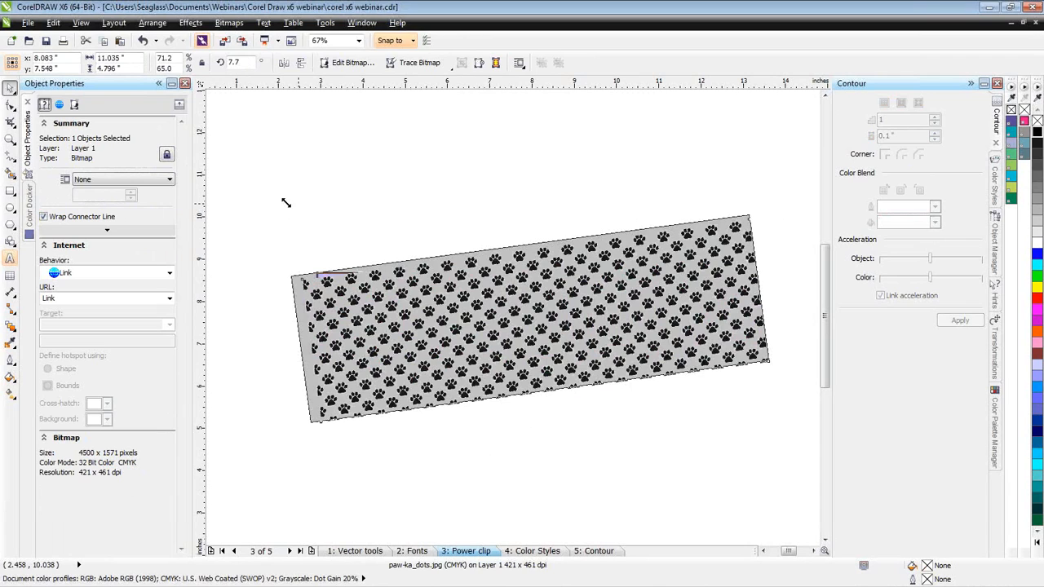
pyautogui.moveTo(286, 202); pyautogui.dragTo(280, 203)
pyautogui.click(190, 22)
pyautogui.click(312, 137)
pyautogui.hotkey('ctrl', 'z')
pyautogui.hotkey('ctrl', 'z')
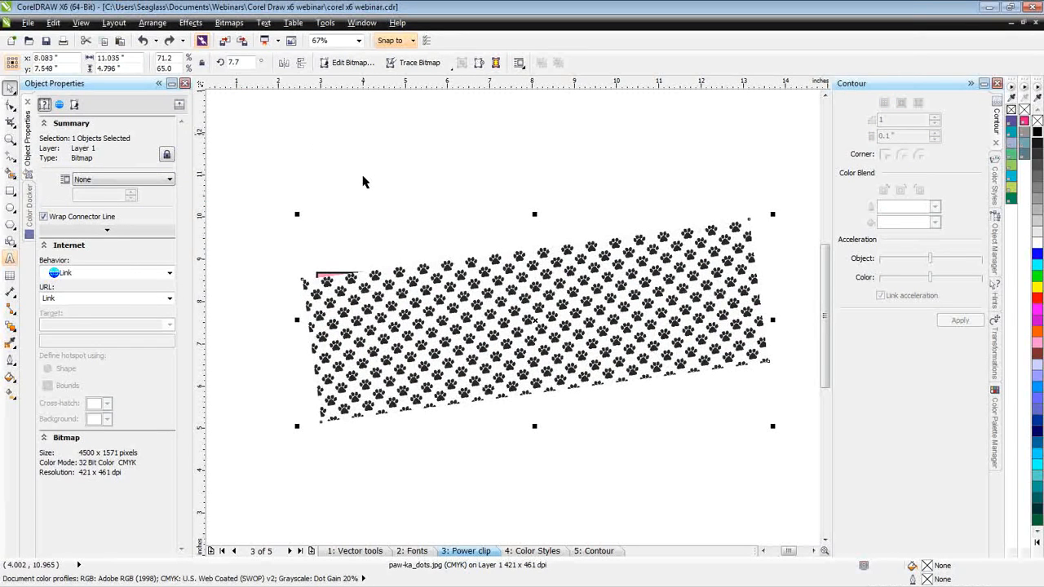
pyautogui.hotkey('ctrl', 'z')
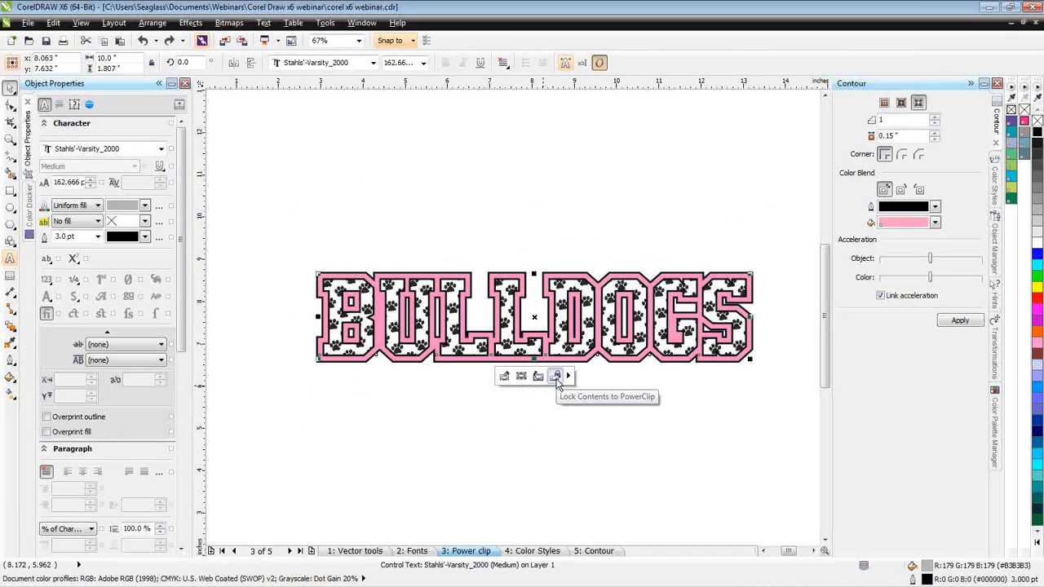
# - Try fitting the PowerClip contents proportionally within the BULLDOGS text and undo the fit
pyautogui.click(568, 377)
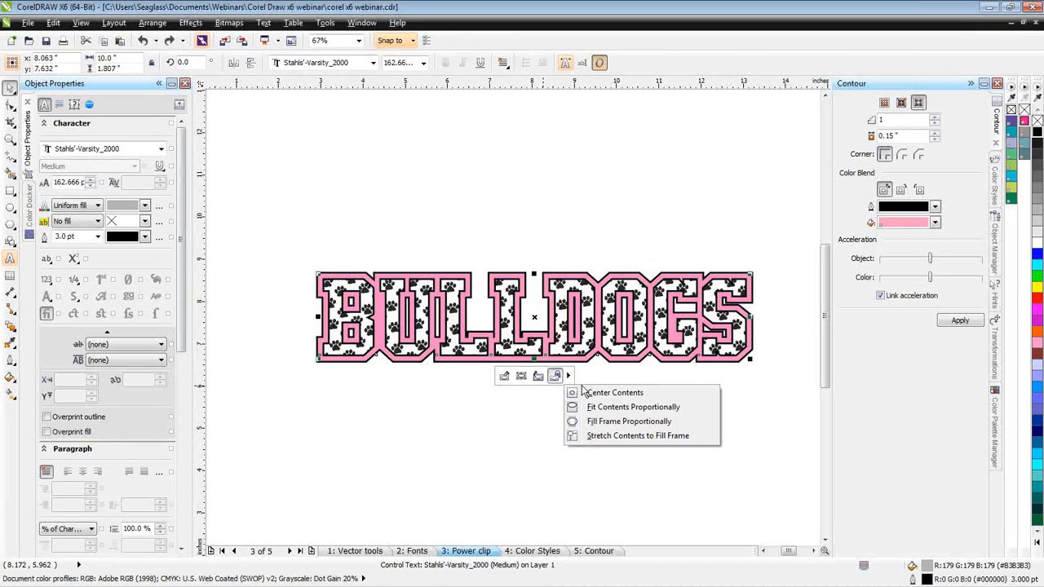
pyautogui.click(641, 408)
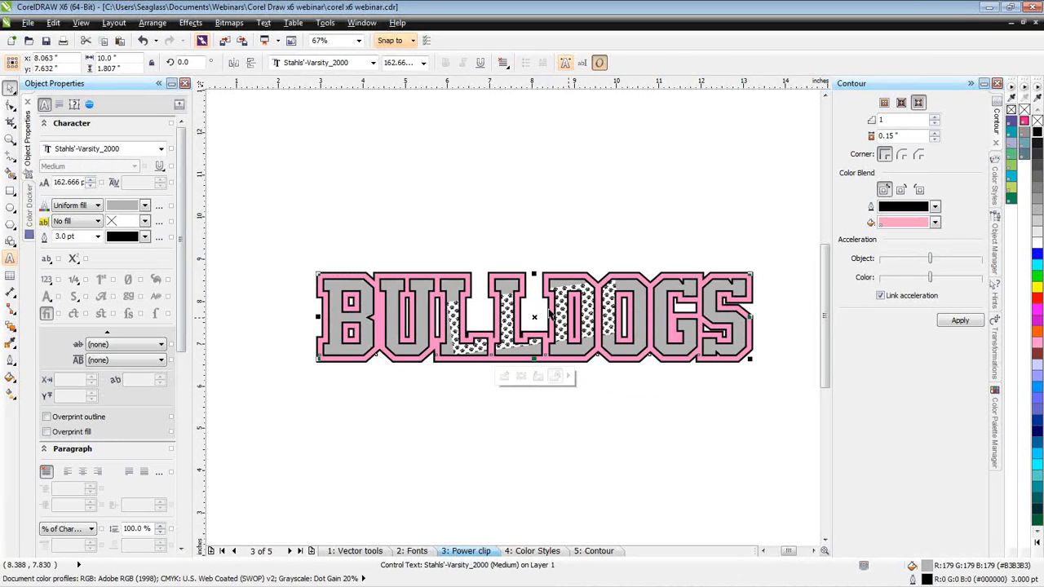
pyautogui.hotkey('ctrl', 'z')
# - Try stretching the PowerClip contents to fill the frame and look over the other content-fitting options
pyautogui.click(569, 376)
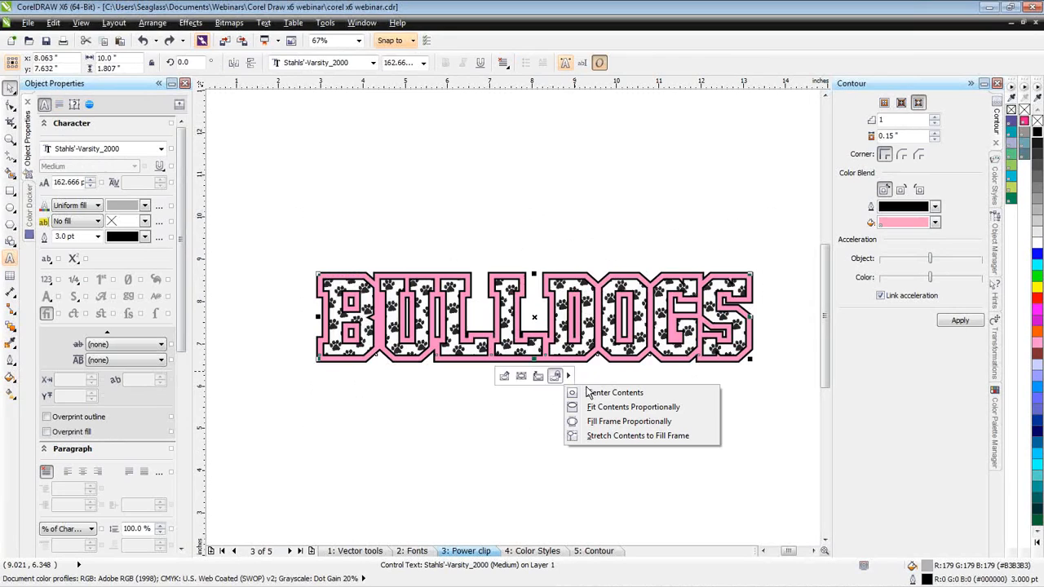
pyautogui.click(617, 438)
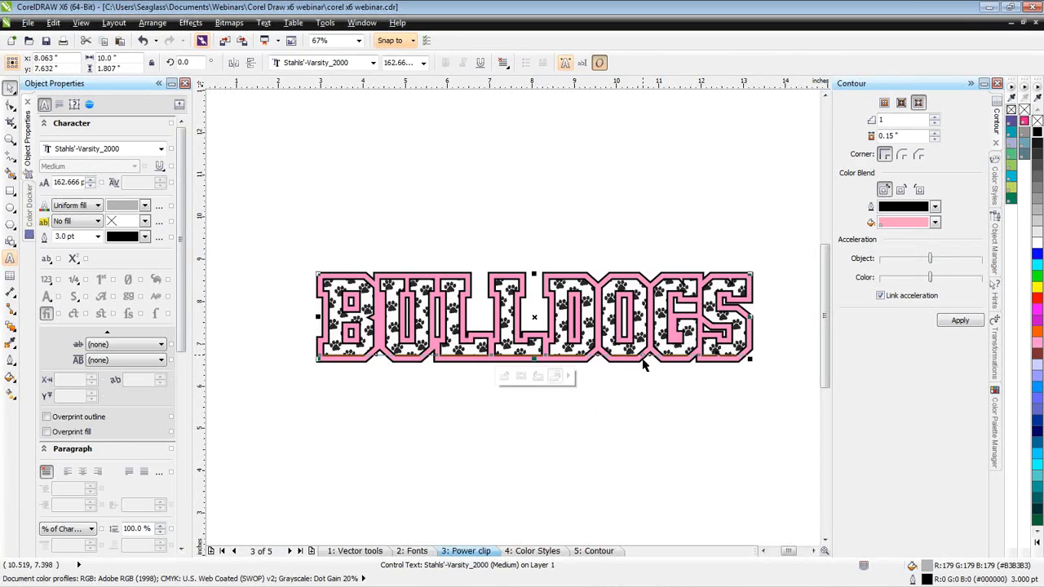
pyautogui.click(568, 376)
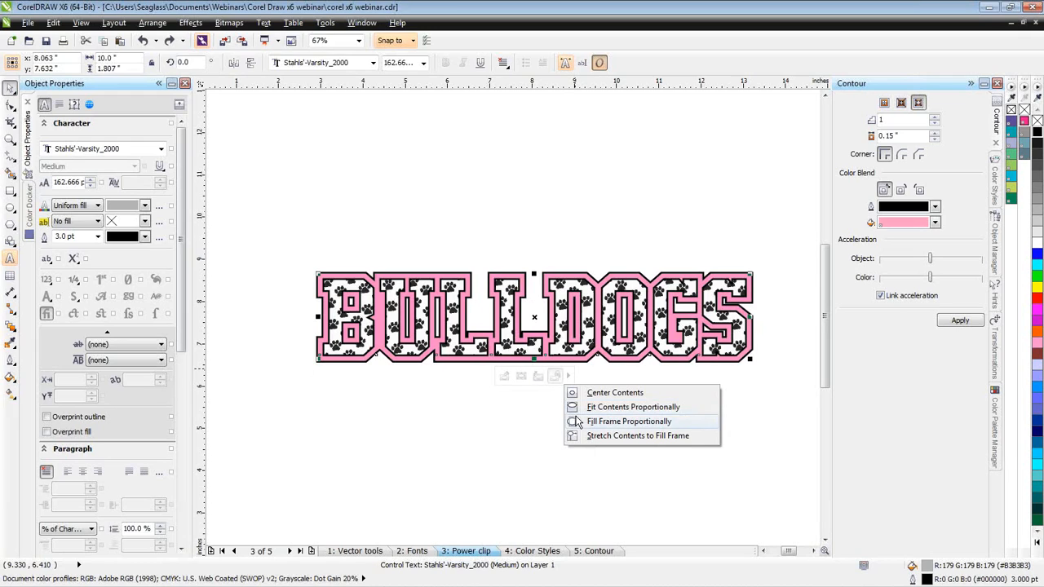
pyautogui.click(538, 406)
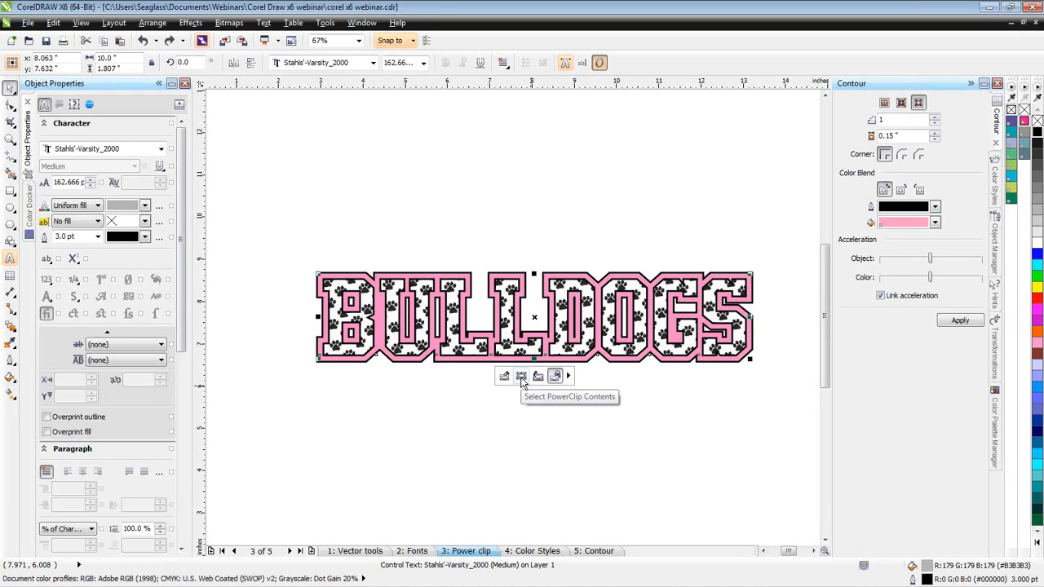
# - Select the paw-print contents within the BULLDOGS text and enlarge them to about 13.9 by 6.0 inches
pyautogui.click(521, 377)
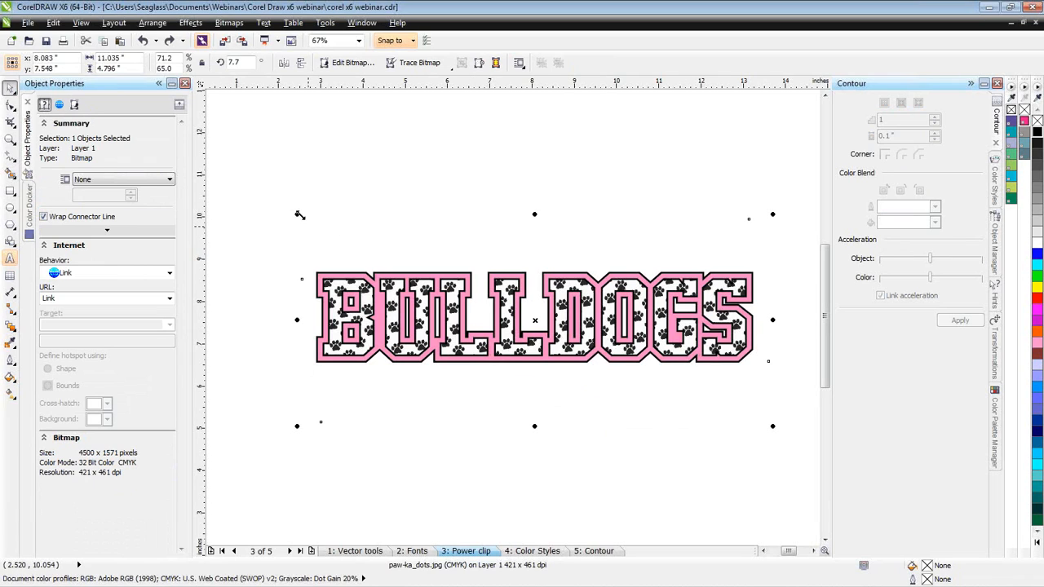
pyautogui.moveTo(296, 215); pyautogui.dragTo(503, 253)
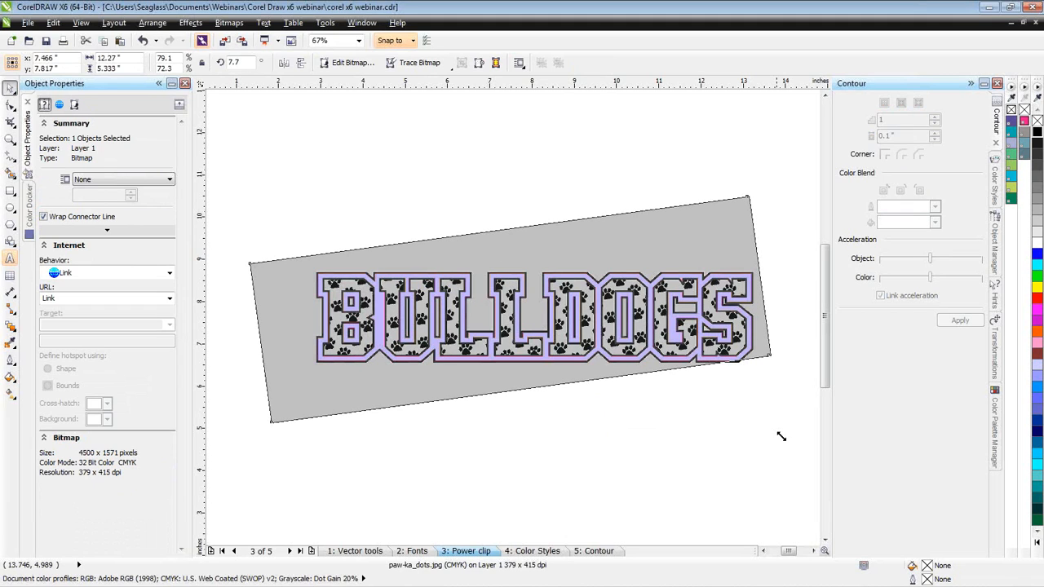
pyautogui.moveTo(782, 436); pyautogui.dragTo(568, 392)
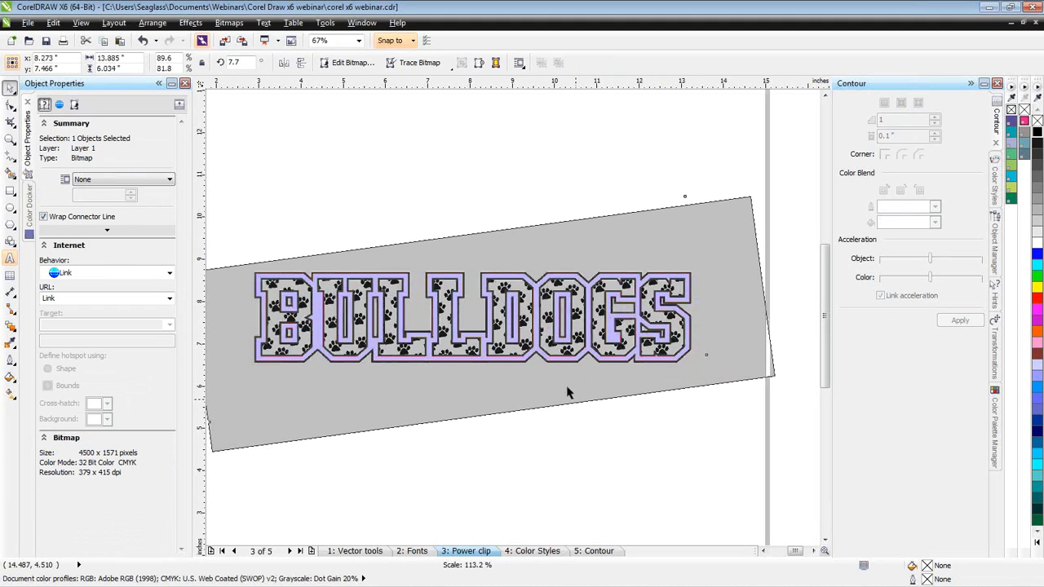
pyautogui.click(569, 393)
# - Rotate the paw-print contents clockwise until the pattern is roughly level in the letters, and reselect the BULLDOGS text
pyautogui.click(530, 336)
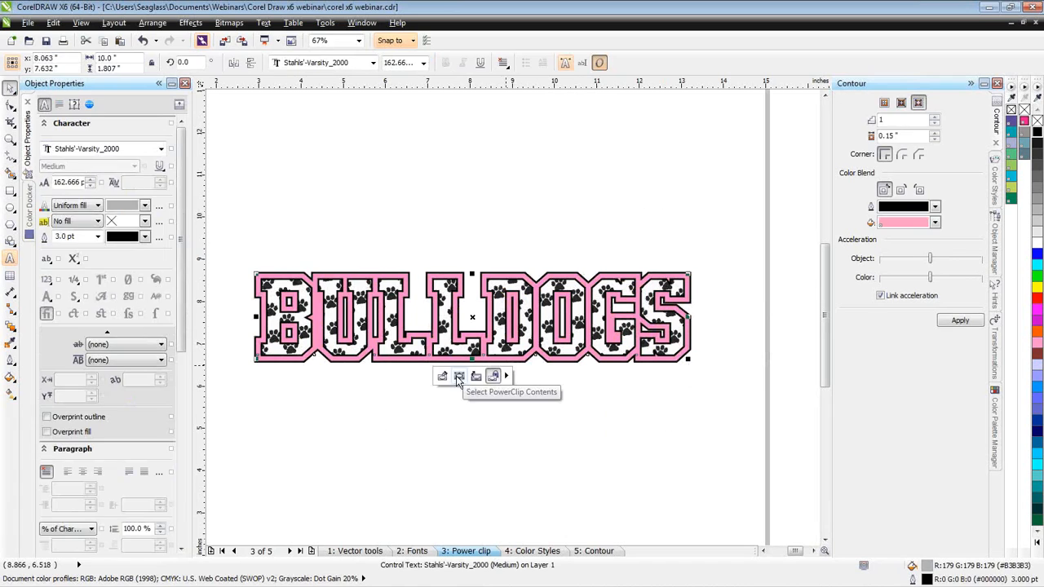
pyautogui.click(473, 375)
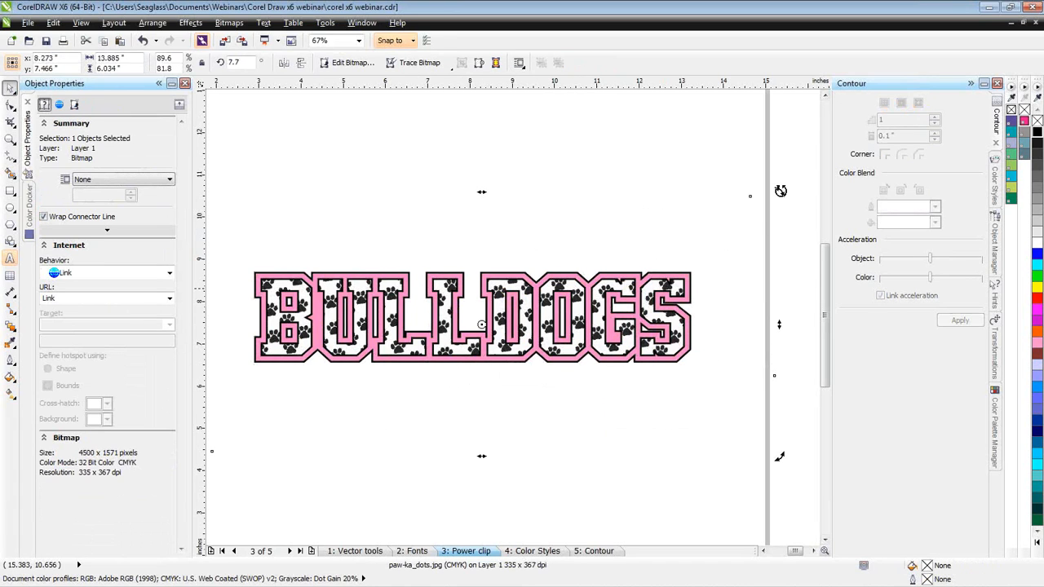
pyautogui.moveTo(780, 191); pyautogui.dragTo(783, 254)
pyautogui.click(709, 262)
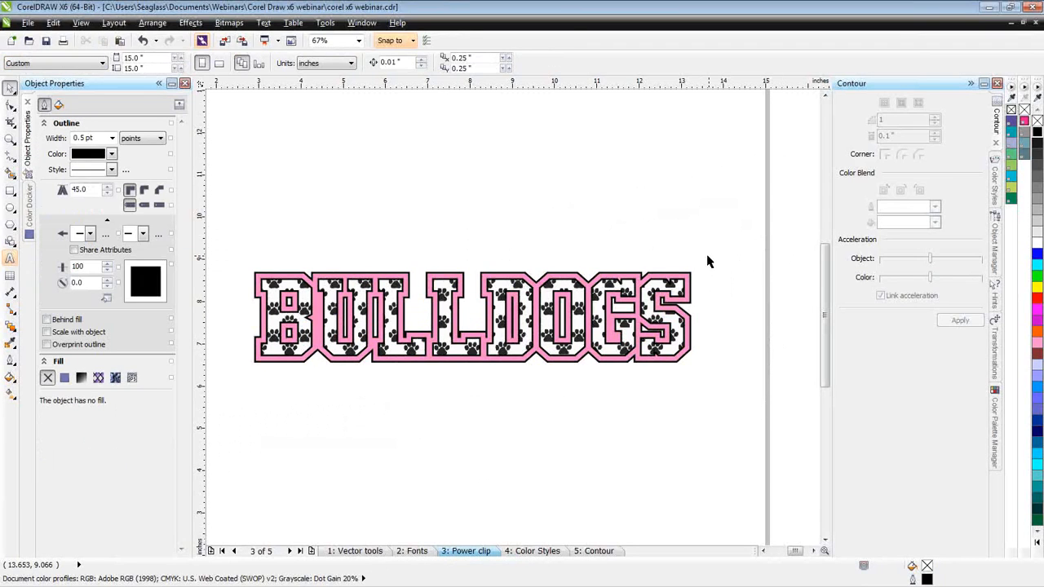
pyautogui.click(503, 359)
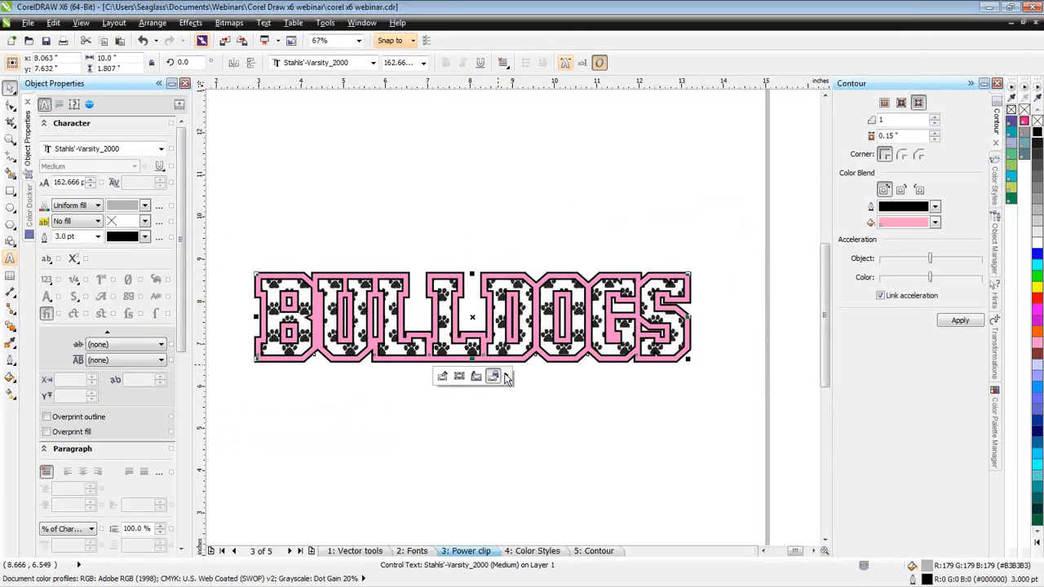
pyautogui.click(506, 376)
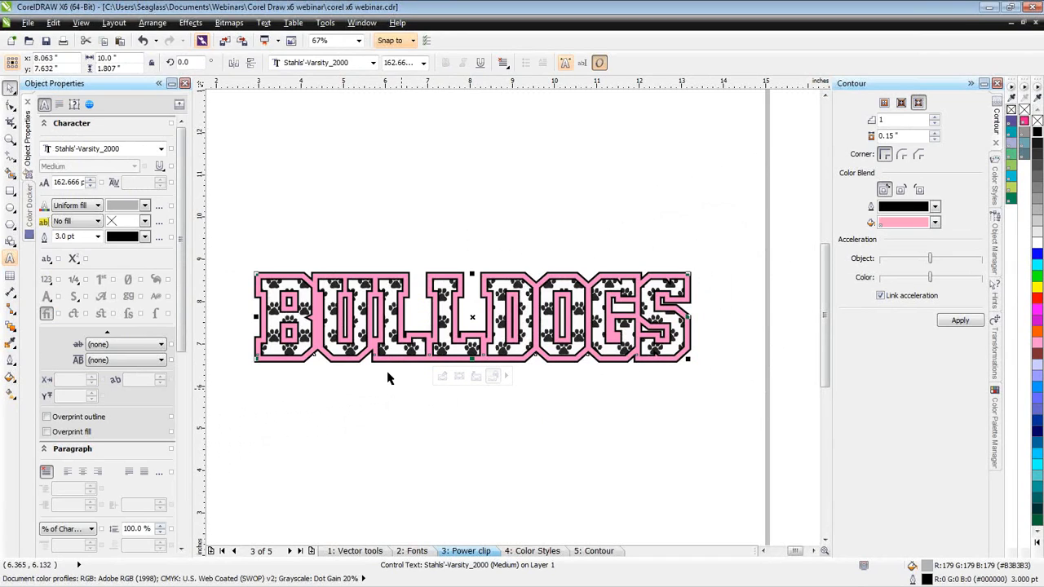
# - Go to the Color Styles page and show the whole Famous Dave's artwork
pyautogui.click(526, 553)
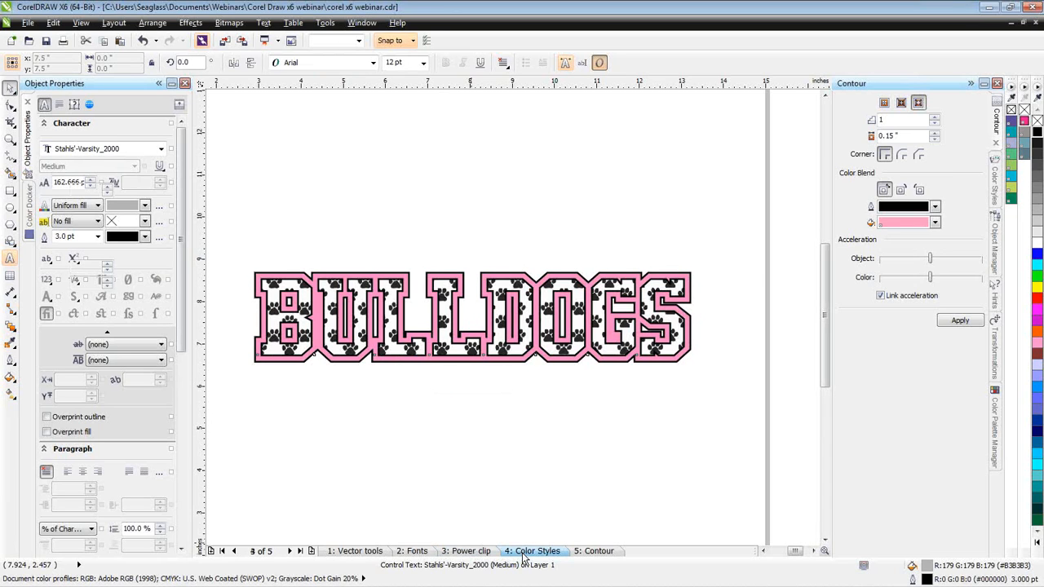
pyautogui.click(526, 552)
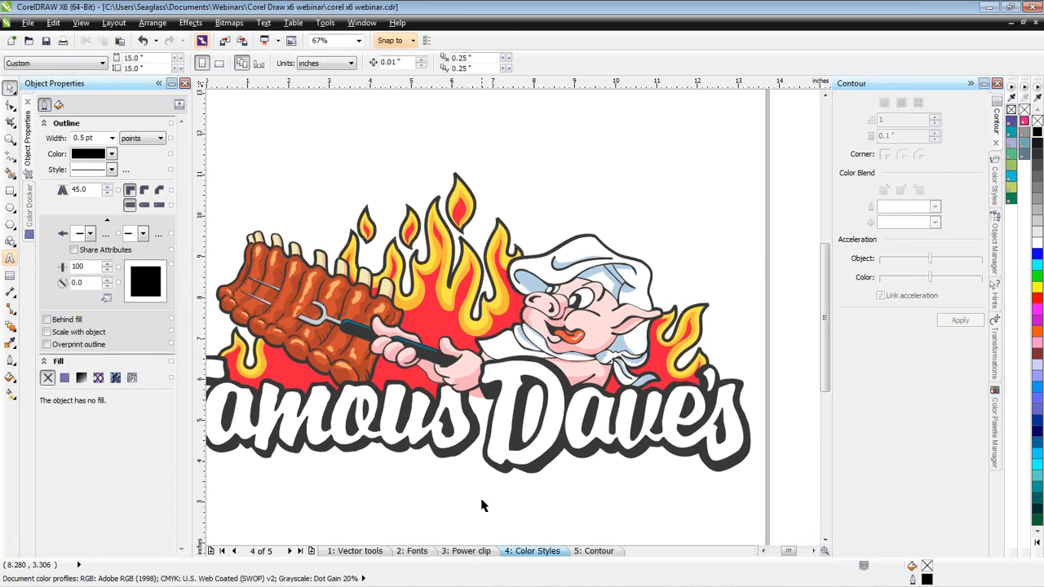
pyautogui.press('F4')
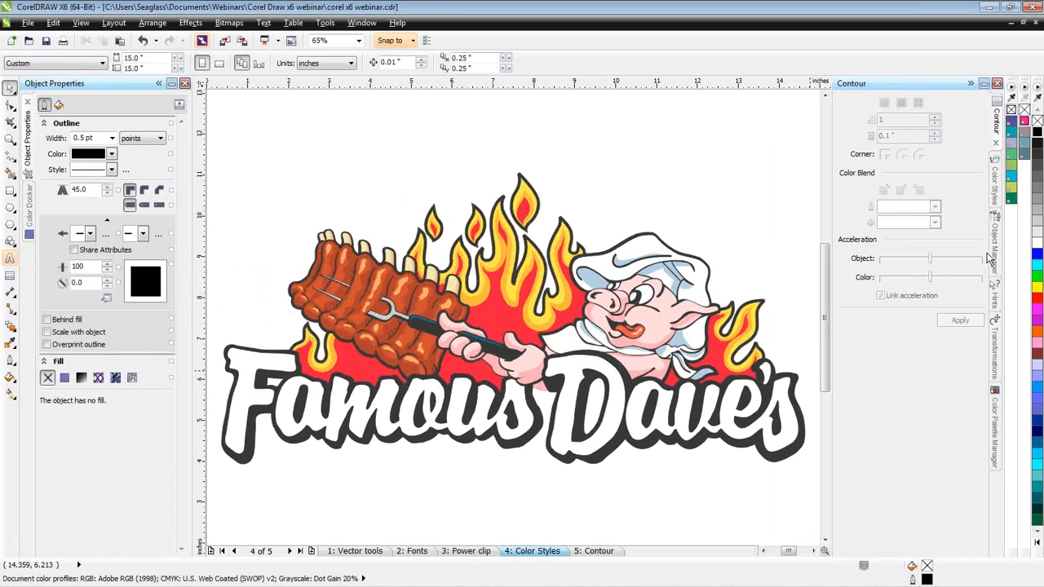
# - Bring up the document's color styles and ungroup the Famous Dave's artwork, checking that the dark shape inside the D is selectable by itself
pyautogui.click(998, 190)
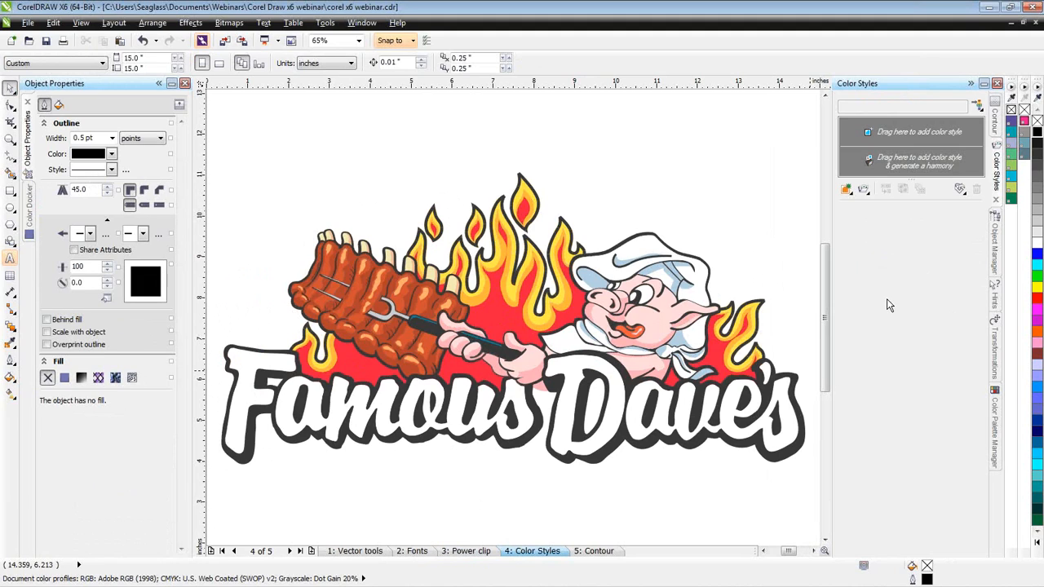
pyautogui.click(579, 439)
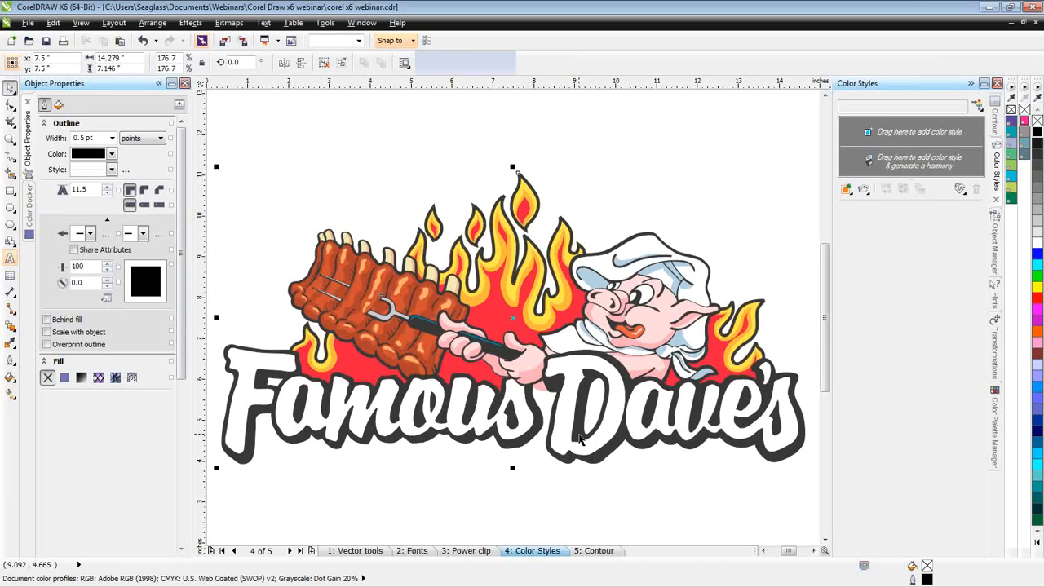
pyautogui.rightClick(579, 439)
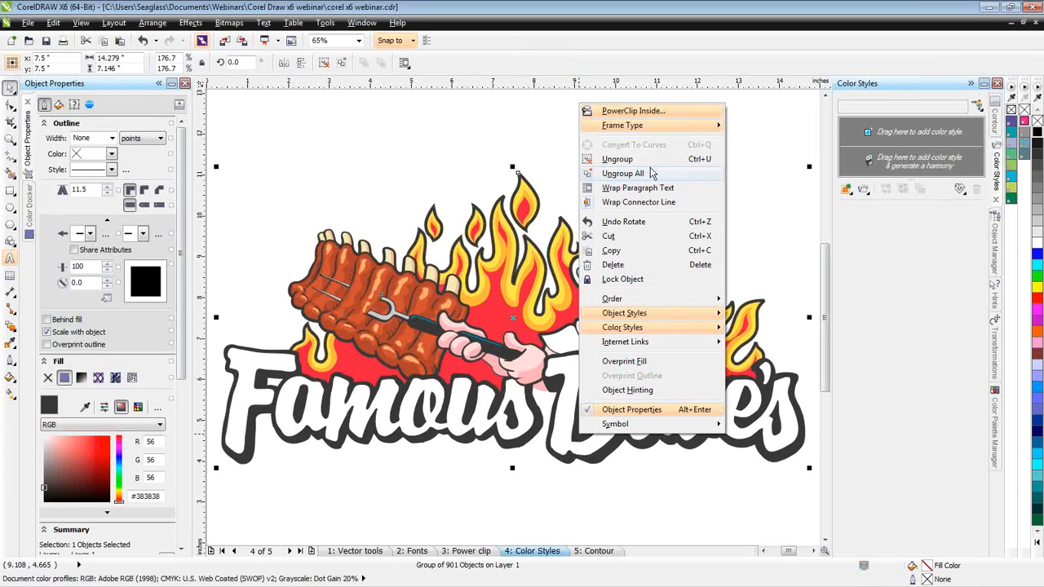
pyautogui.click(631, 159)
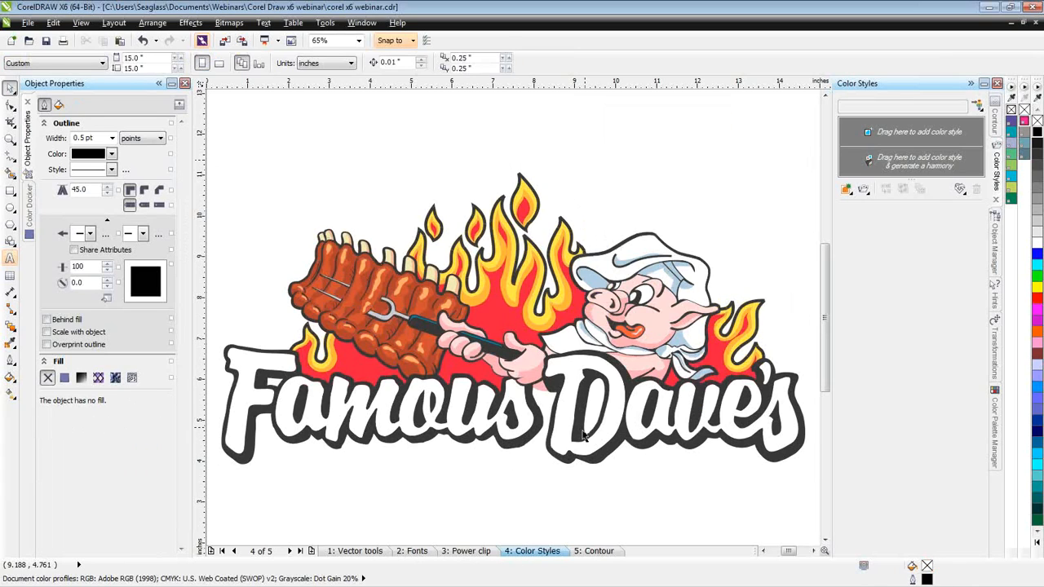
pyautogui.click(585, 438)
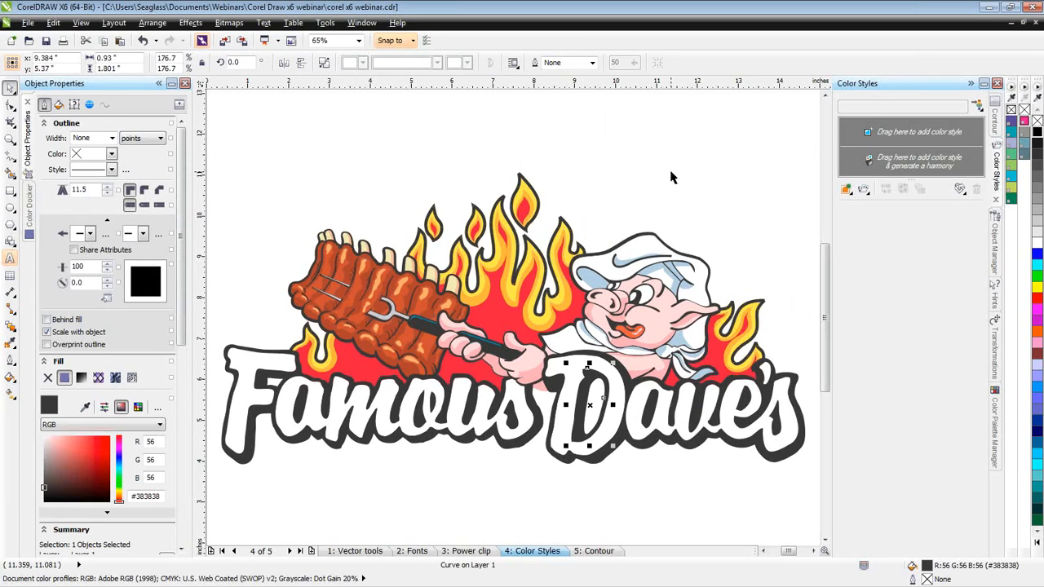
pyautogui.click(644, 147)
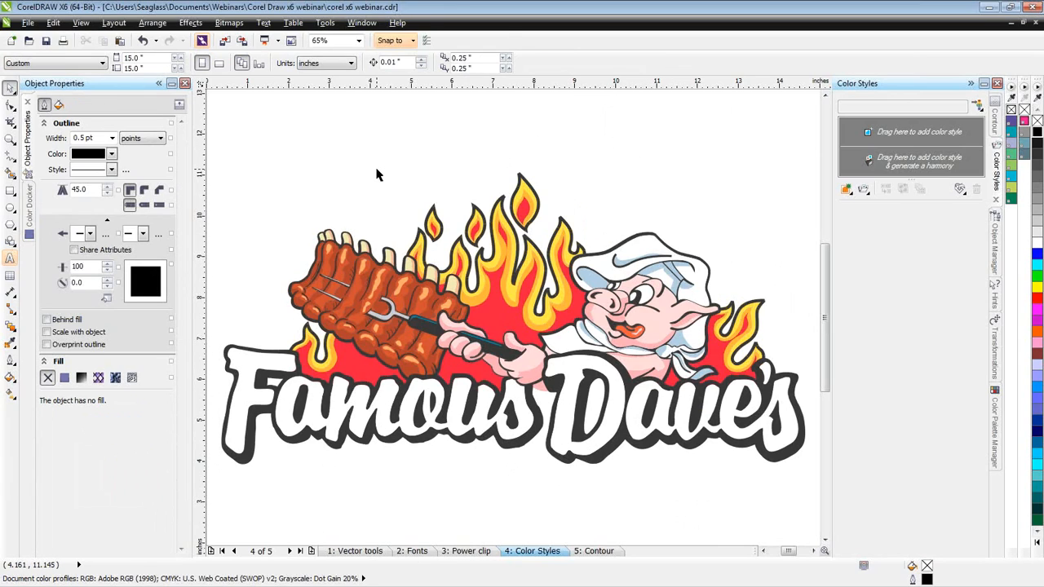
pyautogui.scroll(-2, 514, 322)
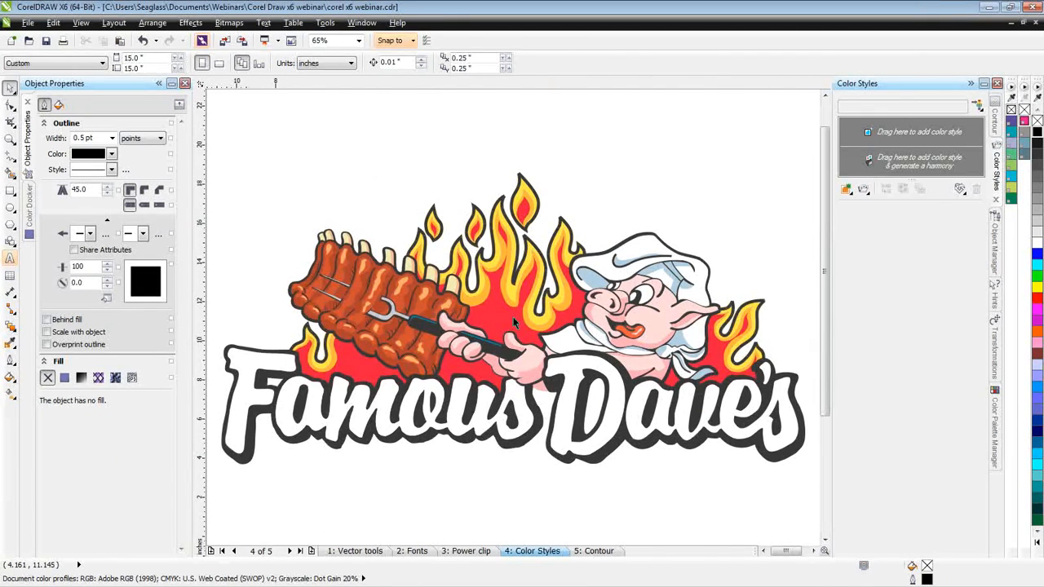
pyautogui.moveTo(413, 304); pyautogui.dragTo(773, 476)
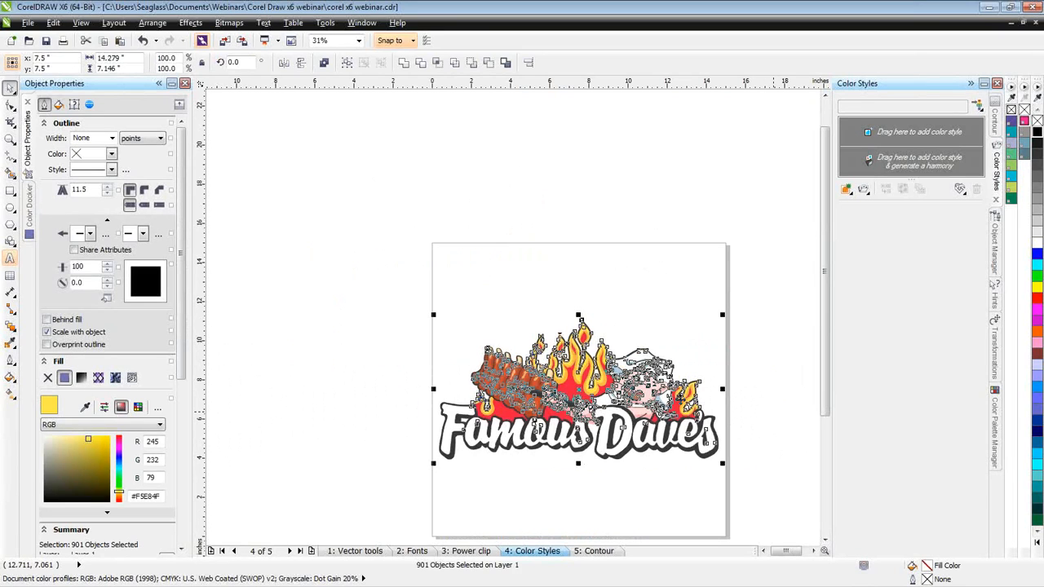
pyautogui.moveTo(681, 406); pyautogui.dragTo(742, 221)
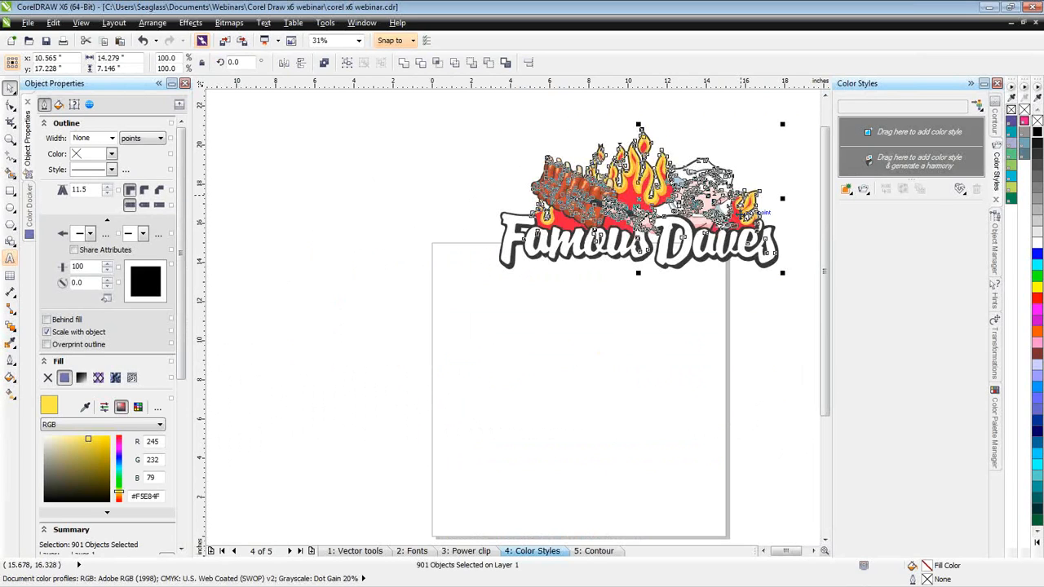
pyautogui.hotkey('ctrl', 'z')
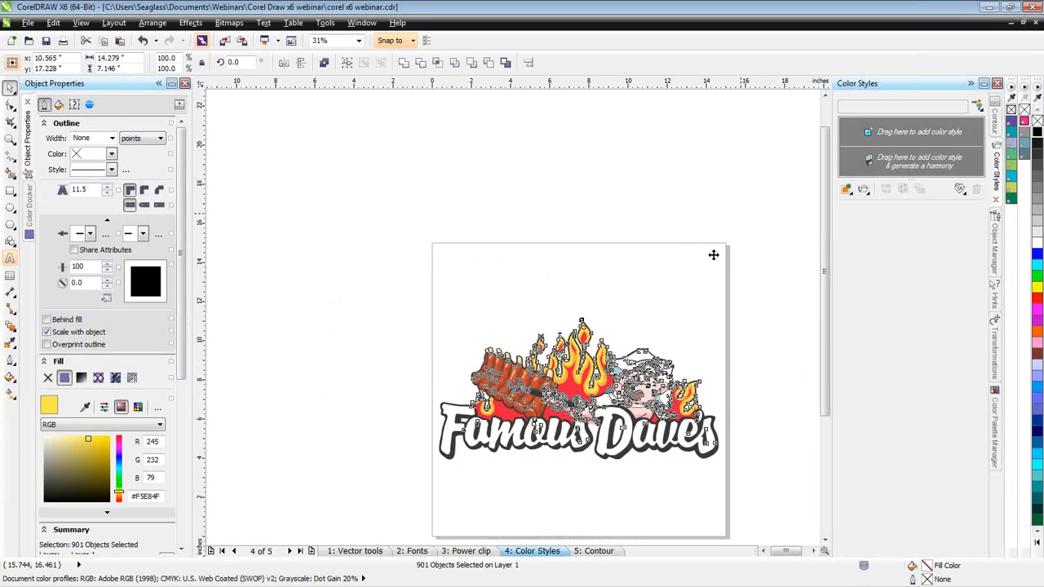
pyautogui.click(552, 517)
# - Select the entire Famous Dave's artwork and create color styles from its colors without a harmony, then deselect everything
pyautogui.moveTo(404, 292); pyautogui.dragTo(747, 485)
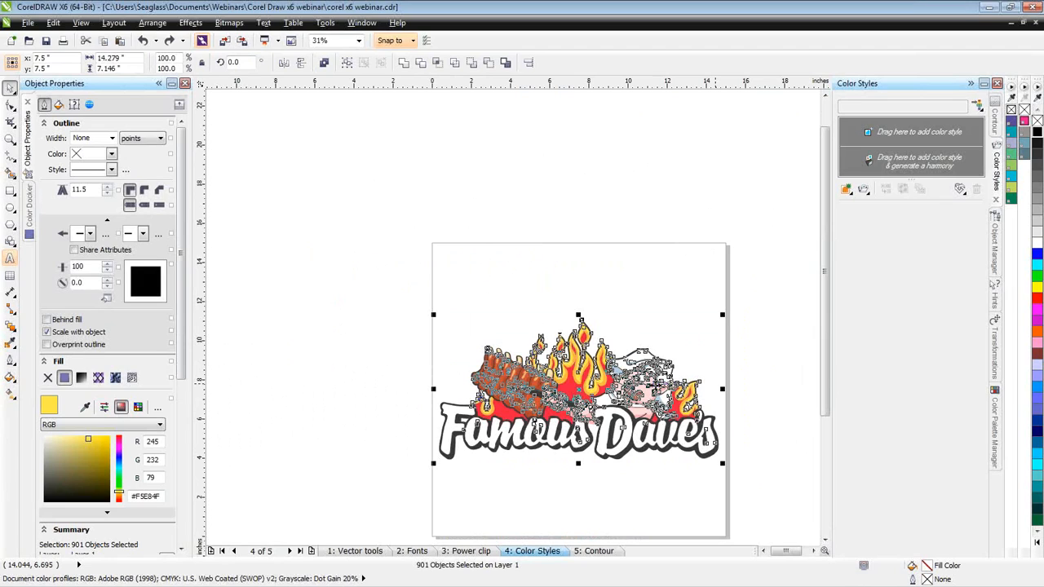
pyautogui.moveTo(582, 386); pyautogui.dragTo(908, 134)
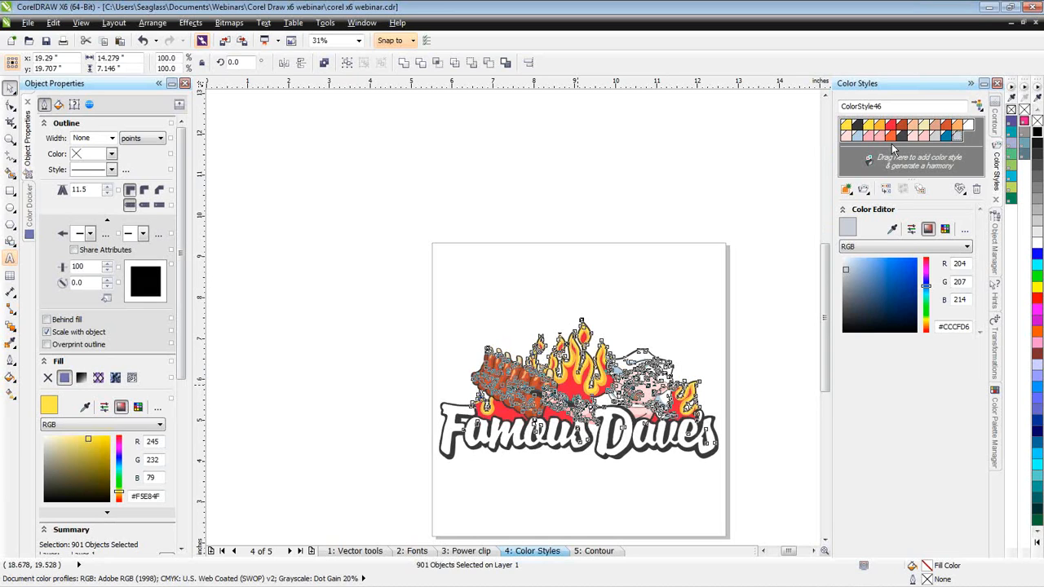
pyautogui.hotkey('shift', 'F2')
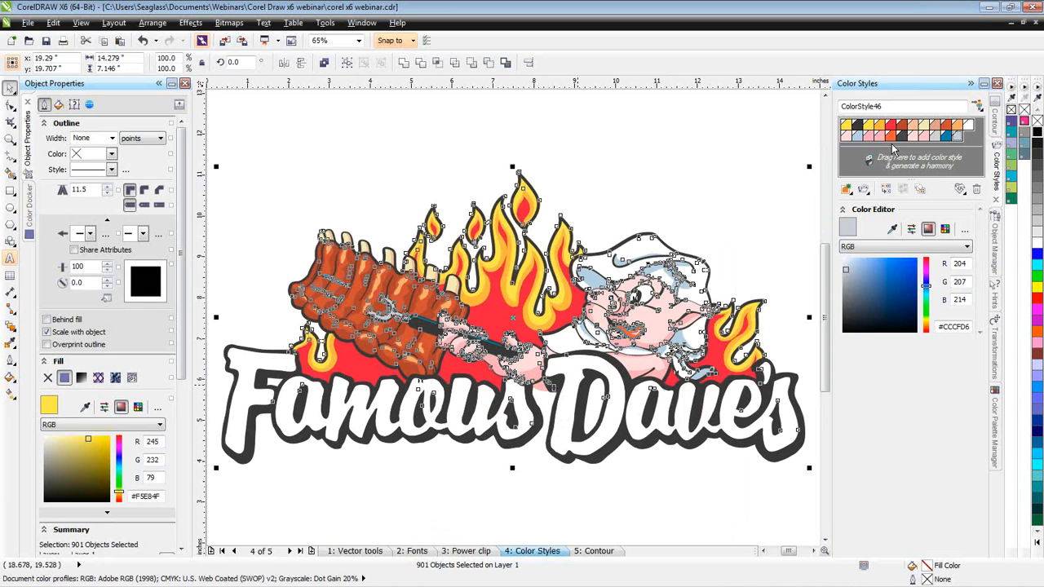
pyautogui.press('Escape')
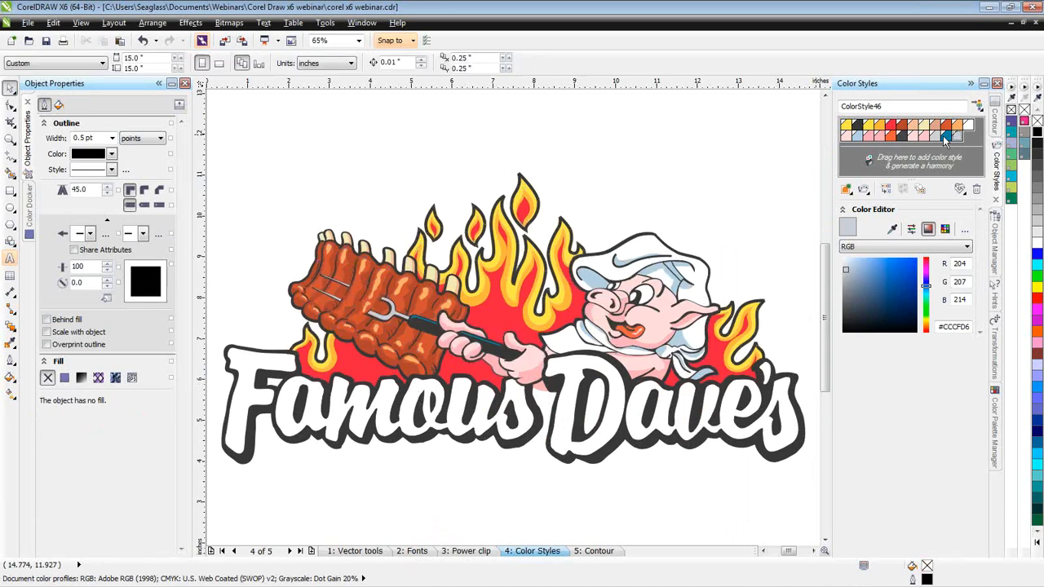
# - Compare the RGB values of the near-duplicate color styles, including the dark grays, the blue, the light gray and the yellow
pyautogui.click(858, 129)
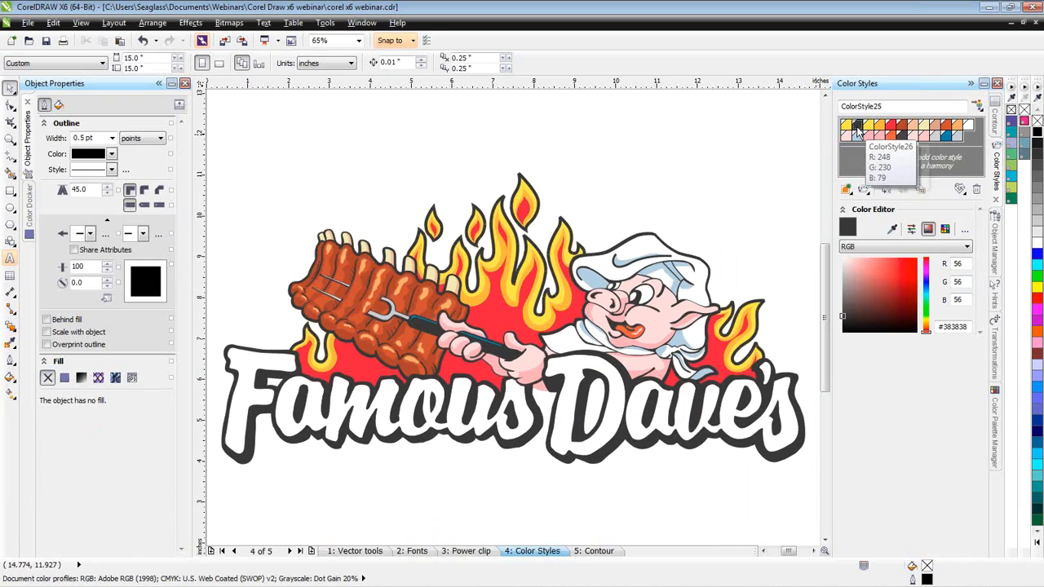
pyautogui.click(904, 137)
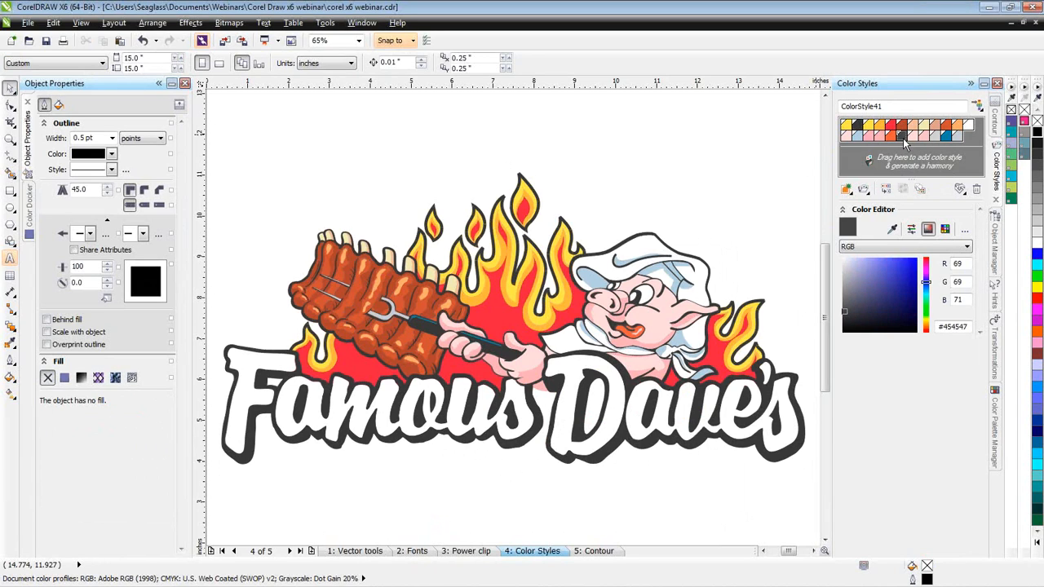
pyautogui.click(947, 136)
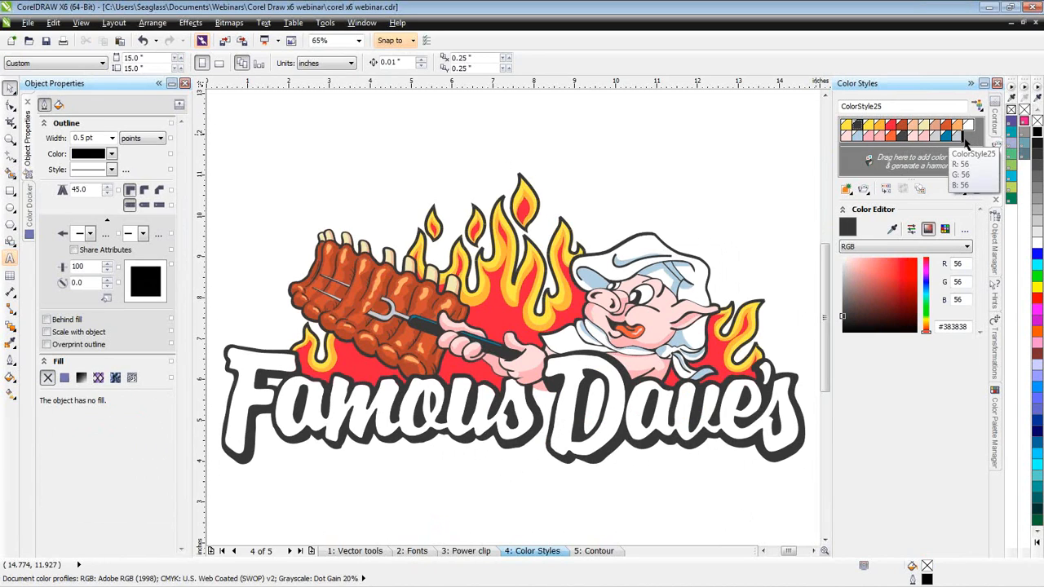
pyautogui.click(960, 137)
pyautogui.click(858, 124)
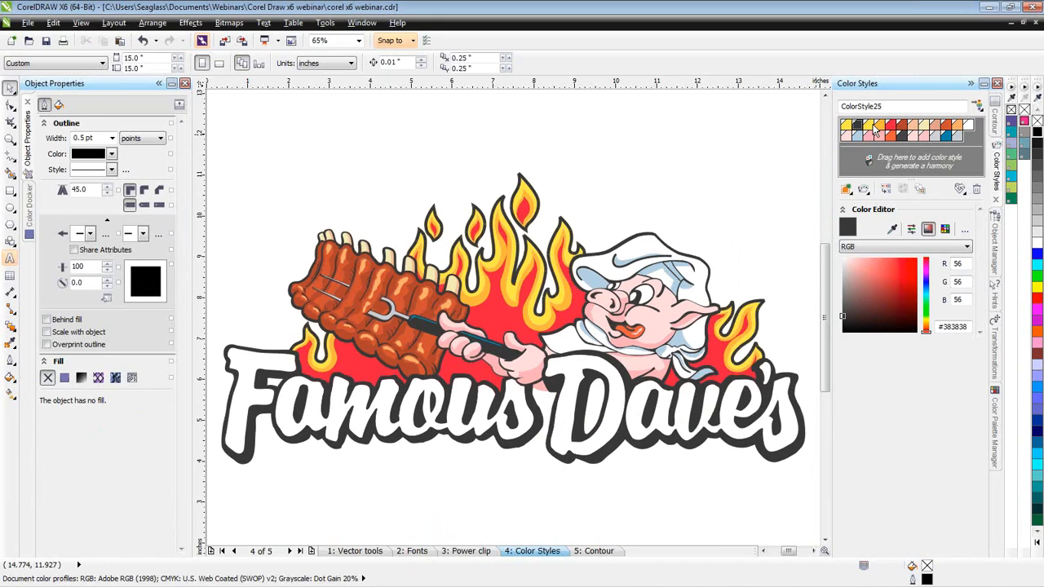
pyautogui.click(871, 133)
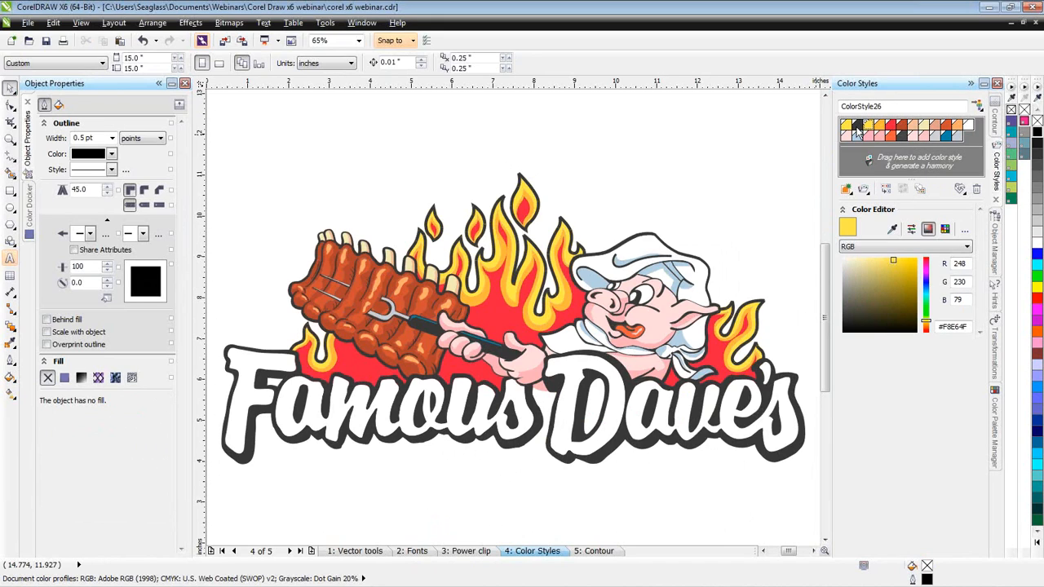
pyautogui.click(858, 124)
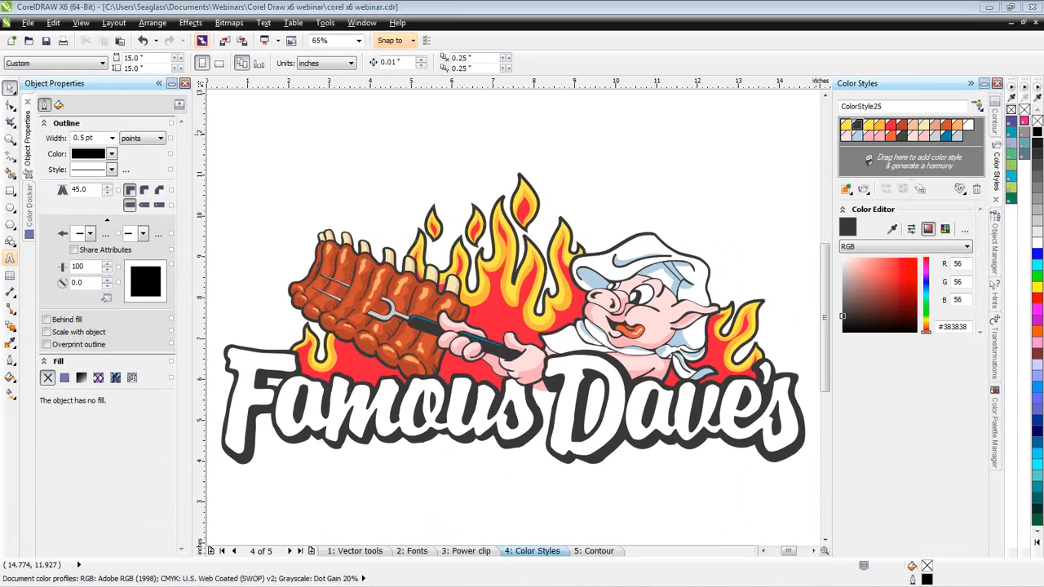
# - Dismiss the document defaults change and reorder the color styles so the two dark grays are adjacent and the red precedes the orange
pyautogui.moveTo(0, 129); pyautogui.dragTo(173, 122)
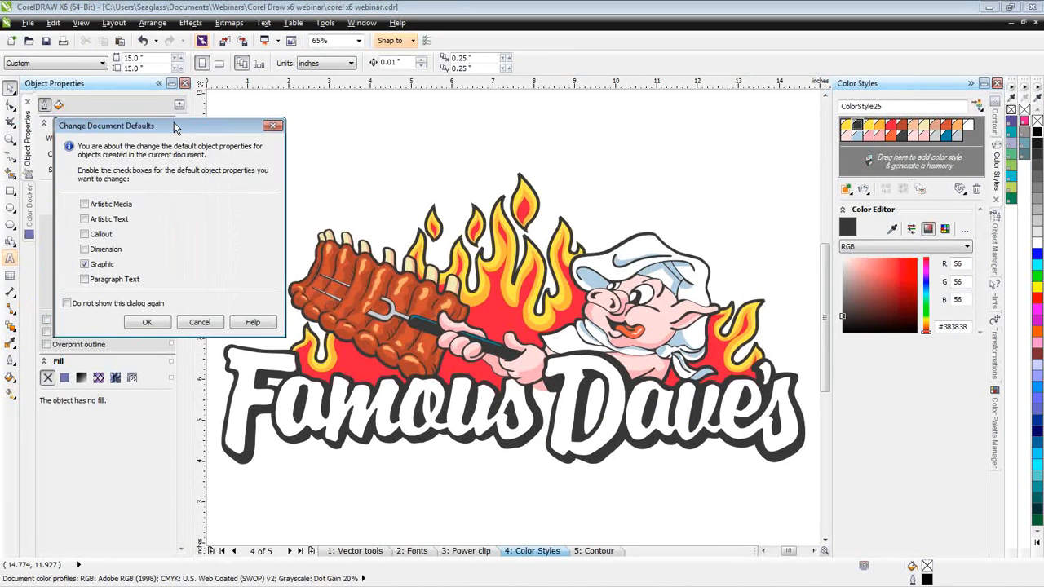
pyautogui.click(274, 125)
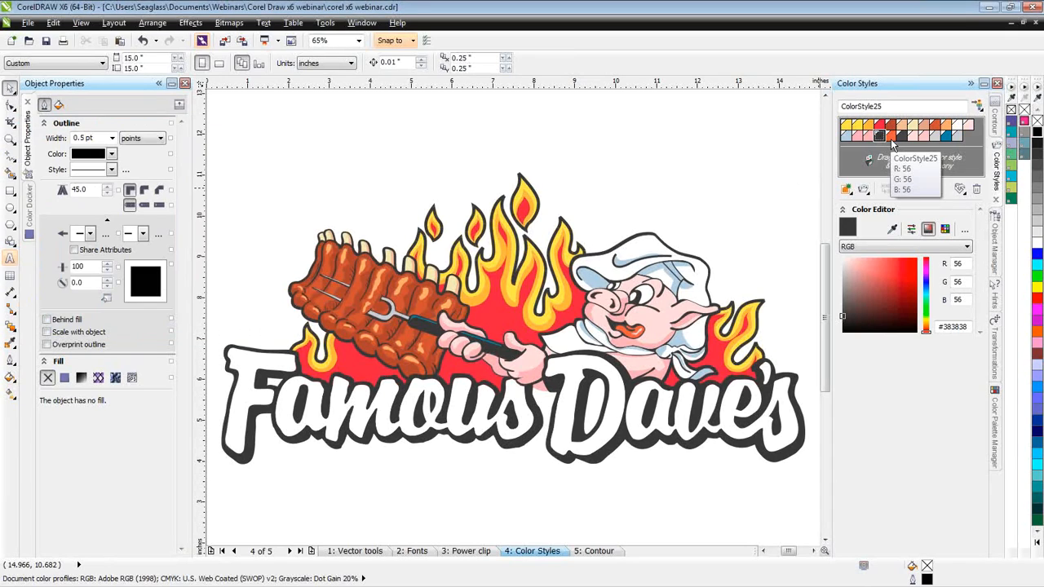
pyautogui.click(879, 130)
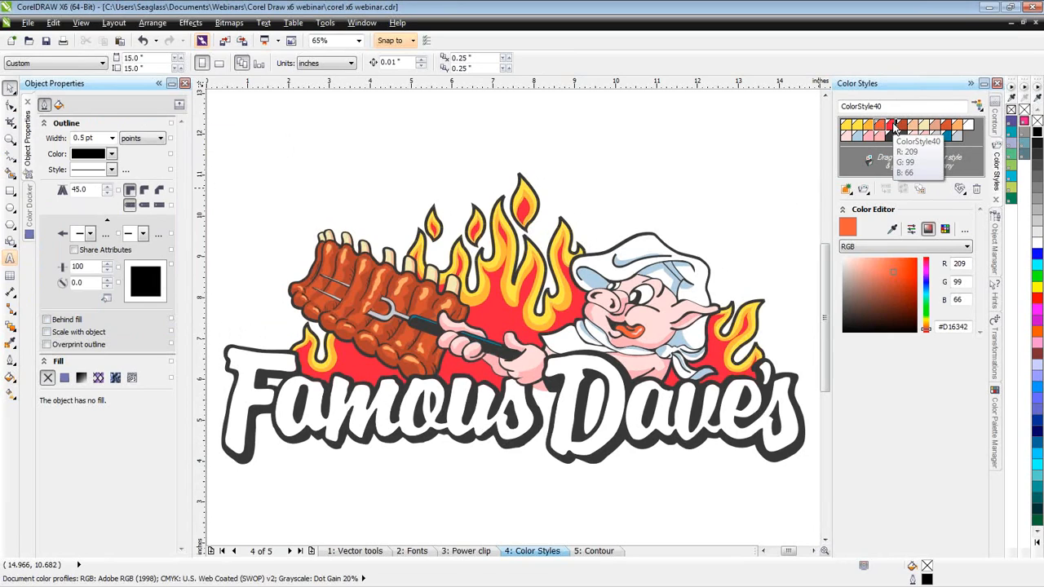
pyautogui.click(880, 127)
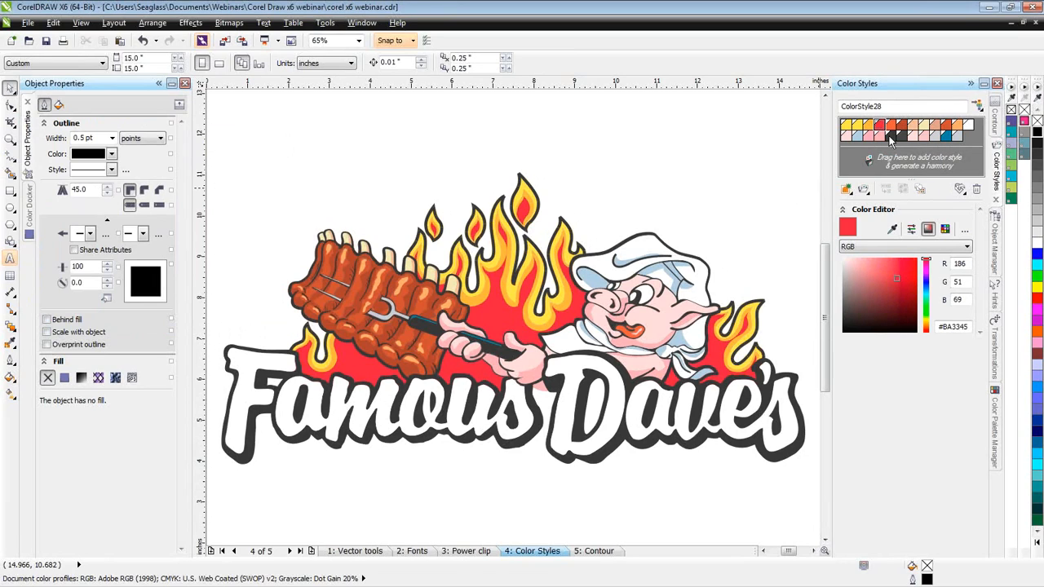
# - Merge the two dark gray color styles into ColorStyle25 and recolor it by sampling pure black (#000000)
pyautogui.click(891, 136)
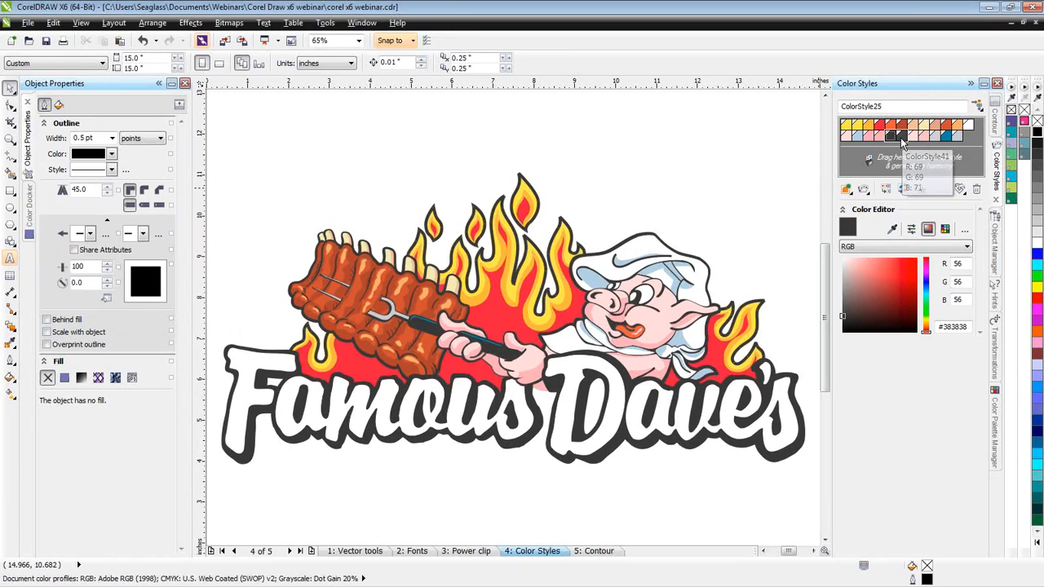
pyautogui.click(888, 191)
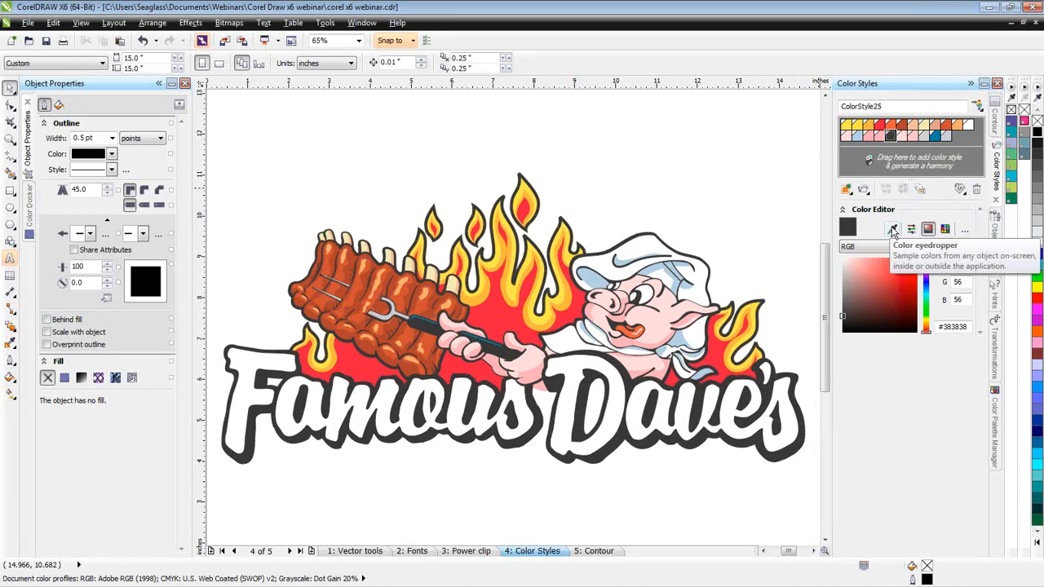
pyautogui.click(892, 230)
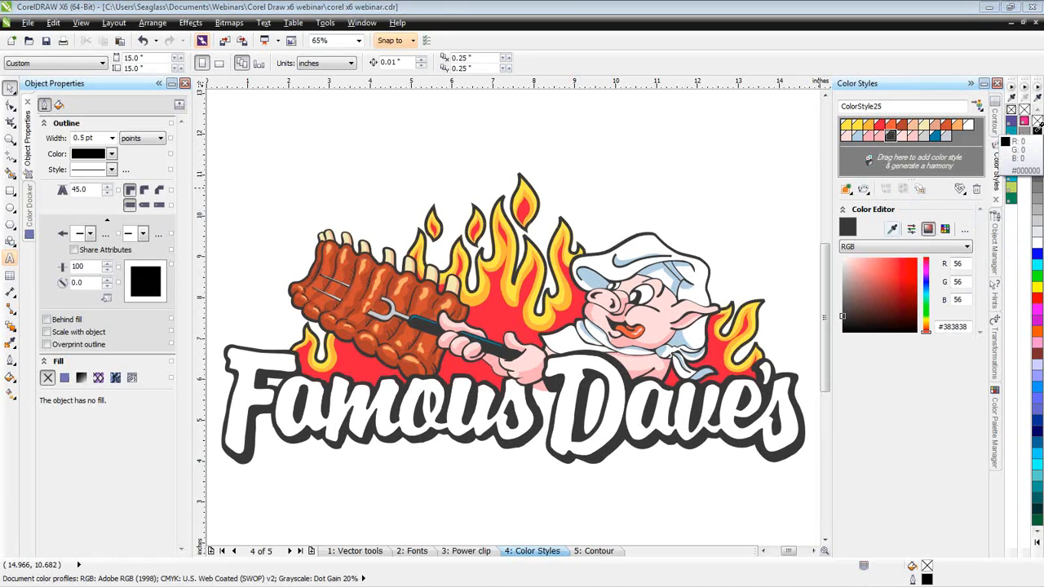
pyautogui.click(1037, 127)
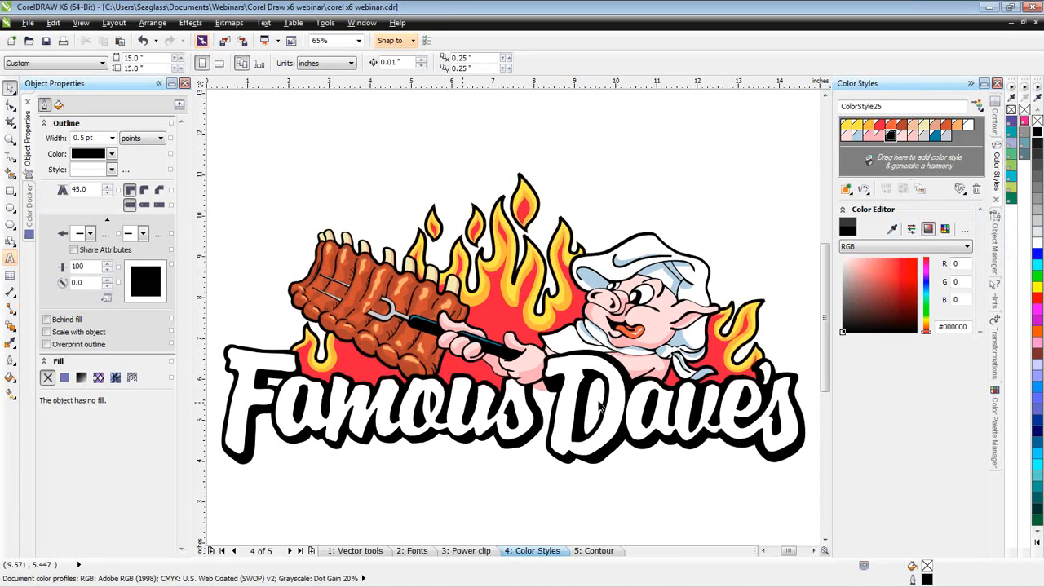
# - Merge the pink color styles ColorStyle38 and ColorStyle39 into ColorStyle43
pyautogui.click(870, 139)
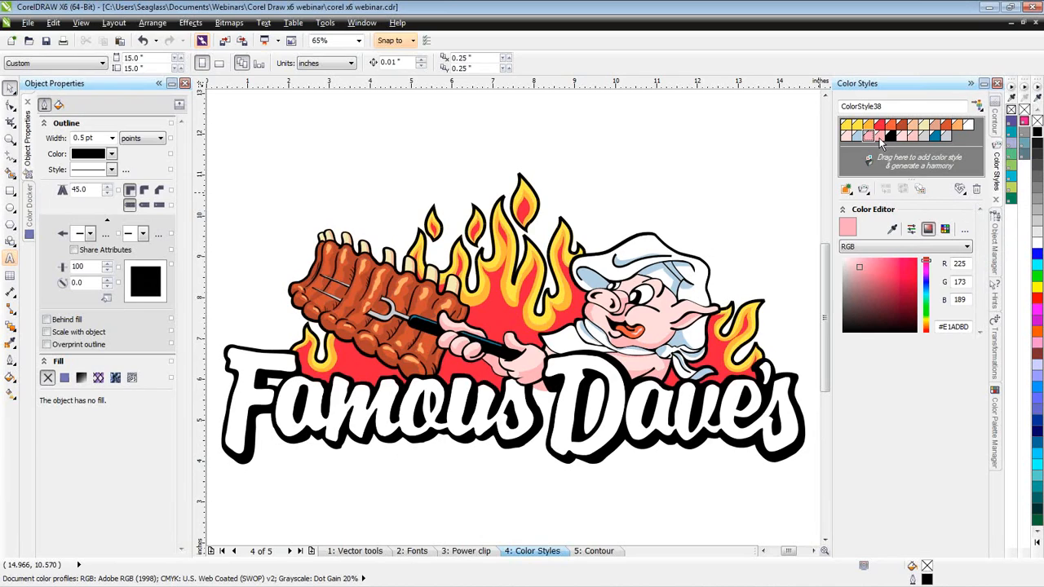
pyautogui.click(880, 137)
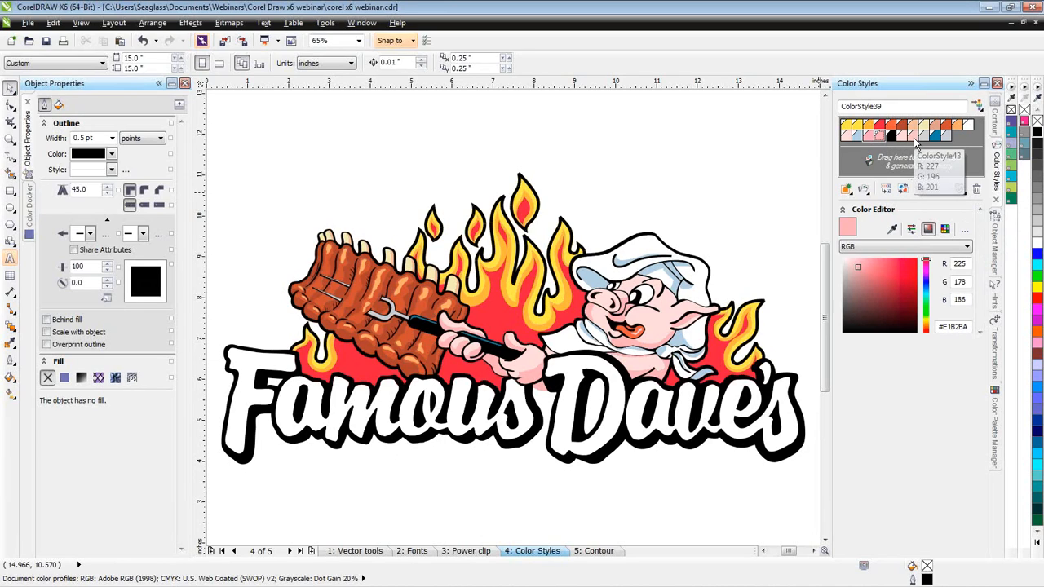
pyautogui.click(915, 140)
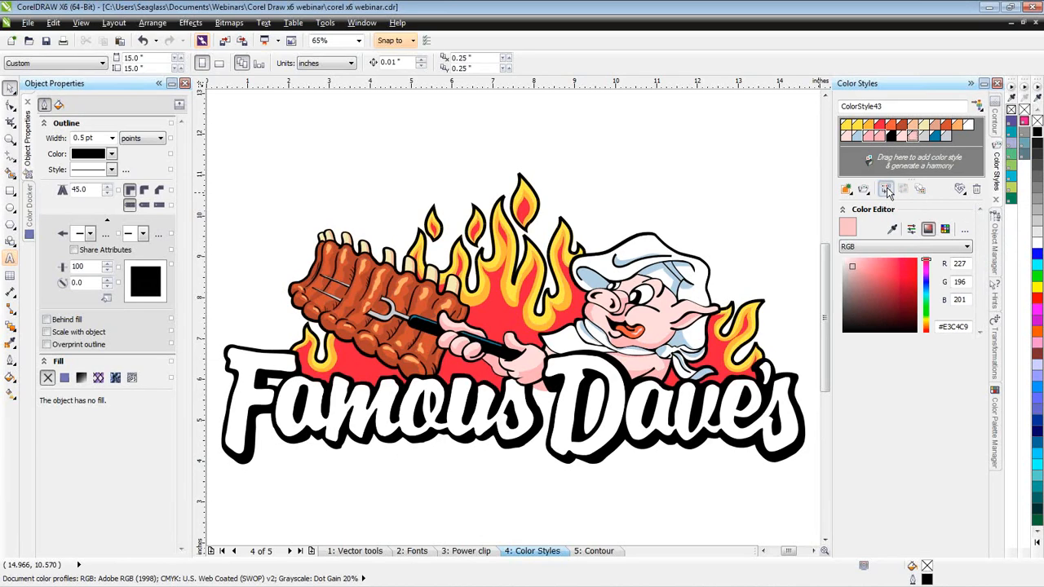
pyautogui.click(887, 190)
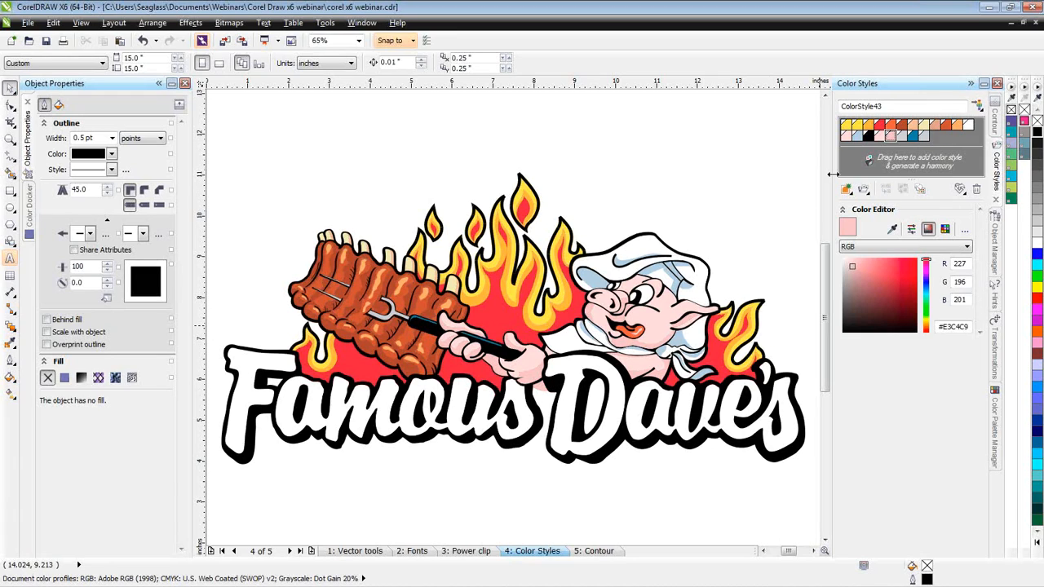
# - Merge the pale pink ColorStyle42 into ColorStyle36
pyautogui.click(880, 136)
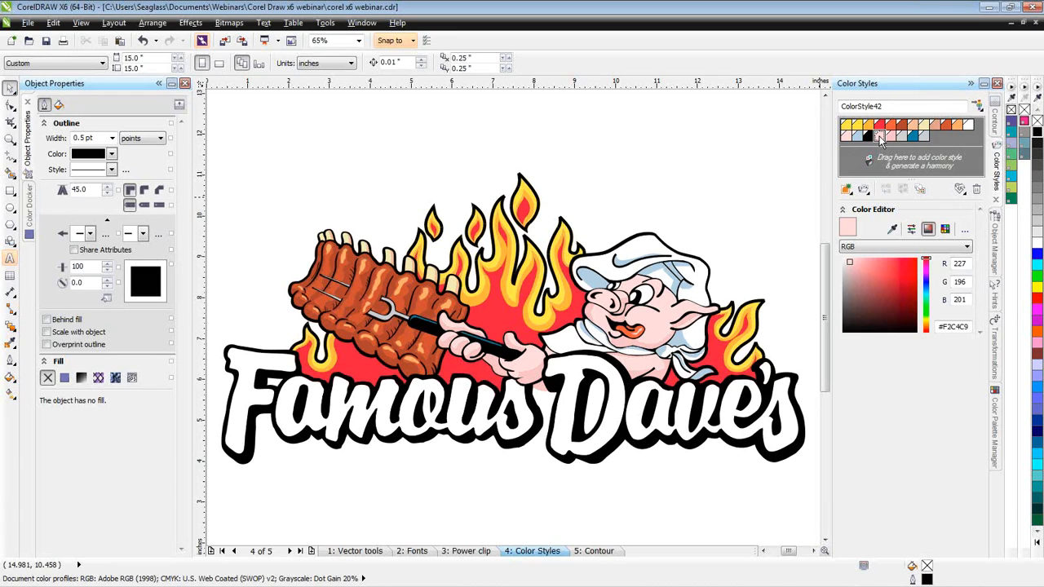
pyautogui.click(847, 137)
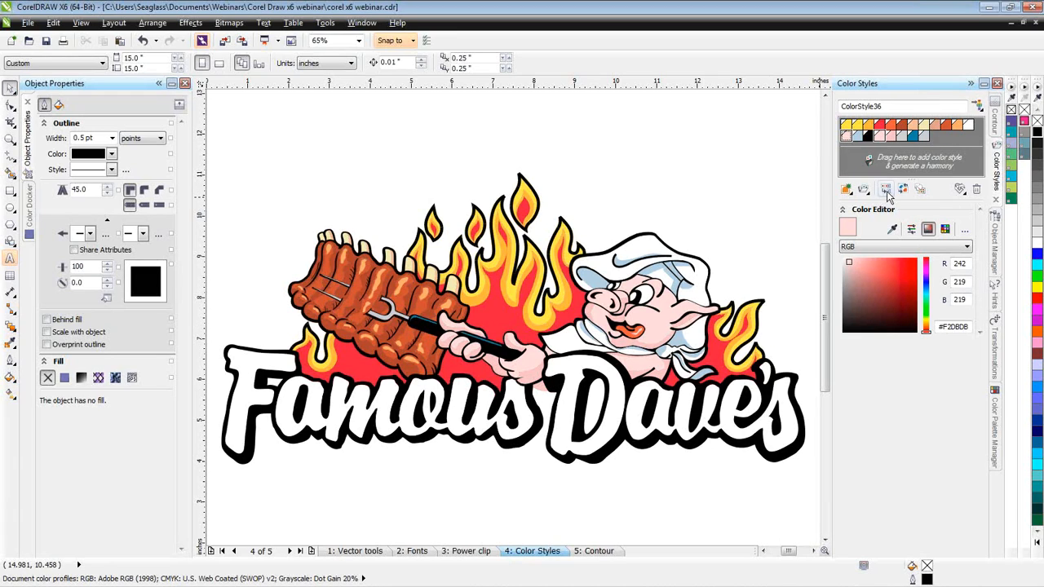
pyautogui.click(887, 191)
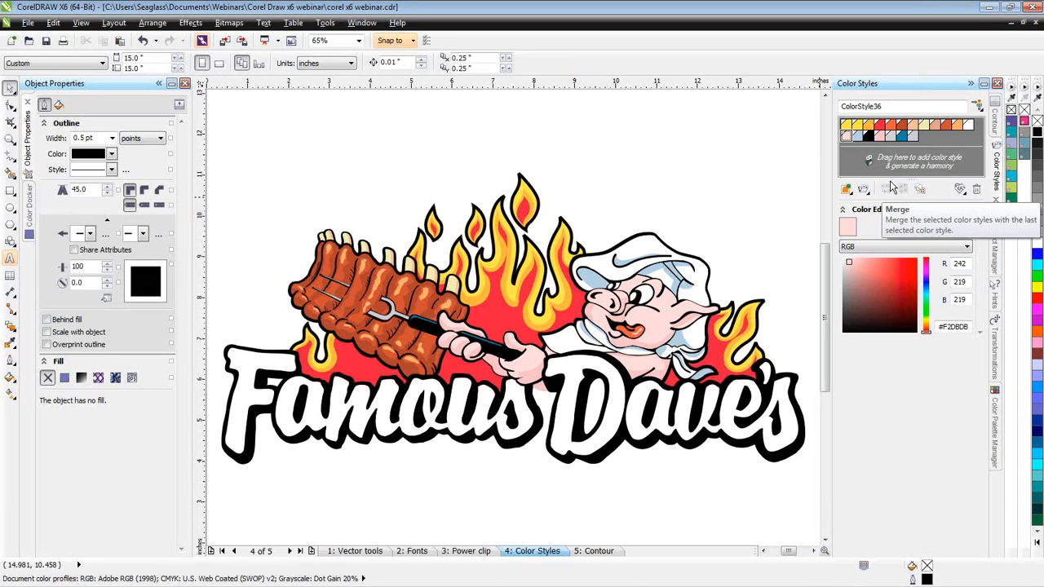
# - Merge the two light gray color styles into the light blue ColorStyle37
pyautogui.click(912, 136)
pyautogui.click(890, 137)
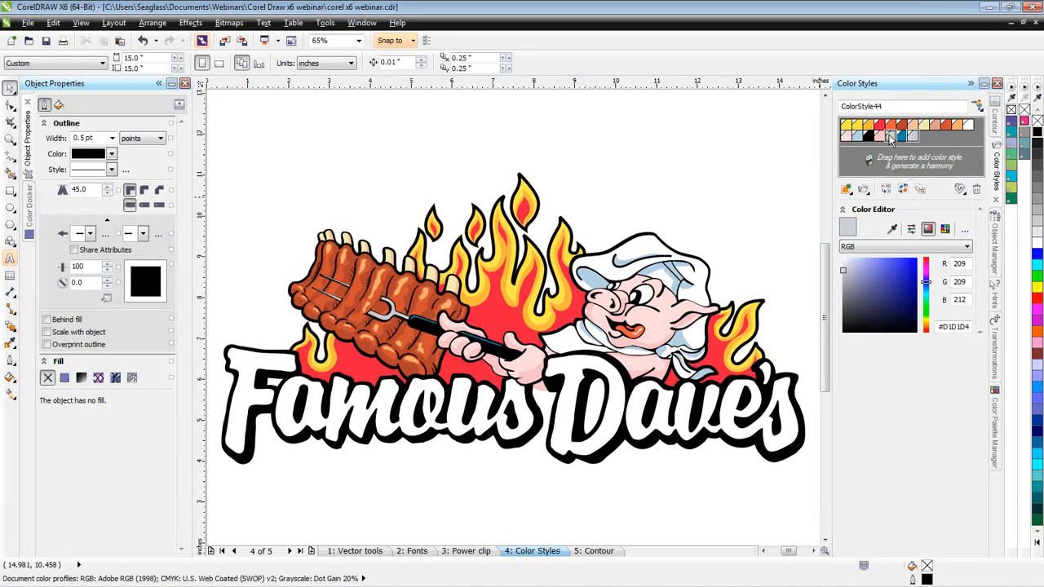
pyautogui.click(857, 136)
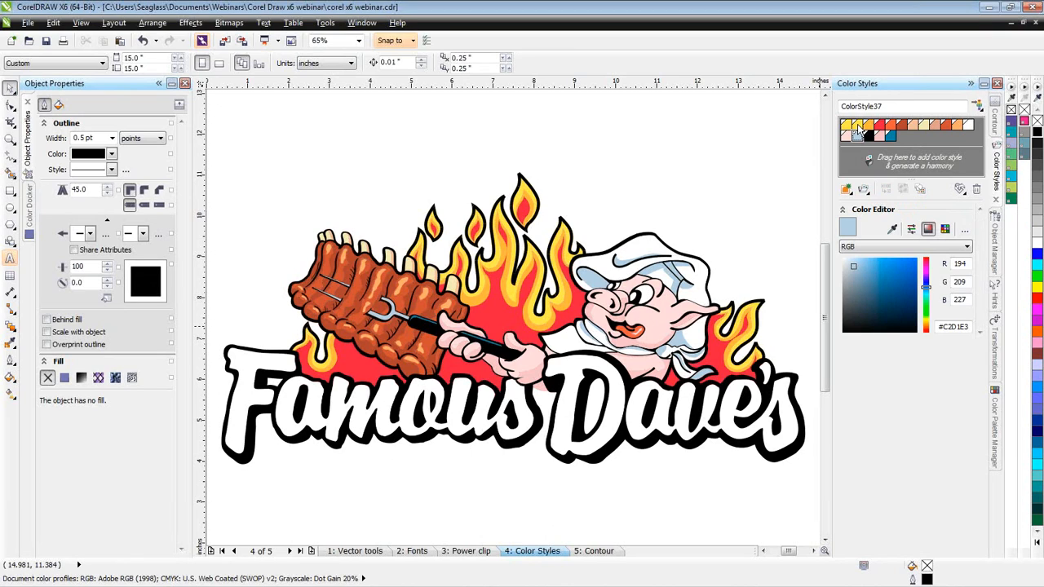
# - Merge the two near-identical yellow color styles into ColorStyle24
pyautogui.click(848, 126)
pyautogui.keyDown('shift'); pyautogui.click(845, 125); pyautogui.keyUp('shift')
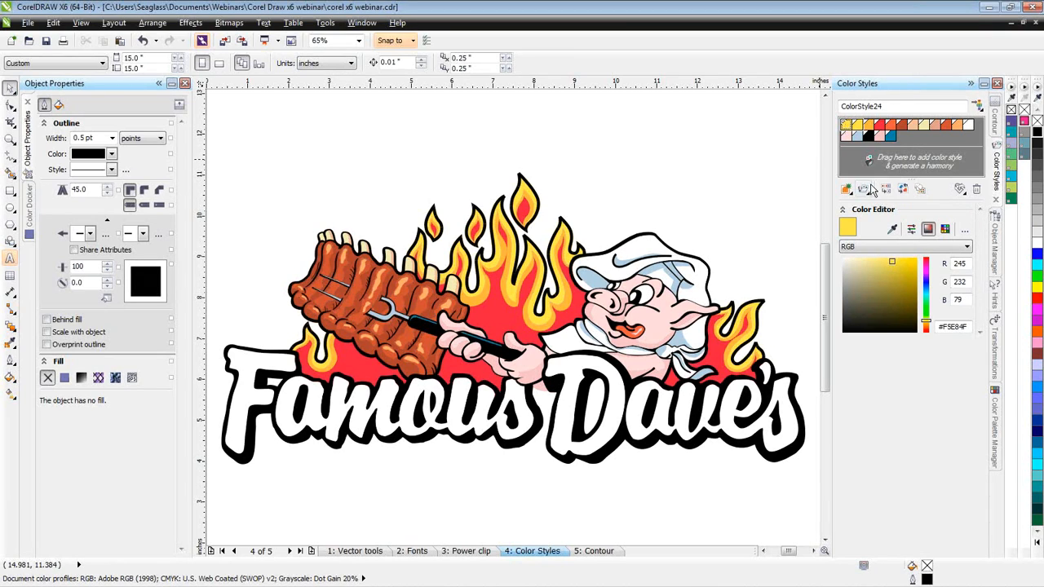
pyautogui.click(888, 189)
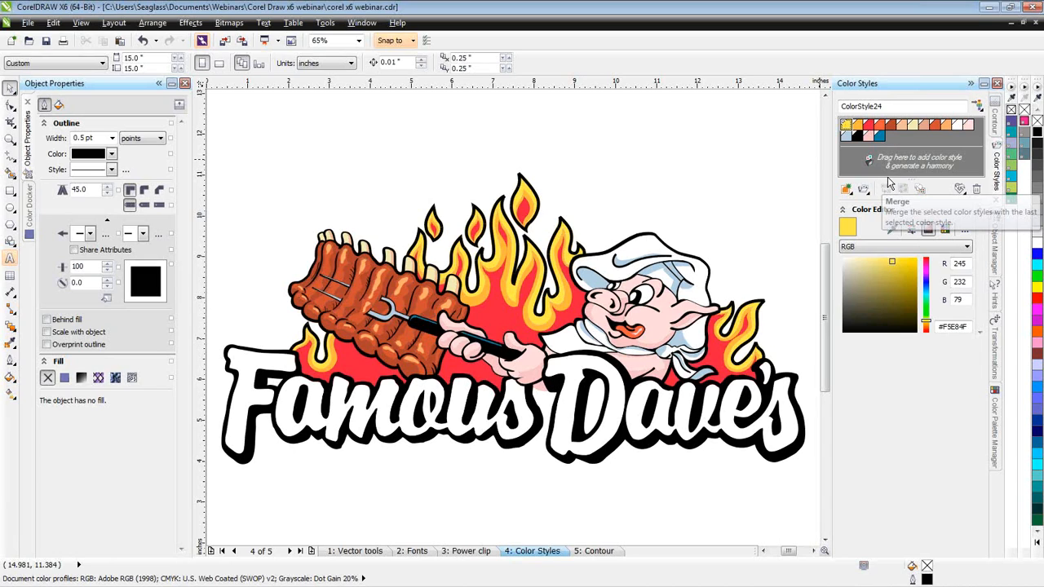
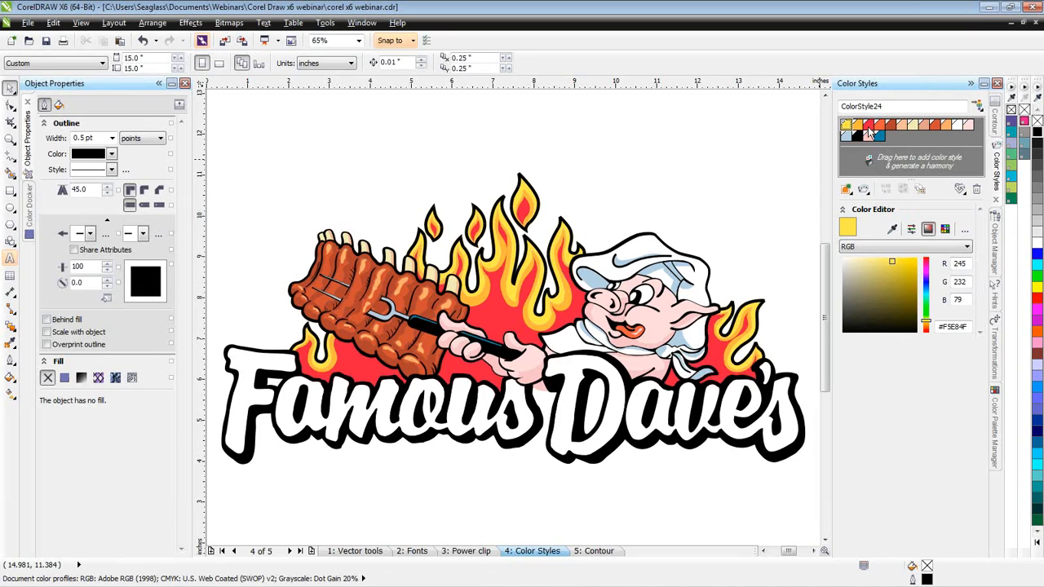
# - Group the yellow, orange and red color styles into a harmony, then mute and resaturate its colors to a more vivid red
pyautogui.click(870, 125)
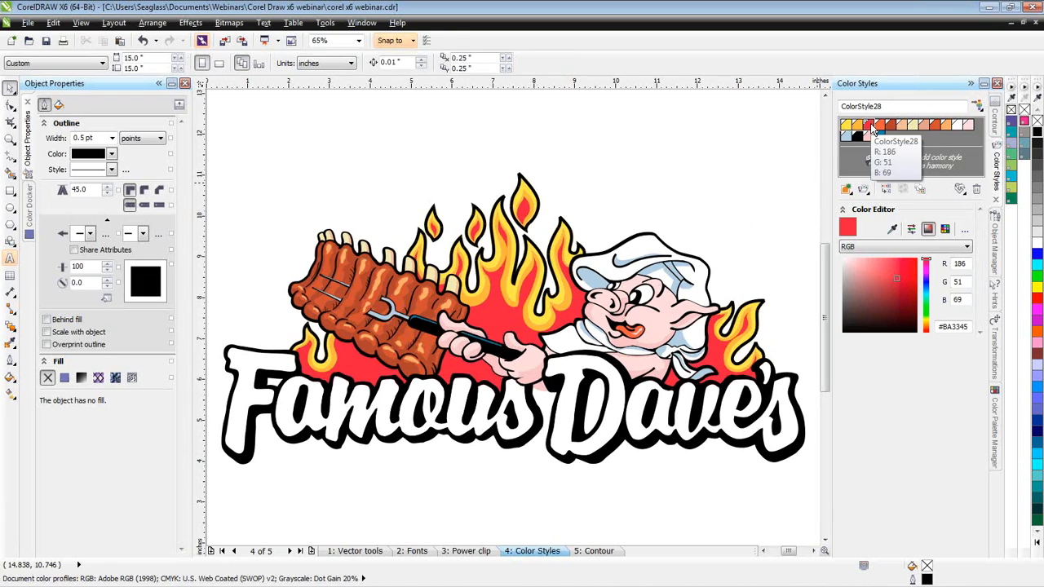
pyautogui.moveTo(871, 126); pyautogui.dragTo(874, 167)
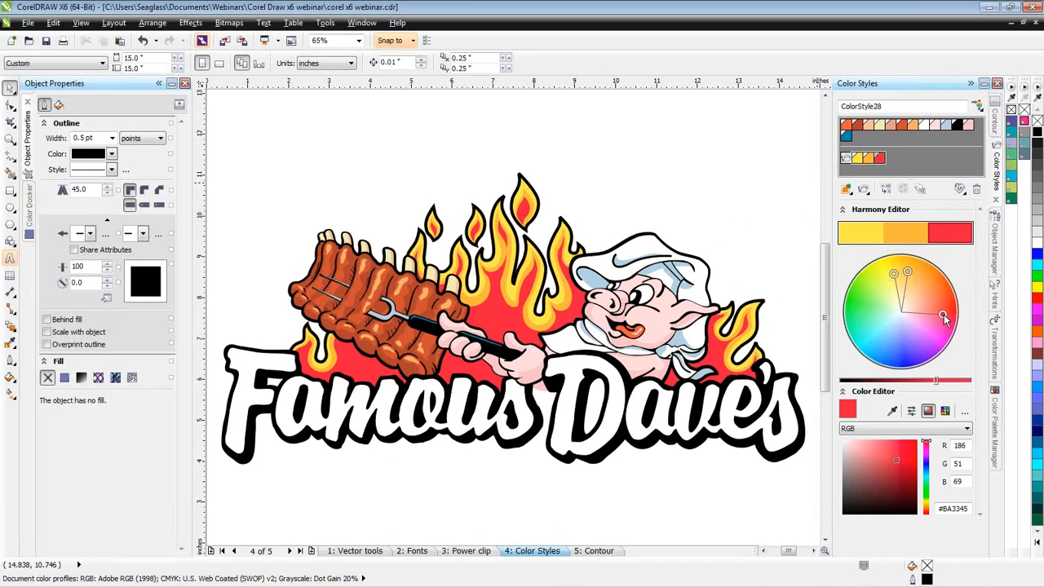
pyautogui.moveTo(945, 320); pyautogui.dragTo(924, 317)
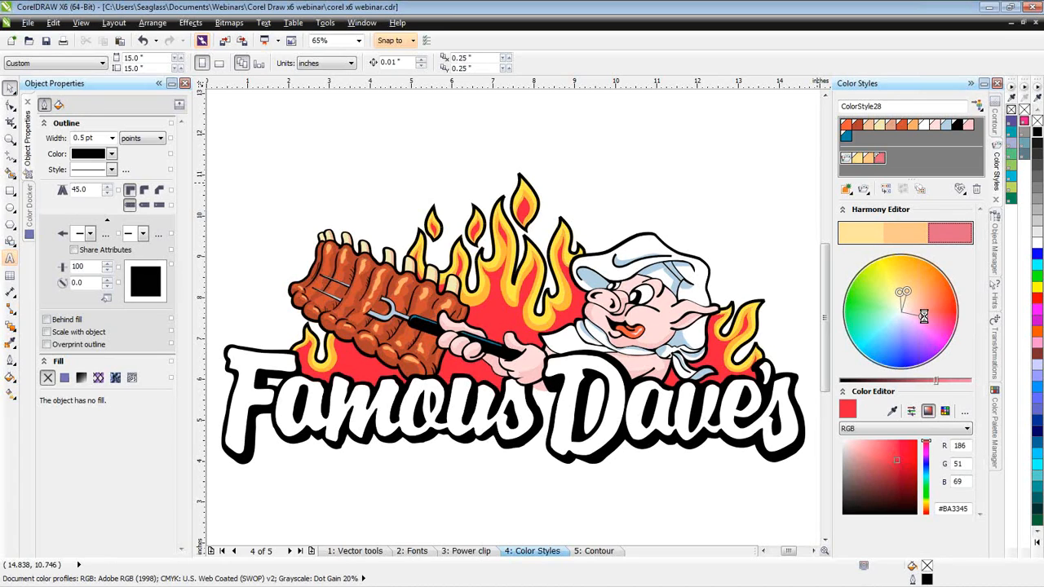
pyautogui.moveTo(924, 316); pyautogui.dragTo(953, 314)
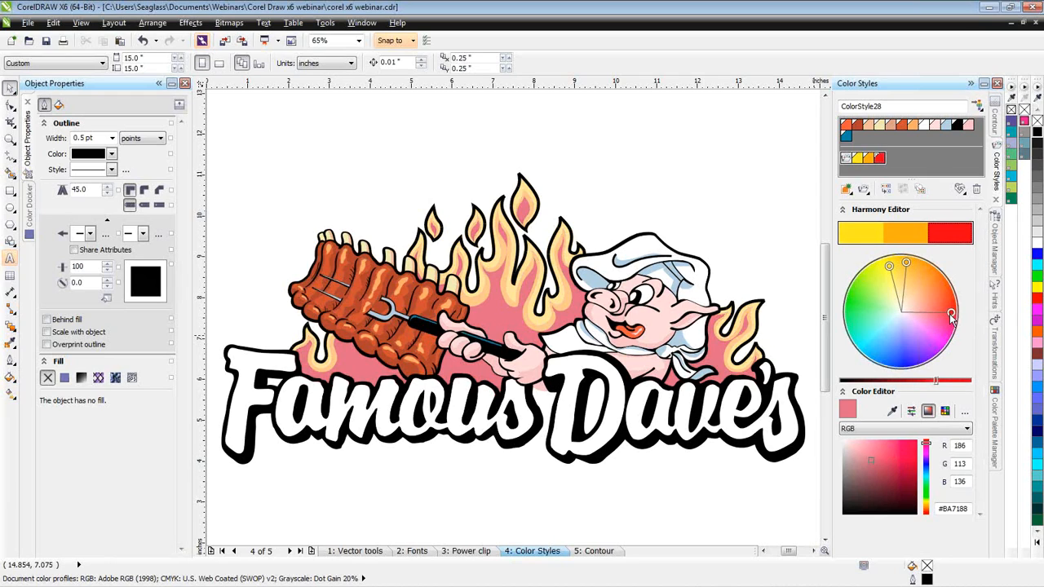
pyautogui.moveTo(951, 318); pyautogui.dragTo(952, 317)
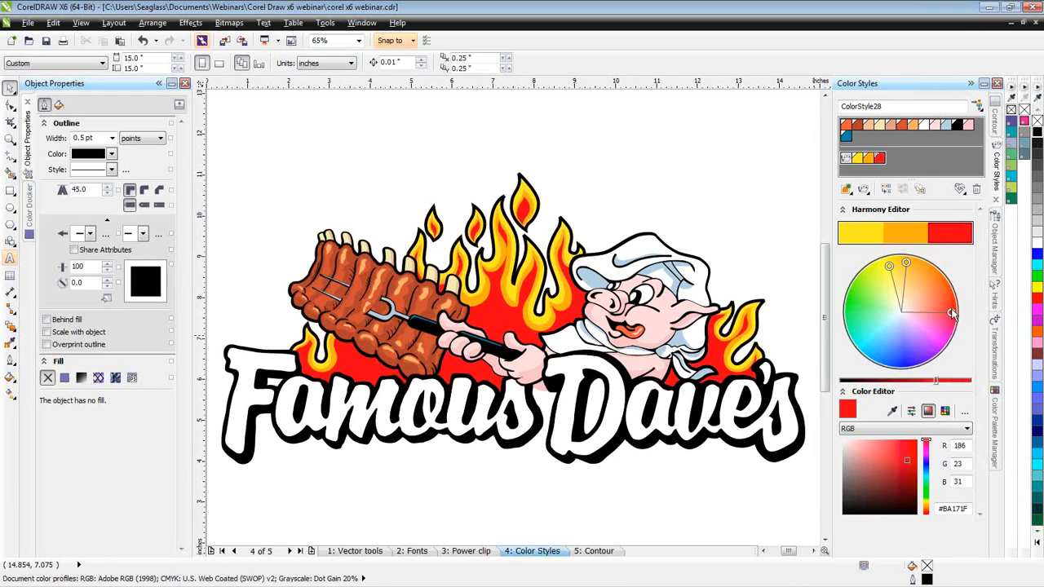
# - Rotate the whole harmony's hues so the red style goes through blue and green, and return the flames to yellow, orange and red
pyautogui.moveTo(951, 313)
pyautogui.mouseDown()
pyautogui.moveTo(937, 344)
pyautogui.moveTo(902, 359)
pyautogui.moveTo(874, 352)
pyautogui.mouseUp()
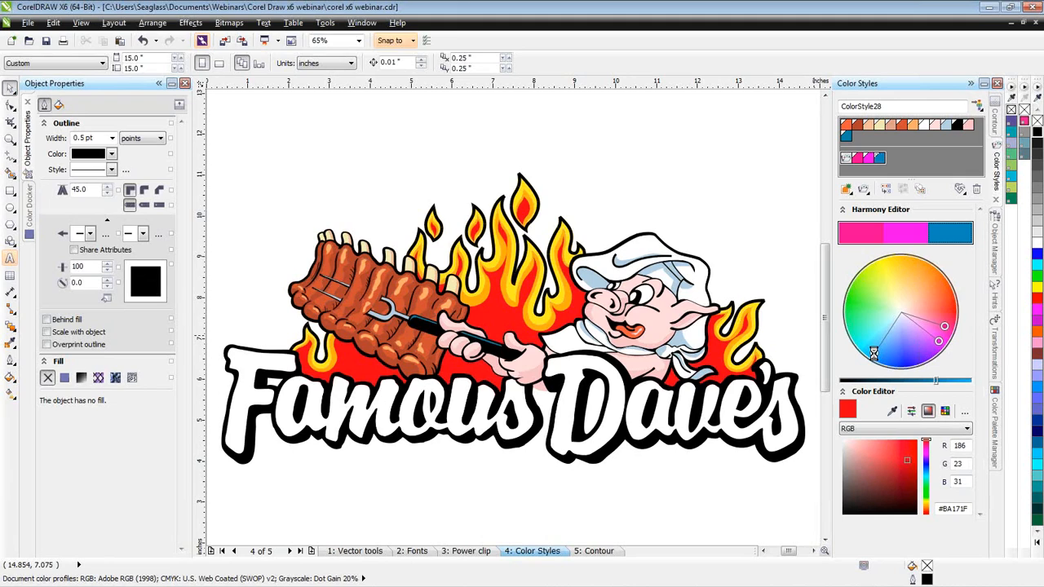
pyautogui.moveTo(874, 357)
pyautogui.mouseDown()
pyautogui.moveTo(860, 321)
pyautogui.moveTo(874, 278)
pyautogui.mouseUp()
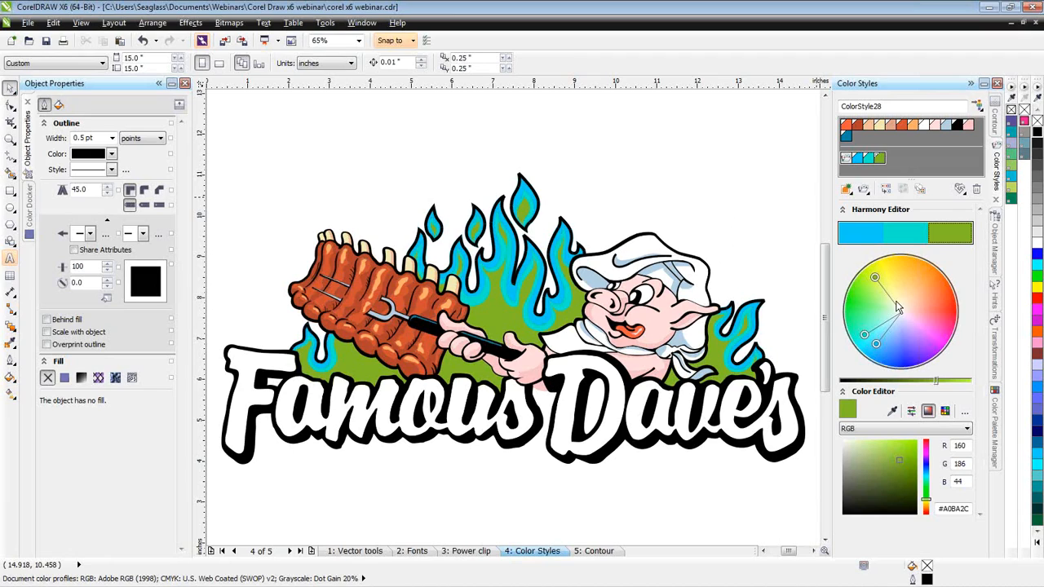
pyautogui.moveTo(875, 278)
pyautogui.mouseDown()
pyautogui.moveTo(929, 276)
pyautogui.moveTo(950, 310)
pyautogui.moveTo(940, 341)
pyautogui.moveTo(946, 307)
pyautogui.mouseUp()
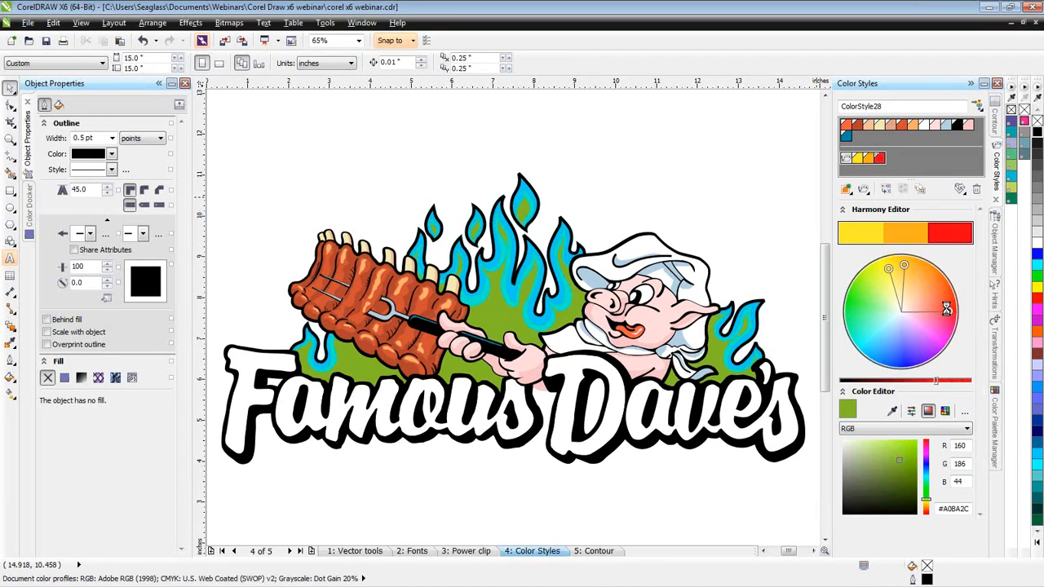
pyautogui.moveTo(946, 308); pyautogui.dragTo(949, 311)
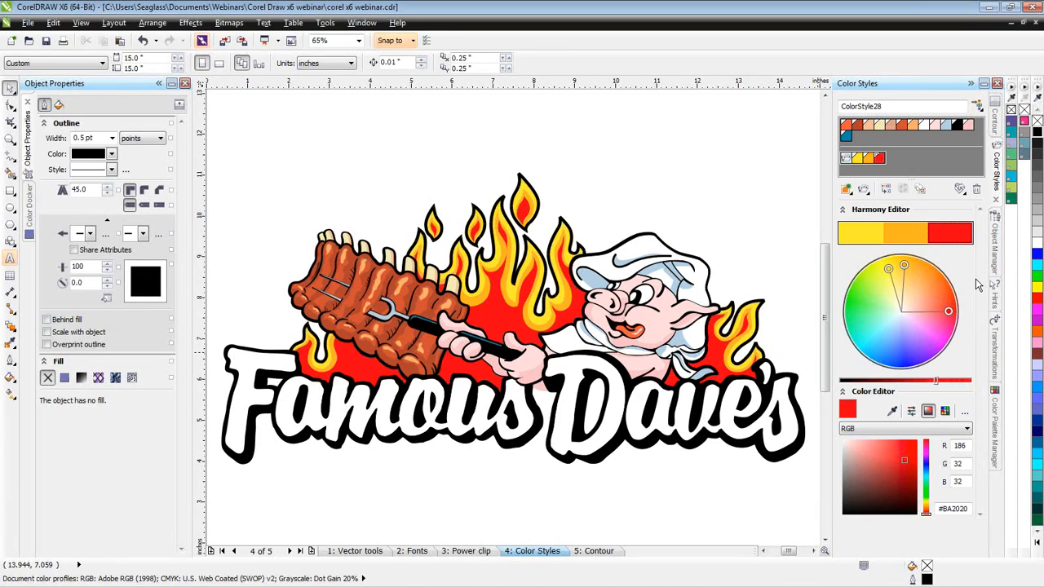
# - Brighten the whole harmony and set its red color style alone to a deep saturated red, #A81010
pyautogui.moveTo(938, 387); pyautogui.dragTo(965, 385)
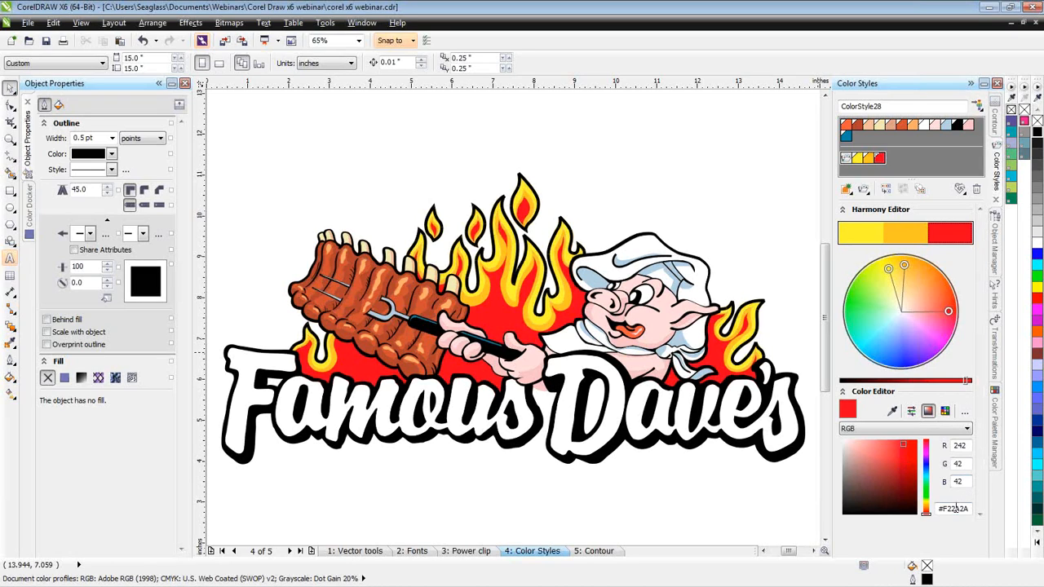
pyautogui.click(959, 243)
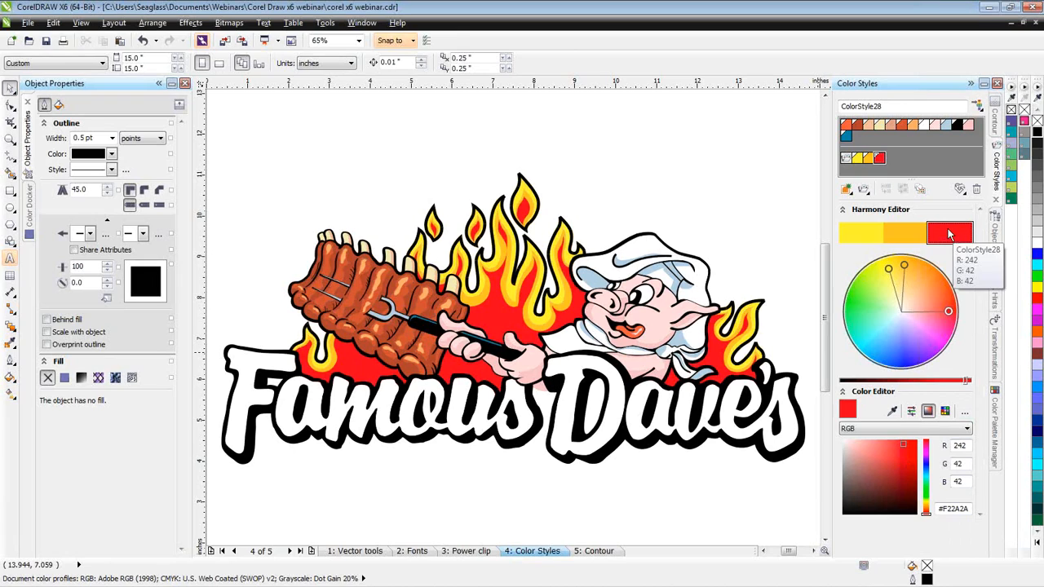
pyautogui.click(905, 445)
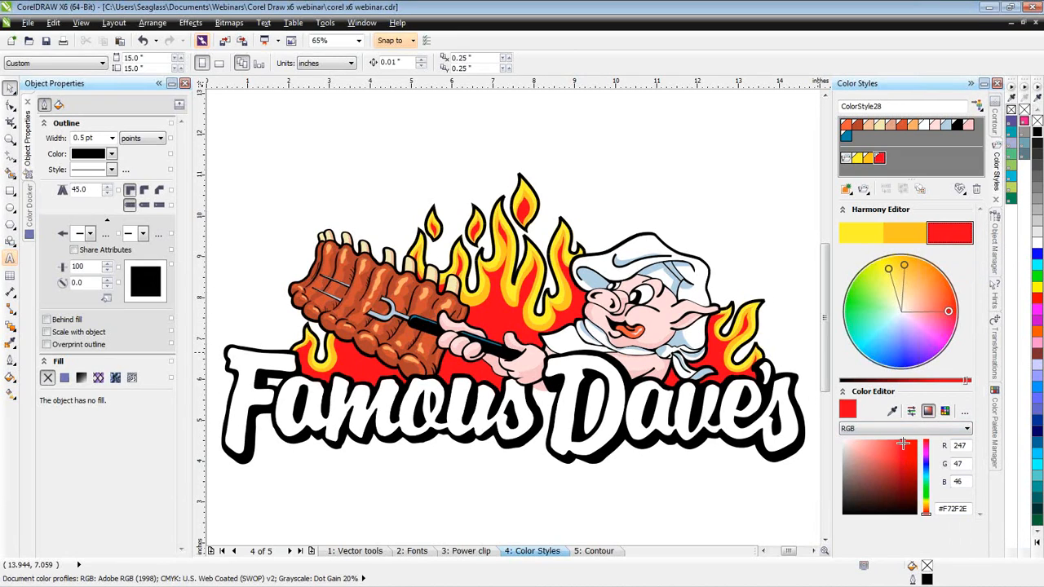
pyautogui.moveTo(907, 444); pyautogui.dragTo(915, 439)
pyautogui.moveTo(917, 439); pyautogui.dragTo(909, 465)
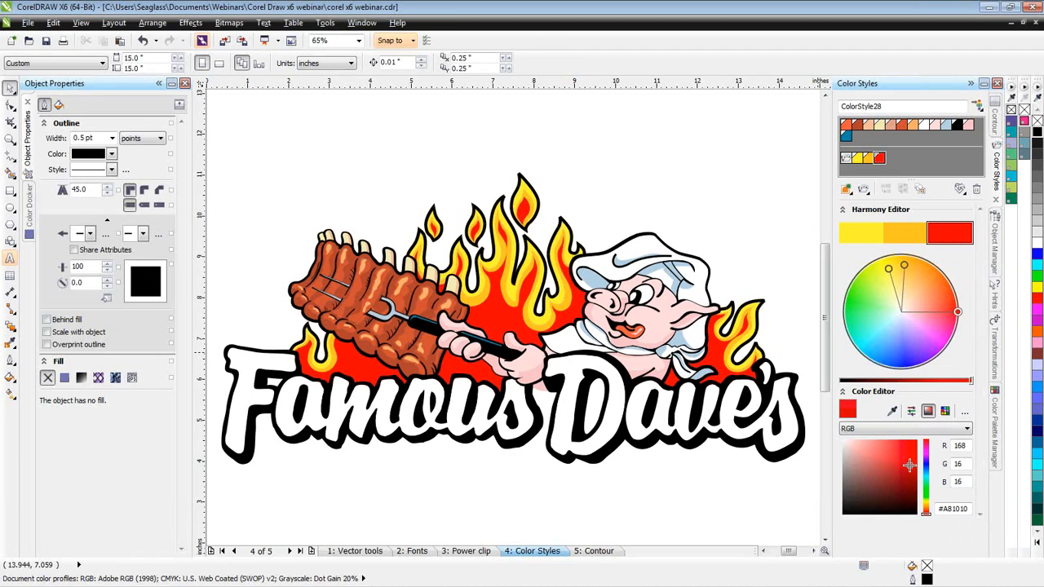
# - Set the harmony's orange style to #FFBB00 and adjust its yellow style to a softer yellow
pyautogui.click(906, 234)
pyautogui.moveTo(910, 444); pyautogui.dragTo(917, 438)
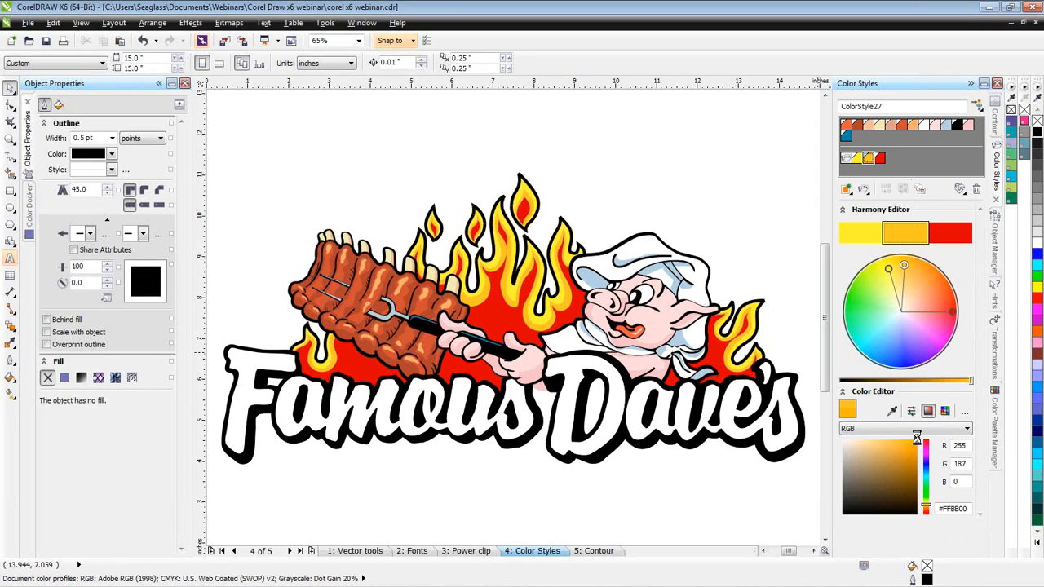
pyautogui.click(861, 233)
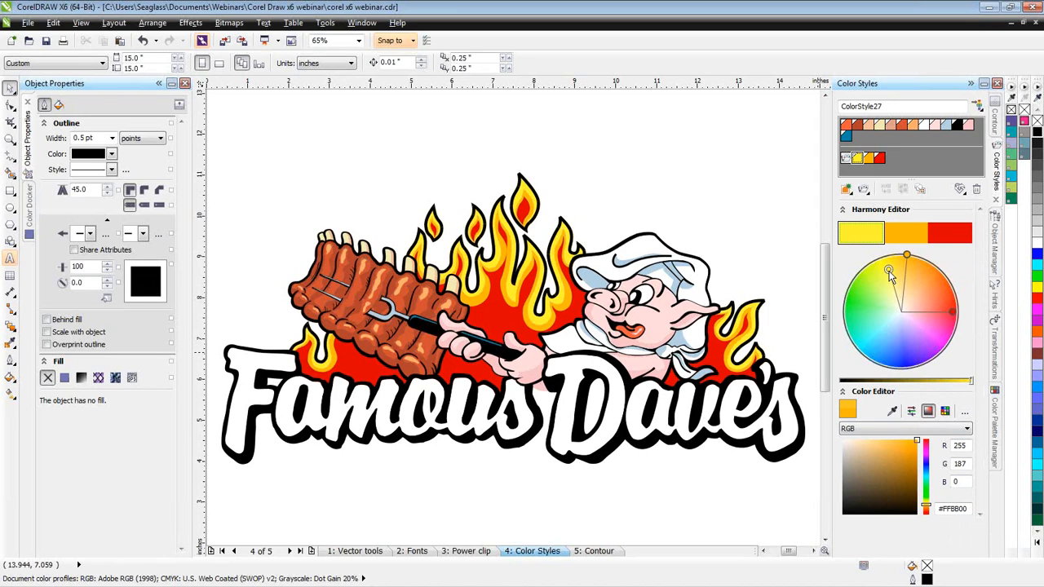
pyautogui.click(889, 271)
pyautogui.moveTo(901, 442); pyautogui.dragTo(889, 443)
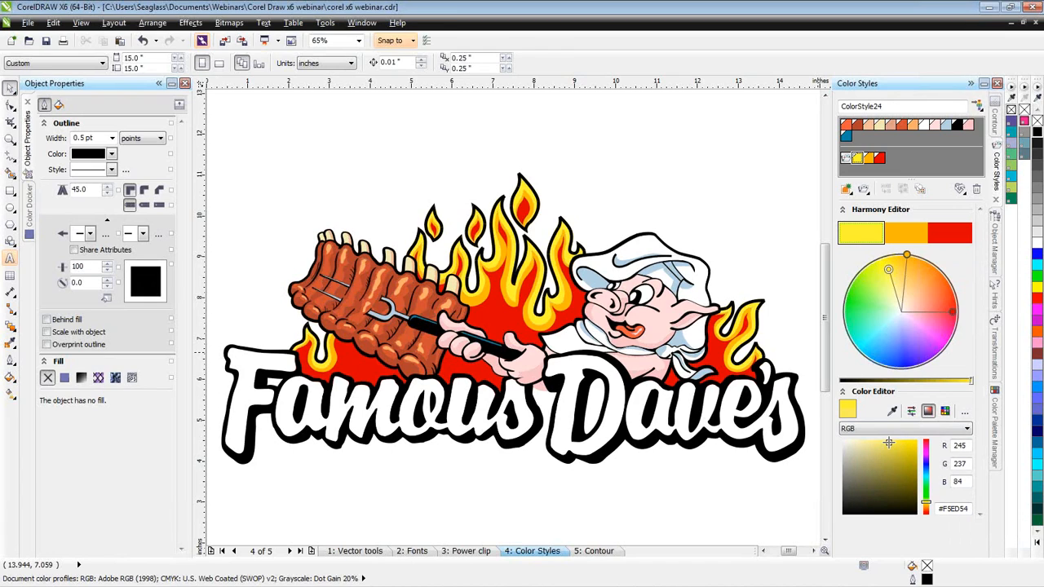
# - Try recoloring the red style alone to purple and back to red, and rotate the whole harmony to purple and back
pyautogui.moveTo(952, 312)
pyautogui.mouseDown()
pyautogui.moveTo(948, 320)
pyautogui.moveTo(943, 295)
pyautogui.moveTo(912, 349)
pyautogui.mouseUp()
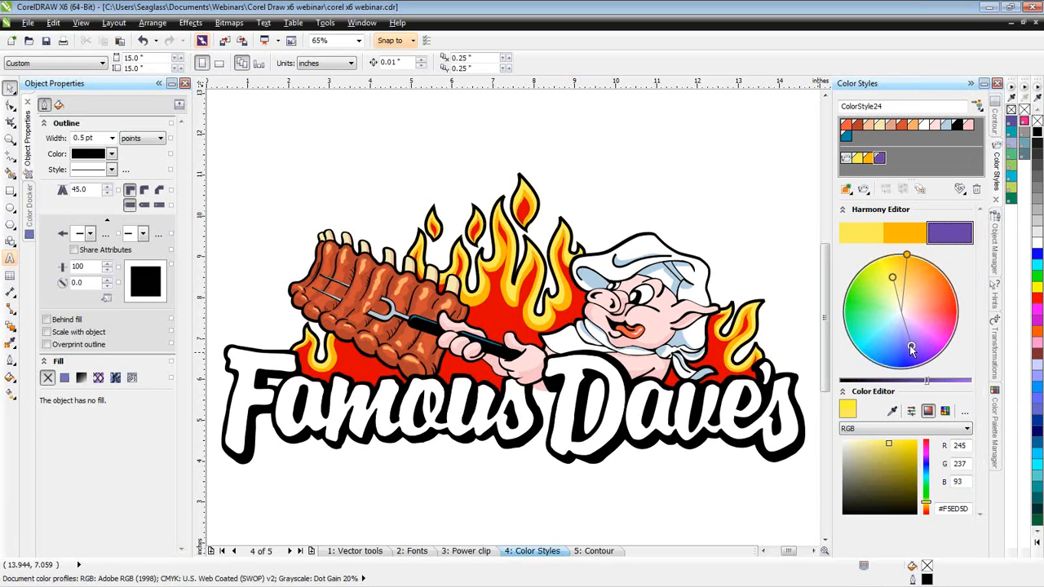
pyautogui.moveTo(912, 349); pyautogui.dragTo(948, 270)
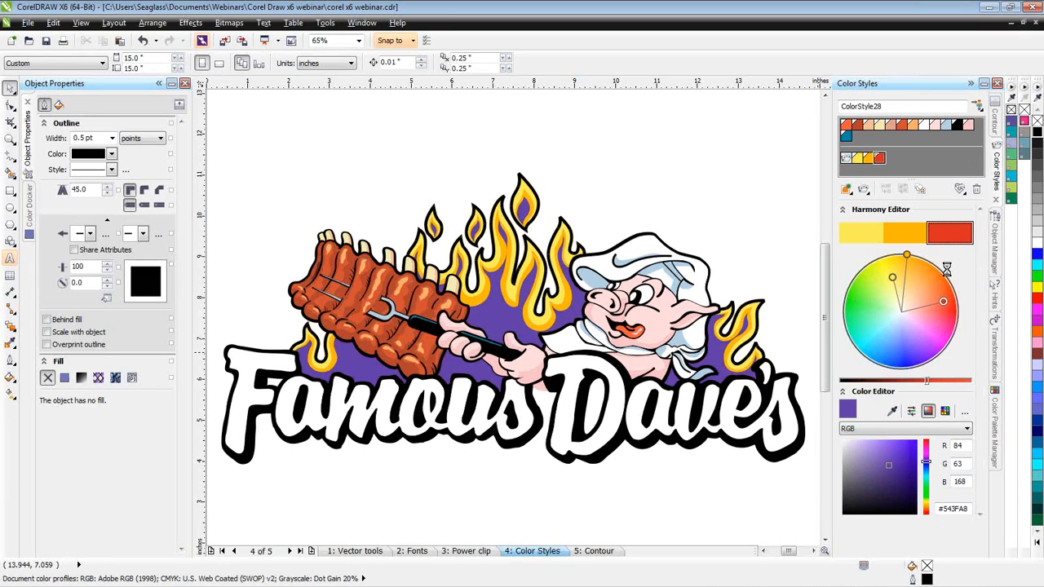
pyautogui.moveTo(945, 302); pyautogui.dragTo(927, 342)
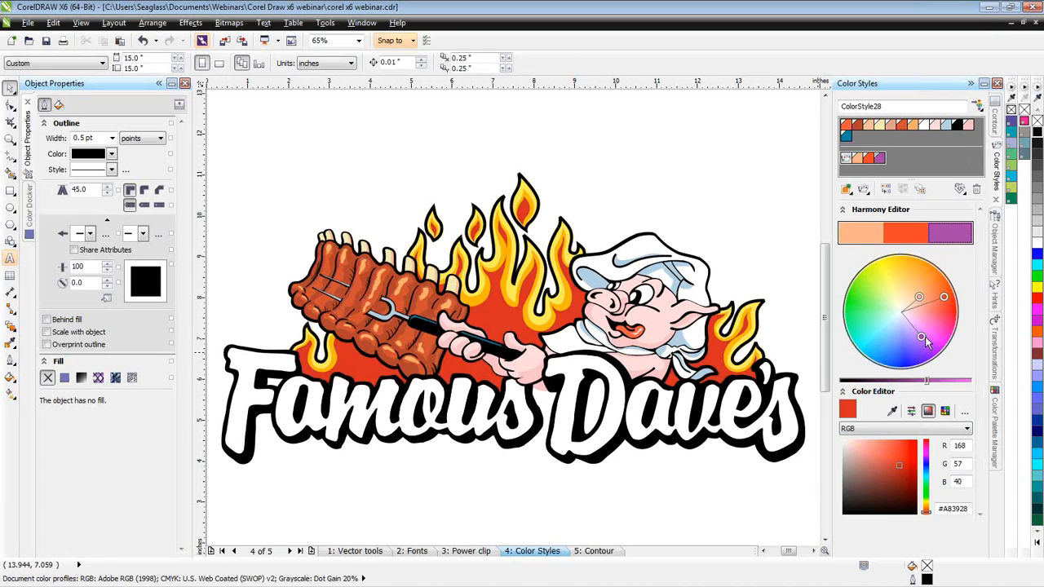
pyautogui.moveTo(944, 297); pyautogui.dragTo(937, 265)
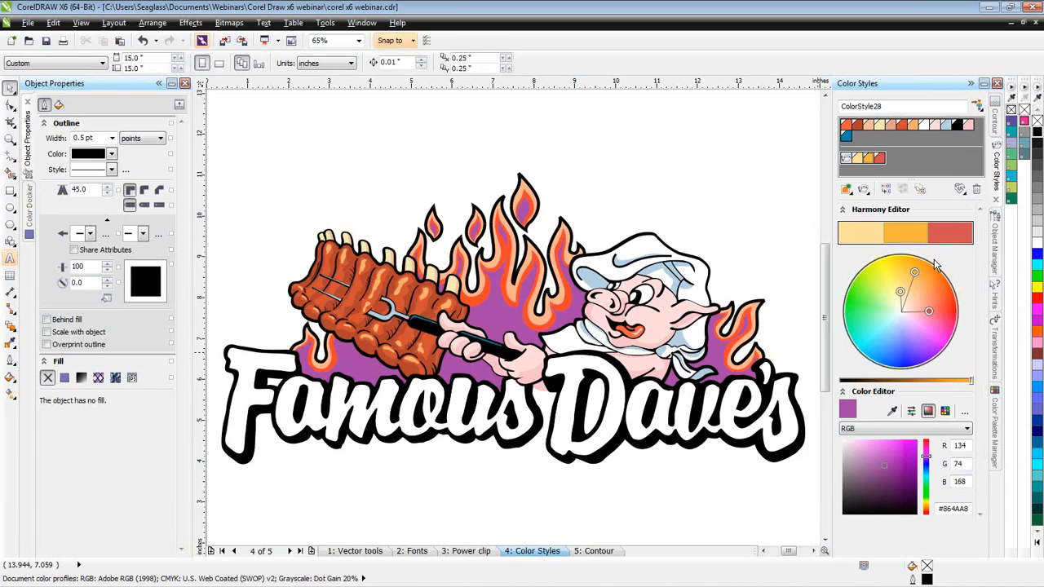
# - Recolor the harmony's styles individually on the color wheel: bright yellow #F5E832, vivid red-orange and pure red #A81717
pyautogui.click(857, 239)
pyautogui.moveTo(901, 292); pyautogui.dragTo(887, 268)
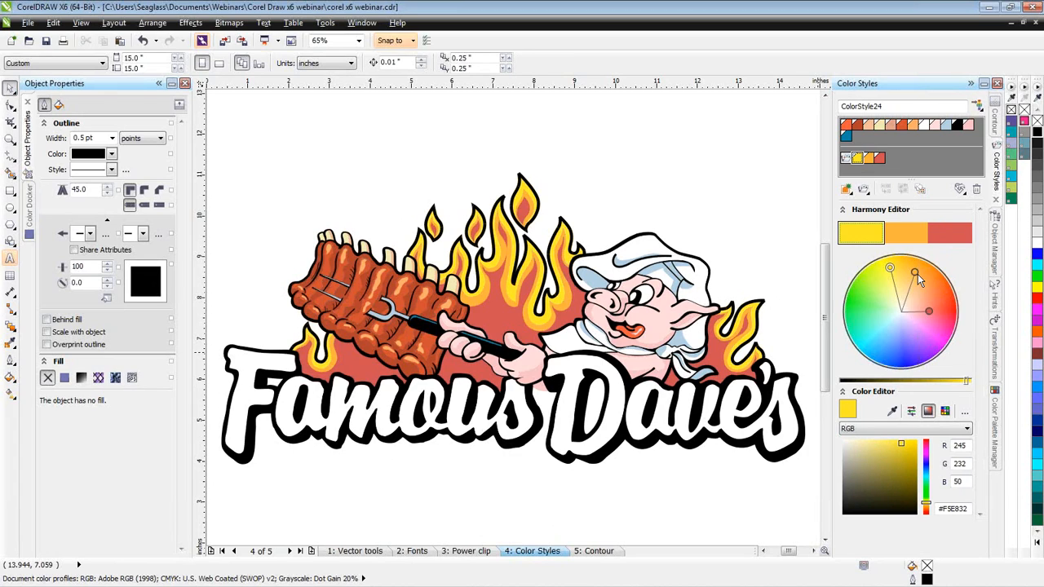
pyautogui.moveTo(917, 276); pyautogui.dragTo(941, 293)
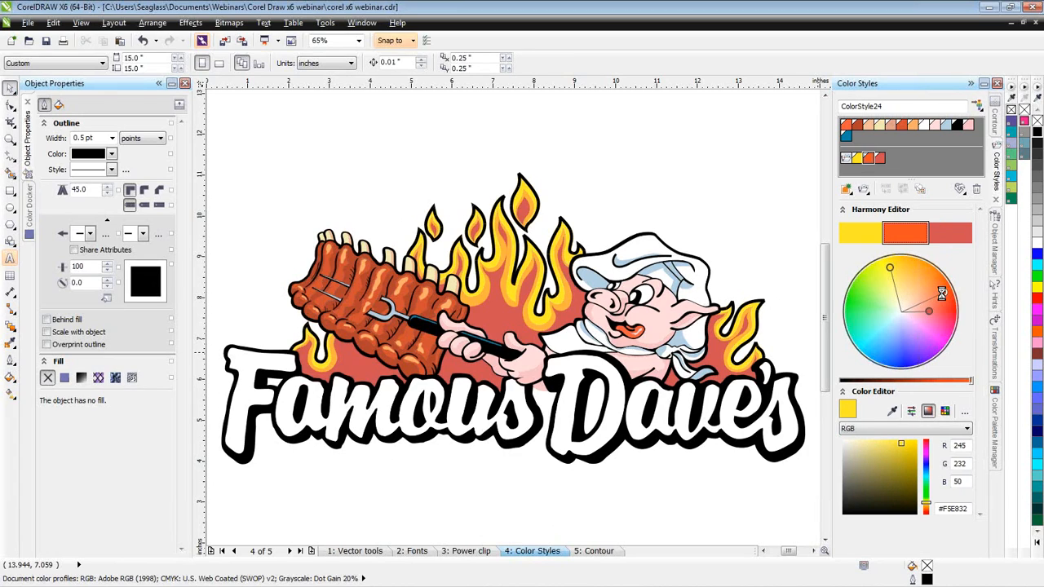
pyautogui.moveTo(929, 311); pyautogui.dragTo(947, 312)
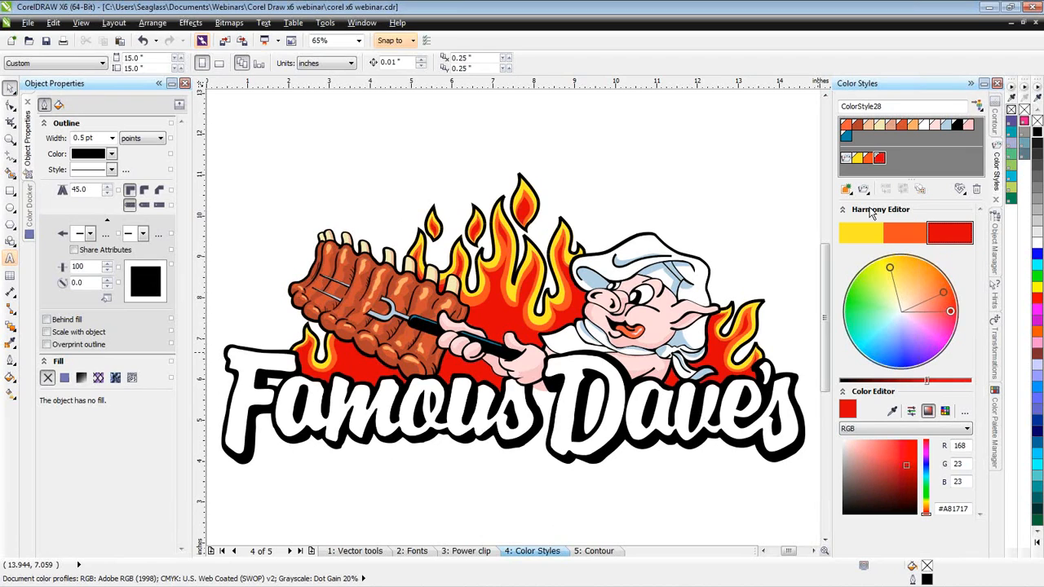
pyautogui.click(859, 130)
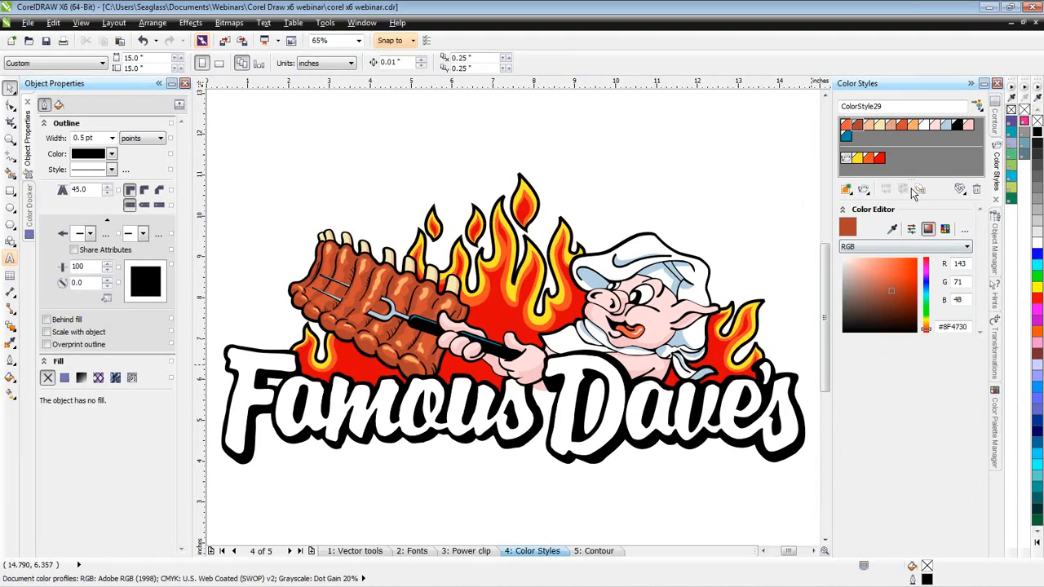
pyautogui.click(896, 169)
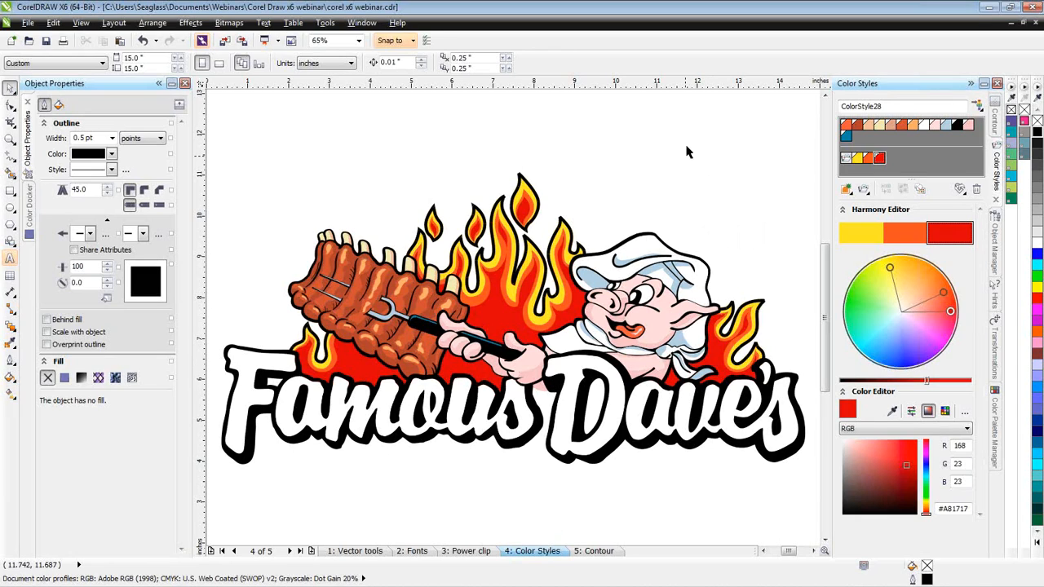
# - Go to the "5: Contour" page, show the full page with the Hellions logo and star, and bring up the Contour docker
pyautogui.click(600, 553)
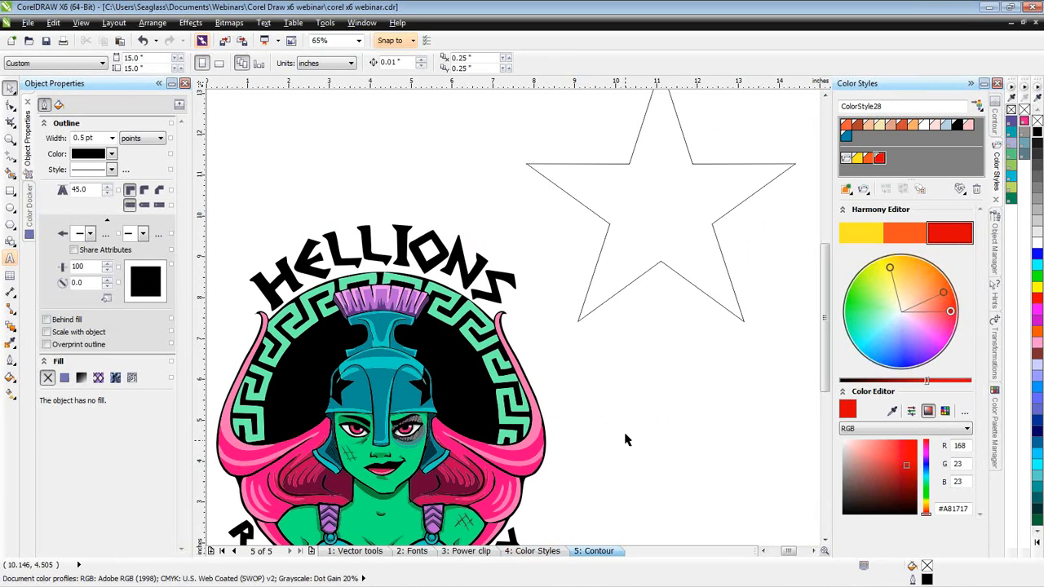
pyautogui.scroll(-2, 510, 314)
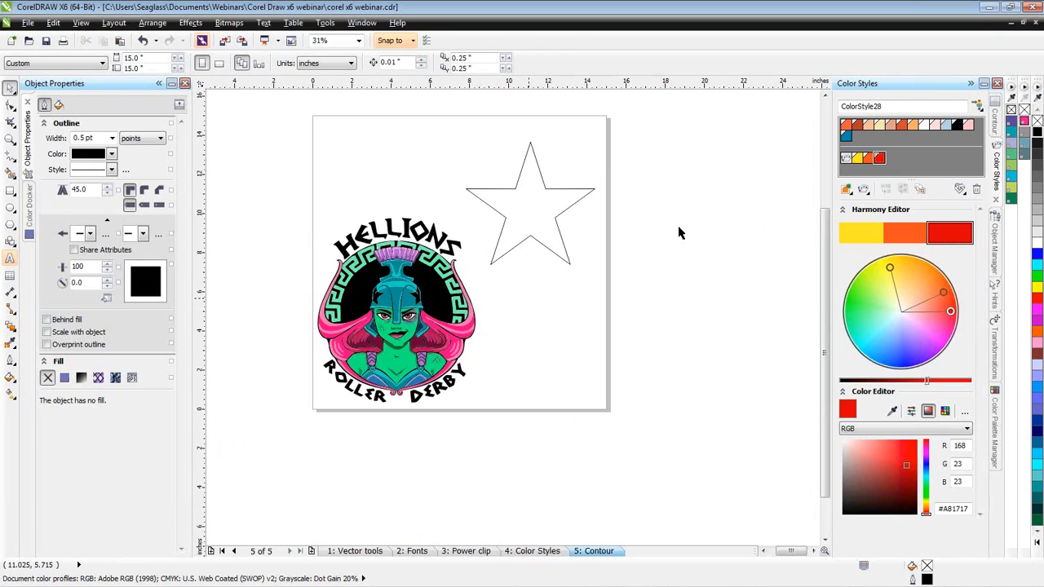
pyautogui.click(997, 126)
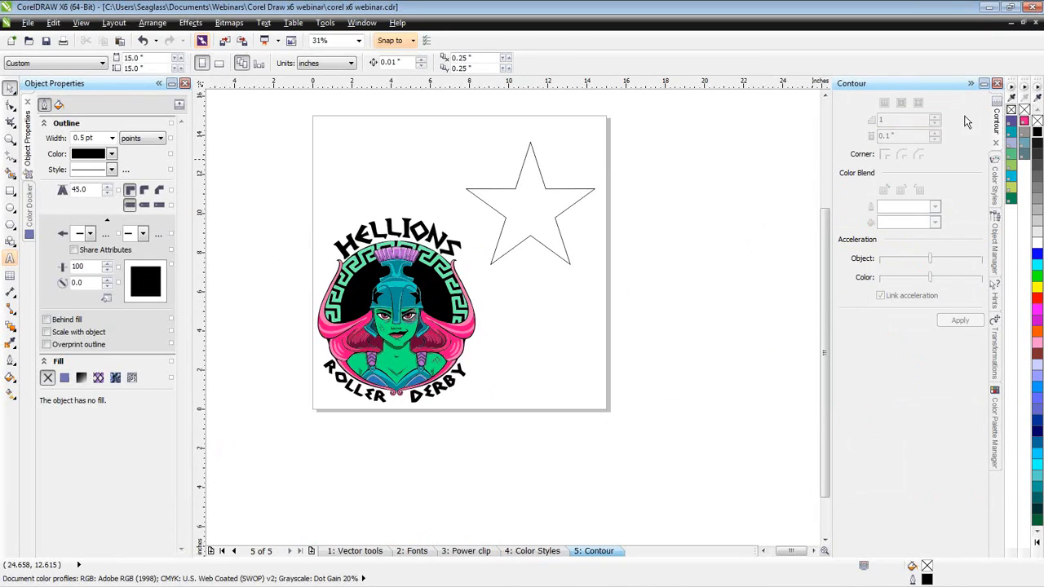
pyautogui.click(363, 23)
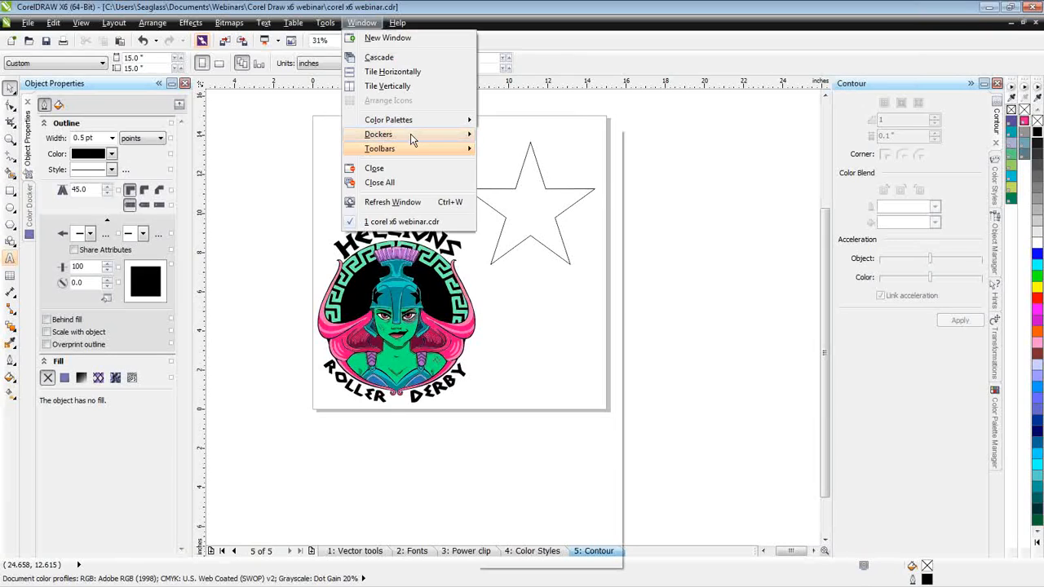
pyautogui.moveTo(414, 137)
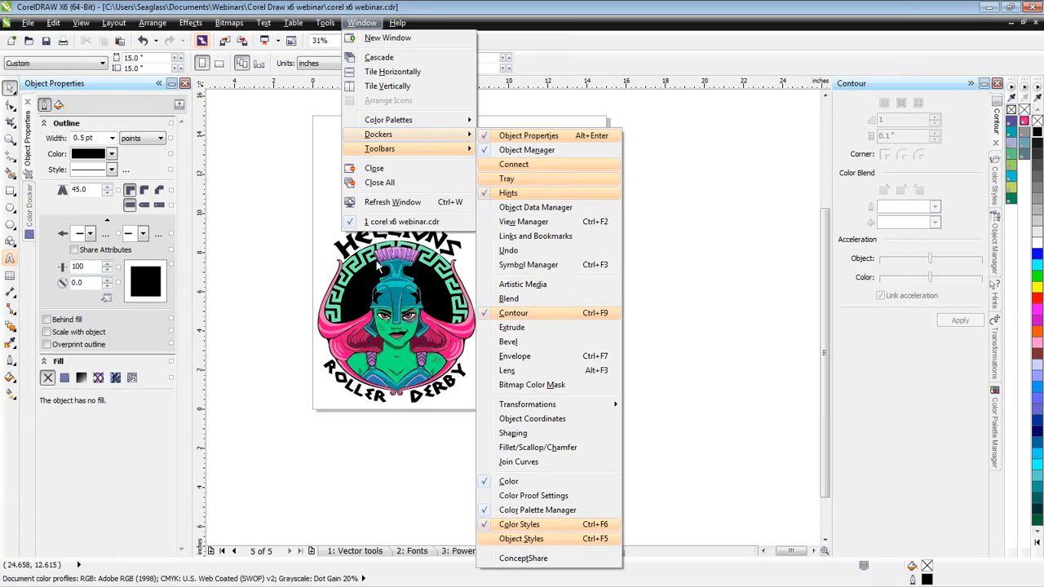
pyautogui.click(914, 436)
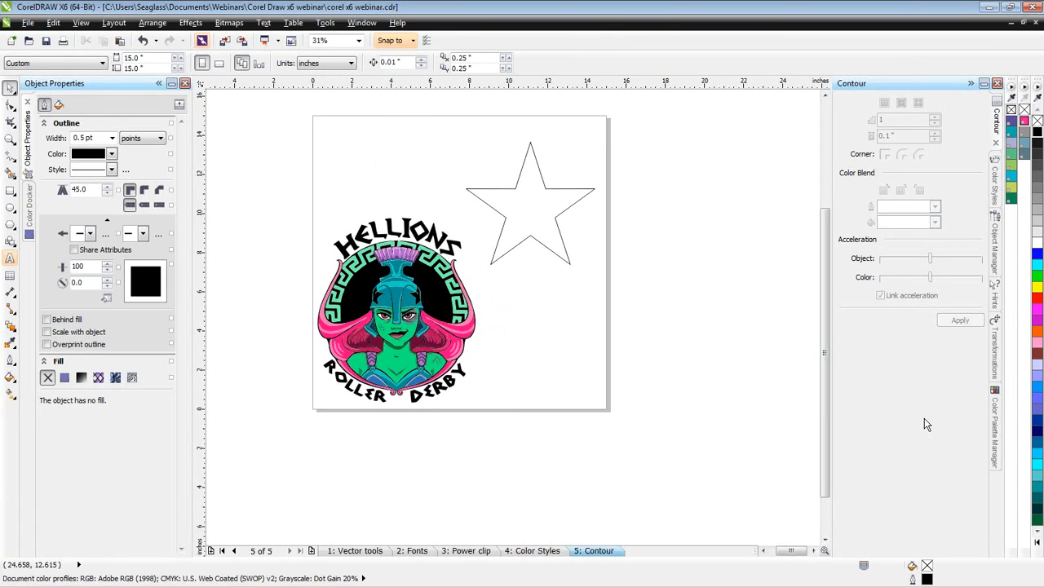
# - Open the Bevel docker and combine it with the Contour docker in a single tabbed group
pyautogui.click(354, 26)
pyautogui.moveTo(462, 135)
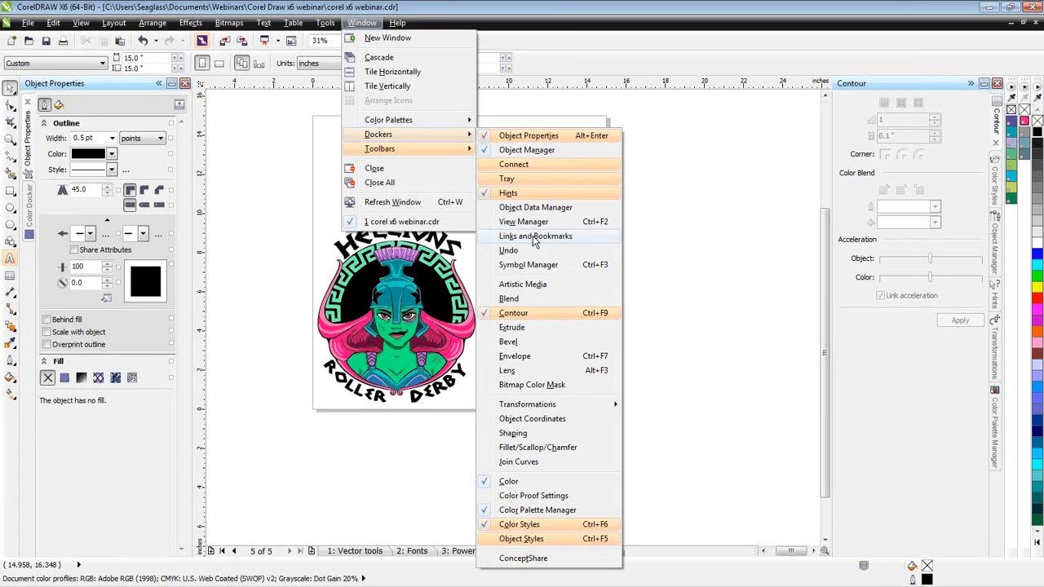
pyautogui.click(524, 346)
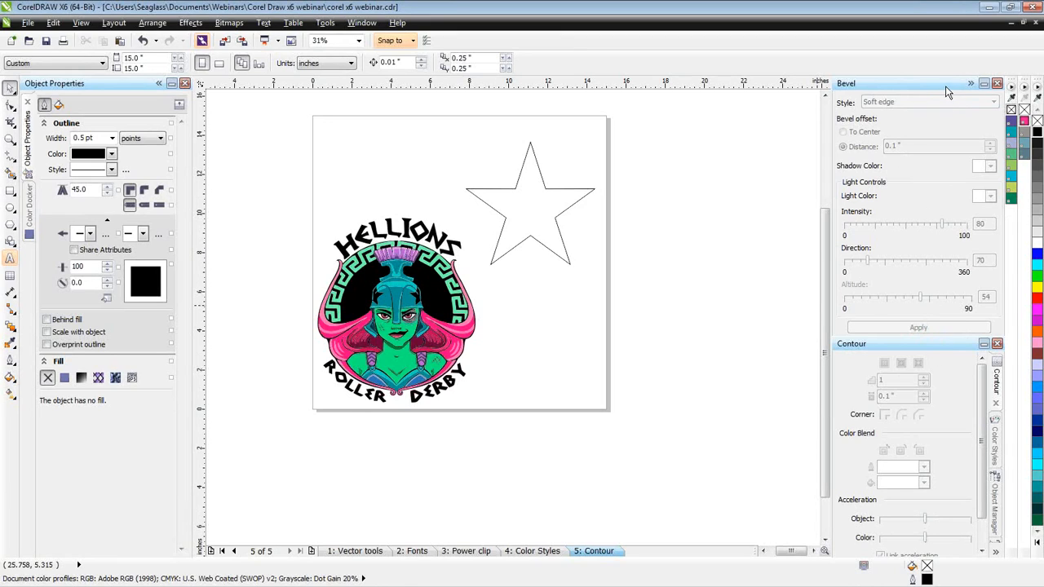
pyautogui.doubleClick(948, 346)
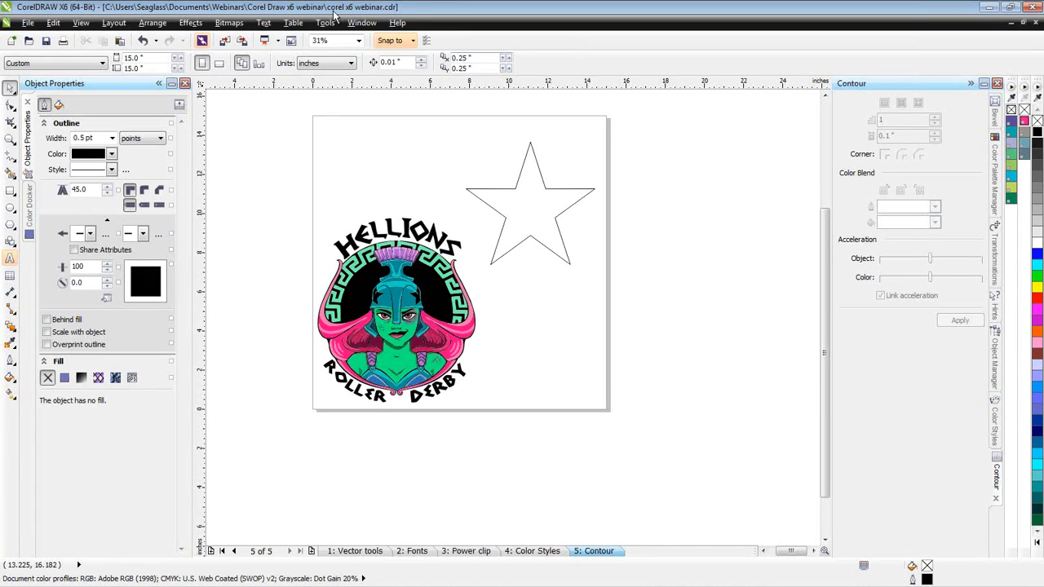
# - Open the Bitmap Color Mask docker, tab it into the existing docker group, and bring the Contour docker forward
pyautogui.click(362, 22)
pyautogui.moveTo(375, 138)
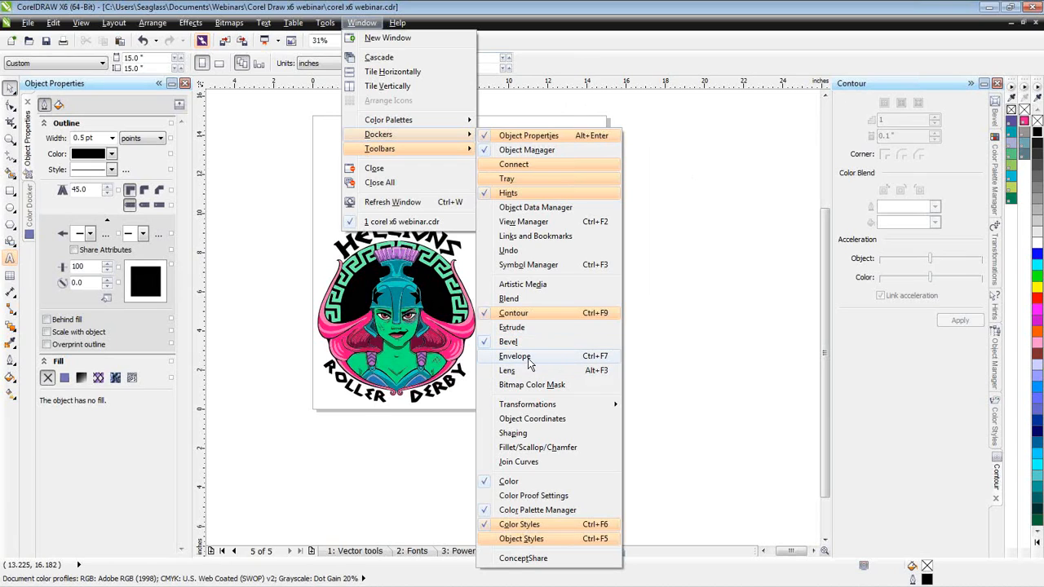
pyautogui.click(524, 389)
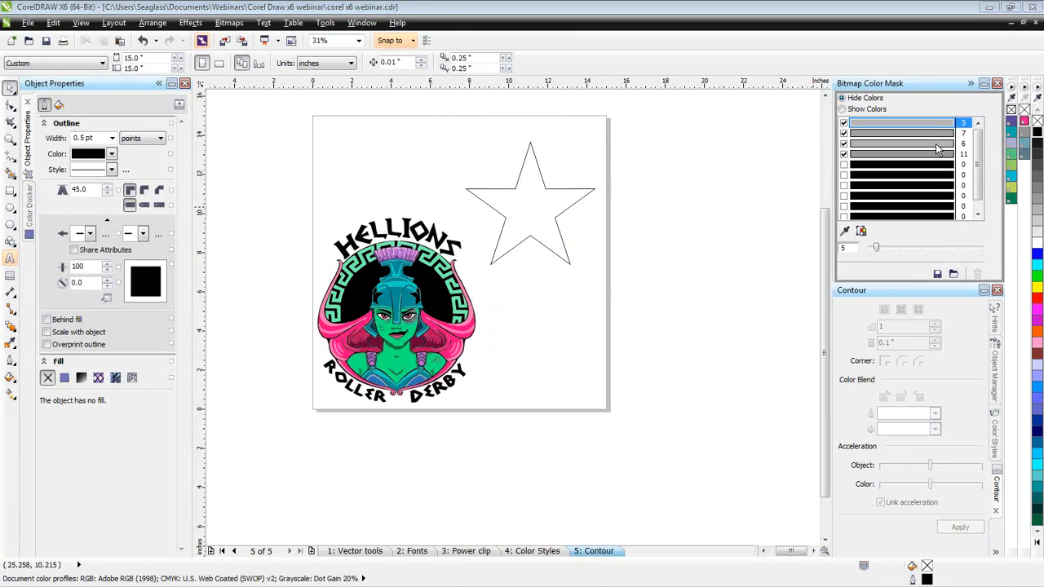
pyautogui.click(997, 84)
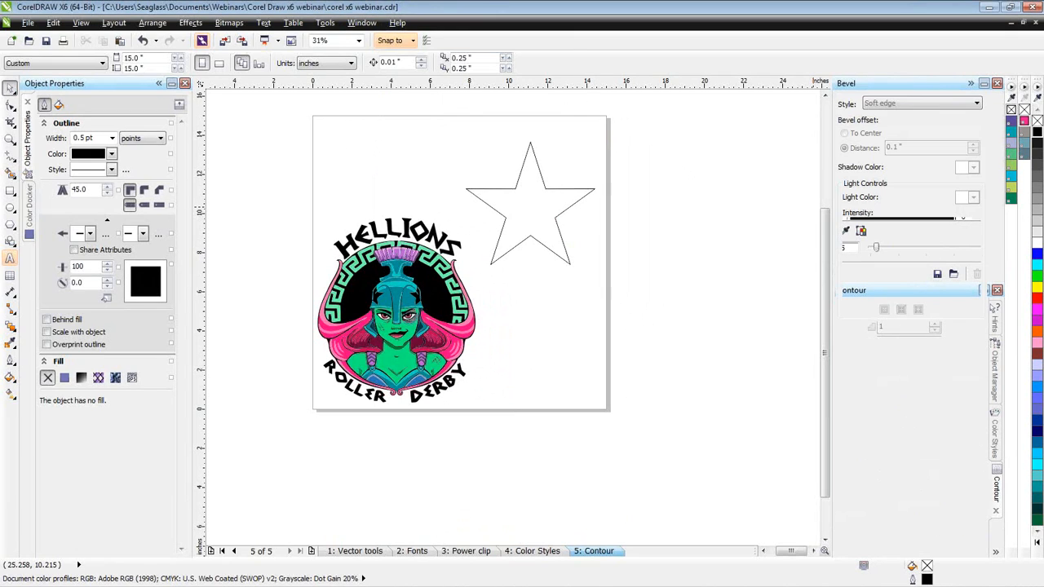
pyautogui.click(996, 555)
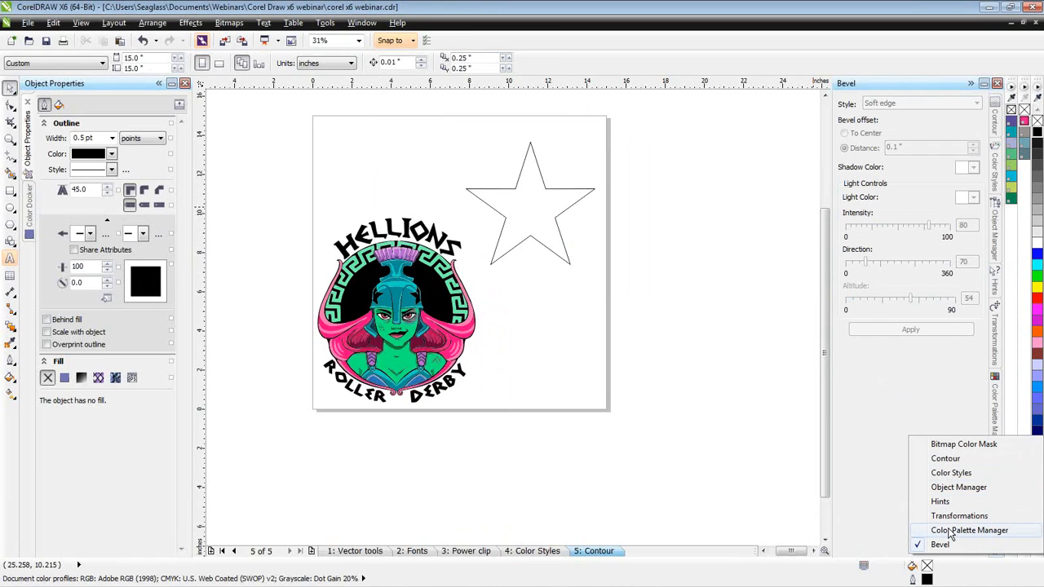
pyautogui.click(944, 459)
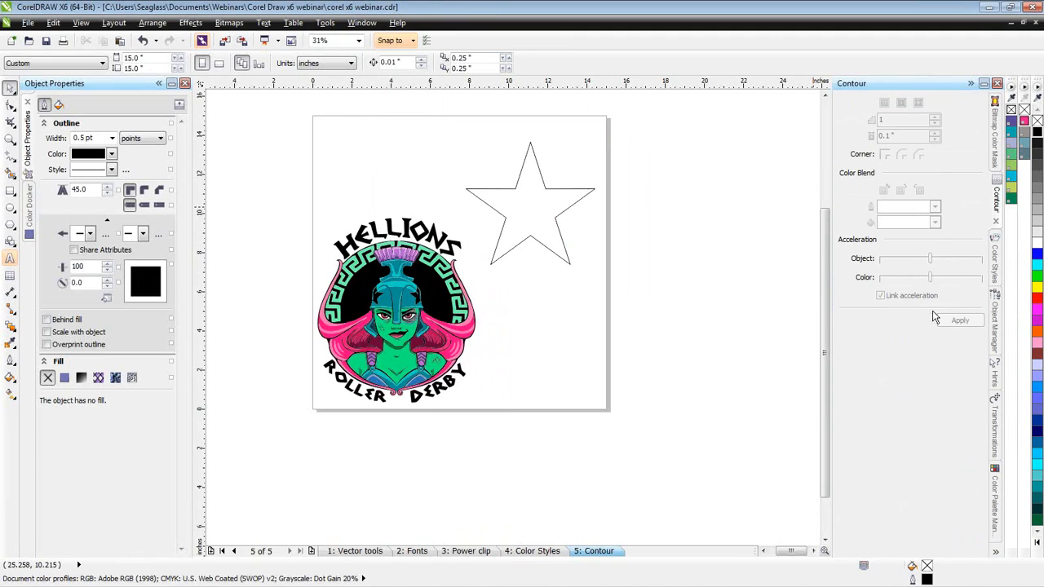
# - Collapse the Contour and Object Properties dockers and expand both again
pyautogui.click(970, 84)
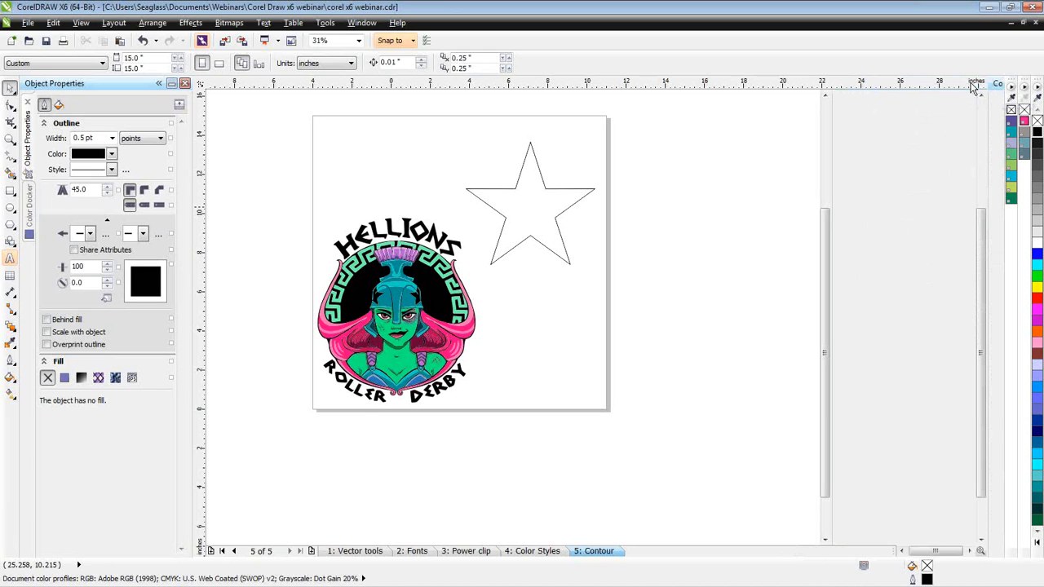
pyautogui.click(158, 84)
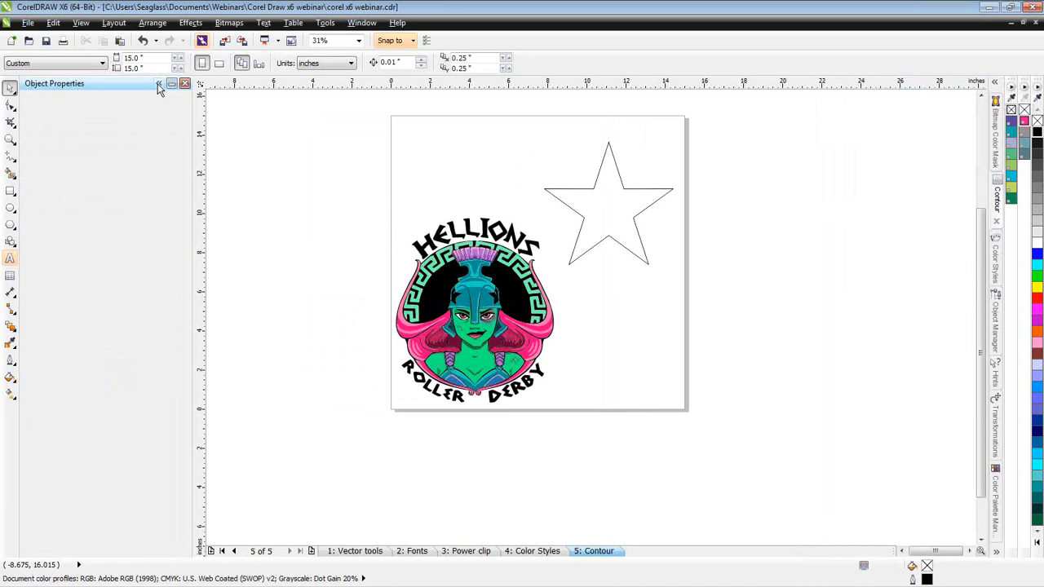
pyautogui.click(25, 83)
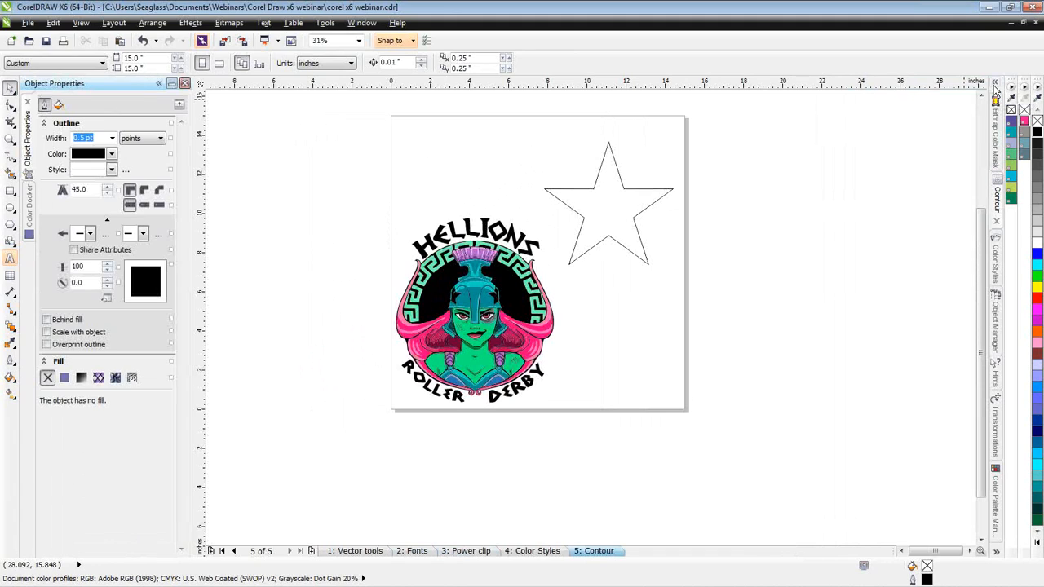
pyautogui.click(997, 199)
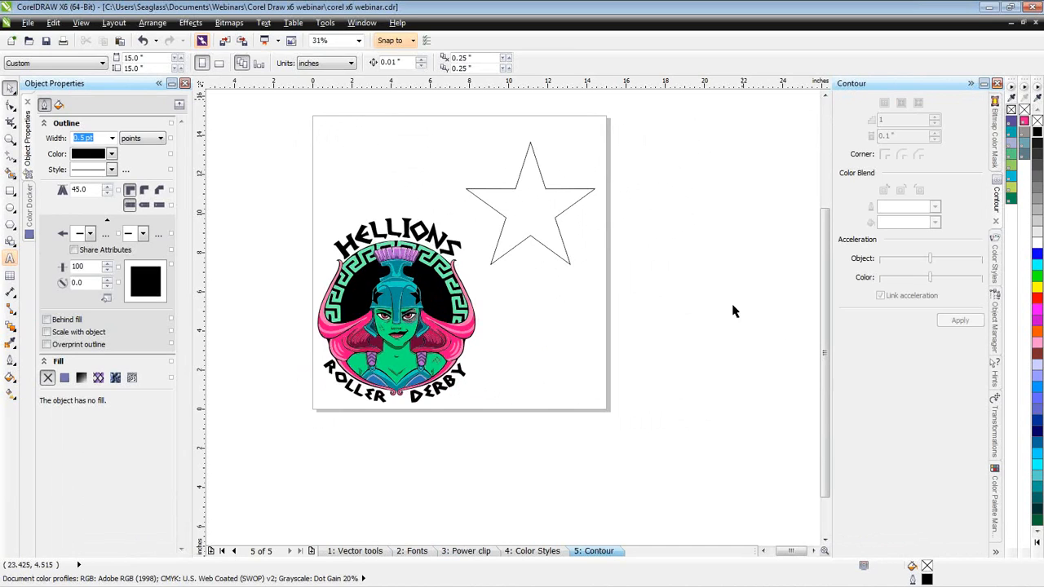
# - Select the star with the Contour tool active and fill it with red #FF0000
pyautogui.click(523, 206)
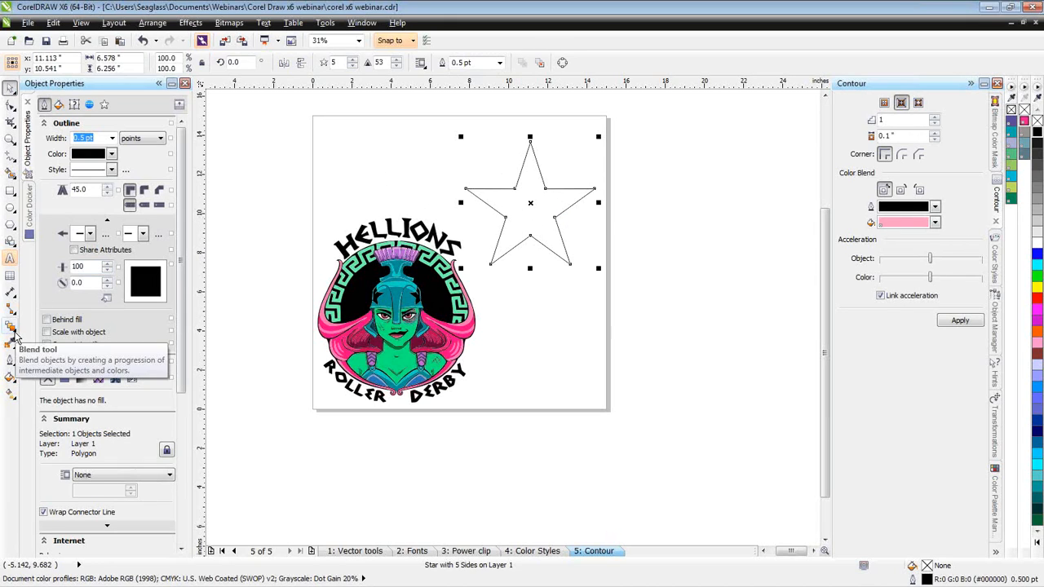
pyautogui.click(14, 337)
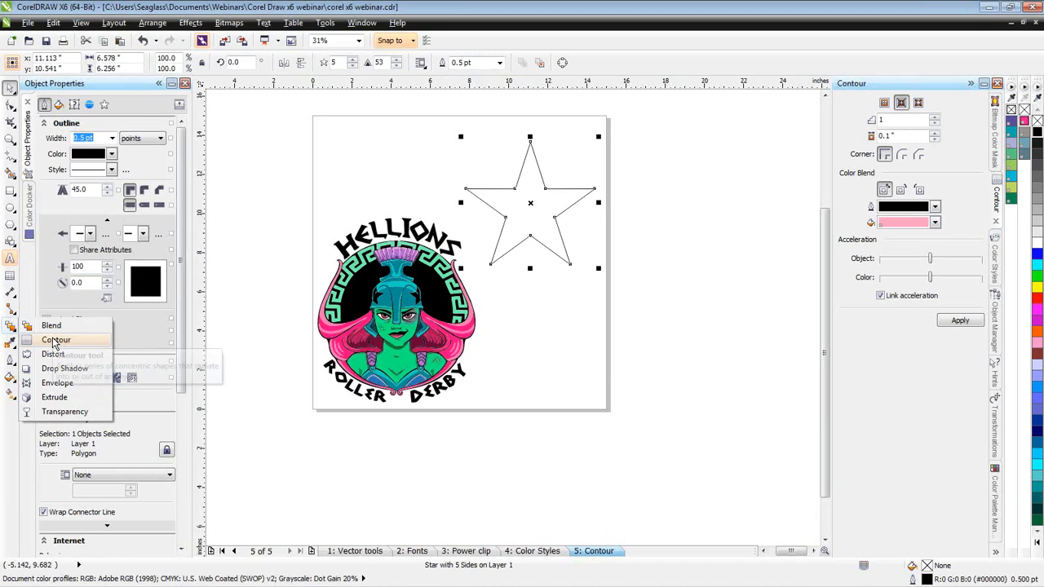
pyautogui.click(54, 341)
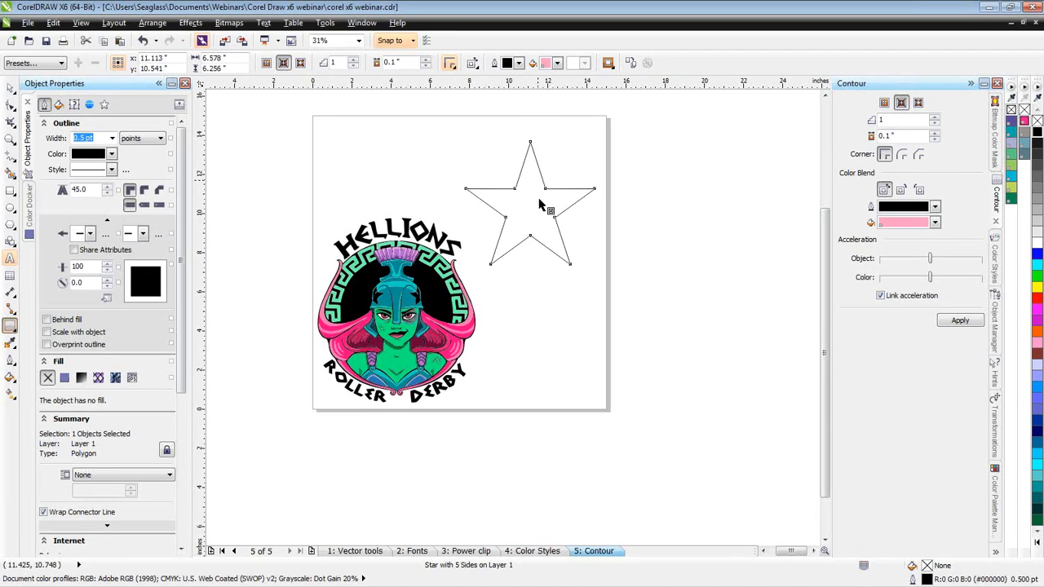
pyautogui.click(1038, 299)
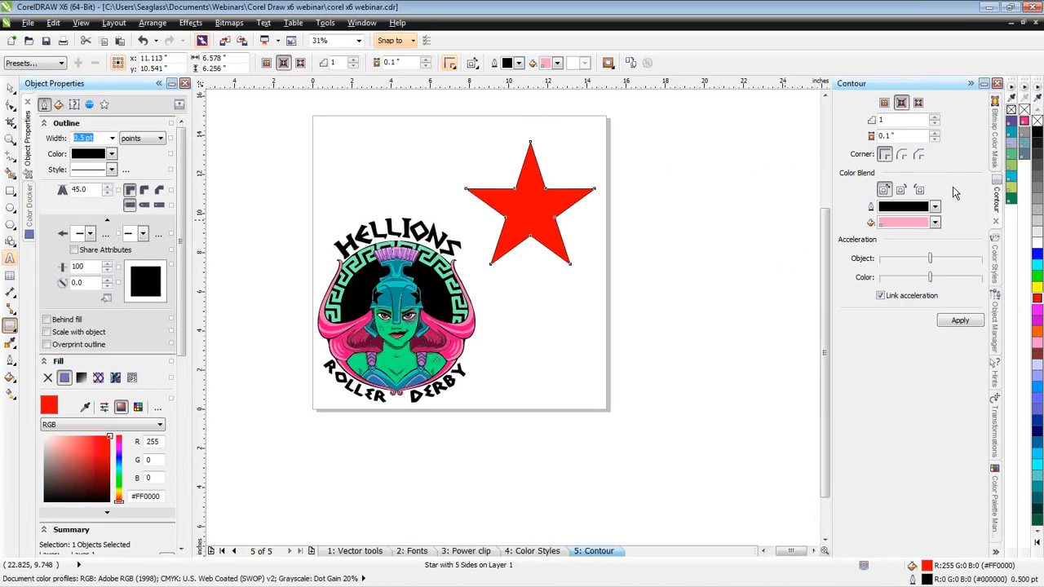
# - Apply an outside contour with a 0.25" offset to the red star
pyautogui.click(919, 102)
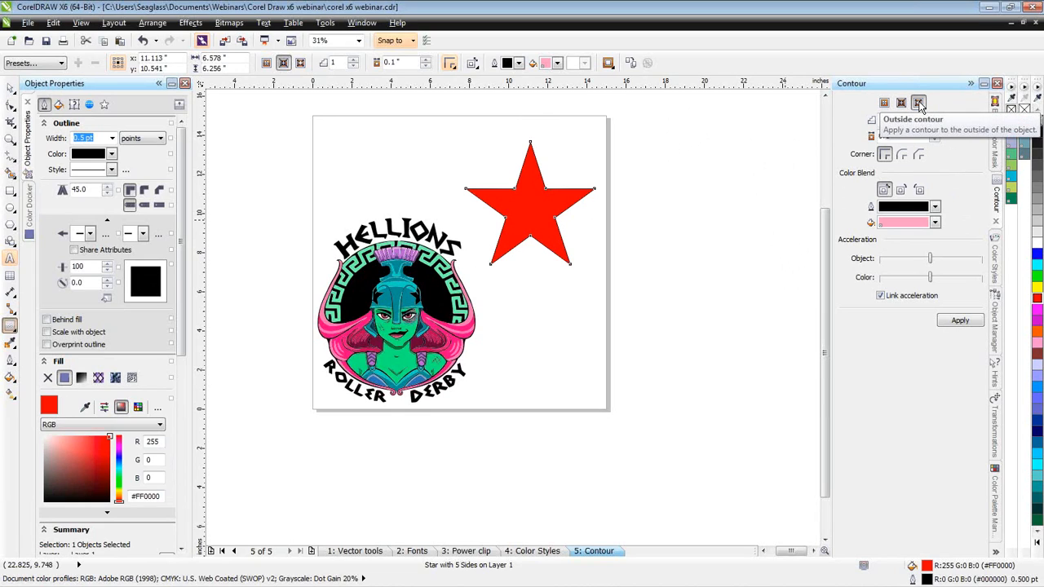
pyautogui.click(890, 136)
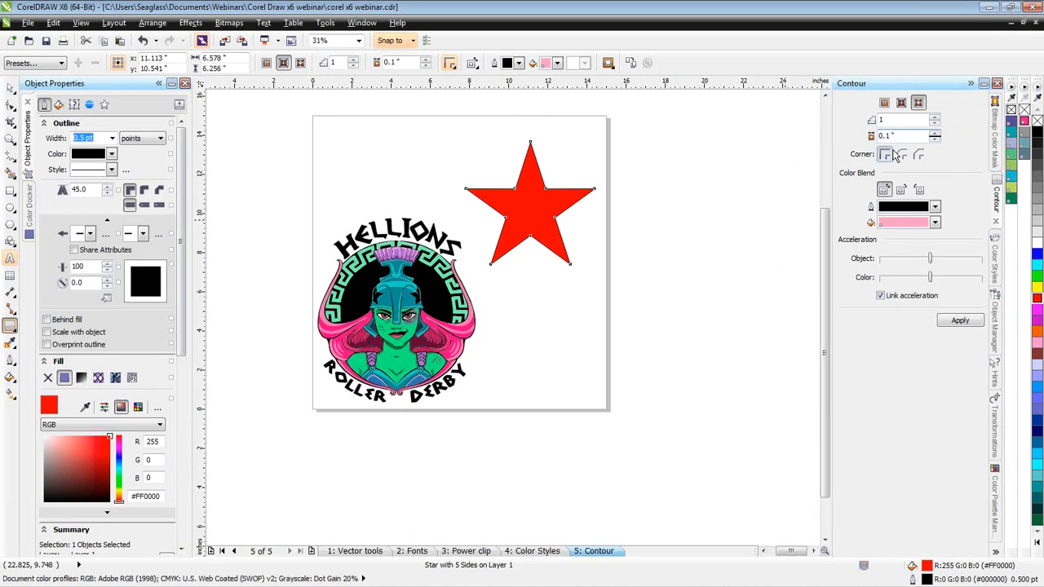
pyautogui.press('BackSpace')
pyautogui.write('25')
pyautogui.click(961, 323)
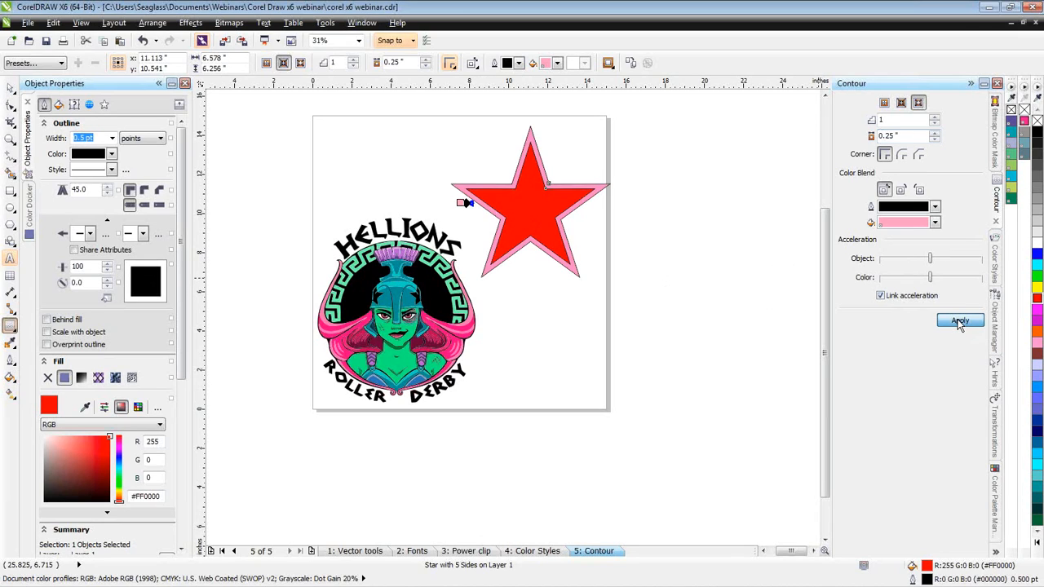
# - Try the star's contour with 3 steps, and reapply it with 1 step
pyautogui.click(934, 118)
pyautogui.click(935, 117)
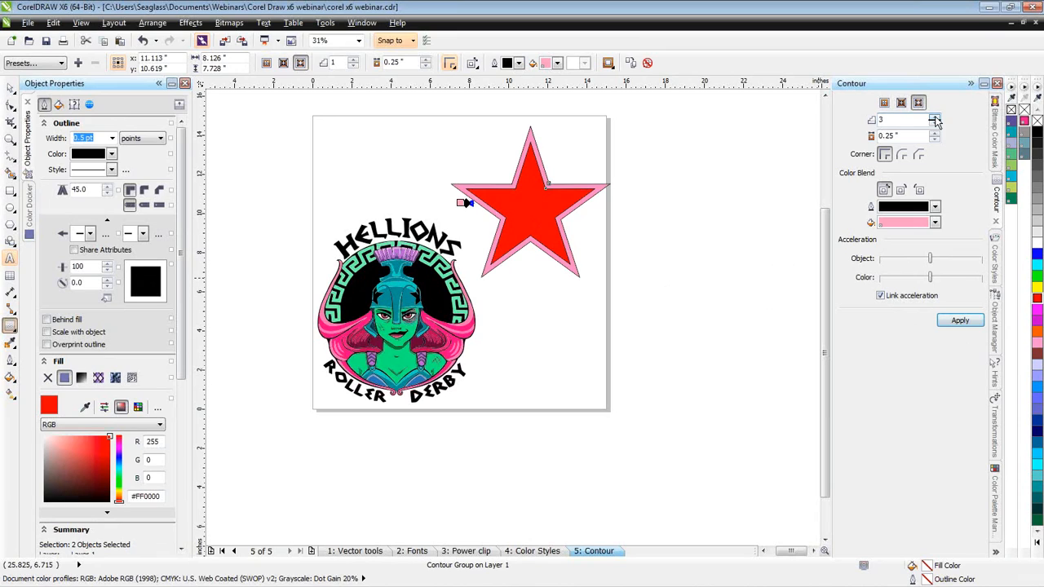
pyautogui.click(968, 323)
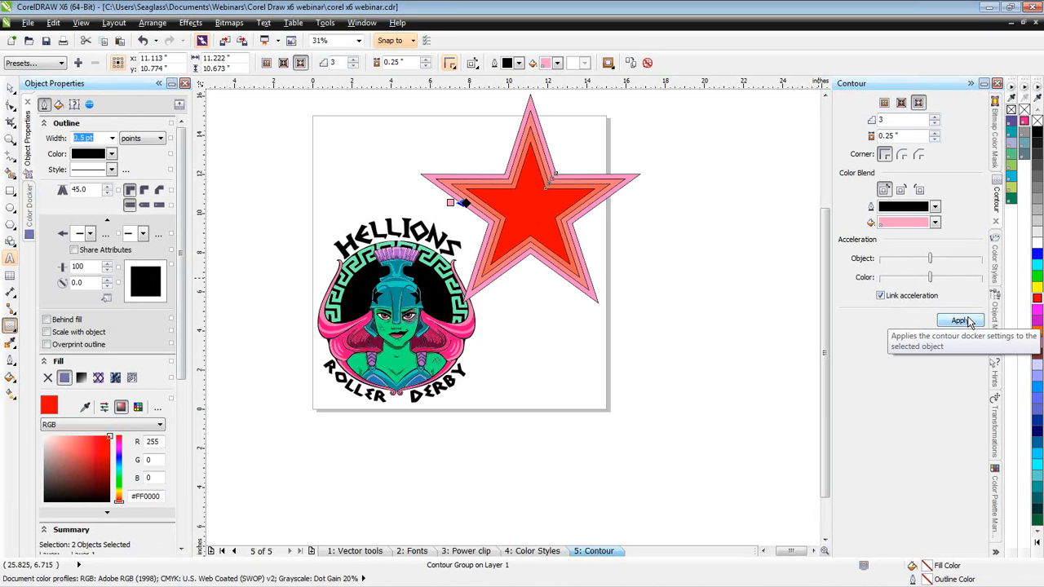
pyautogui.click(935, 124)
pyautogui.click(935, 124)
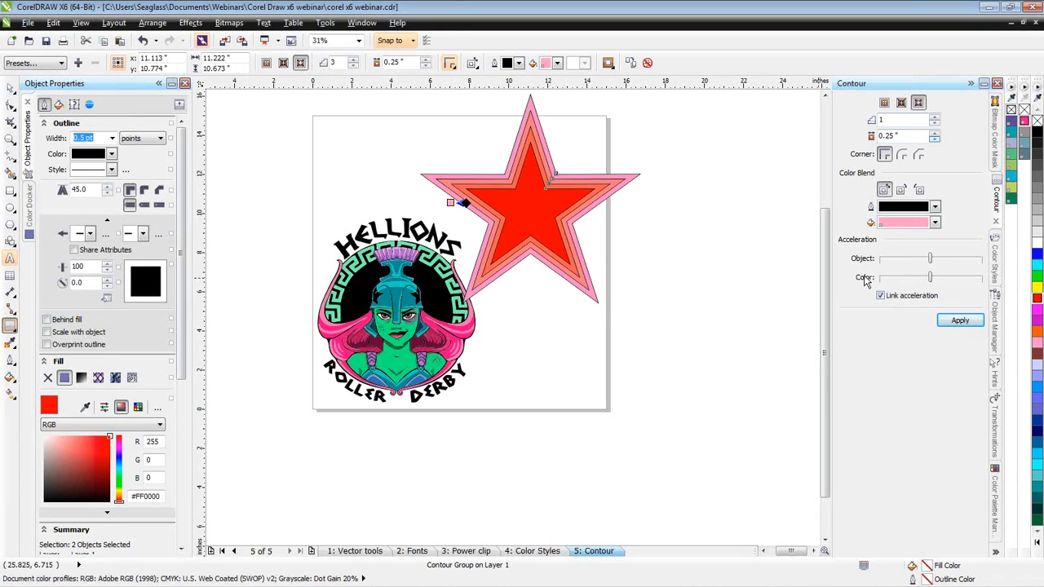
pyautogui.click(963, 320)
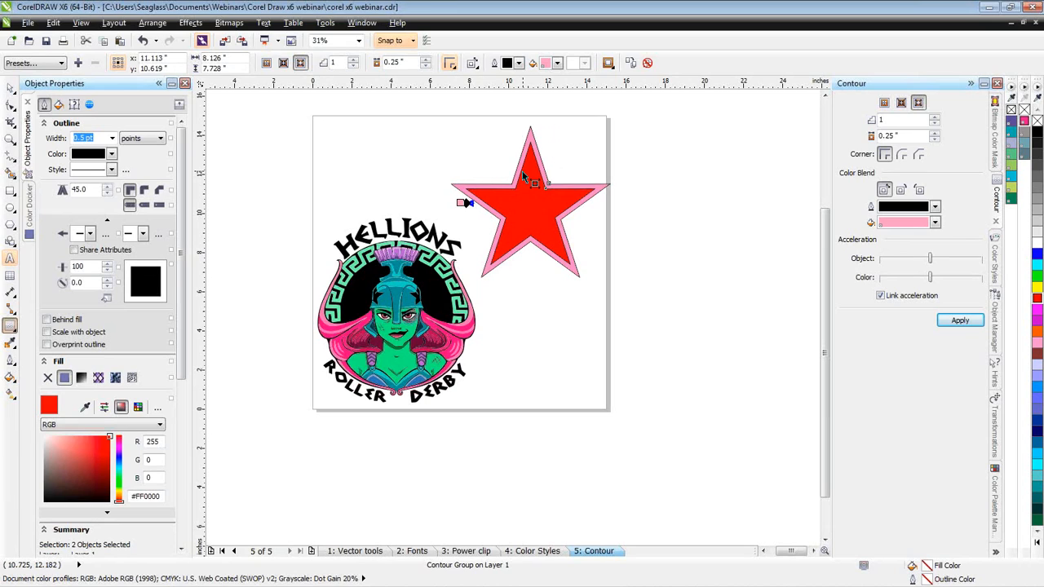
# - Break the star's contour group apart and select the pink outer star on its own
pyautogui.press('F4')
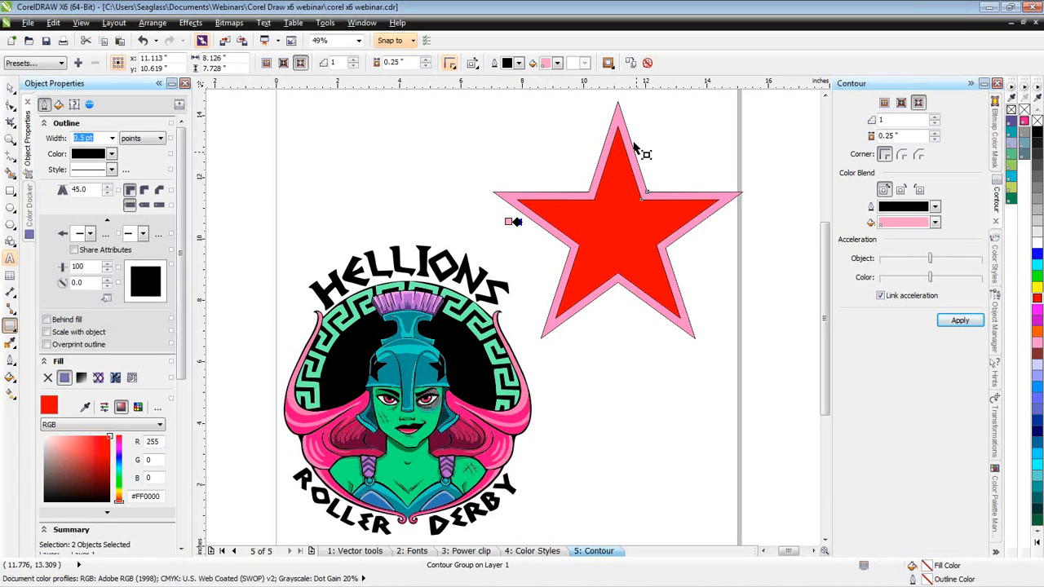
pyautogui.click(11, 90)
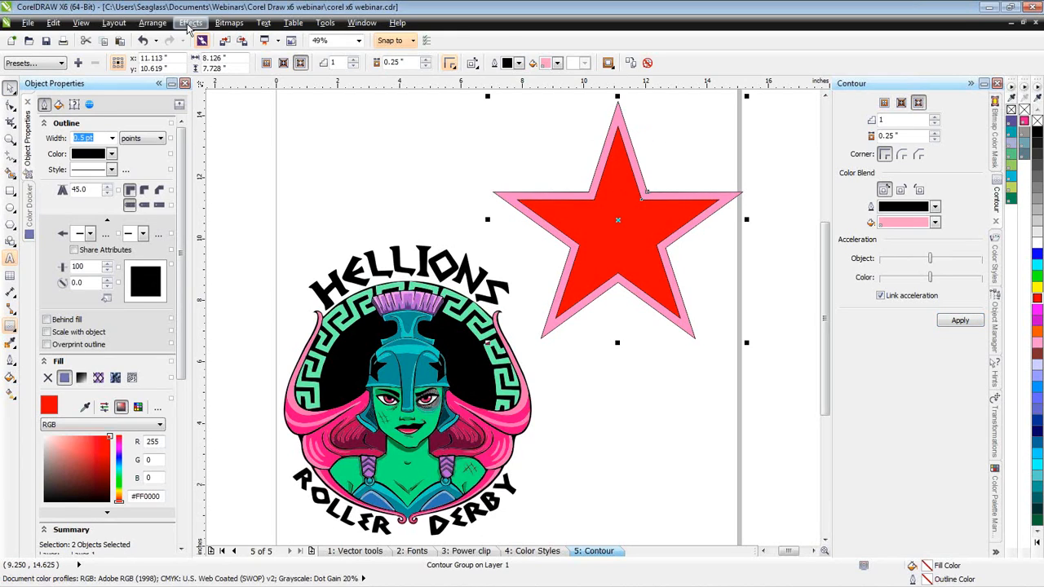
pyautogui.click(155, 24)
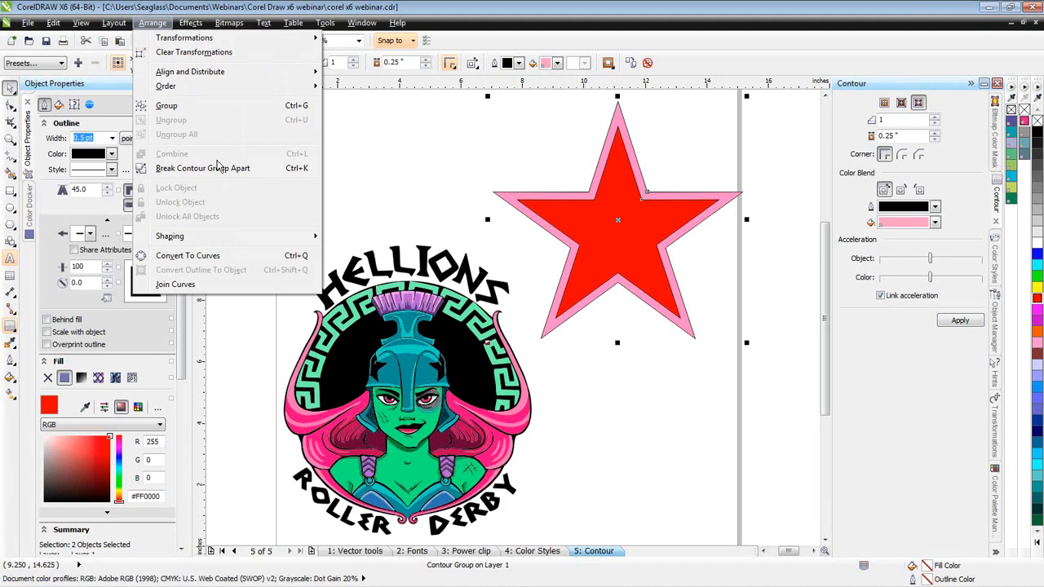
pyautogui.click(219, 168)
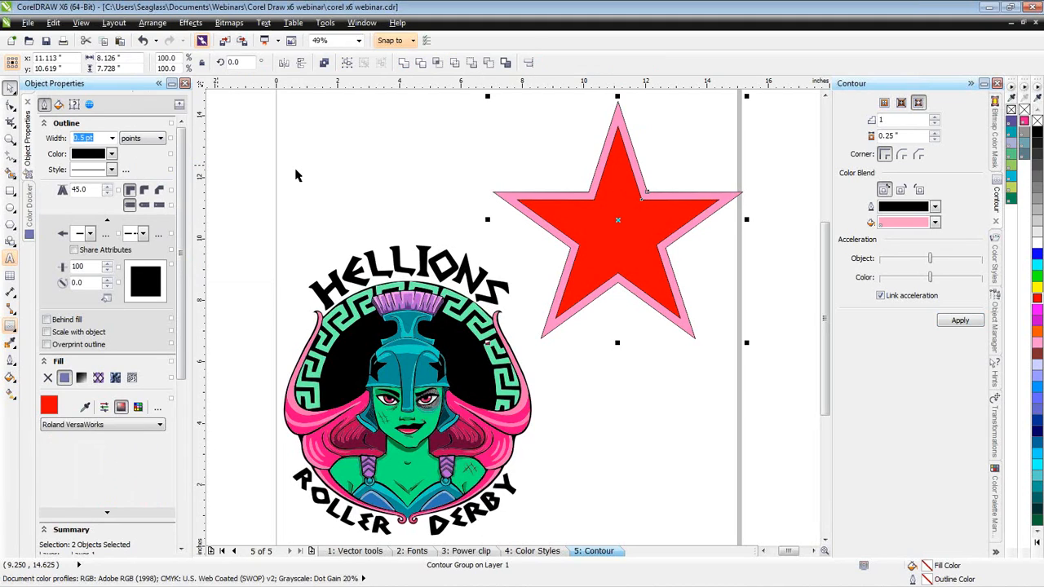
pyautogui.click(636, 127)
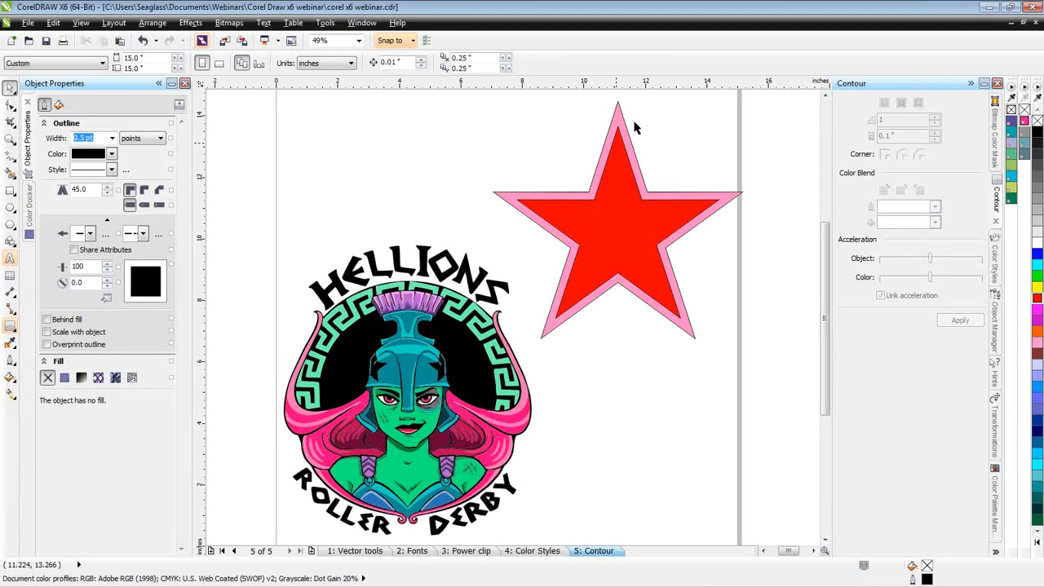
pyautogui.click(635, 127)
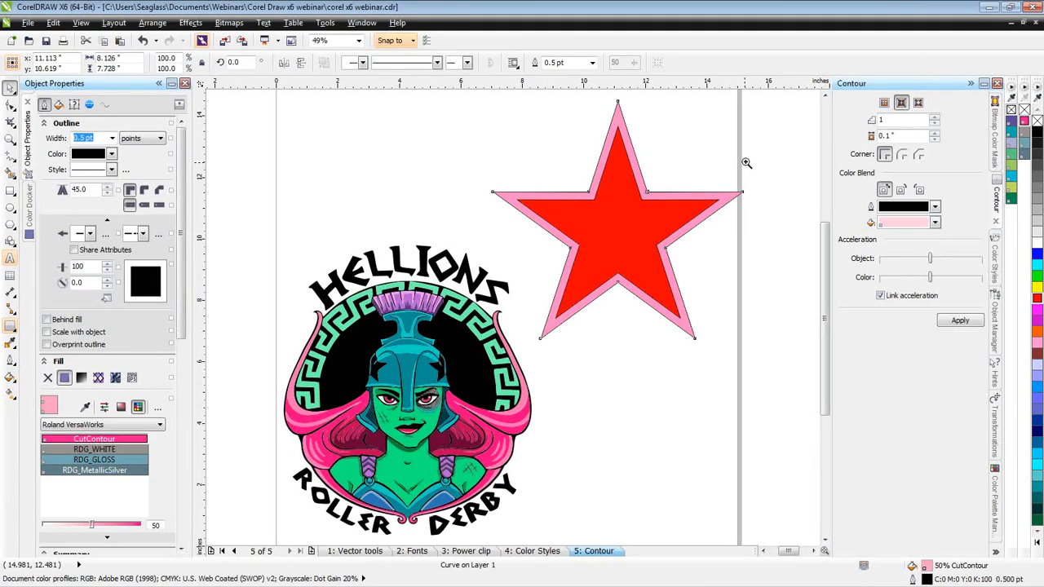
# - Round the pink star's right tip by adding a node on each side, removing the corner node and bending the joining segment into a curve
pyautogui.press('z')
pyautogui.moveTo(695, 159); pyautogui.dragTo(759, 229)
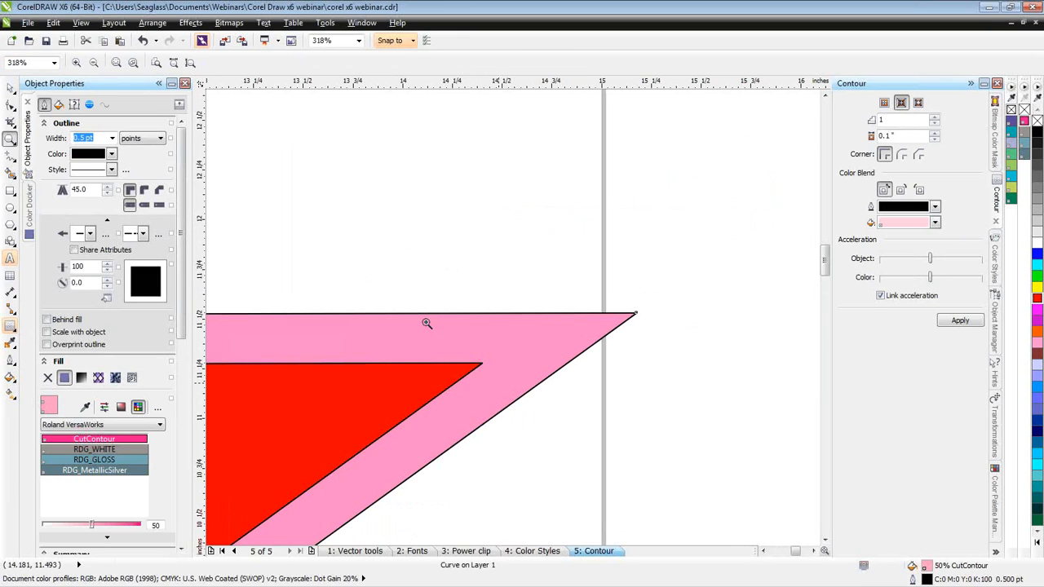
pyautogui.click(11, 107)
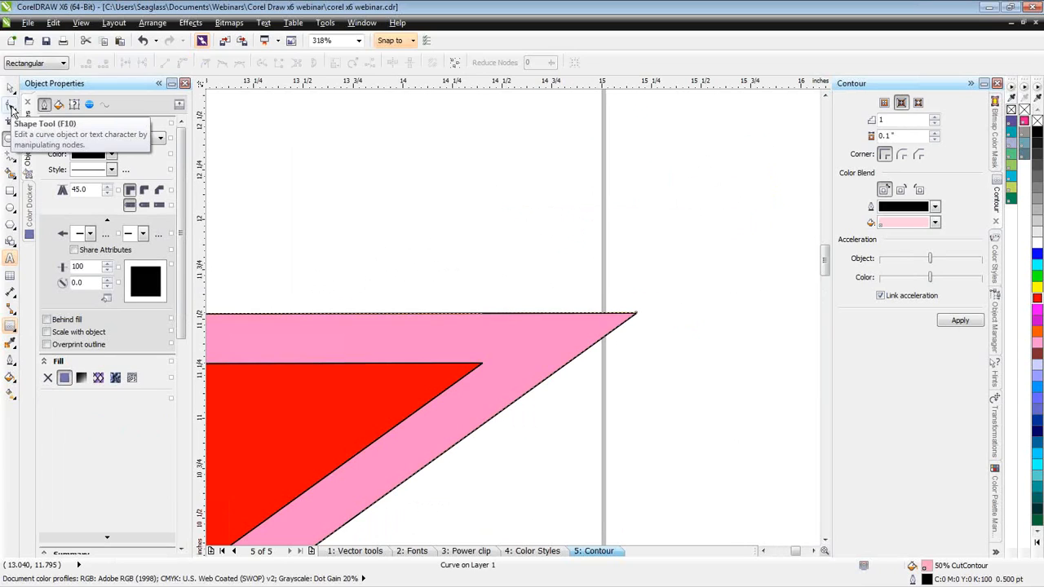
pyautogui.doubleClick(526, 315)
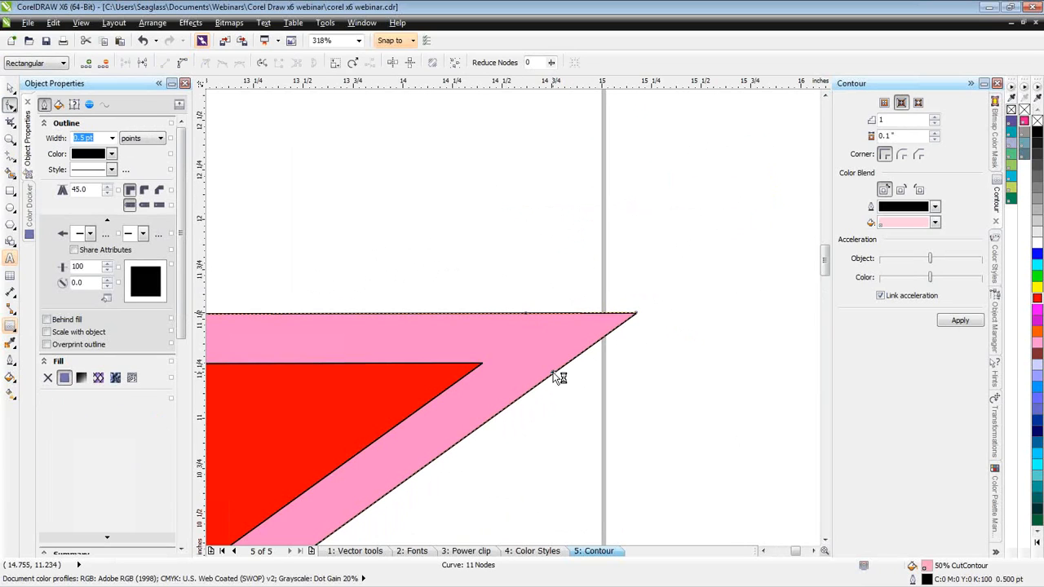
pyautogui.moveTo(636, 314); pyautogui.dragTo(542, 349)
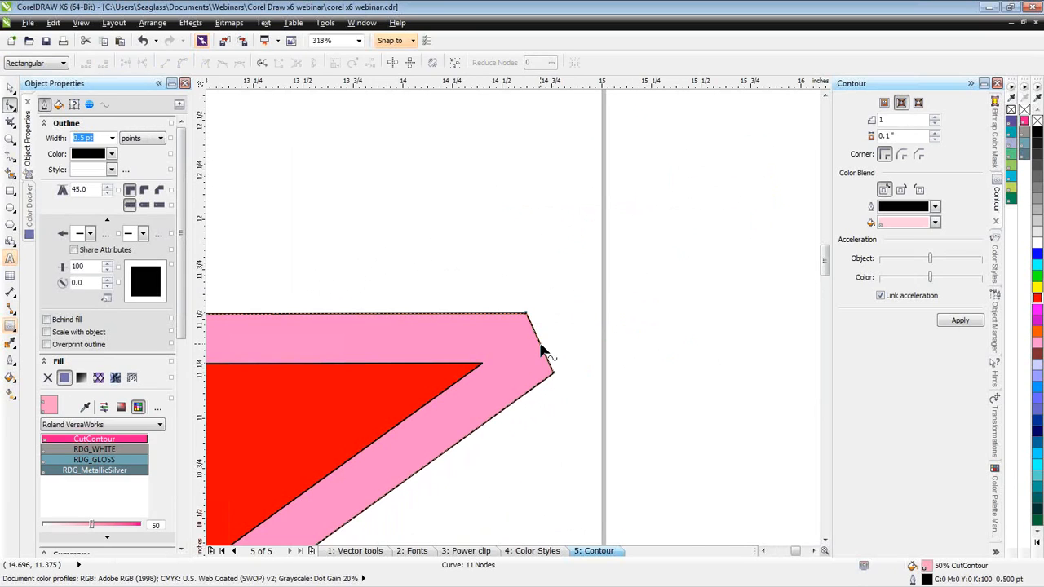
pyautogui.rightClick(540, 344)
pyautogui.click(575, 400)
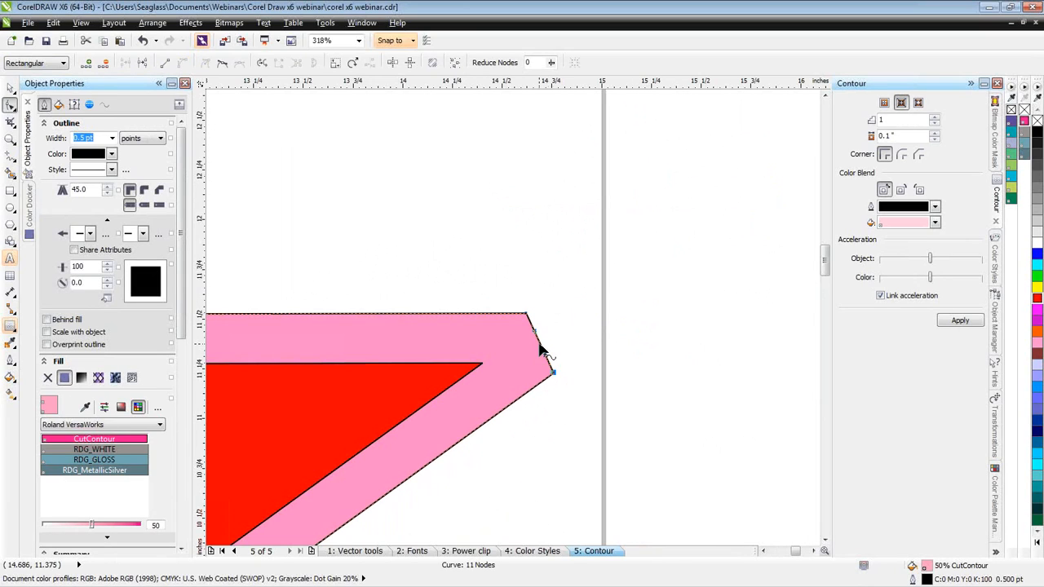
pyautogui.moveTo(543, 350); pyautogui.dragTo(594, 336)
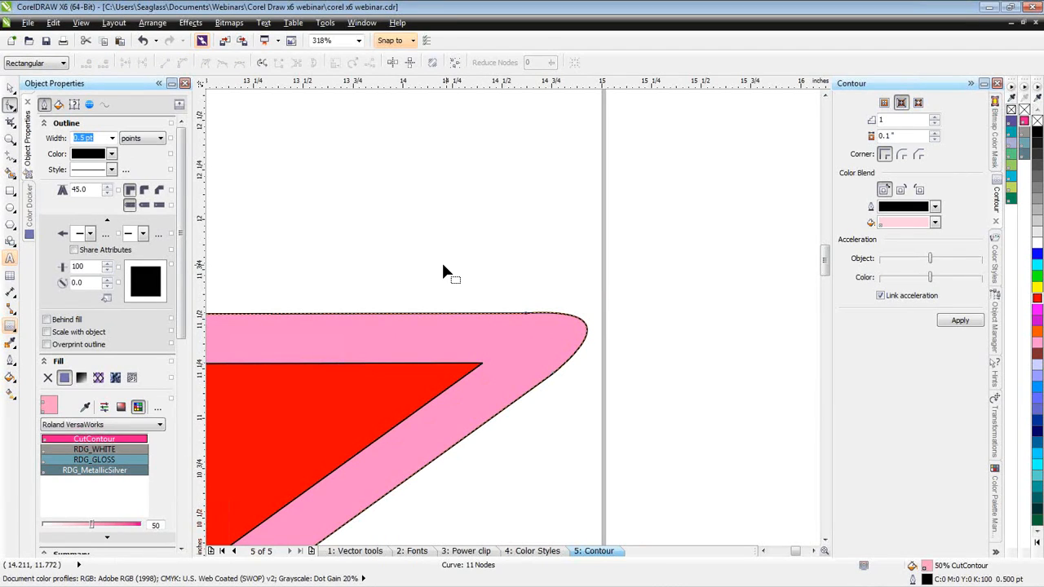
pyautogui.press('F4')
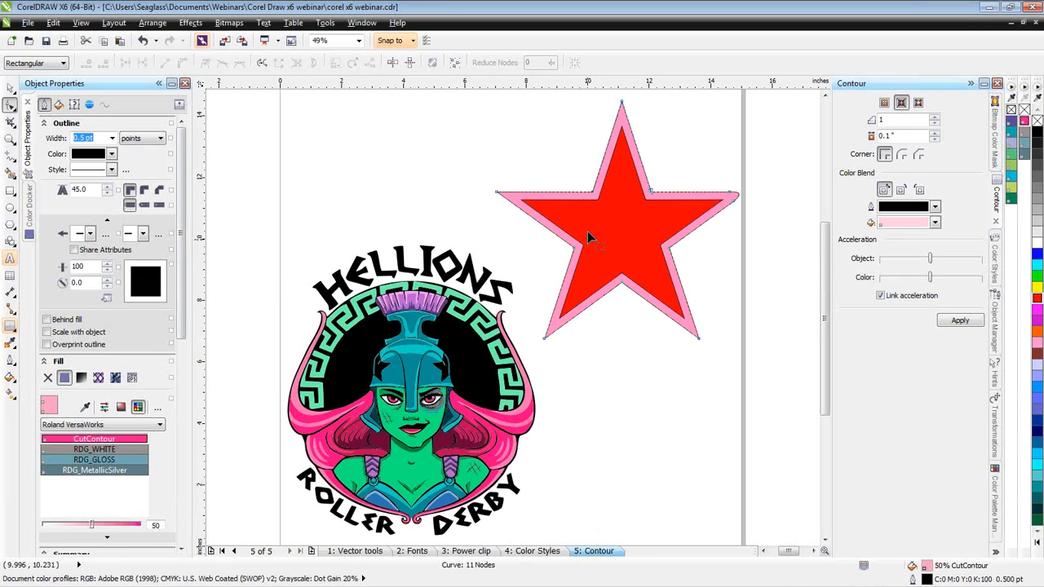
# - Undo the tip rounding, the contour group break-apart and the contour step reduction
pyautogui.click(11, 88)
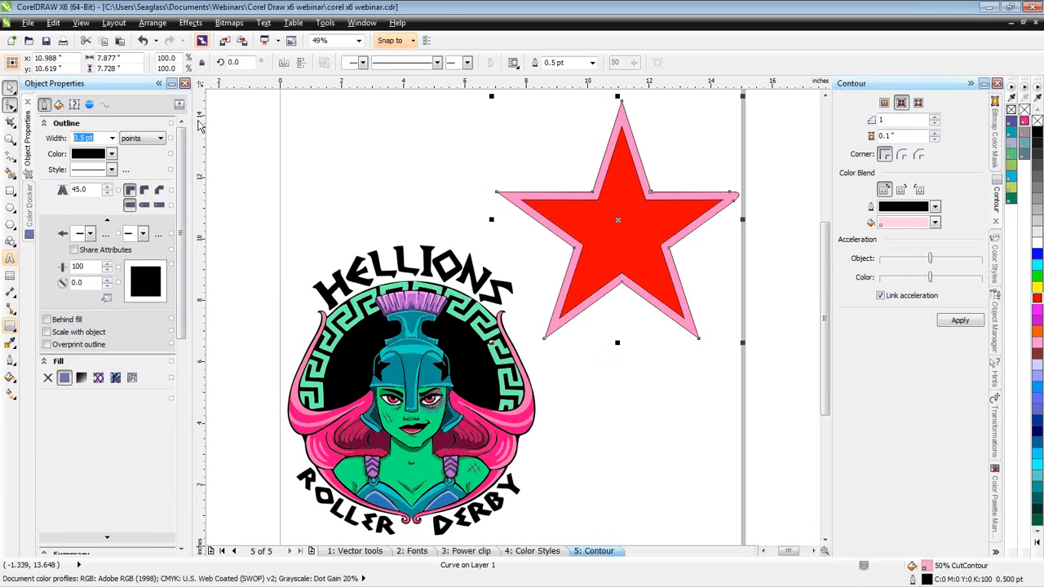
pyautogui.click(430, 145)
pyautogui.press('Tab')
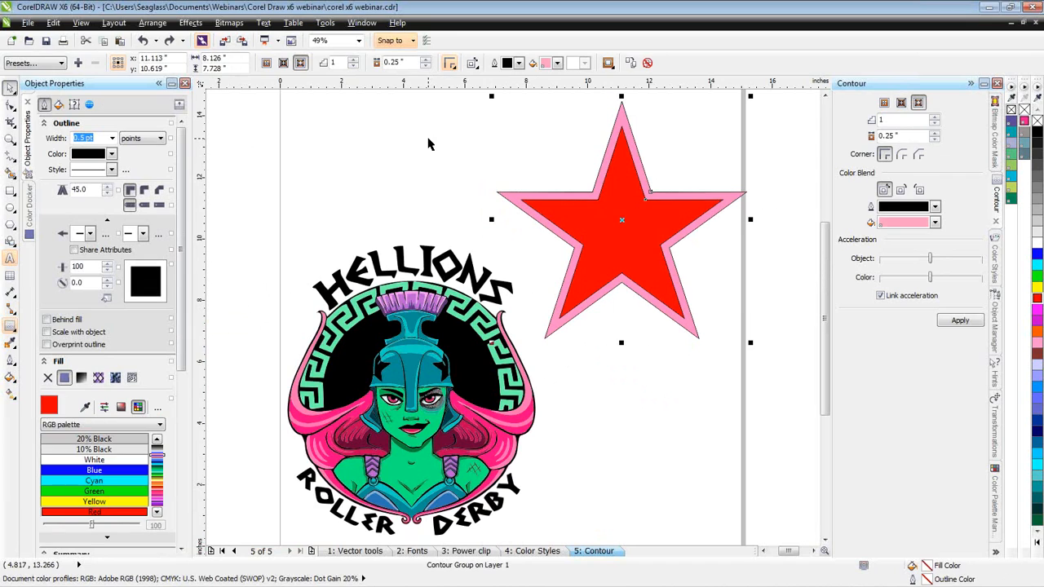
pyautogui.hotkey('ctrl', 'z')
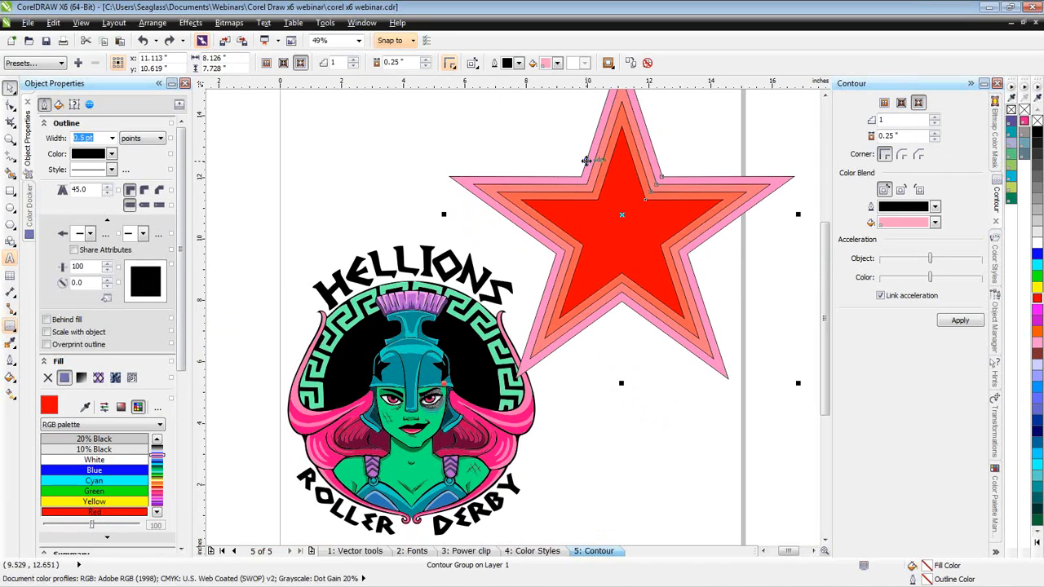
# - Reapply the star's outside contour with 1 step, and give it round corners
pyautogui.click(962, 321)
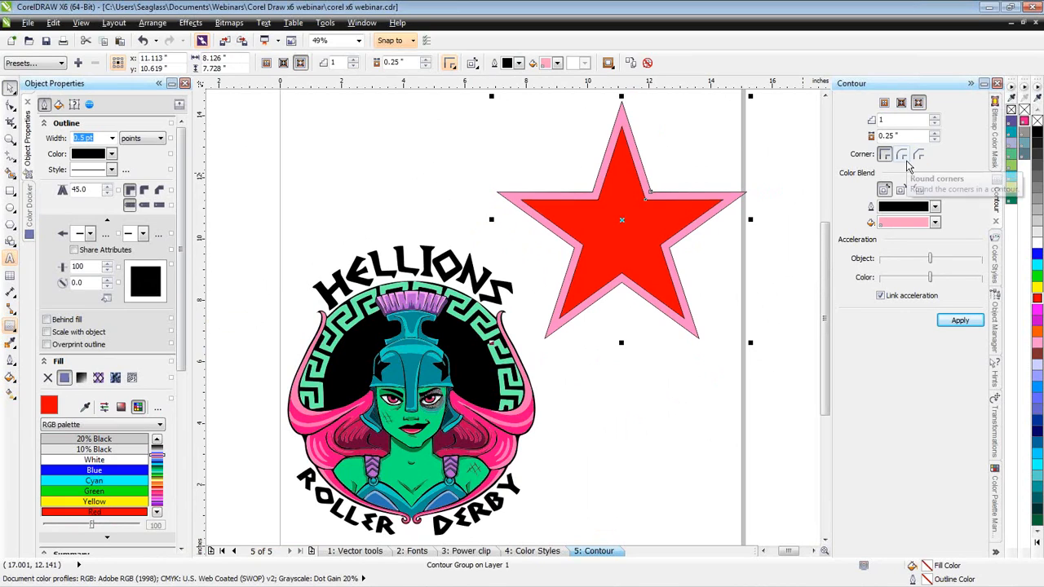
pyautogui.click(902, 157)
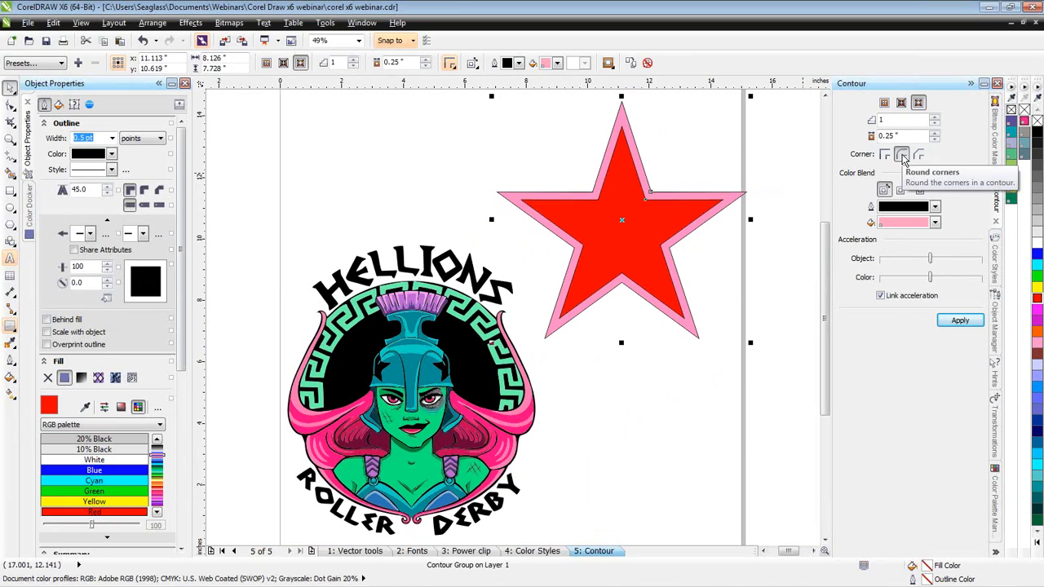
pyautogui.click(961, 321)
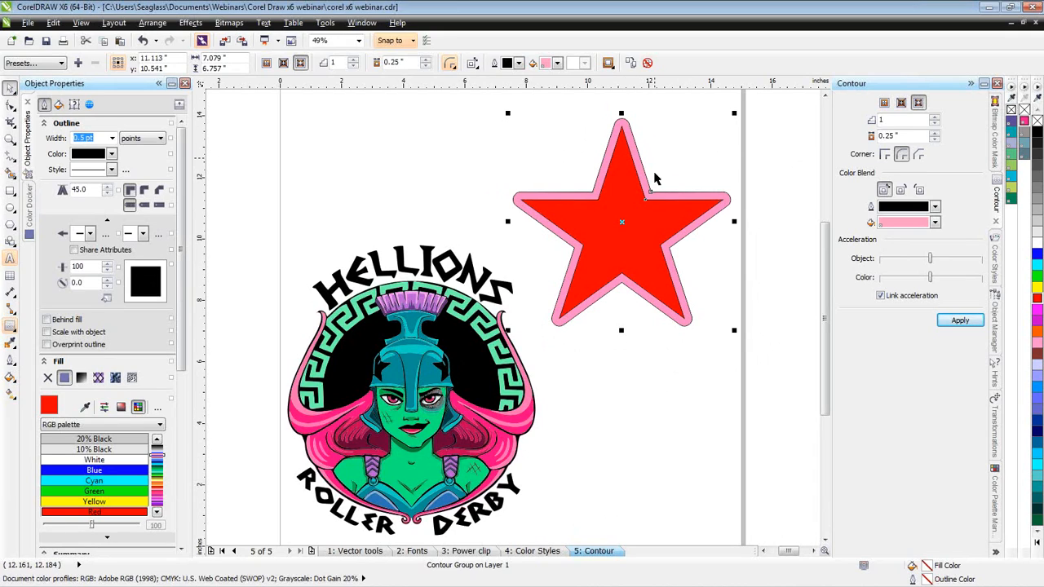
# - Set the offset of the star's rounded contour to 0.15" and apply it
pyautogui.click(935, 139)
pyautogui.click(935, 139)
pyautogui.click(935, 139)
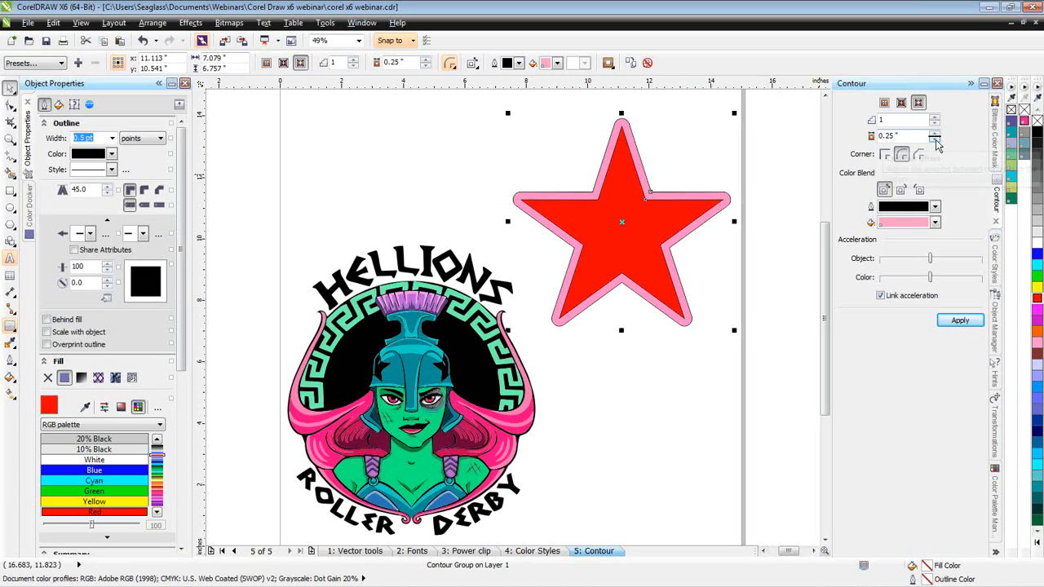
pyautogui.click(935, 139)
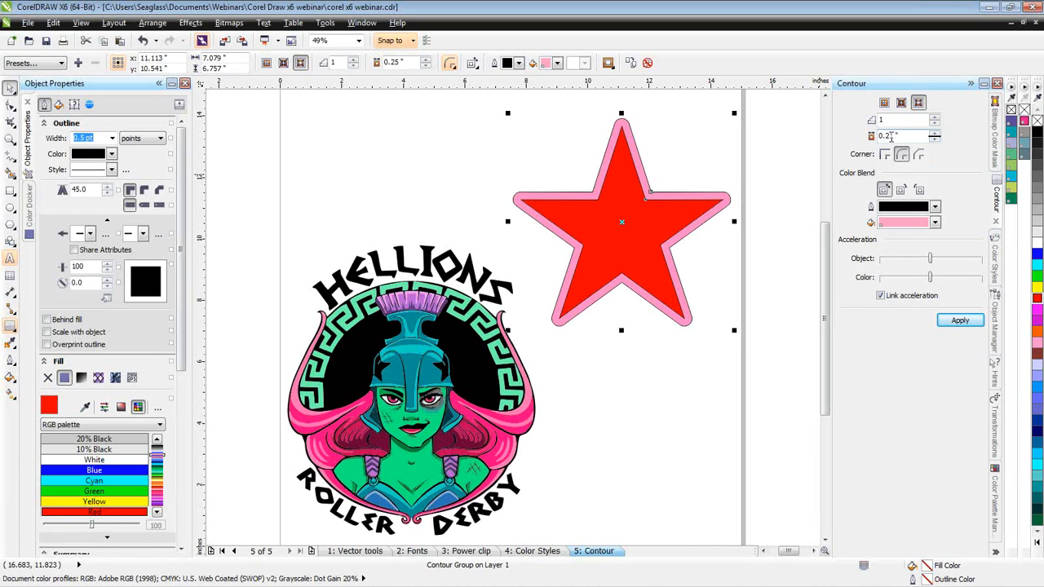
pyautogui.write('15')
pyautogui.click(961, 321)
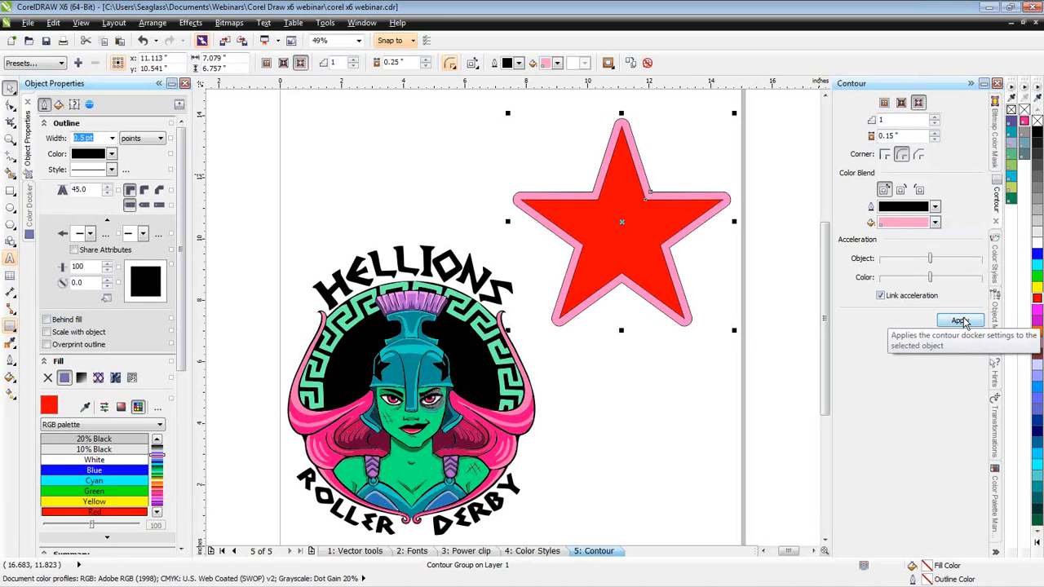
pyautogui.click(961, 320)
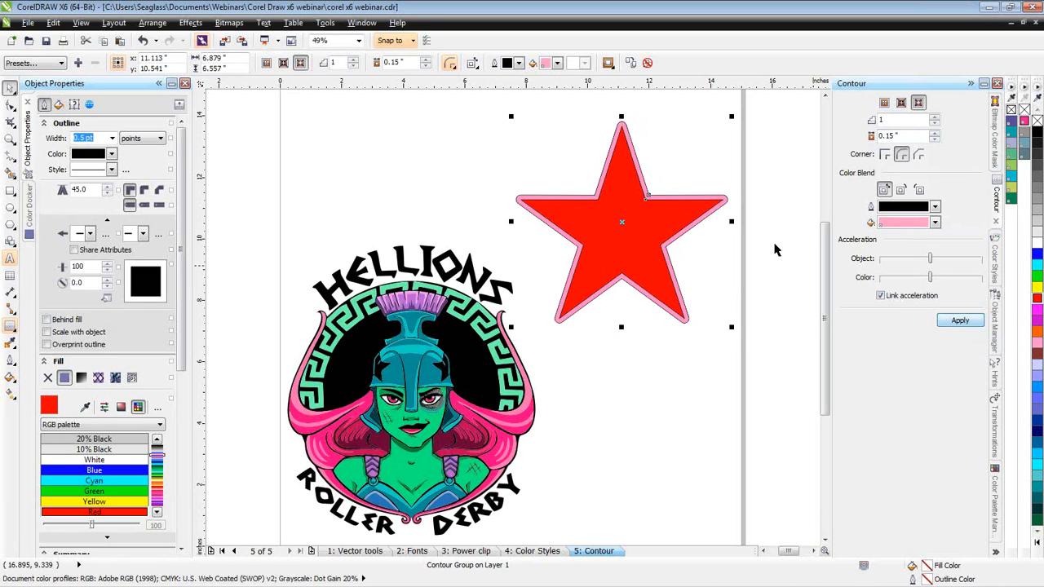
# - Break the star's rounded contour group apart into separate objects and deselect them
pyautogui.scroll(1, 716, 195)
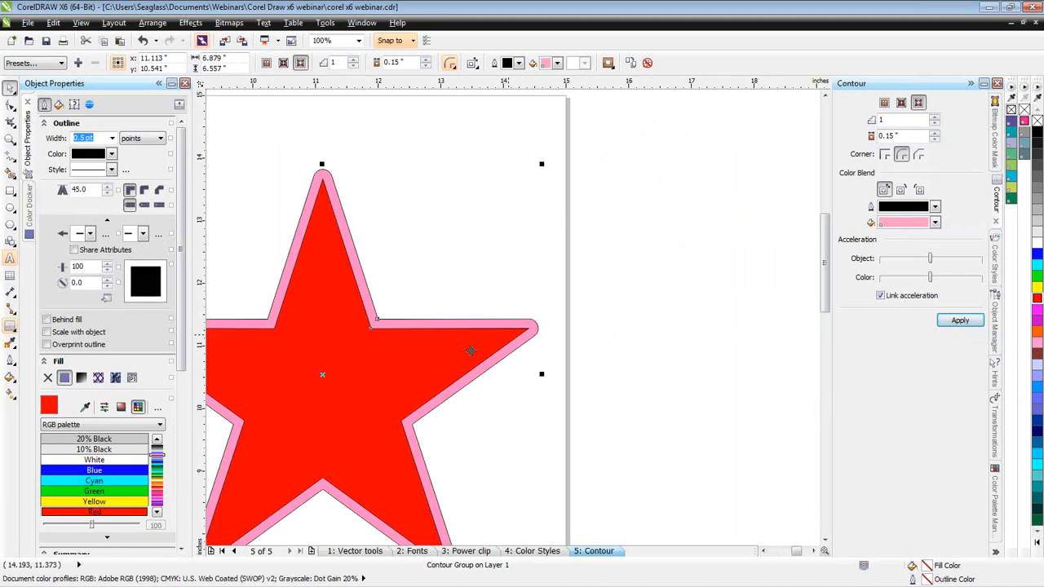
pyautogui.scroll(2, 533, 326)
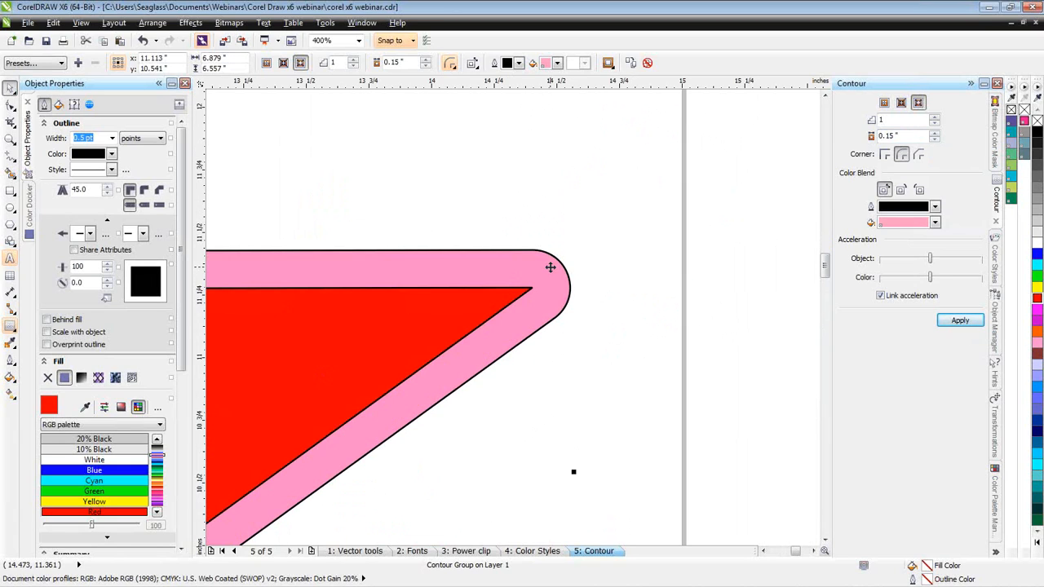
pyautogui.press('space')
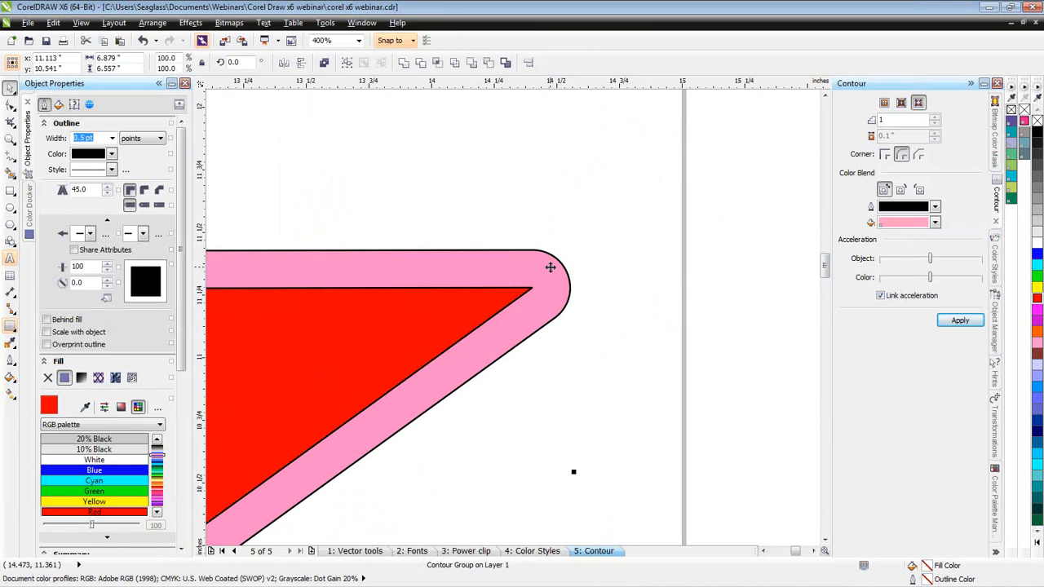
pyautogui.hotkey('ctrl', 'k')
pyautogui.click(161, 25)
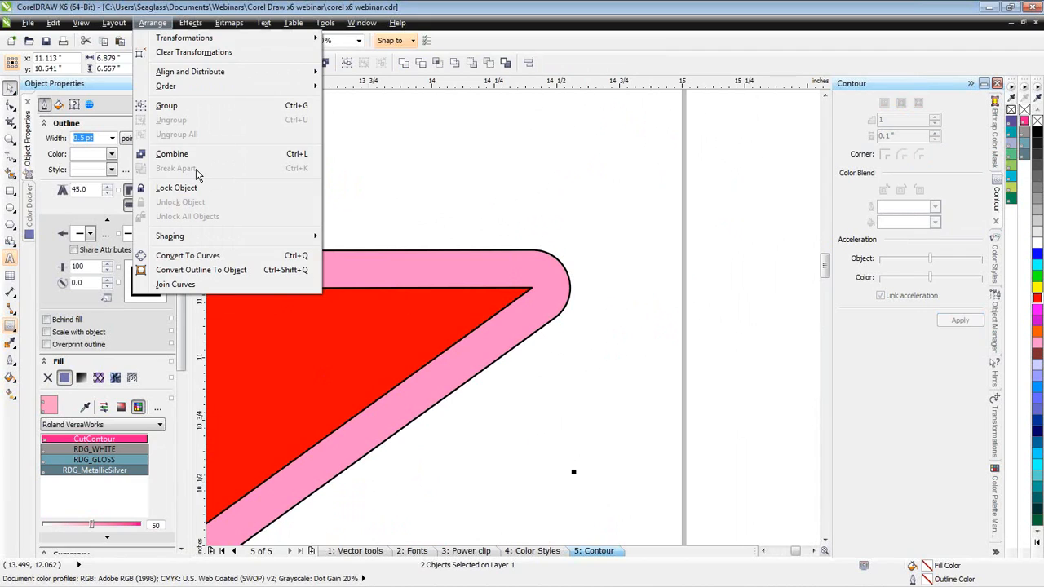
pyautogui.click(383, 177)
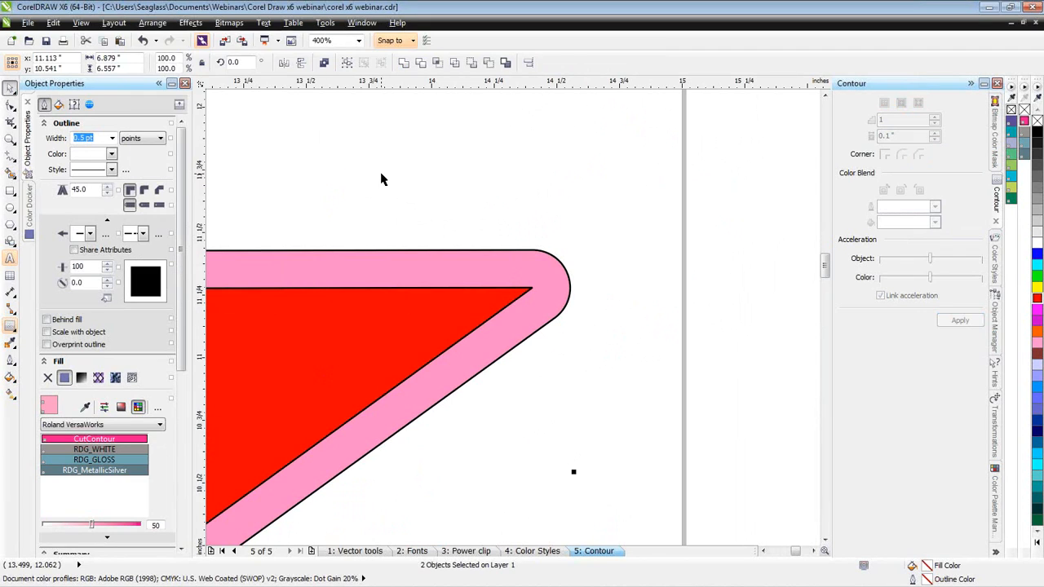
pyautogui.click(509, 233)
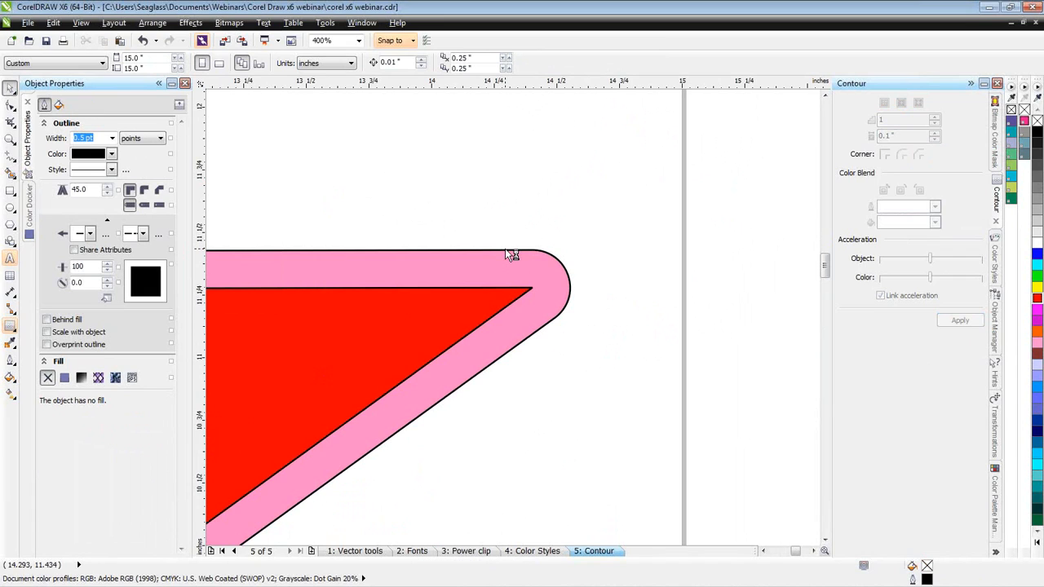
# - Try reshaping the pink star's rounded right tip by pulling its node outward, and undo the change
pyautogui.press('F10')
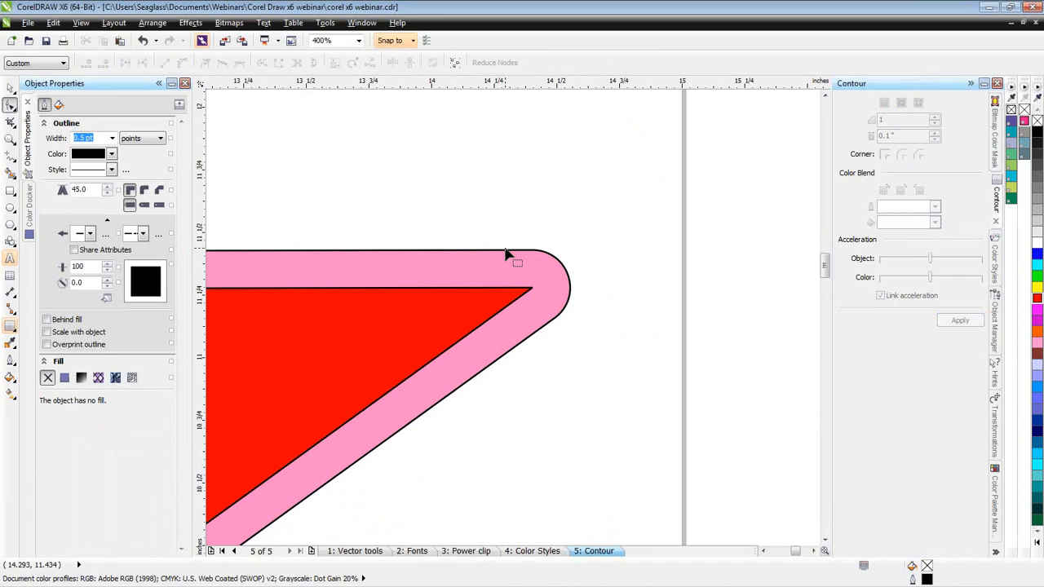
pyautogui.click(506, 256)
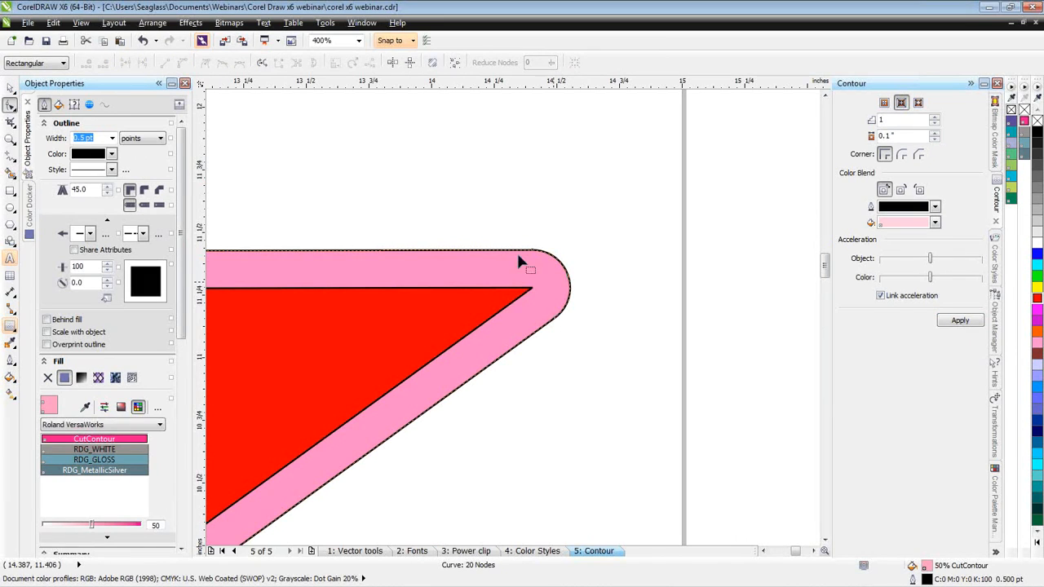
pyautogui.click(568, 276)
pyautogui.moveTo(569, 278); pyautogui.dragTo(584, 269)
pyautogui.moveTo(585, 270); pyautogui.dragTo(585, 271)
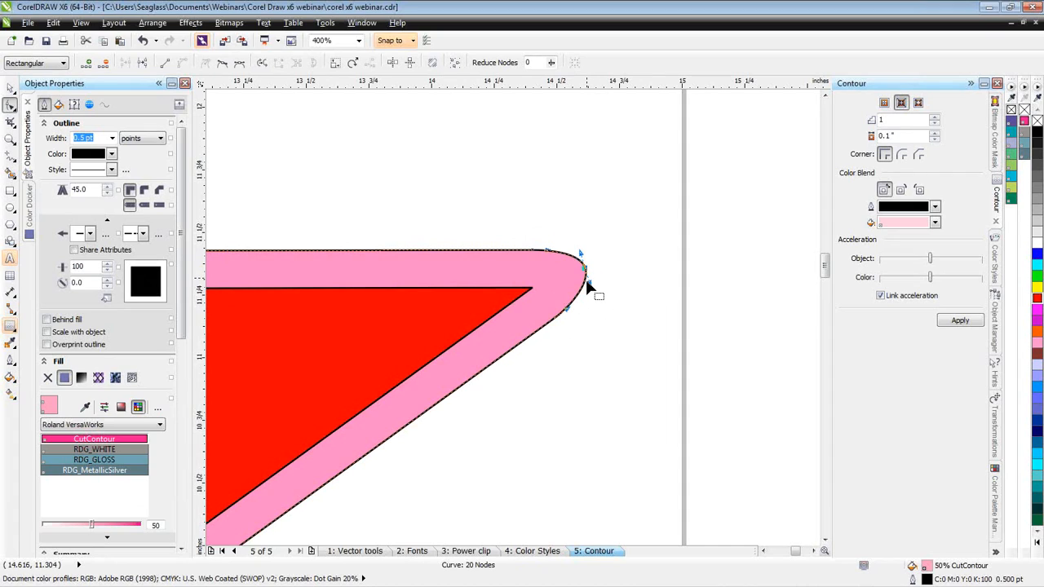
pyautogui.hotkey('ctrl', 'z')
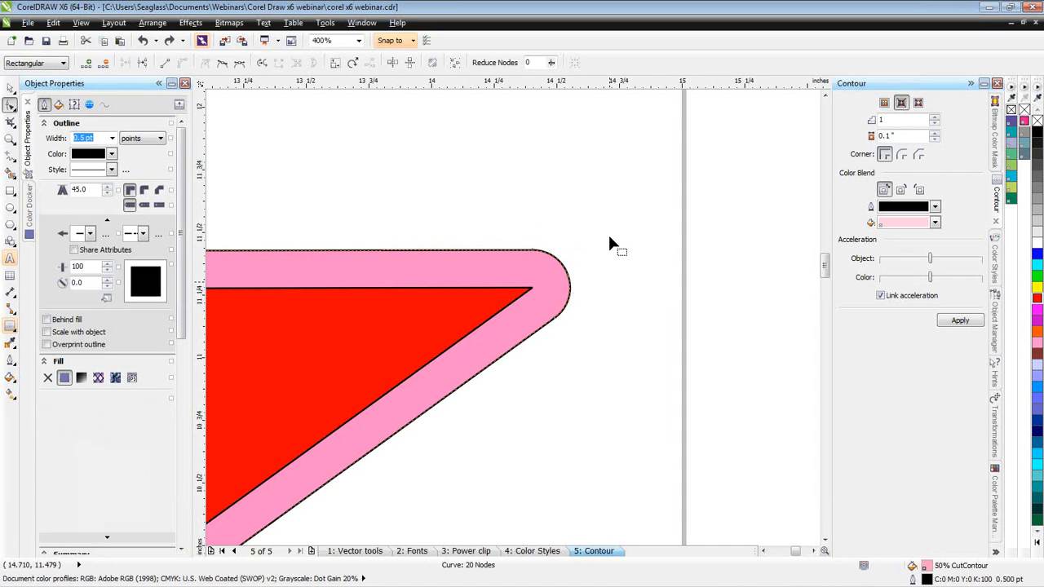
# - Delete the red star and its pink outline, leaving only the roller derby logo on the page
pyautogui.press('F4')
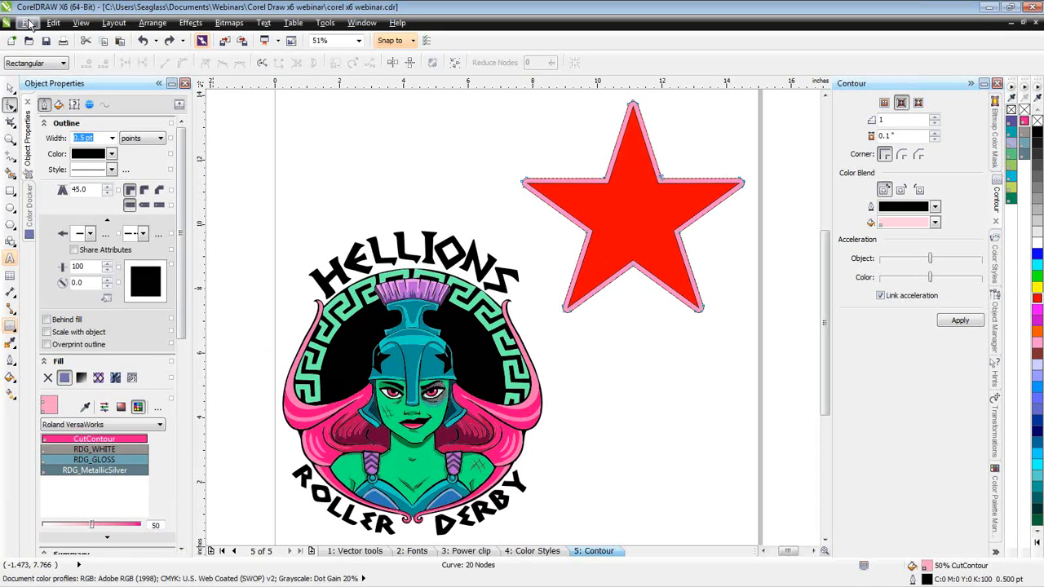
pyautogui.click(10, 90)
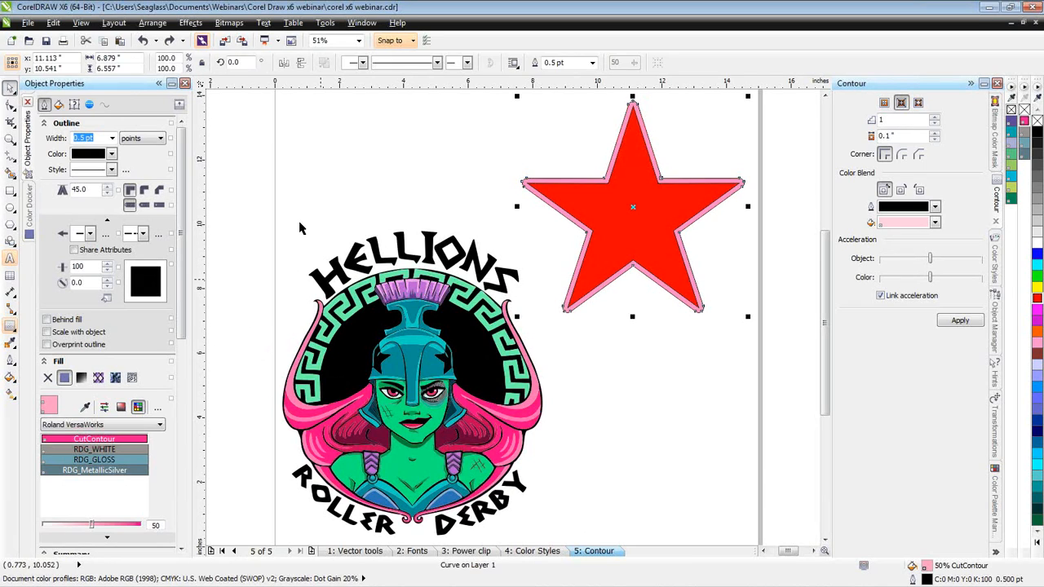
pyautogui.click(247, 219)
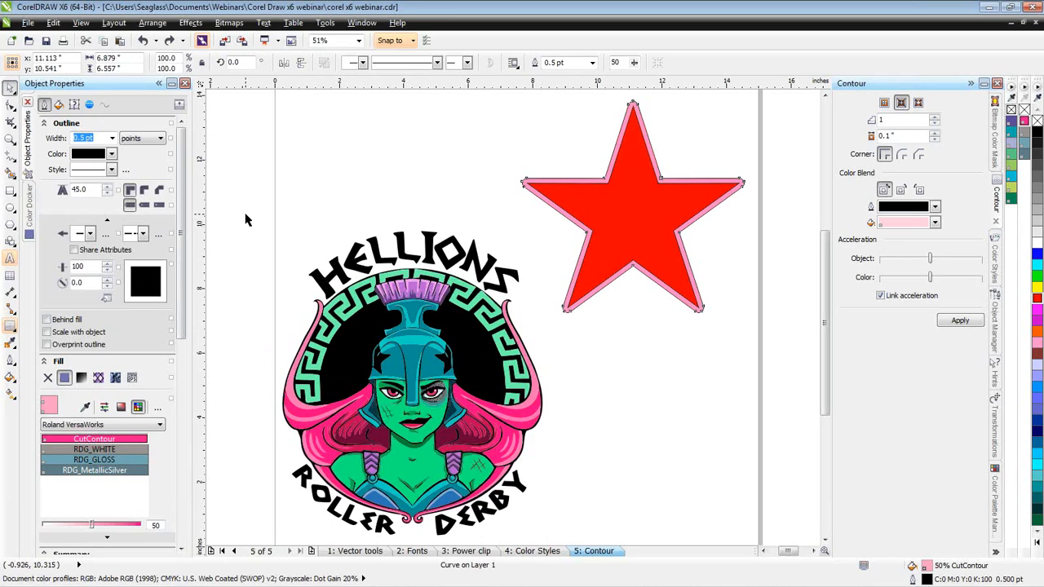
pyautogui.moveTo(246, 214); pyautogui.dragTo(416, 427)
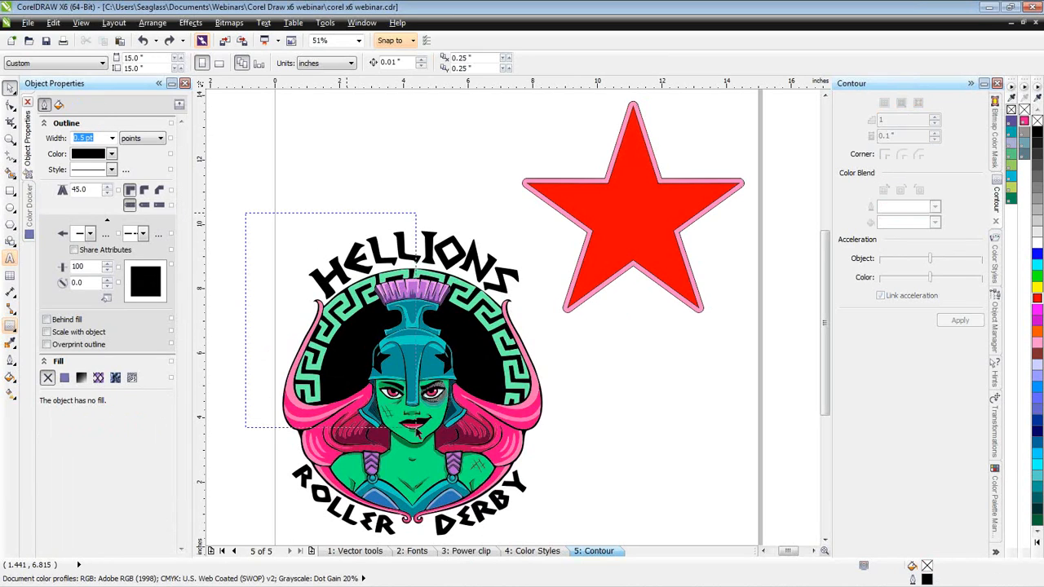
pyautogui.scroll(-1, 607, 193)
pyautogui.click(608, 192)
pyautogui.press('Delete')
pyautogui.press('F4')
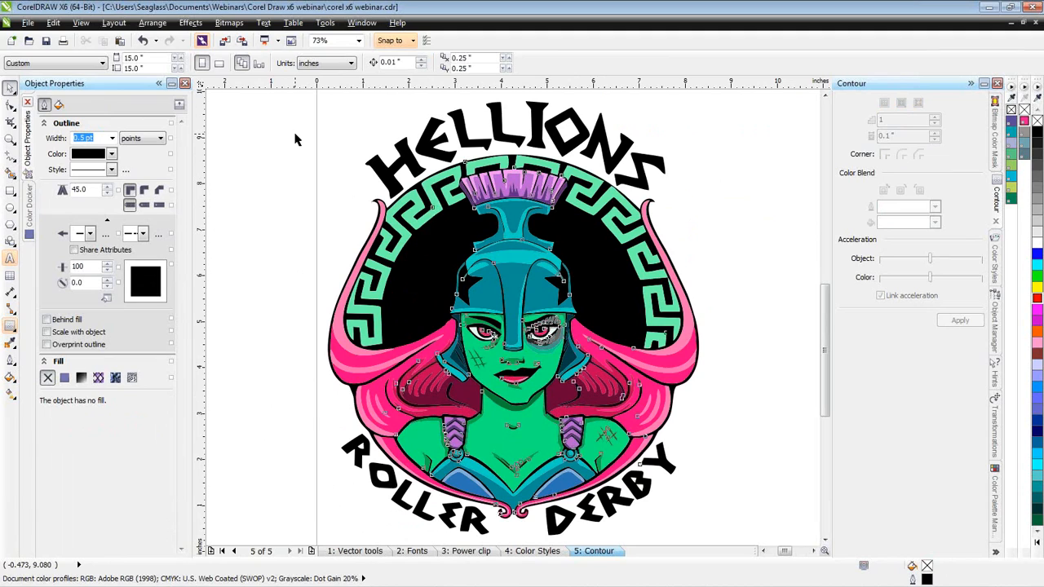
# - Create a boundary curve around all the logo artwork, and try moving it aside before undoing that move
pyautogui.hotkey('ctrl', 'a')
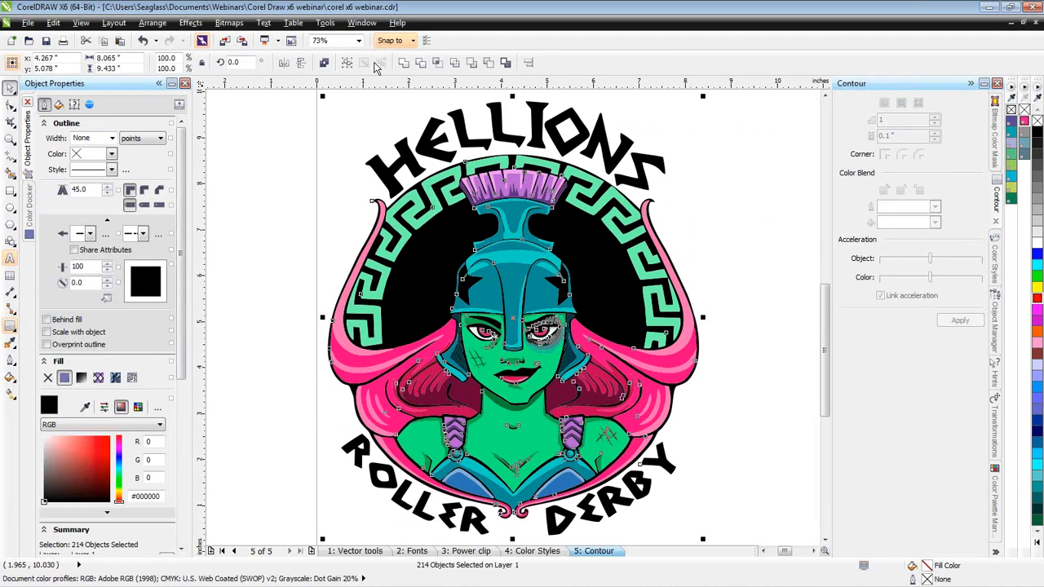
pyautogui.click(506, 64)
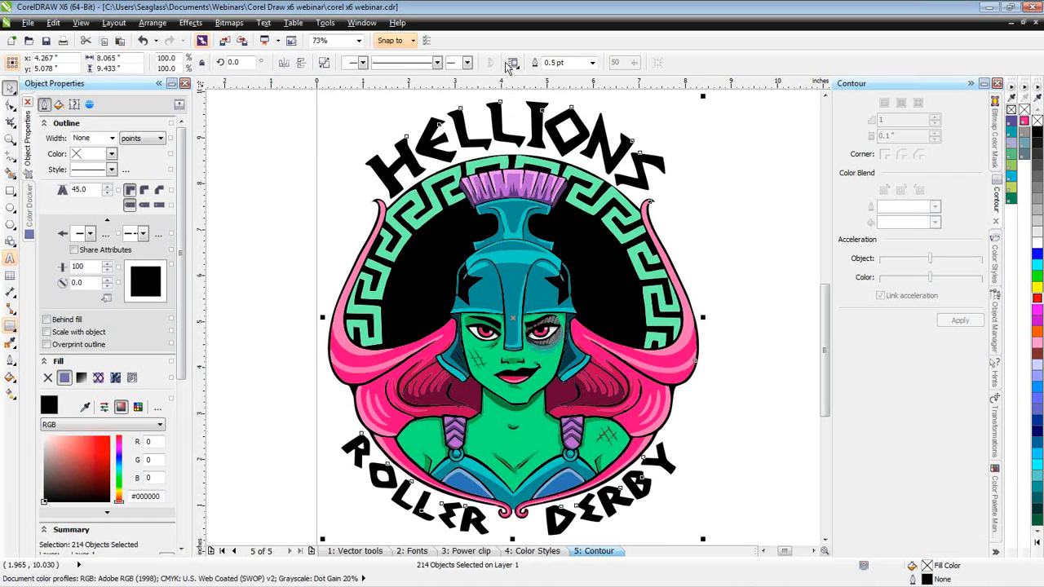
pyautogui.click(569, 281)
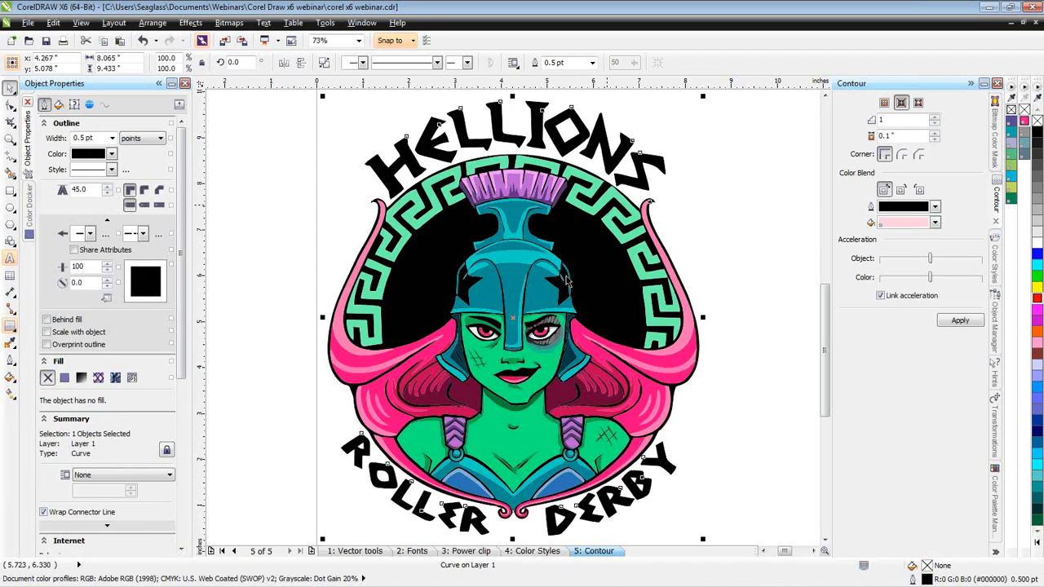
pyautogui.moveTo(569, 282); pyautogui.dragTo(765, 442)
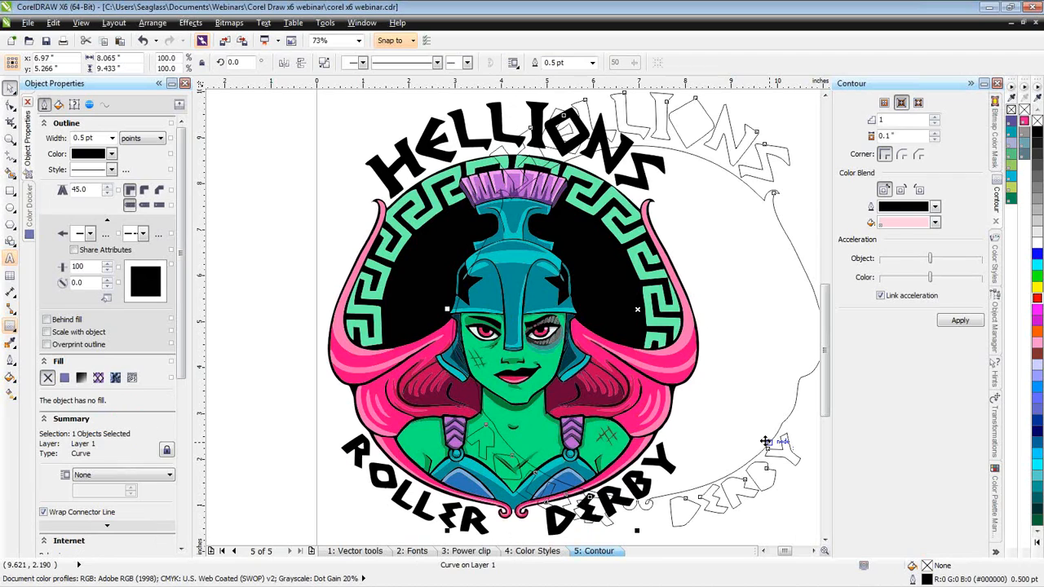
pyautogui.hotkey('ctrl', 'z')
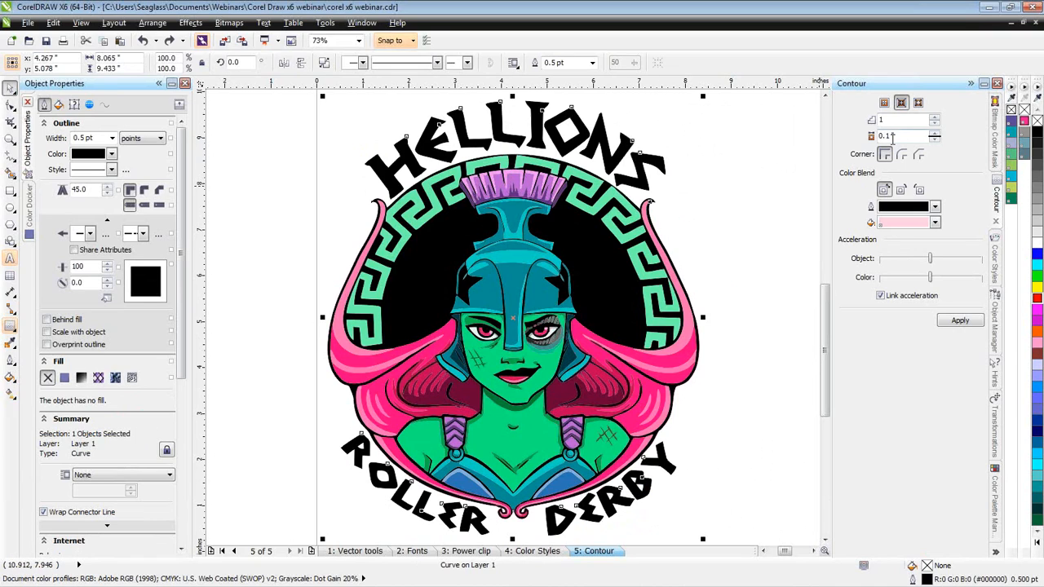
# - Apply a 1-step contour with a 0.15" offset to the logo's boundary curve, switching it to an outside contour
pyautogui.click(891, 137)
pyautogui.write('5')
pyautogui.click(961, 320)
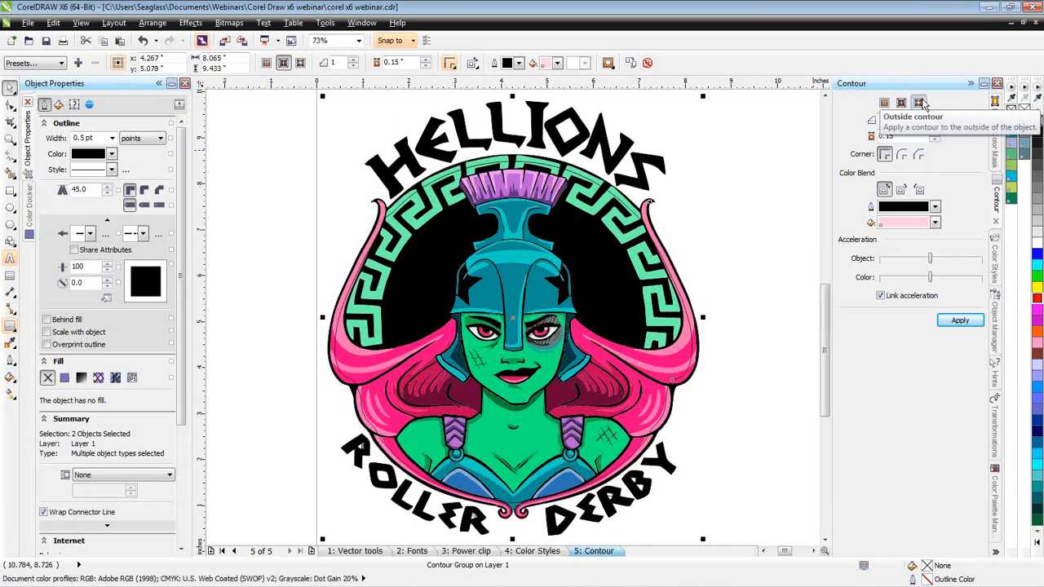
pyautogui.click(960, 320)
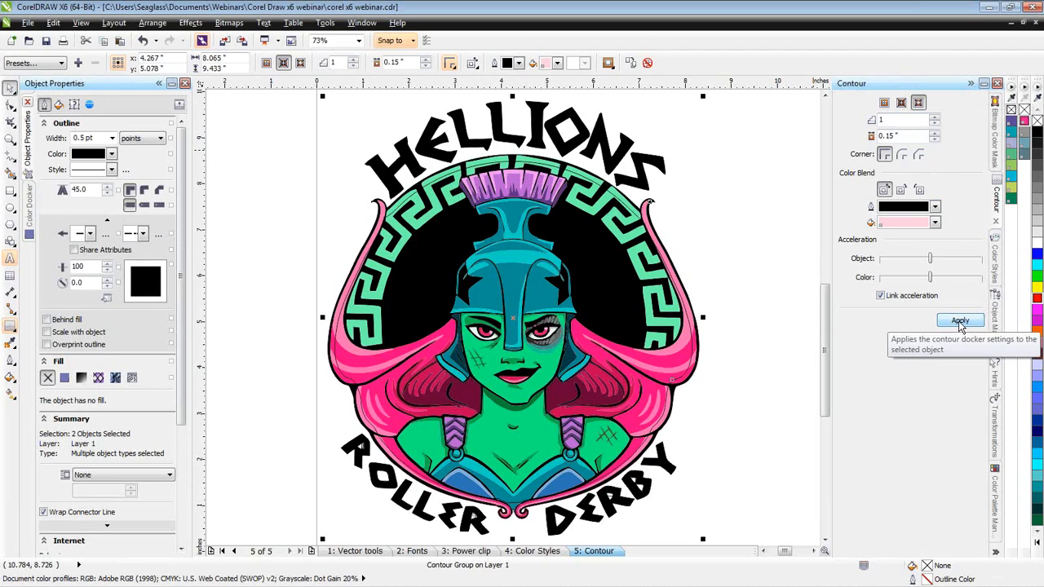
pyautogui.click(960, 321)
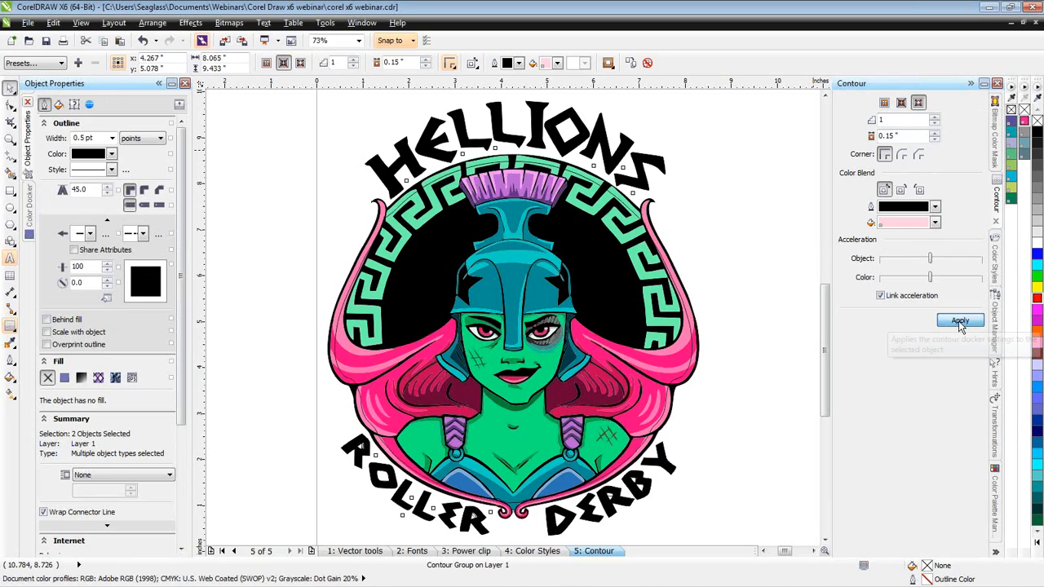
# - Set the logo contour's offset to 0.2" and give the contour round corners
pyautogui.click(894, 136)
pyautogui.press('BackSpace')
pyautogui.press('BackSpace')
pyautogui.write('2')
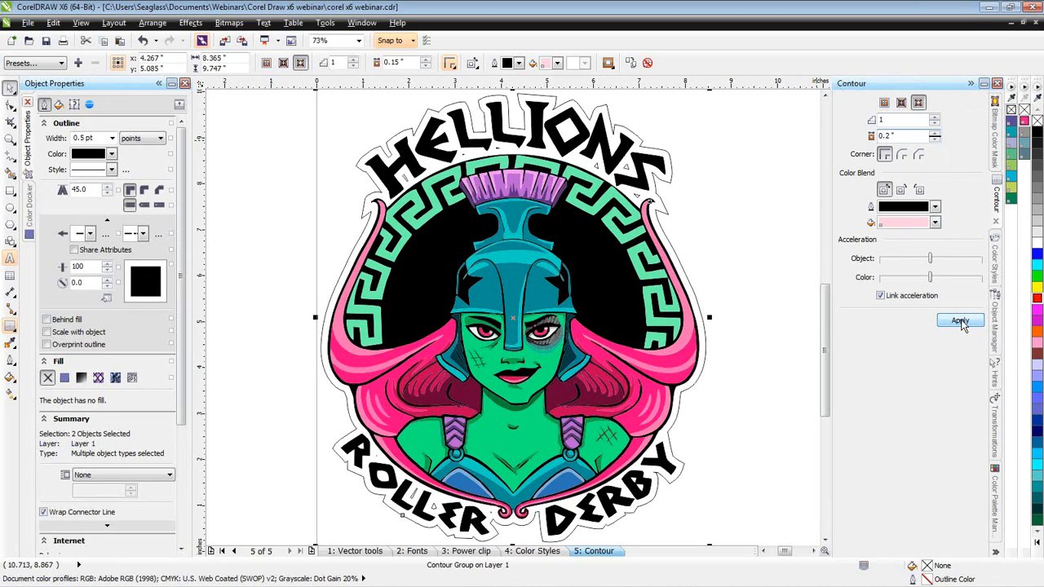
pyautogui.click(961, 321)
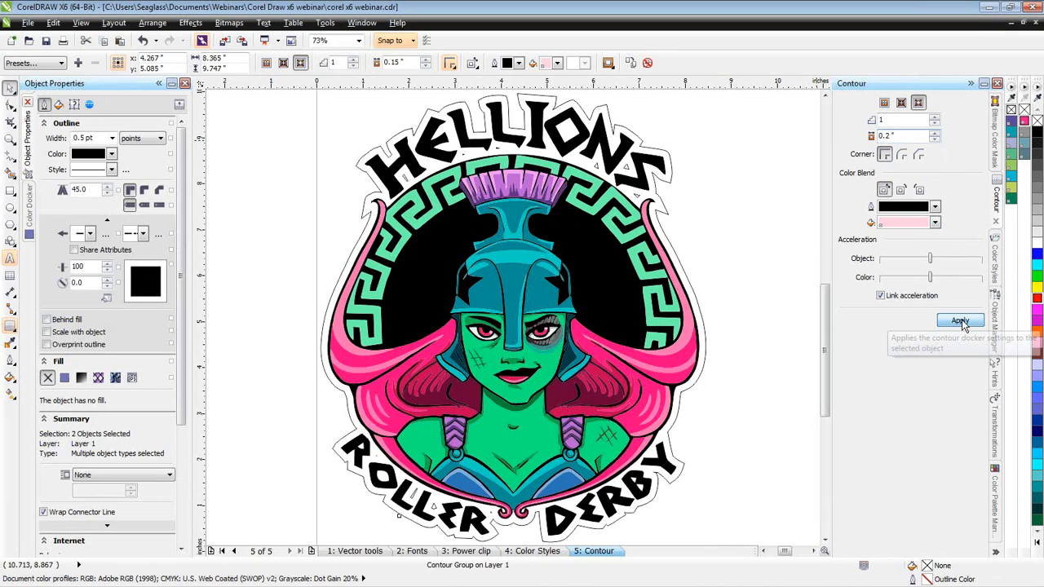
pyautogui.click(961, 322)
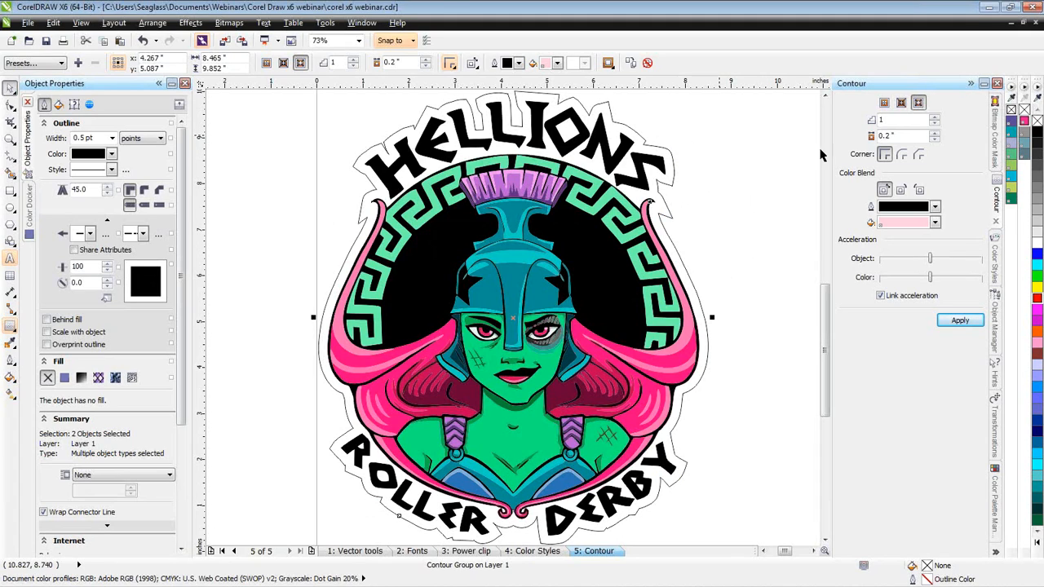
pyautogui.click(902, 156)
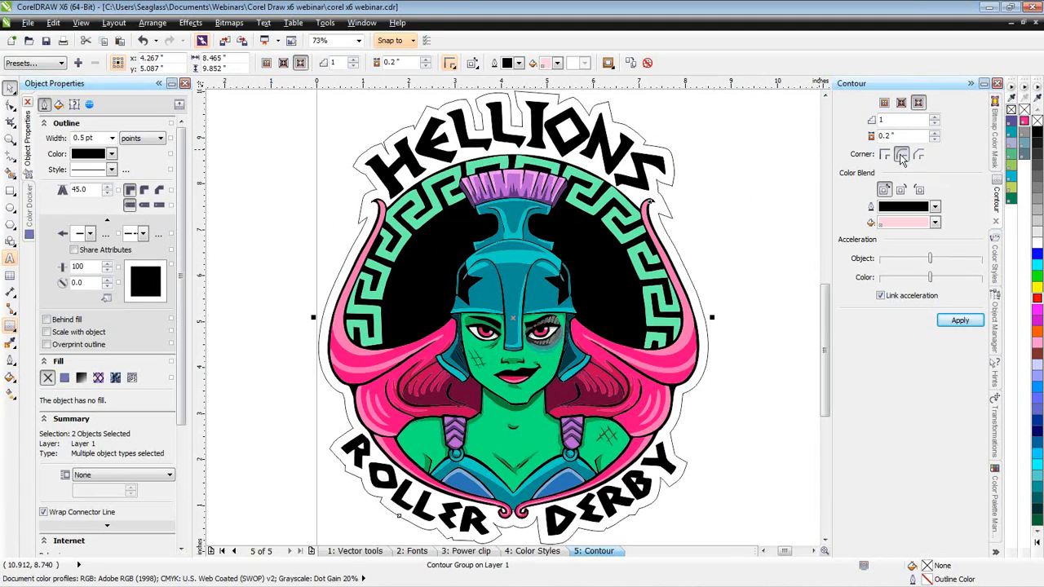
pyautogui.click(970, 322)
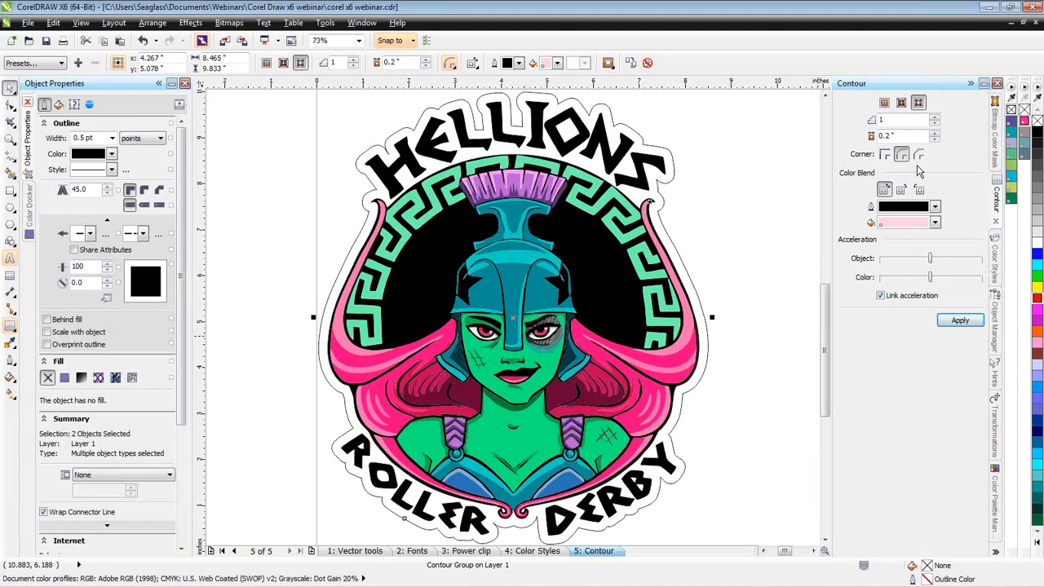
# - Try mitered and beveled corners on the logo's contour, returning it to round corners and deselecting it
pyautogui.click(885, 154)
pyautogui.click(959, 320)
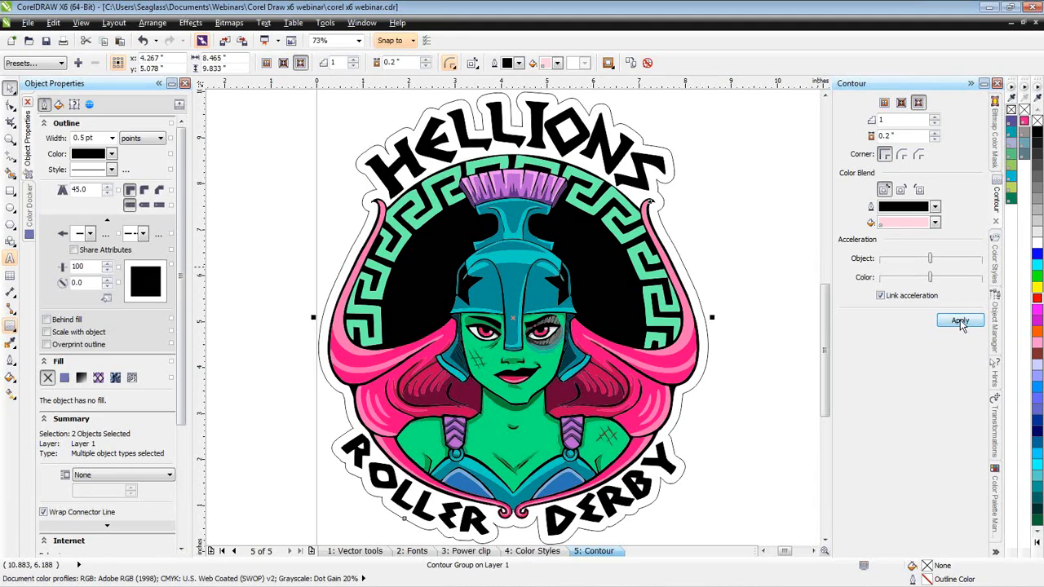
pyautogui.click(919, 155)
pyautogui.click(967, 322)
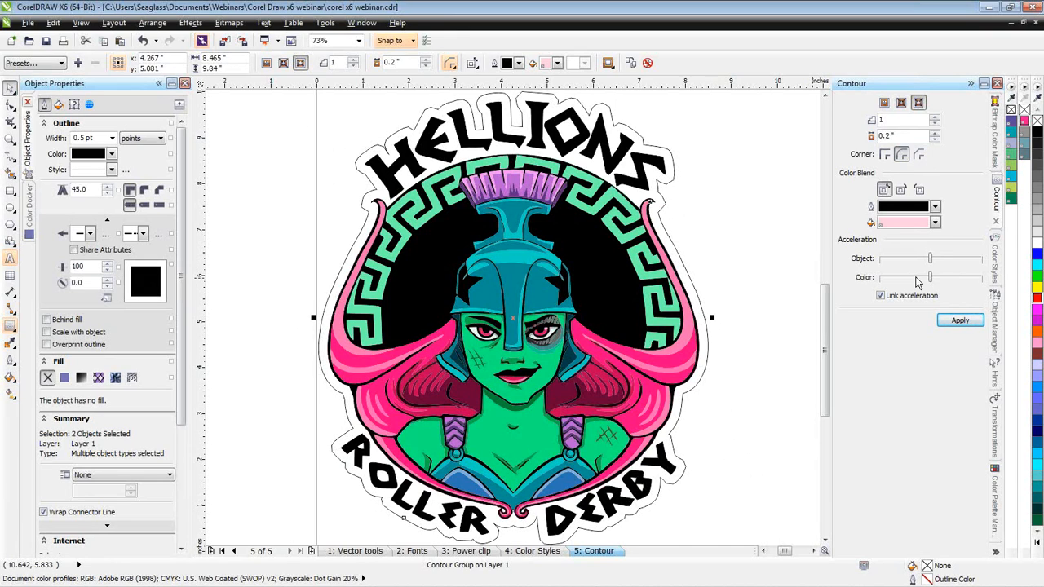
pyautogui.click(957, 322)
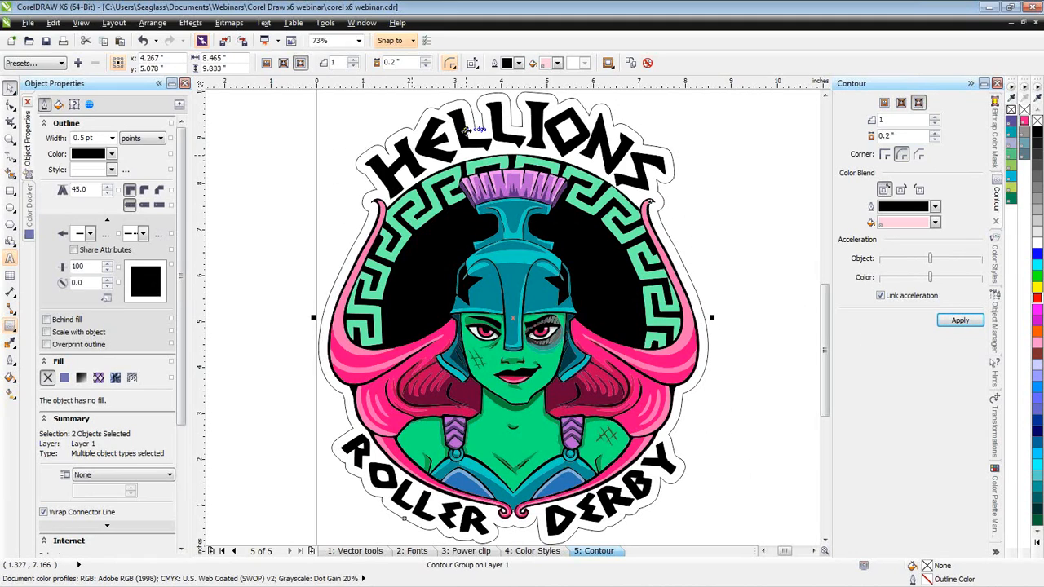
pyautogui.press('Escape')
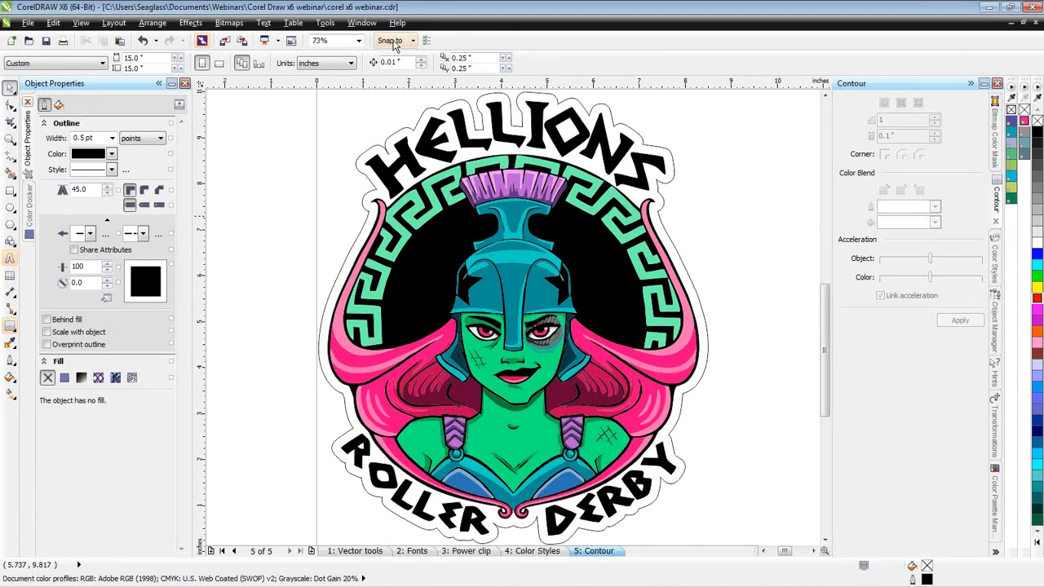
# - Look through the program's commands, from file and editing to window and help commands, for the entries highlighted as new
pyautogui.click(28, 23)
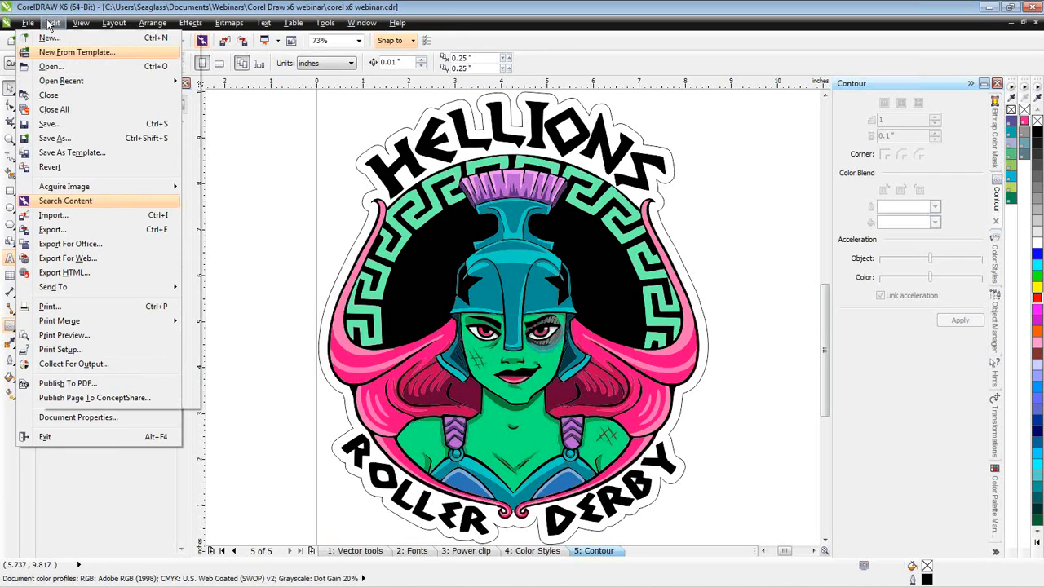
pyautogui.click(50, 23)
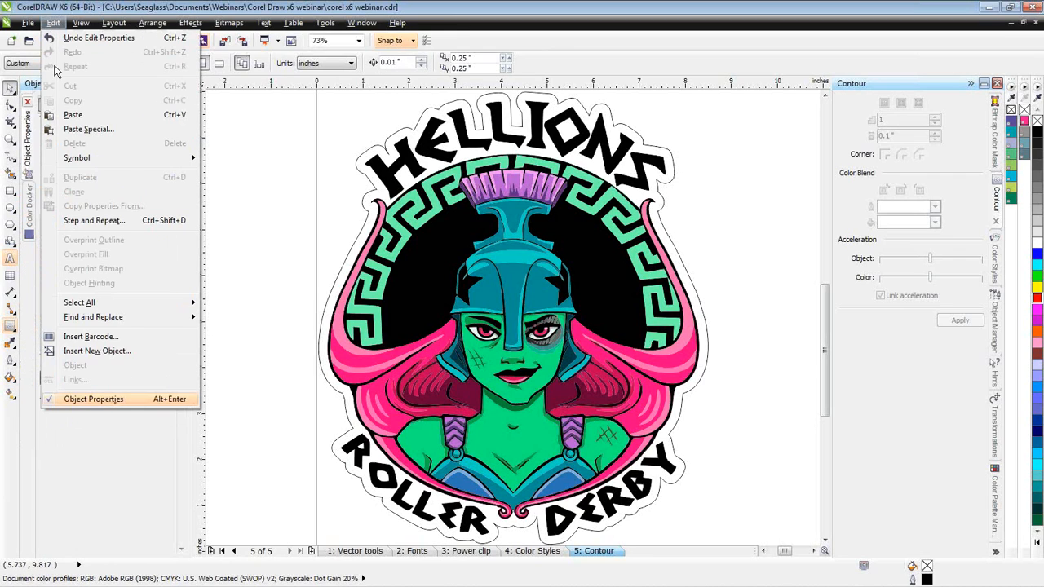
pyautogui.click(88, 431)
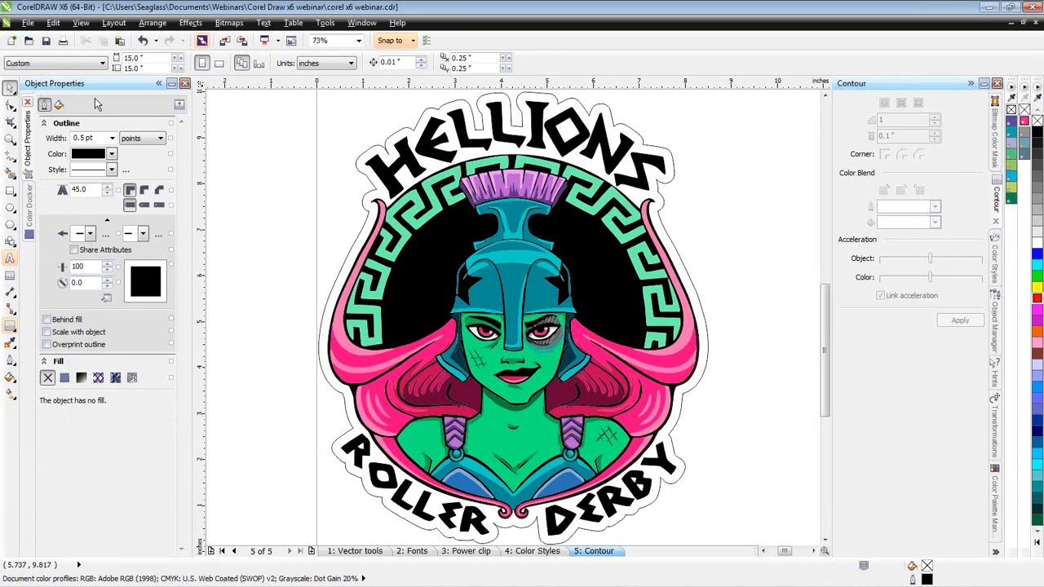
pyautogui.click(53, 23)
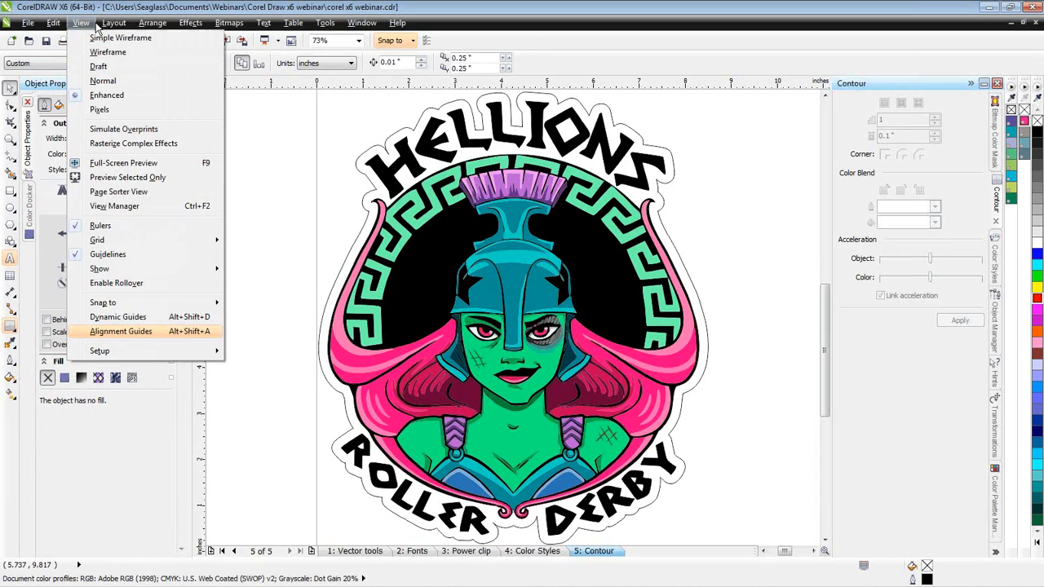
pyautogui.moveTo(102, 25)
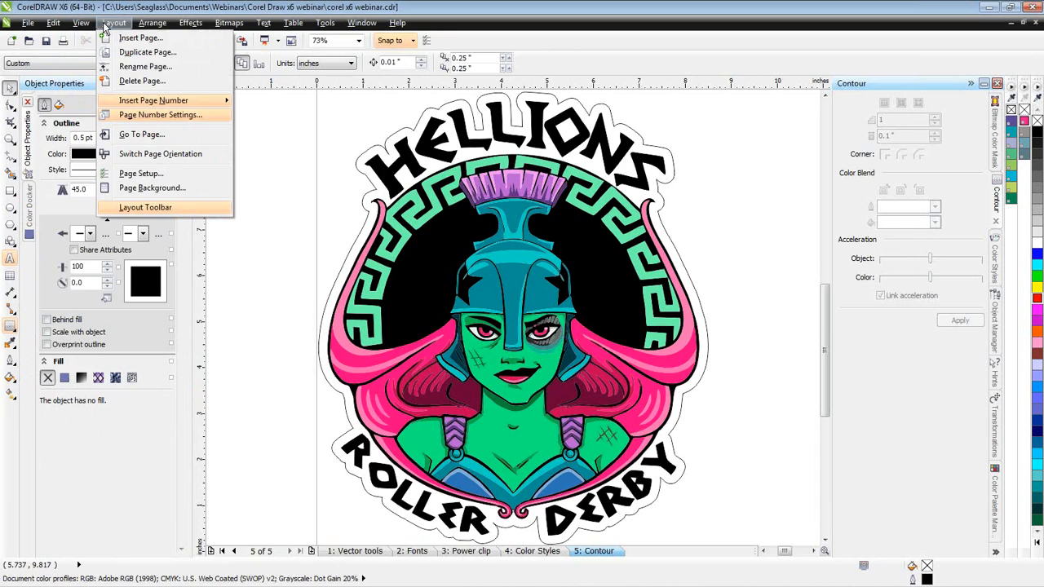
pyautogui.moveTo(160, 105)
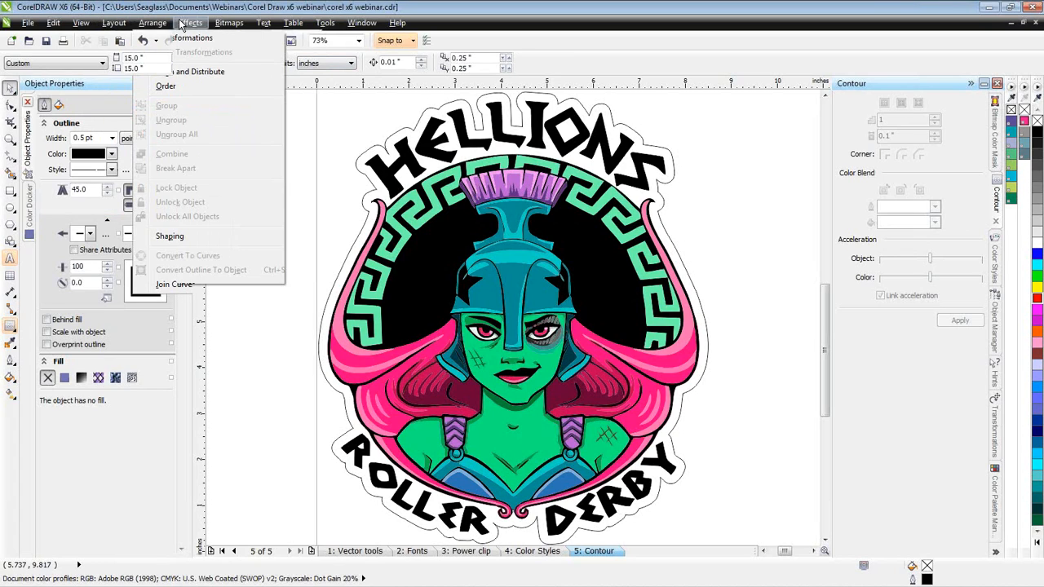
pyautogui.moveTo(190, 22)
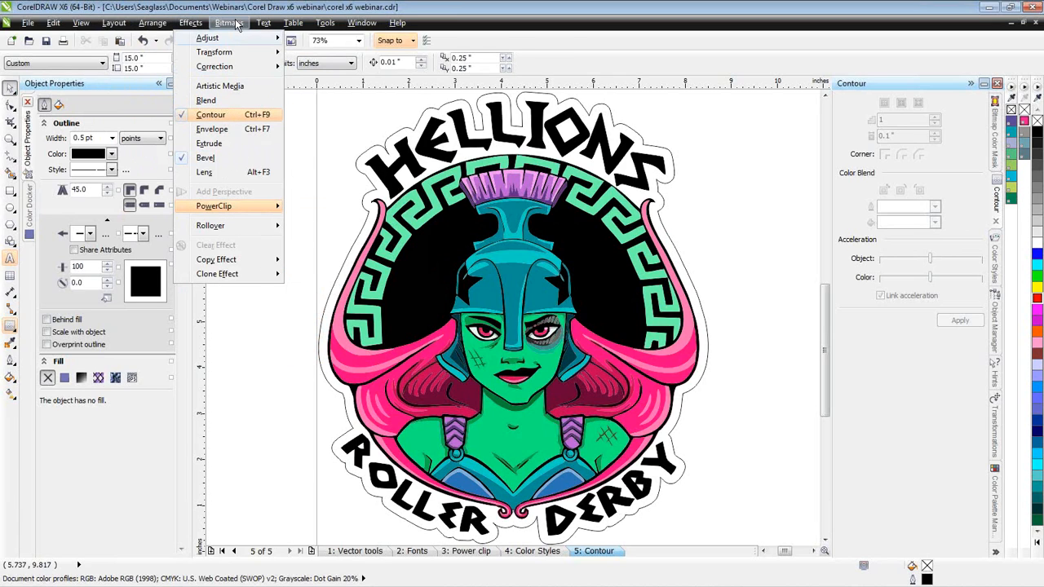
pyautogui.moveTo(235, 24)
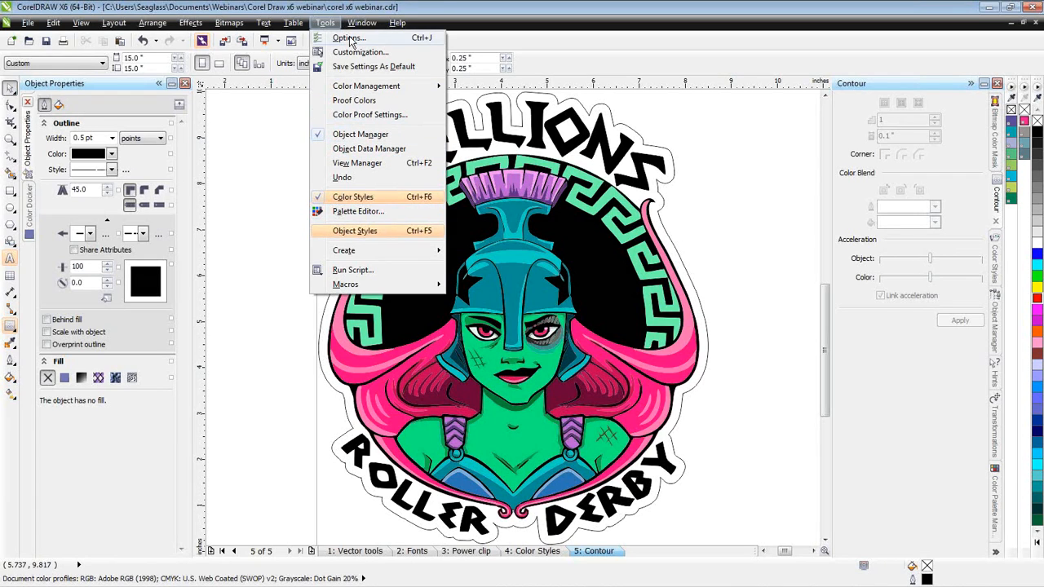
pyautogui.moveTo(364, 25)
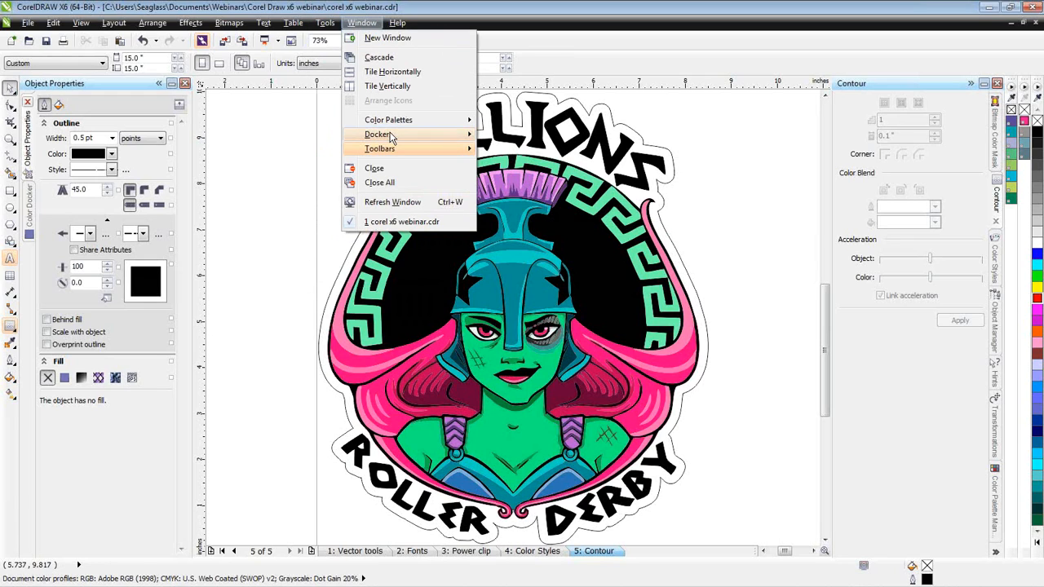
pyautogui.moveTo(391, 137)
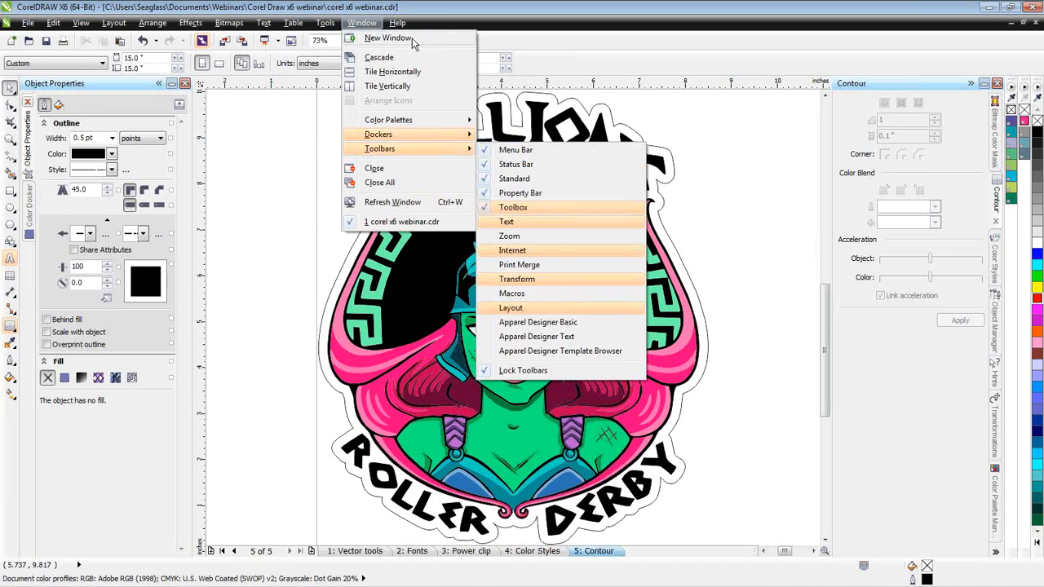
pyautogui.moveTo(399, 24)
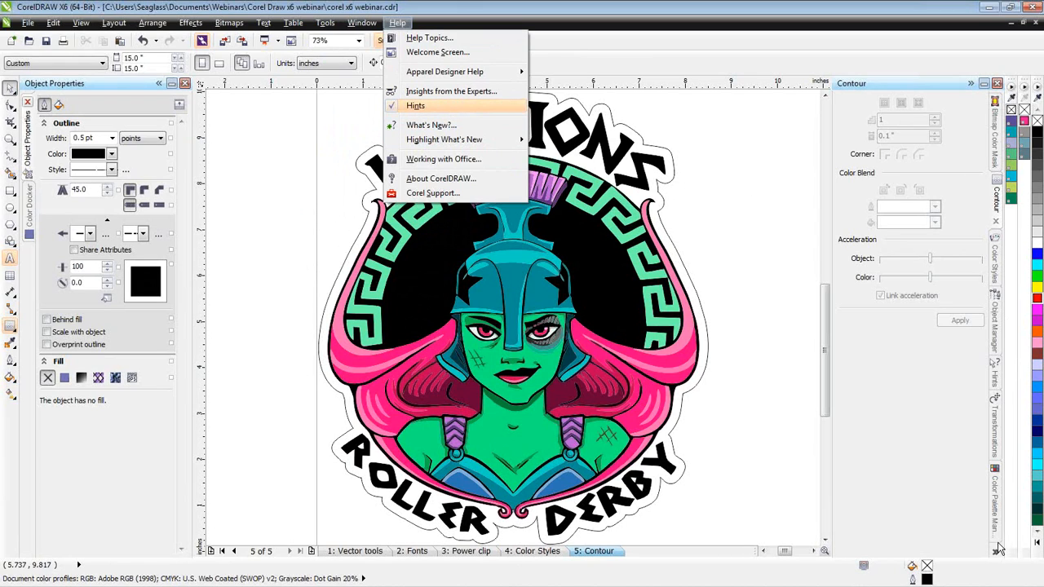
# - Show the Hints docker and select the logo's contour group to view its moving, scaling and stretching hints
pyautogui.click(996, 555)
pyautogui.click(996, 555)
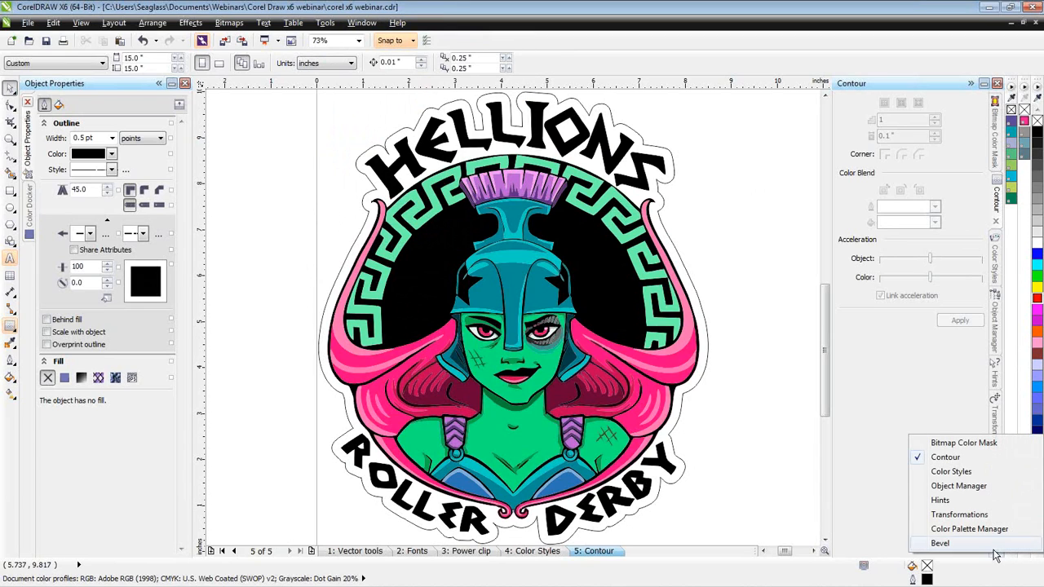
pyautogui.click(941, 500)
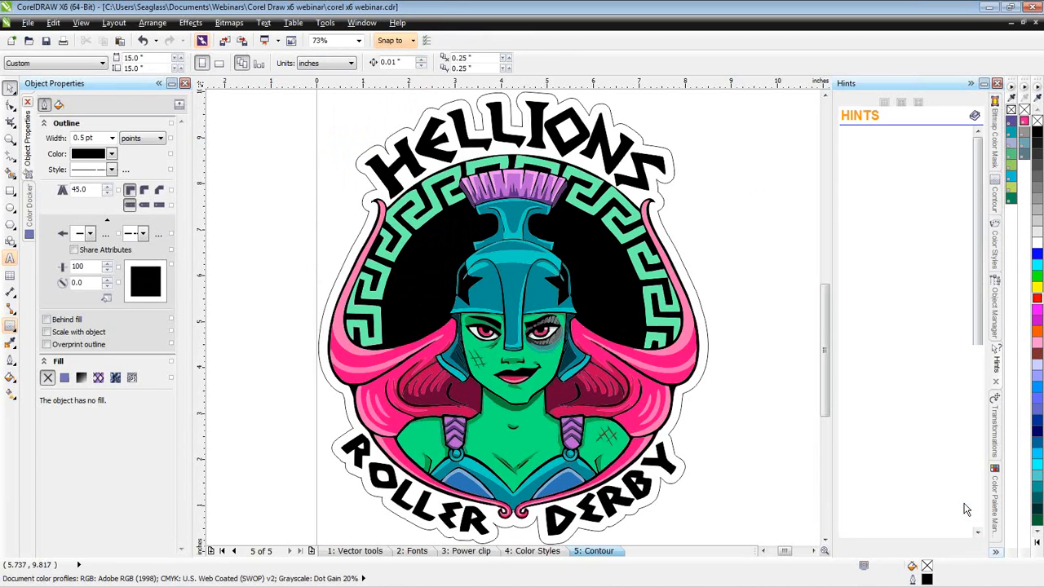
pyautogui.click(670, 153)
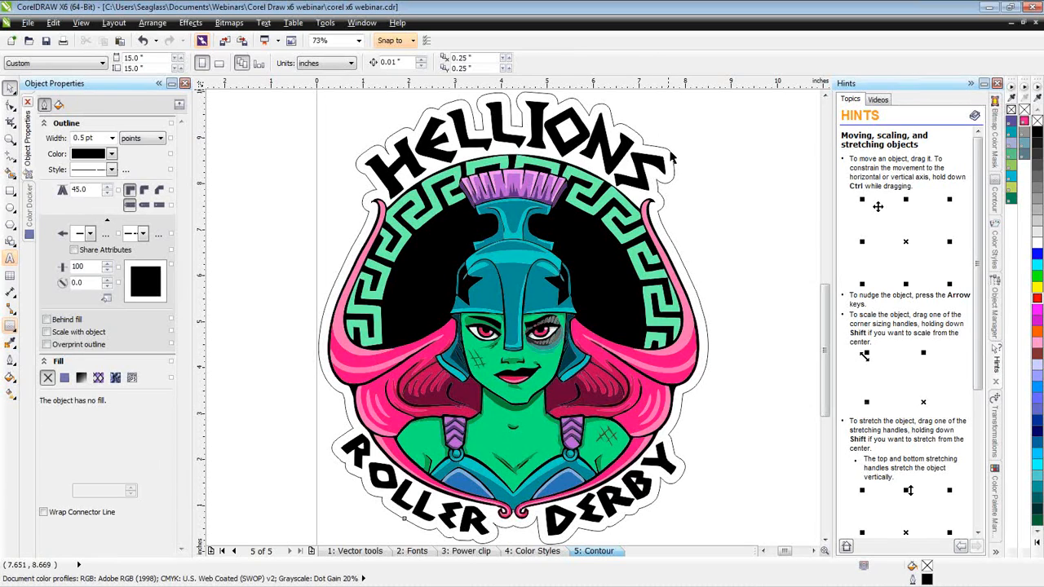
pyautogui.click(670, 154)
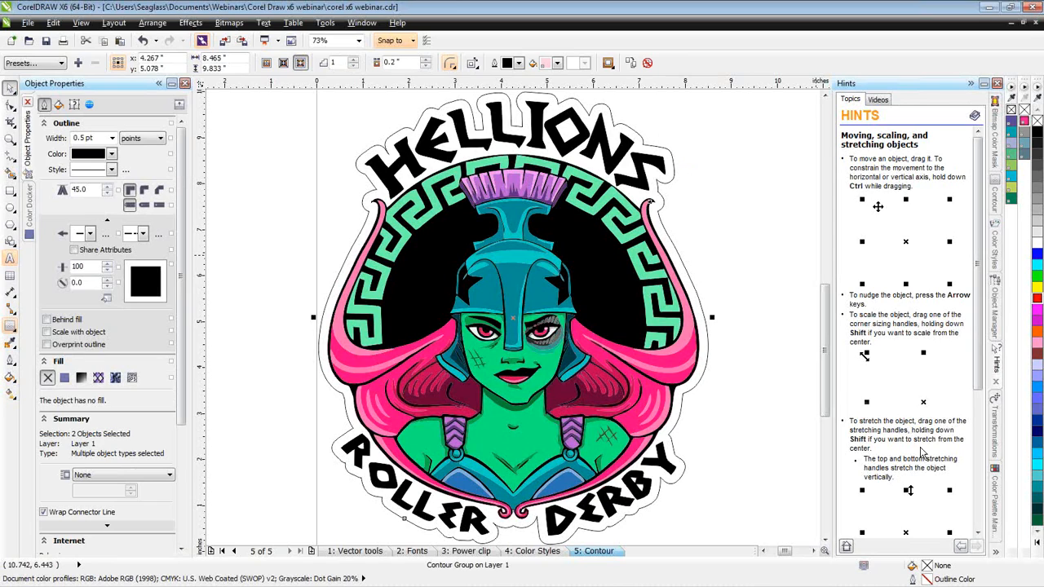
pyautogui.moveTo(980, 253)
pyautogui.mouseDown()
pyautogui.moveTo(968, 367)
pyautogui.moveTo(975, 425)
pyautogui.moveTo(983, 253)
pyautogui.mouseUp()
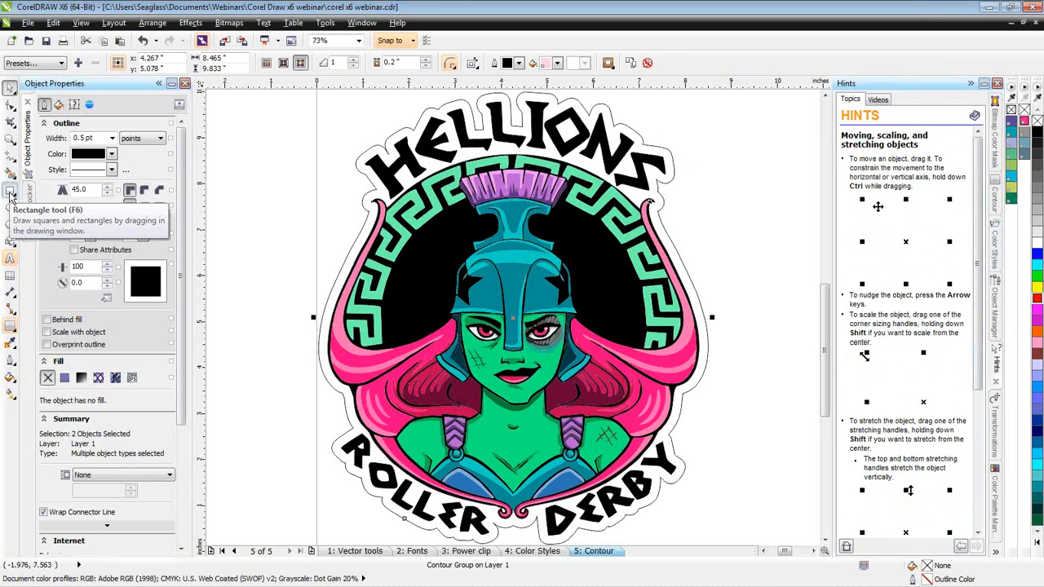
# - View the Rectangle tool's drawing hints and look over the available hint videos before returning to the topics
pyautogui.click(10, 194)
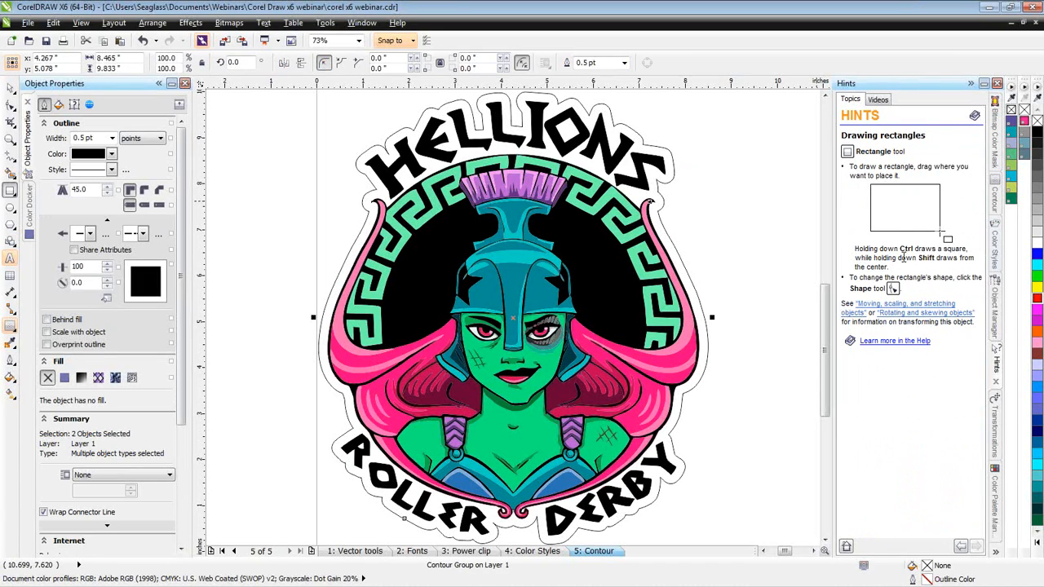
pyautogui.click(879, 100)
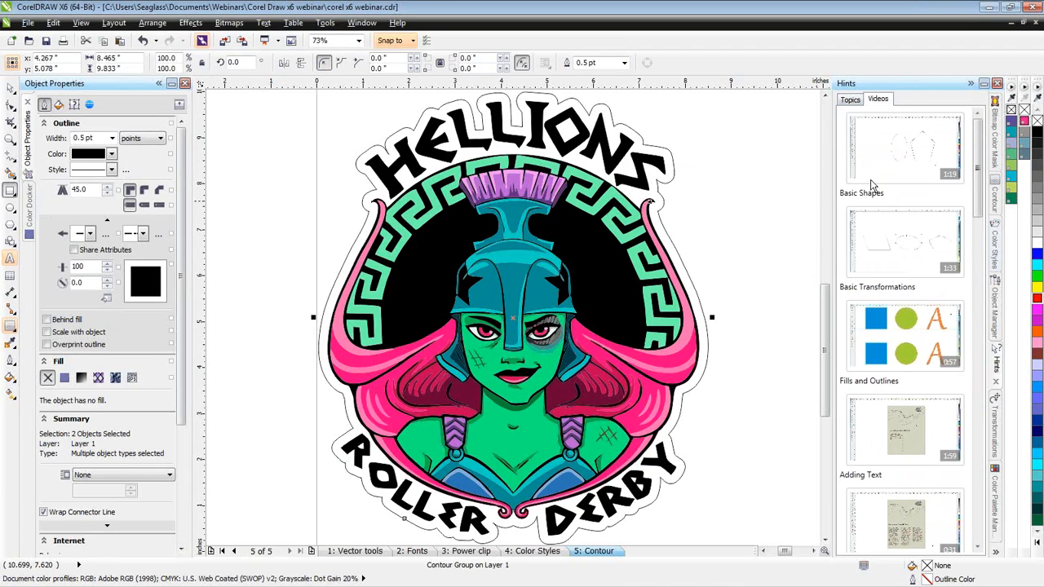
pyautogui.click(851, 98)
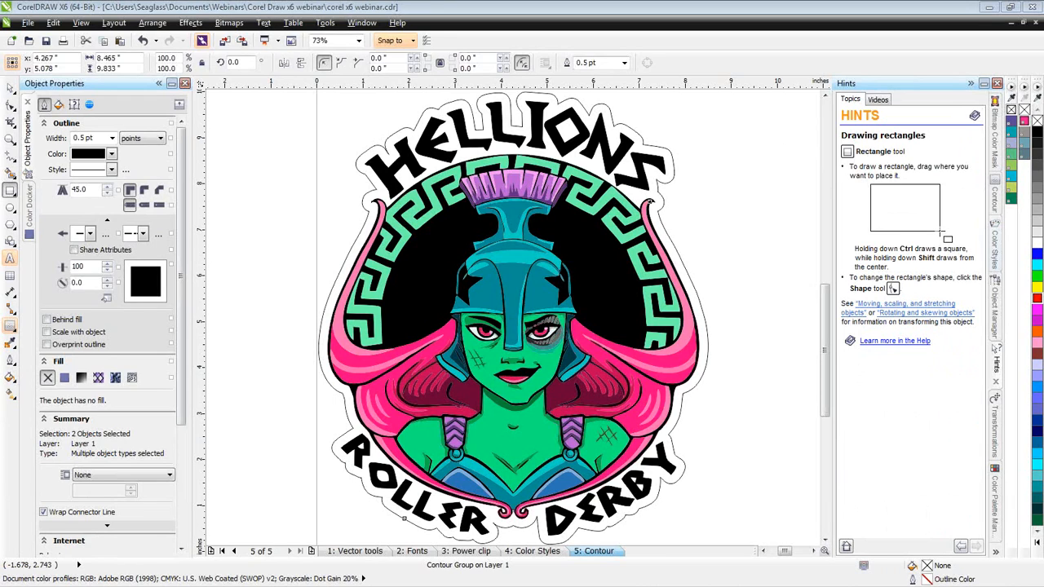
pyautogui.hotkey('alt', 'Tab')
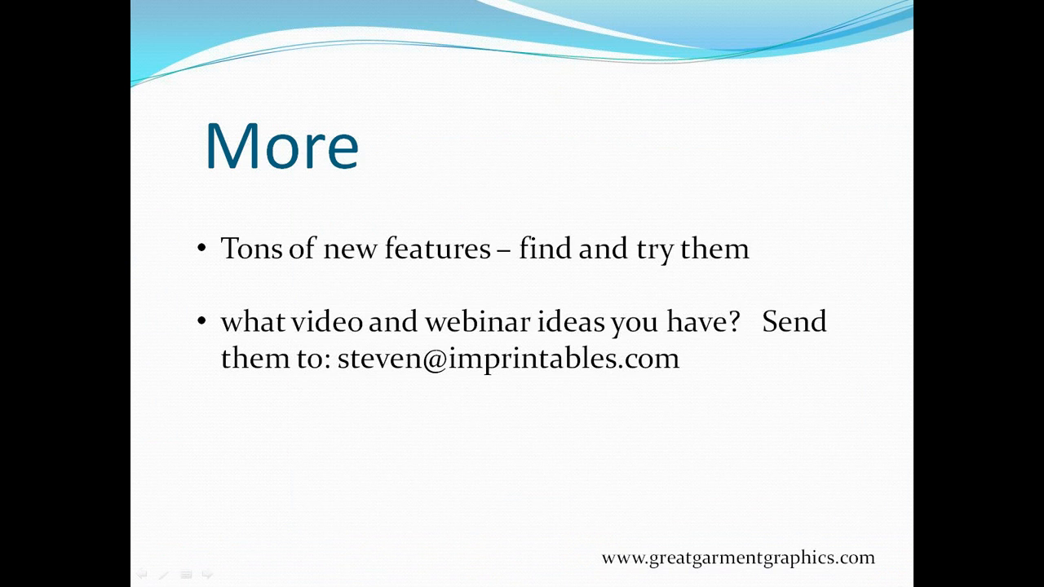
pyautogui.press('Right')
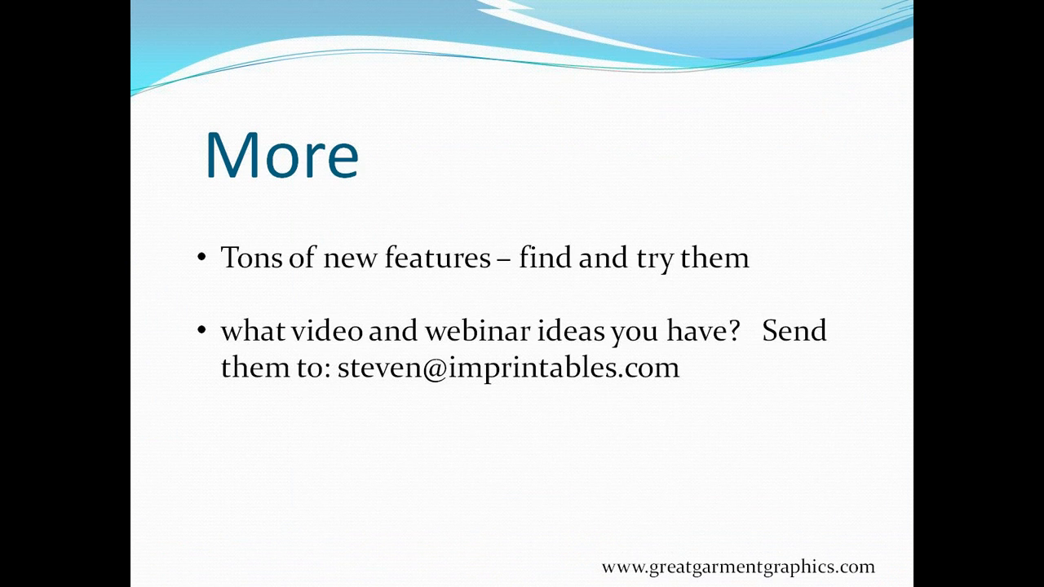